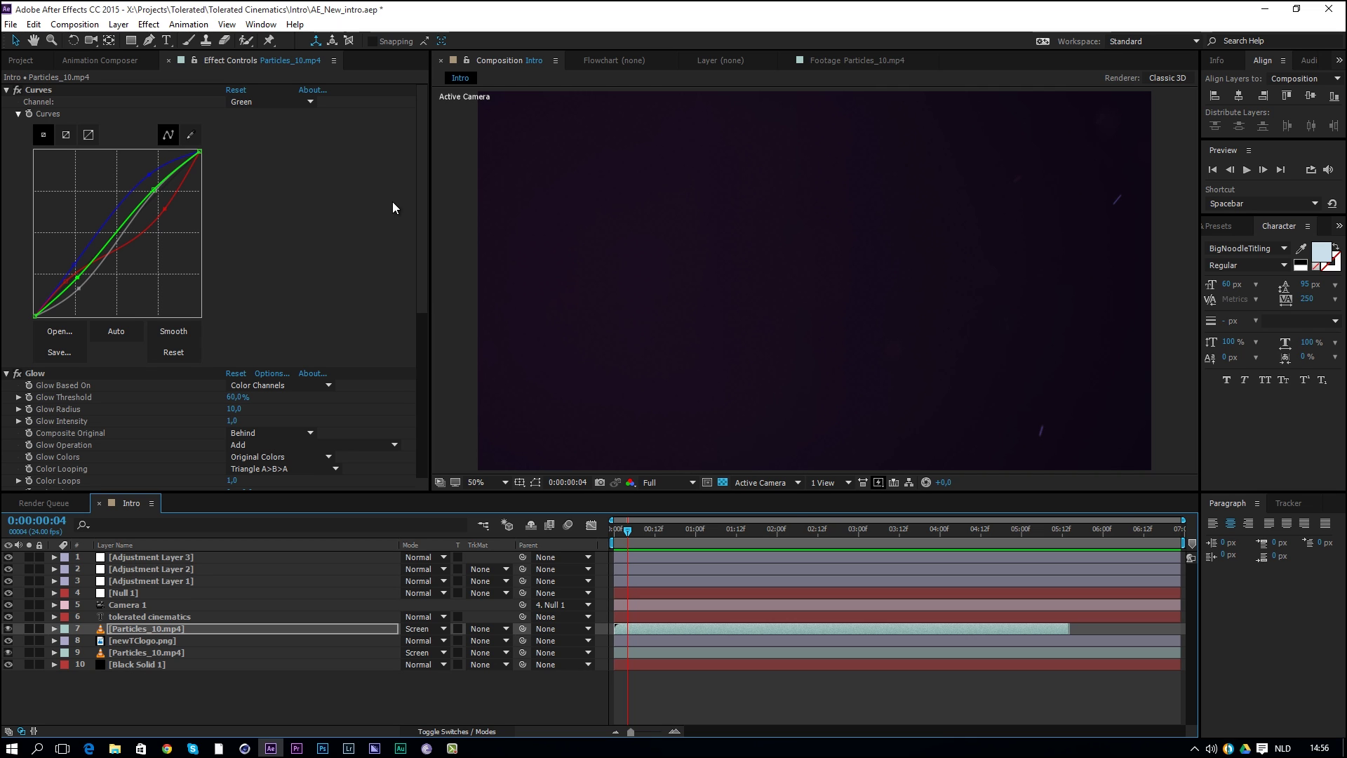
- Create a composition named Introduction Video at 1920 x 1080, 24 frames per second and 10 seconds long
{"action": "left_click", "coordinate": [84, 30]}
{"action": "left_click", "coordinate": [98, 39]}
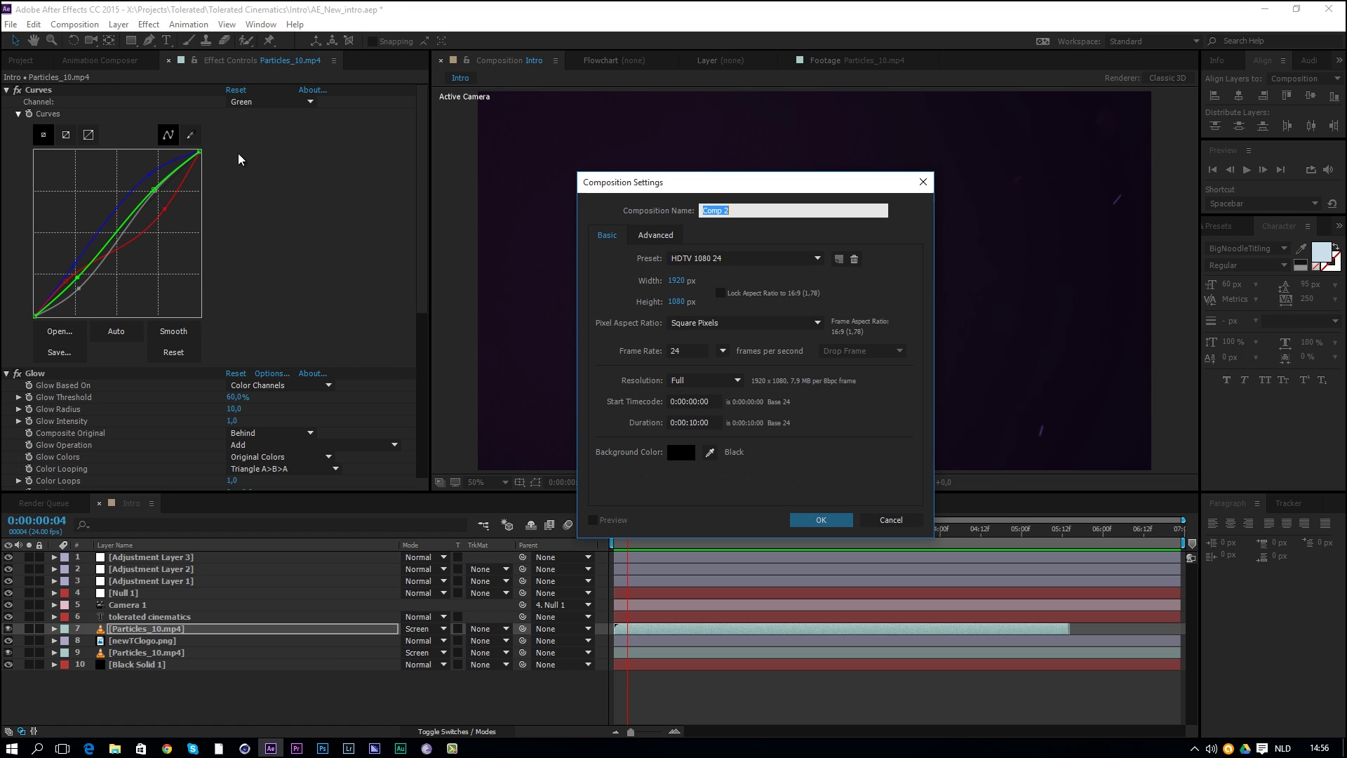
{"action": "type", "text": "Introduction Video"}
{"action": "left_click", "coordinate": [689, 349]}
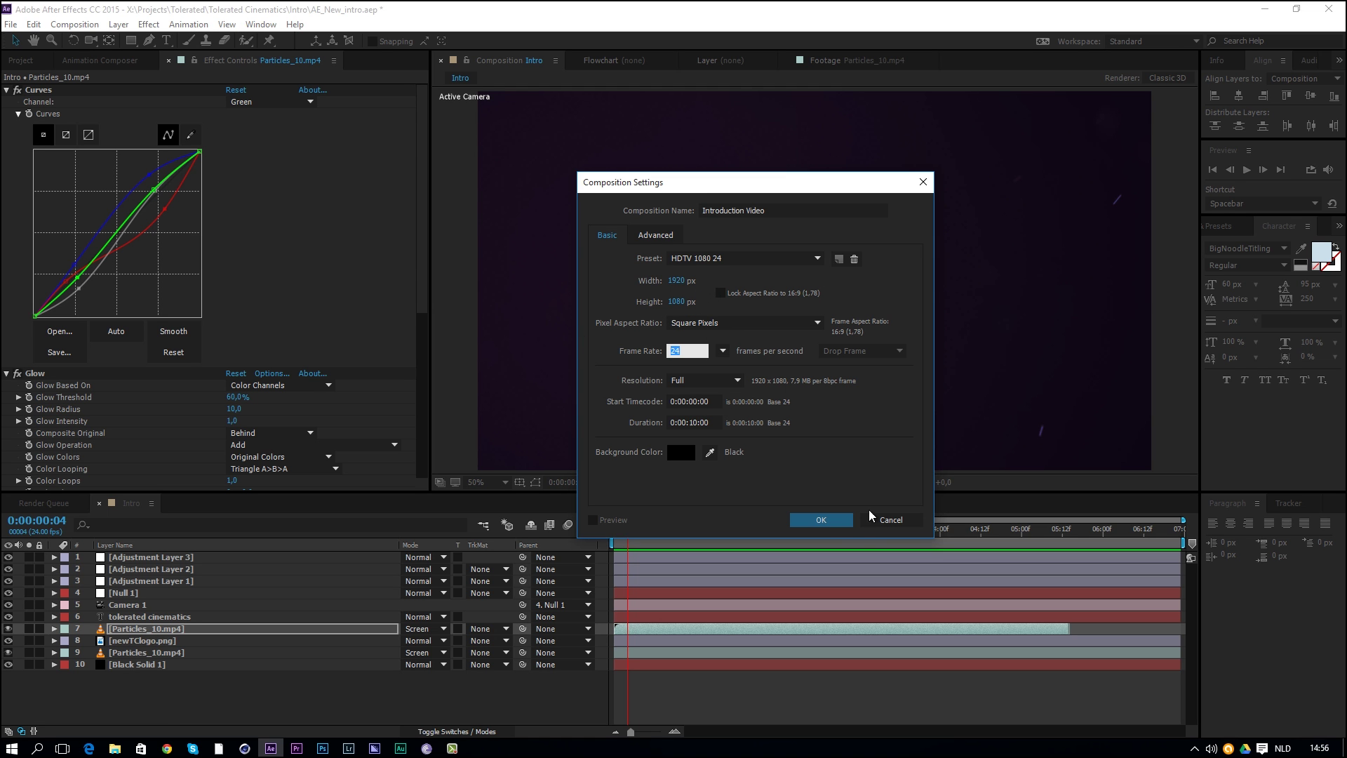
{"action": "left_click", "coordinate": [828, 520]}
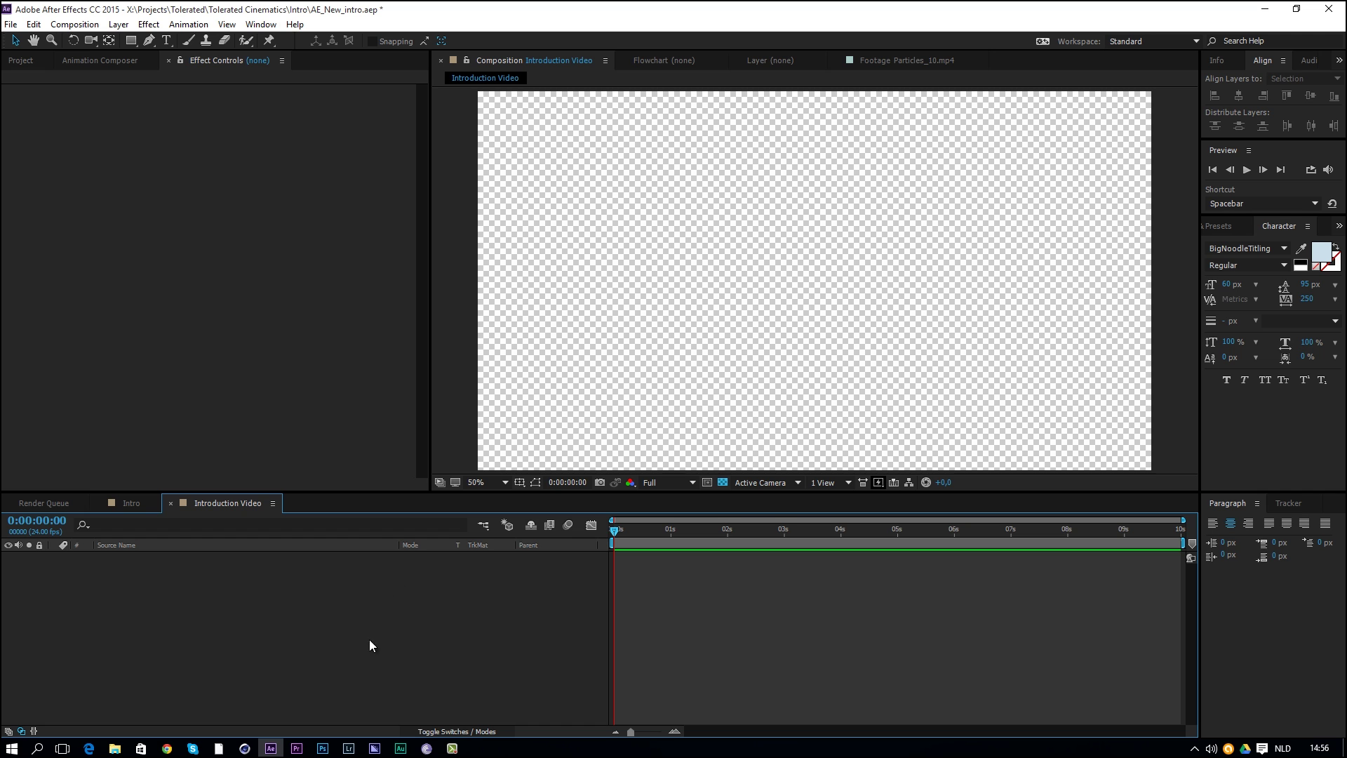
- Add a black full-size solid named BG to the Introduction Video composition
{"action": "right_click", "coordinate": [225, 589]}
{"action": "mouse_move", "coordinate": [283, 603]}
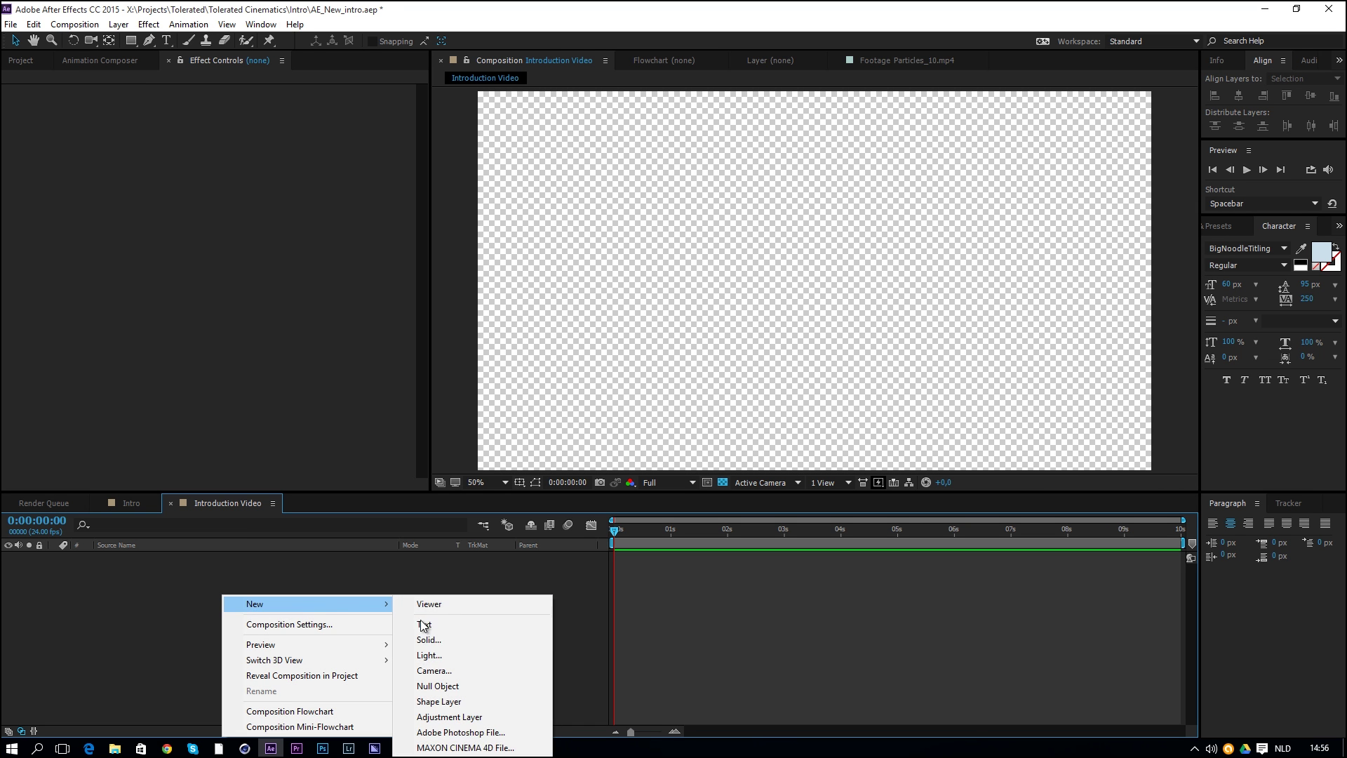
{"action": "left_click", "coordinate": [436, 641]}
{"action": "type", "text": "BG"}
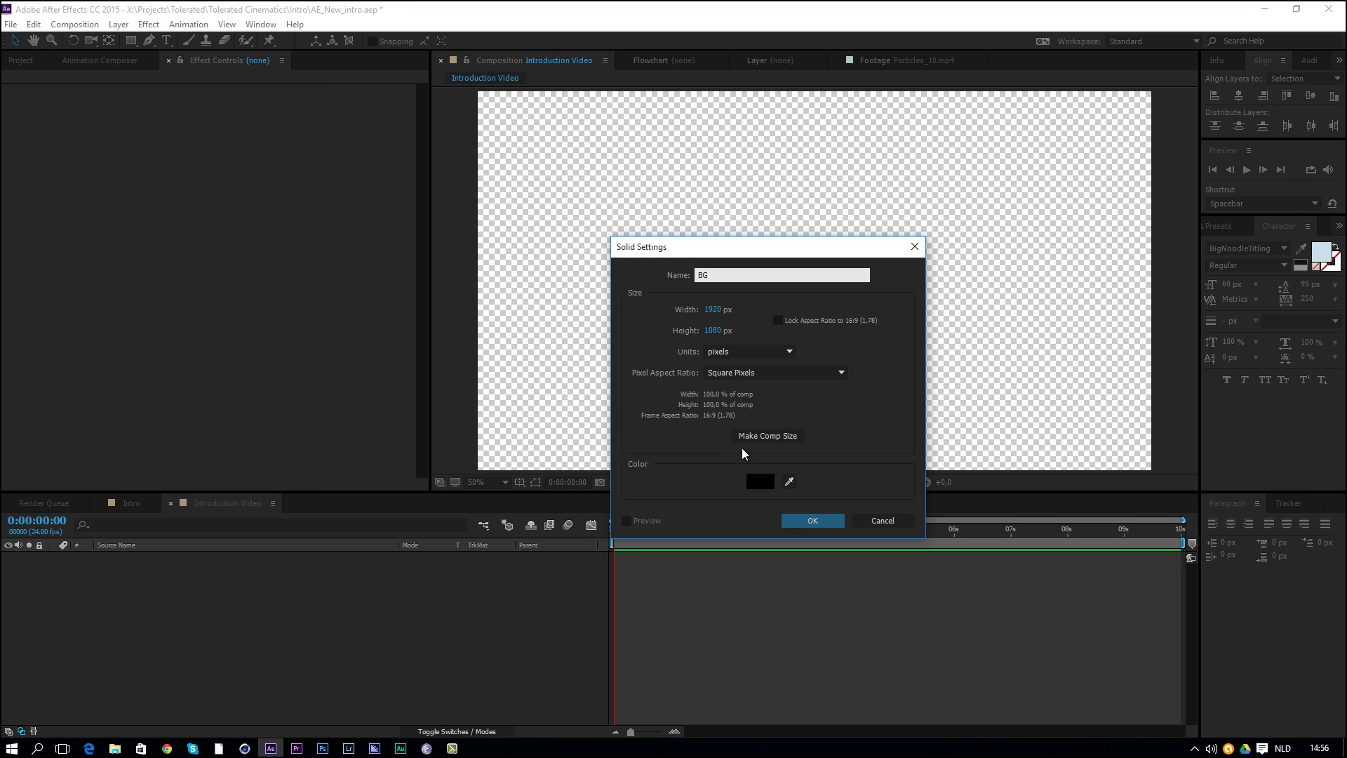
{"action": "left_click", "coordinate": [755, 484]}
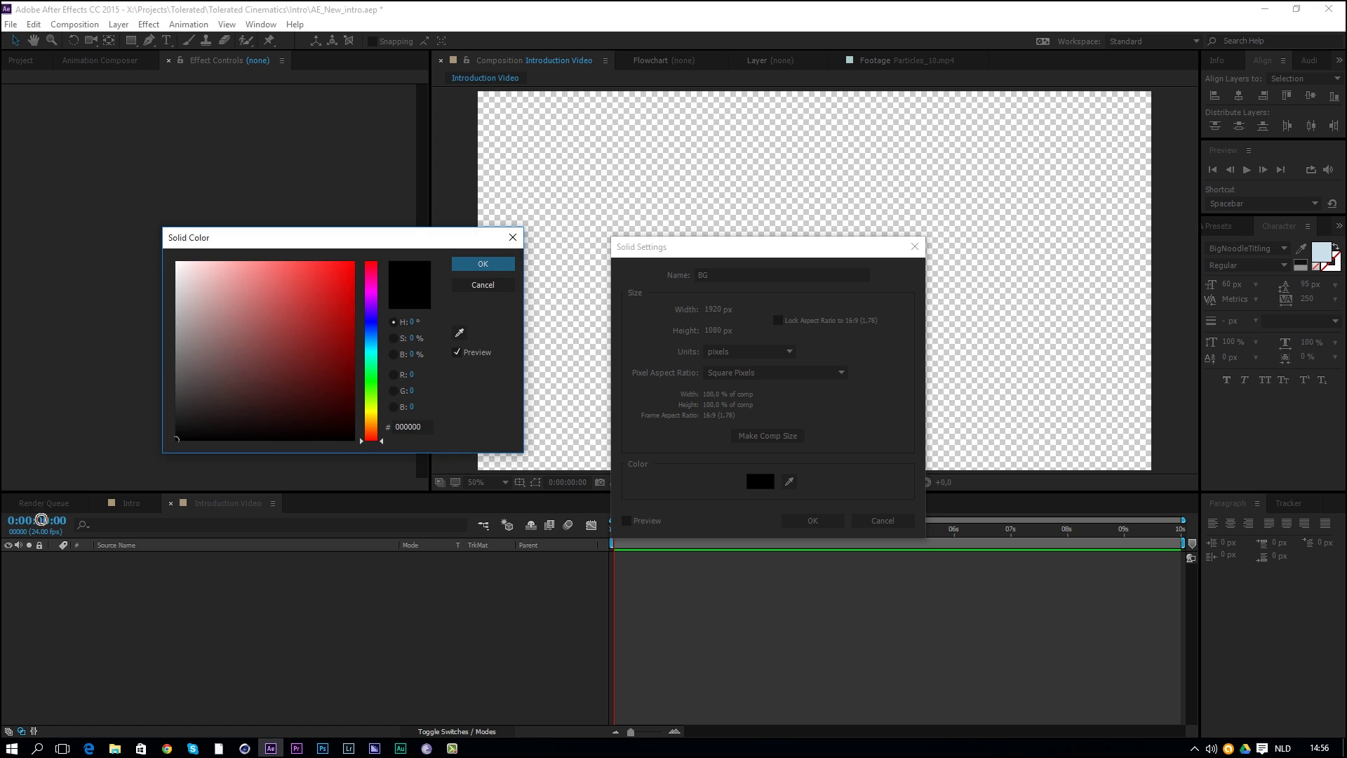
{"action": "left_click", "coordinate": [484, 264]}
{"action": "left_click", "coordinate": [812, 520]}
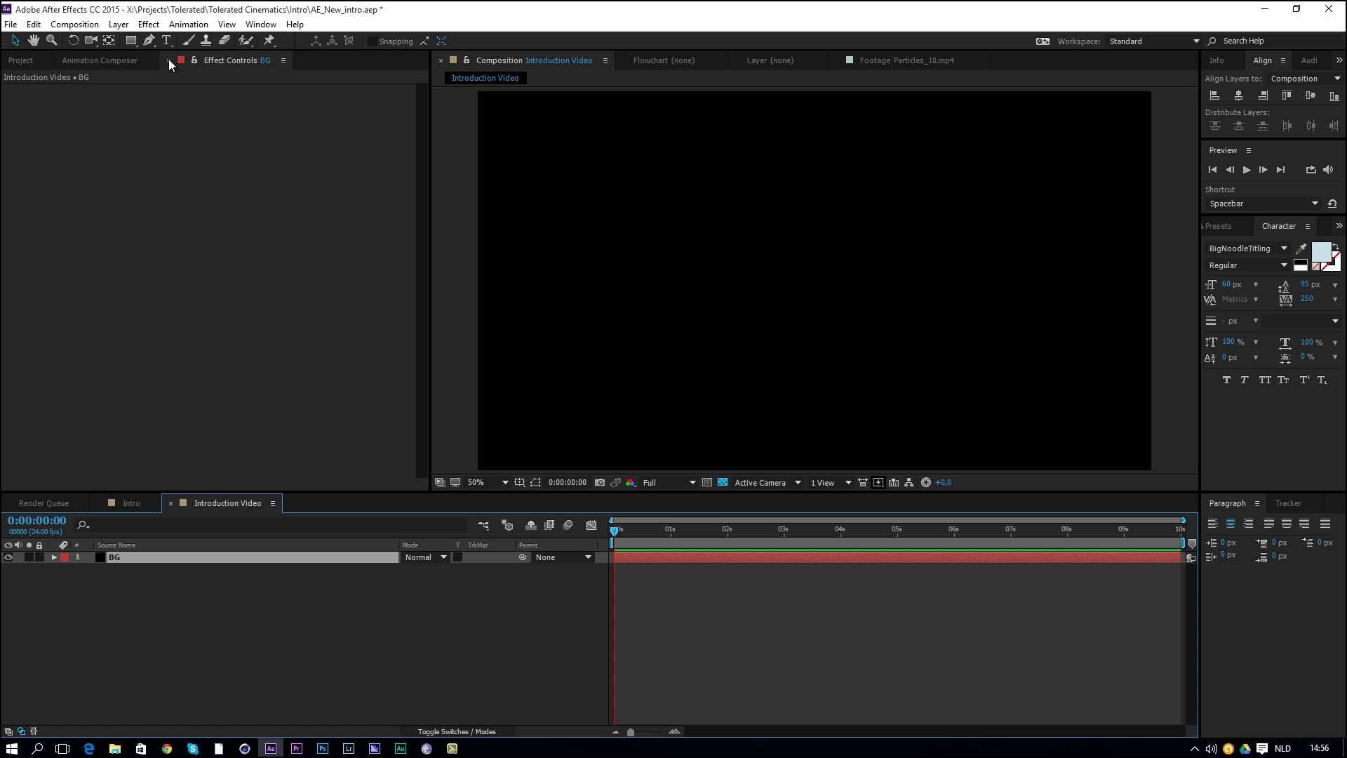
- Add newTClogo.png as a layer above BG and set the current time to 0:00:00:10
{"action": "left_click", "coordinate": [20, 60]}
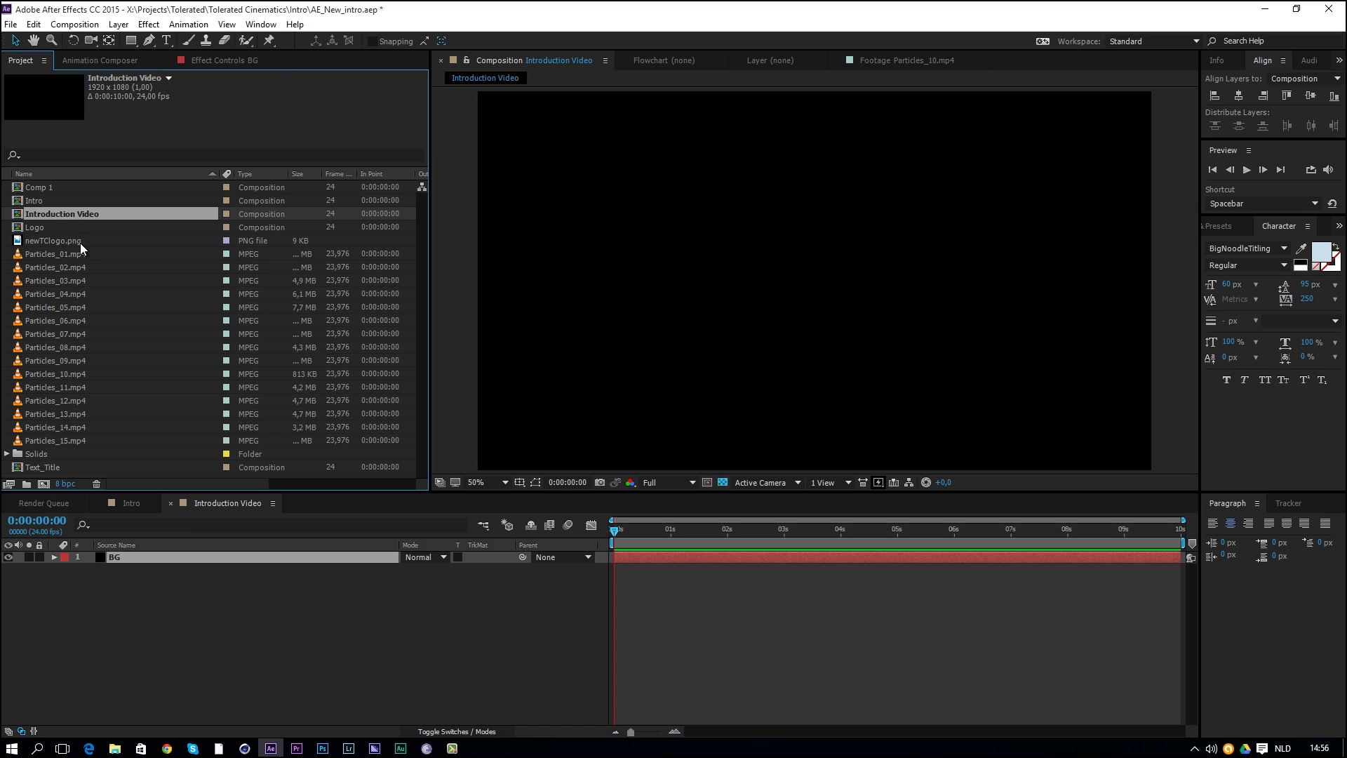
{"action": "left_click", "coordinate": [49, 387]}
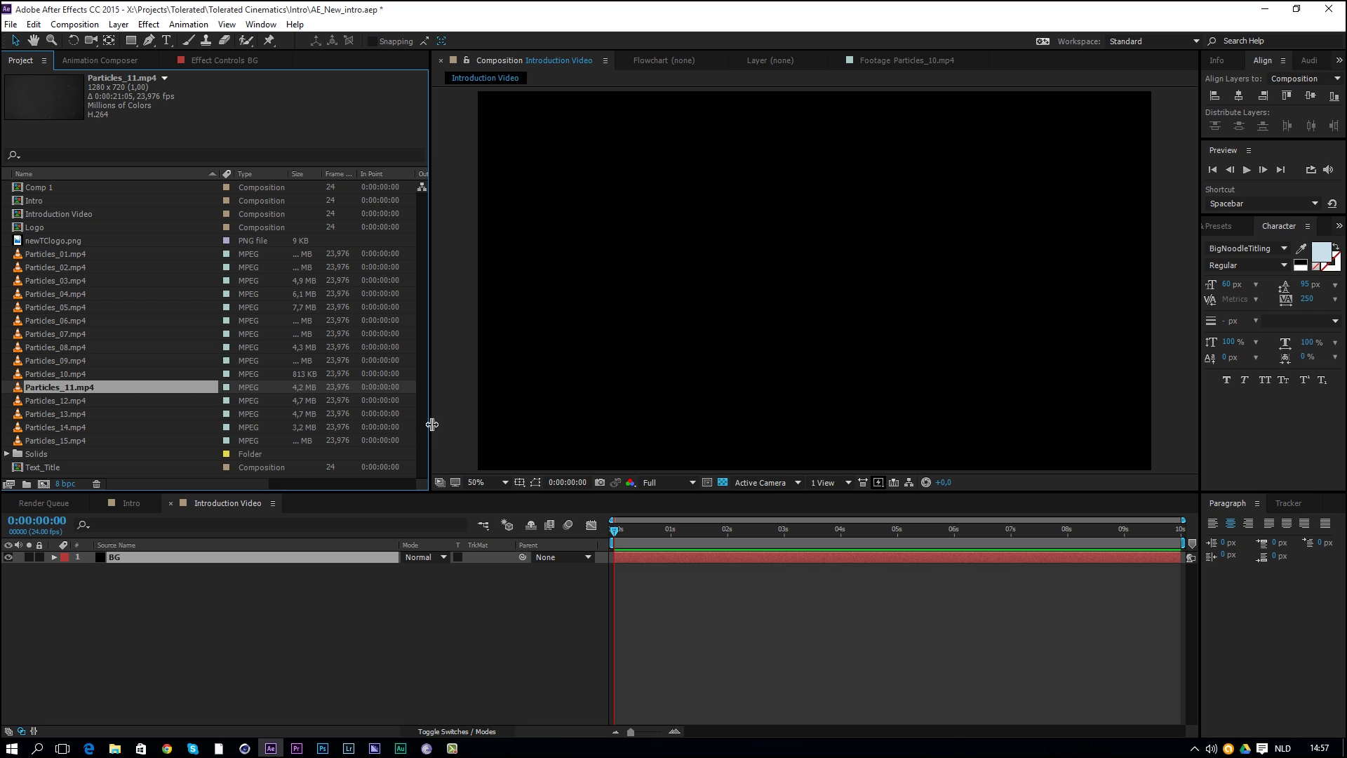
{"action": "left_click", "coordinate": [21, 242]}
{"action": "left_click_drag", "start_coordinate": [21, 242], "coordinate": [191, 553]}
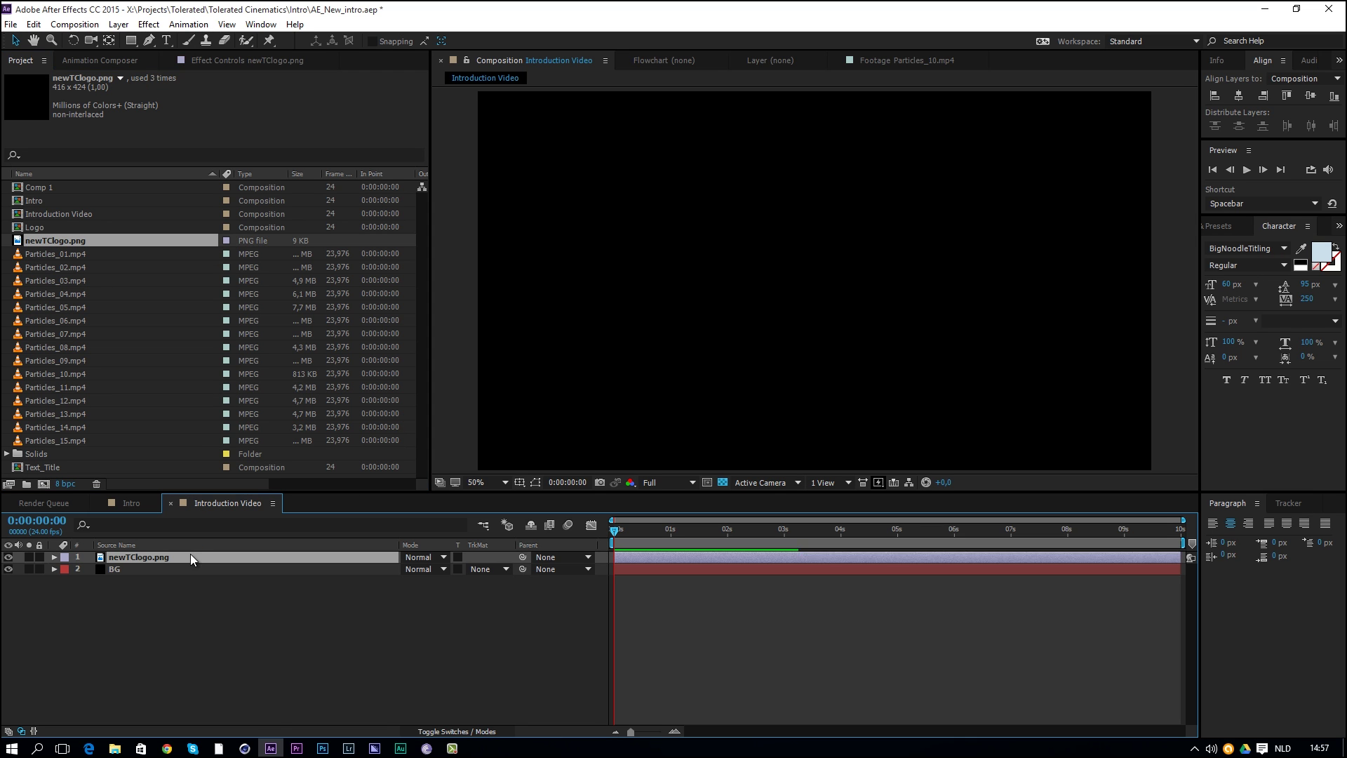
{"action": "mouse_move", "coordinate": [654, 534]}
{"action": "left_mouse_down"}
{"action": "mouse_move", "coordinate": [667, 535]}
{"action": "mouse_move", "coordinate": [637, 533]}
{"action": "left_mouse_up"}
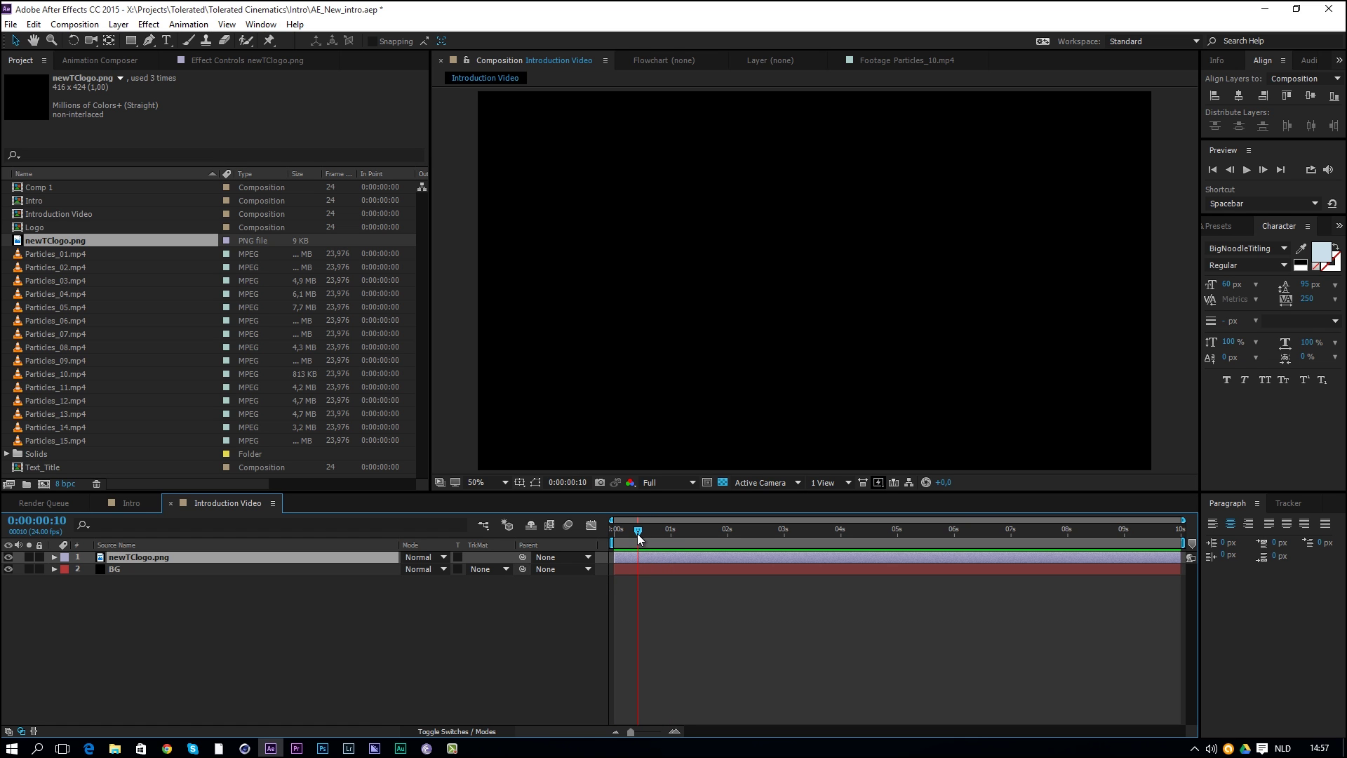
- Apply the Invert effect to the newTClogo.png layer
{"action": "left_click", "coordinate": [148, 24]}
{"action": "left_click", "coordinate": [188, 24]}
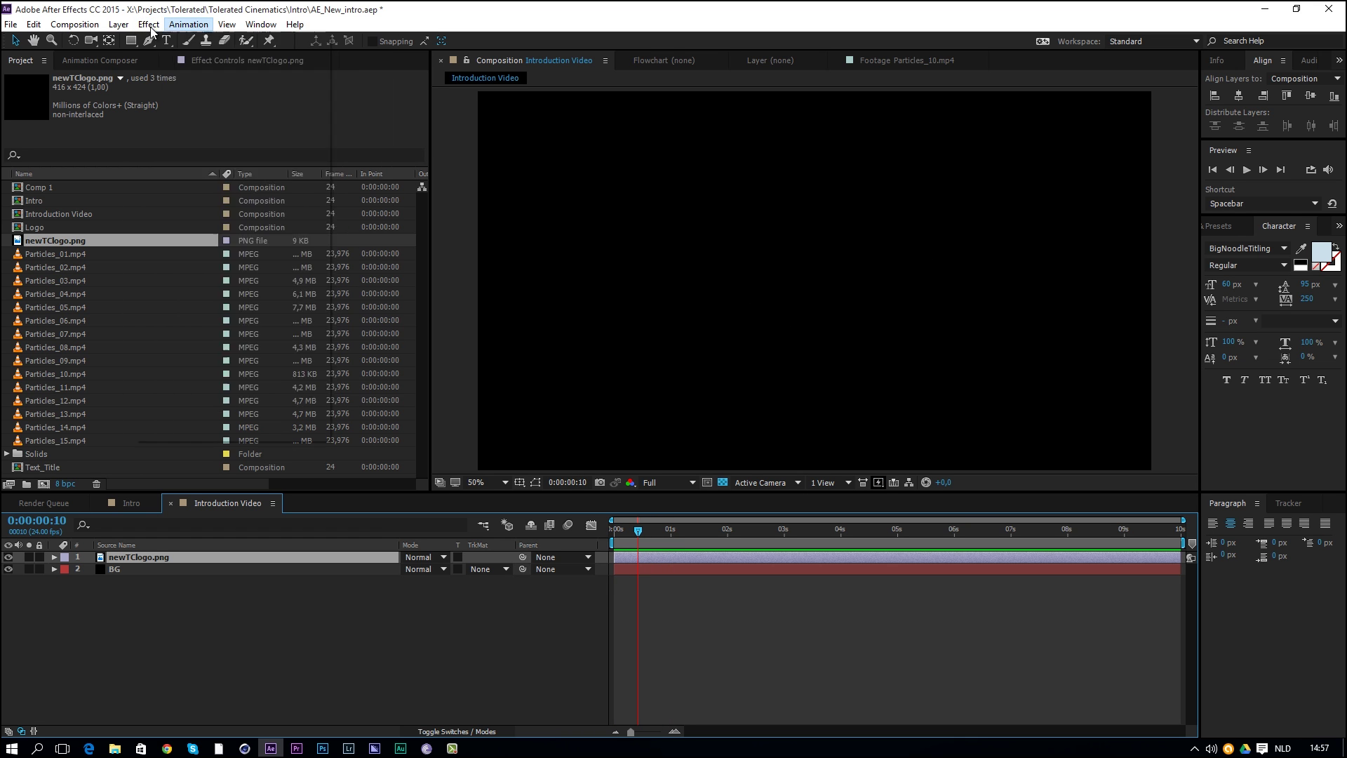
{"action": "left_click", "coordinate": [148, 24]}
{"action": "mouse_move", "coordinate": [173, 137]}
{"action": "left_click", "coordinate": [390, 232]}
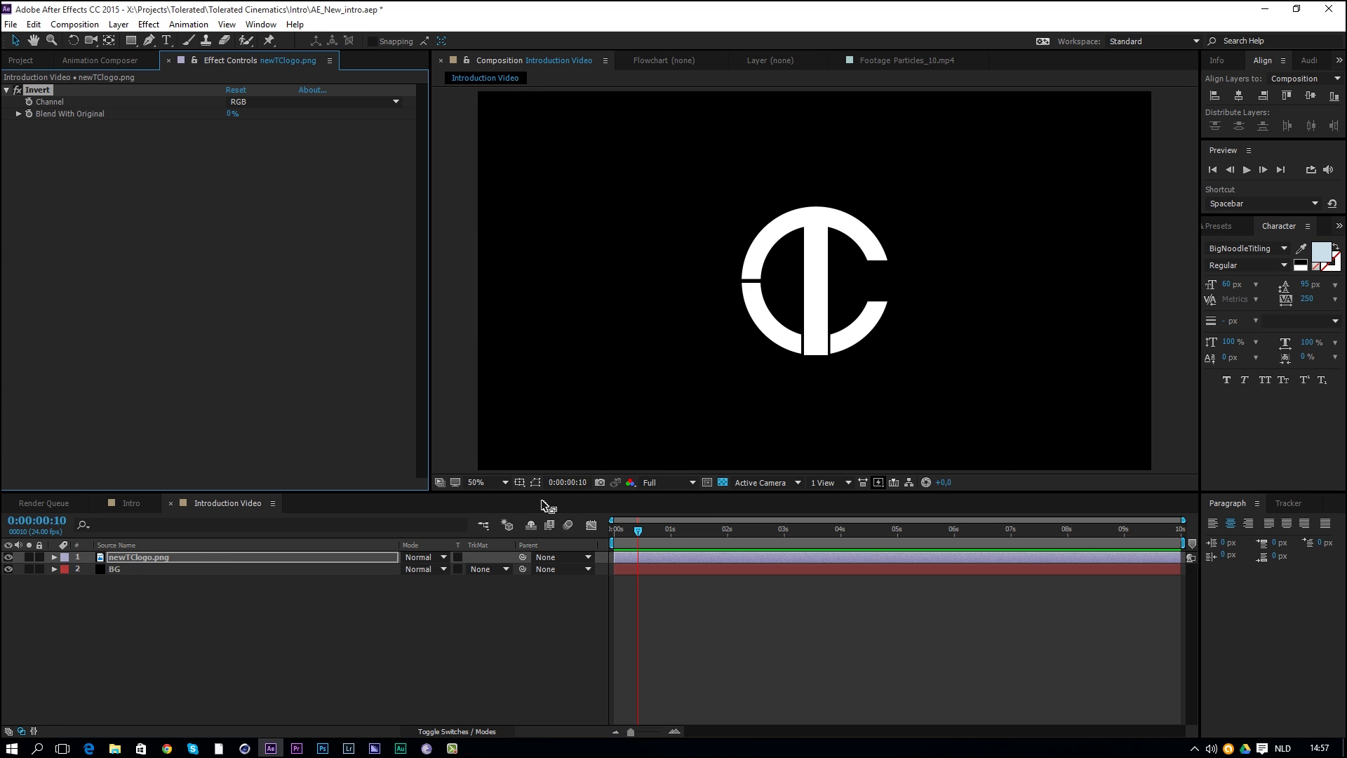
- Set the logo layer's scale to 60%
{"action": "key", "text": "s"}
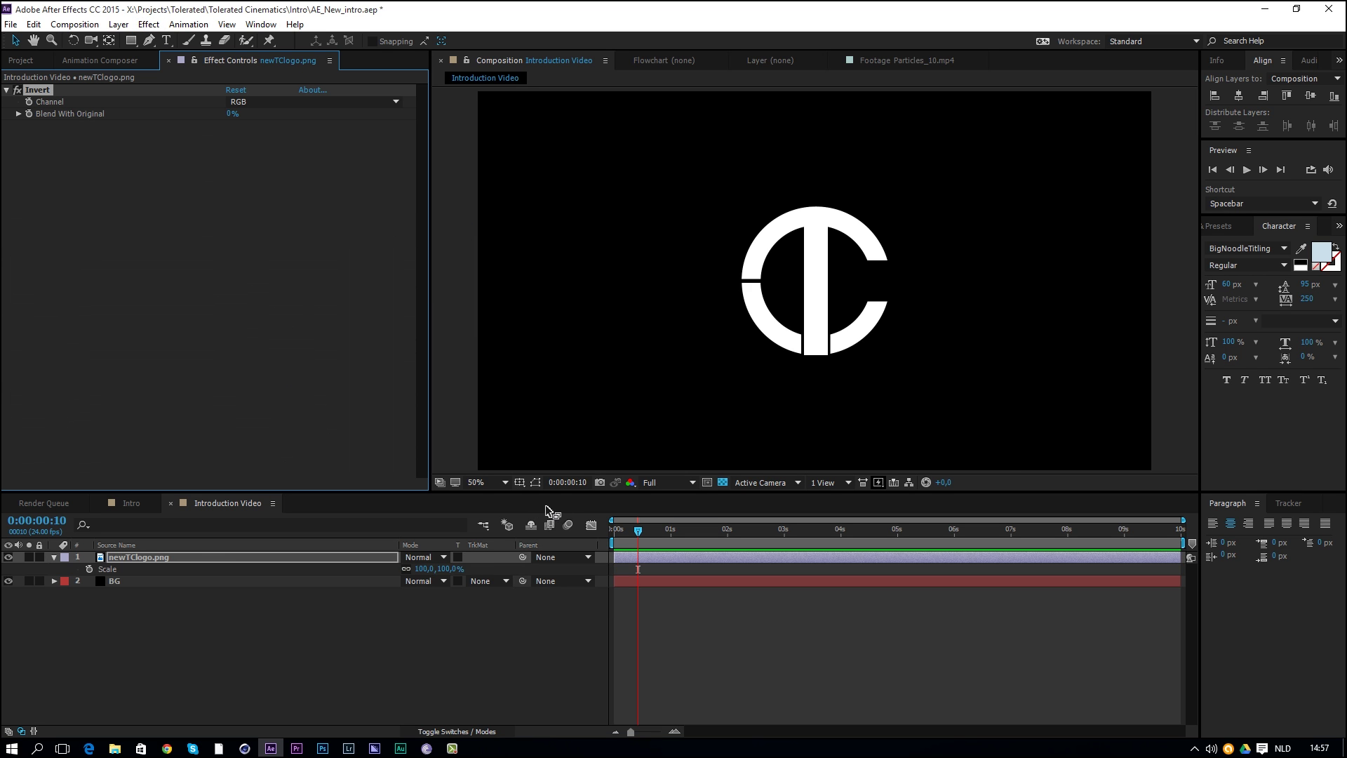
{"action": "left_click", "coordinate": [421, 568]}
{"action": "type", "text": "60"}
{"action": "key", "text": "Return"}
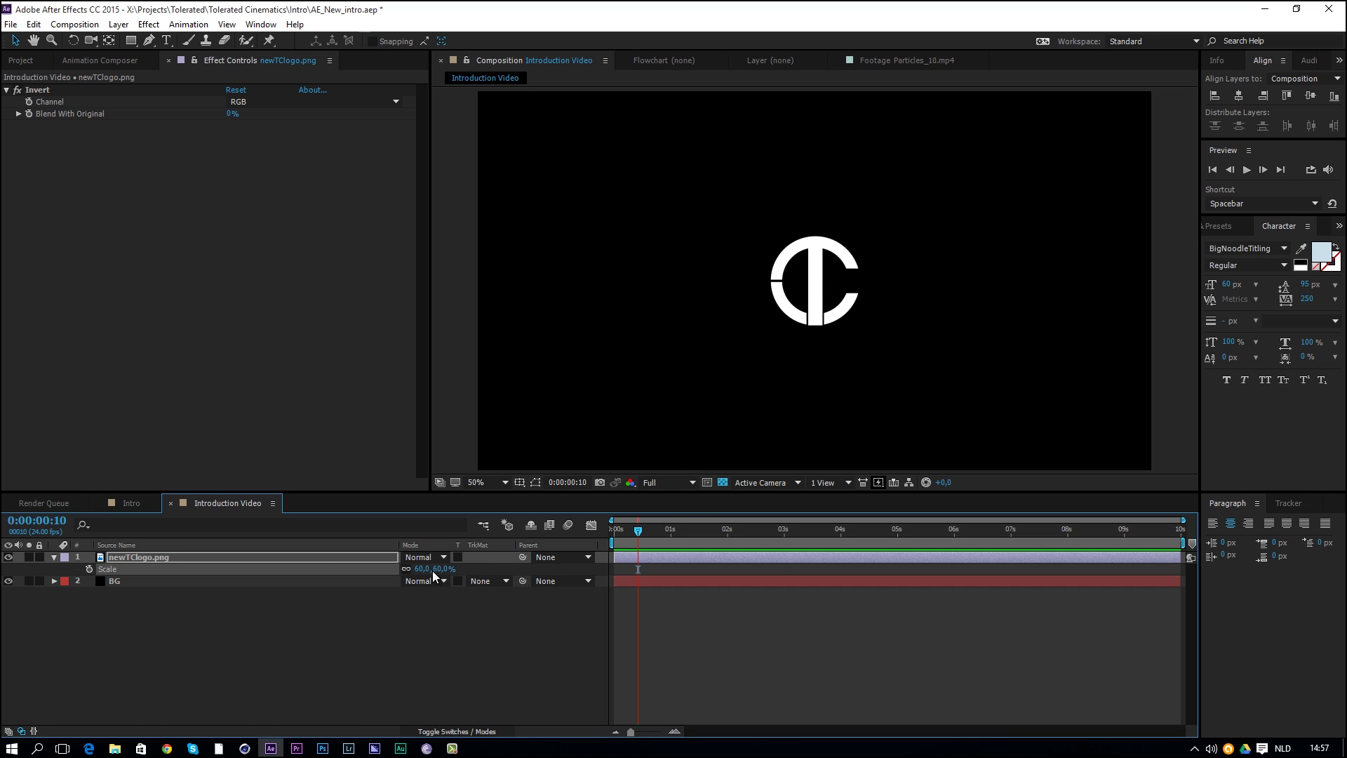
- Align the logo to the horizontal and vertical centre of the composition and move it slightly above the middle
{"action": "left_click", "coordinate": [323, 560]}
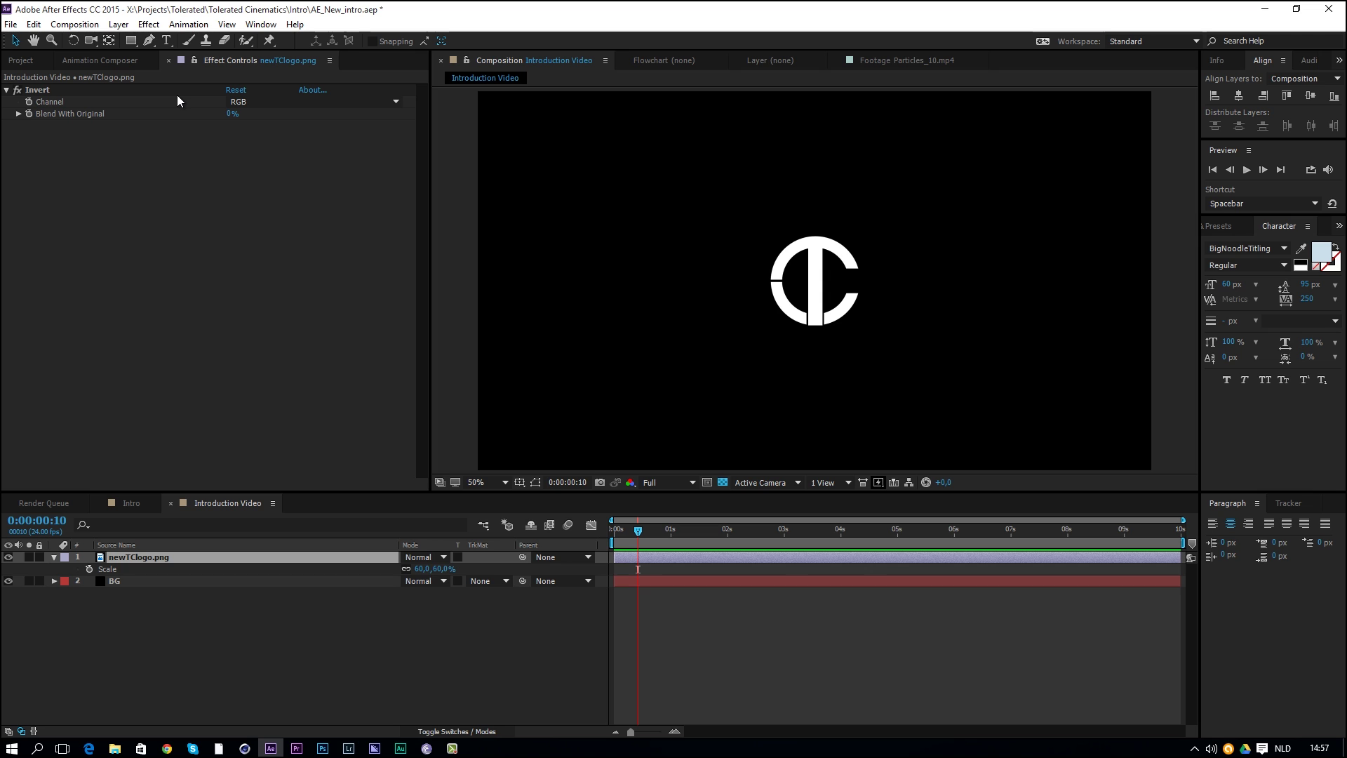
{"action": "left_click", "coordinate": [1286, 95]}
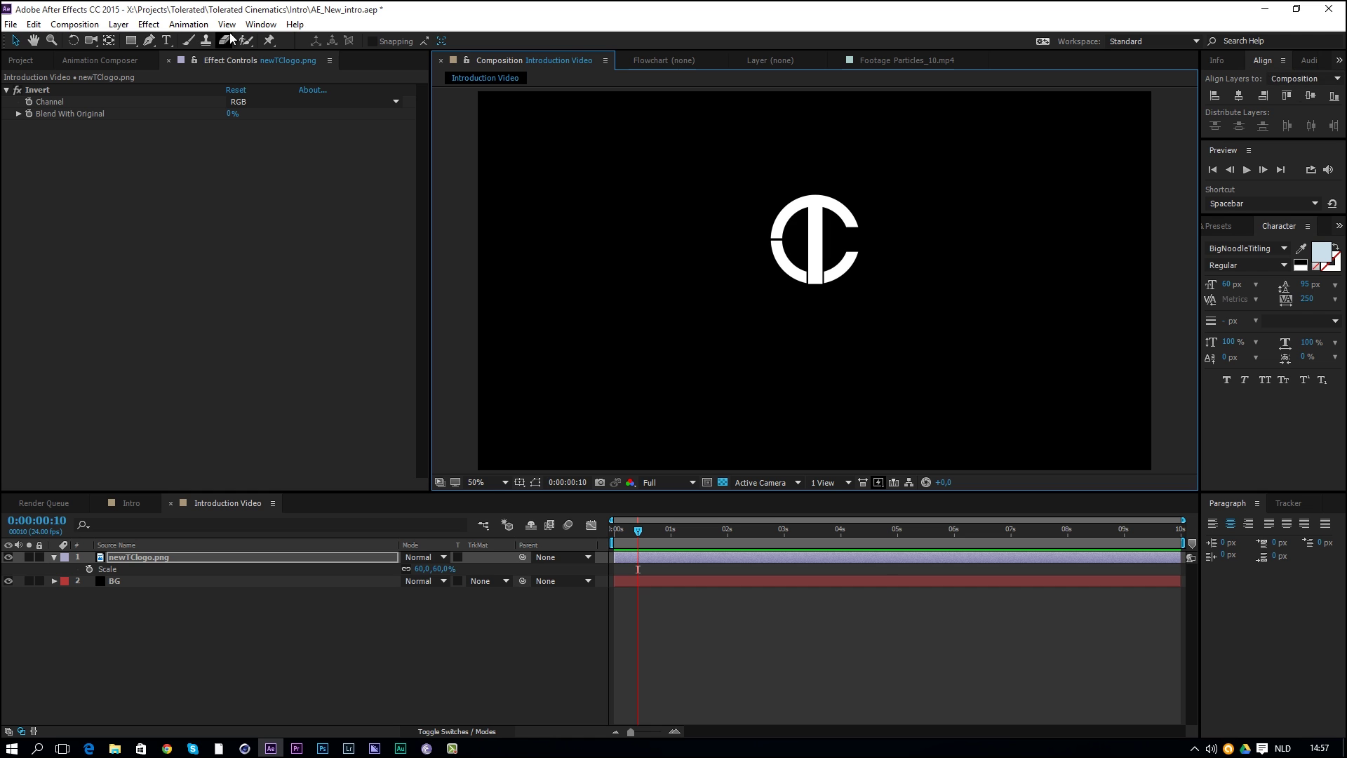
{"action": "left_click", "coordinate": [260, 24]}
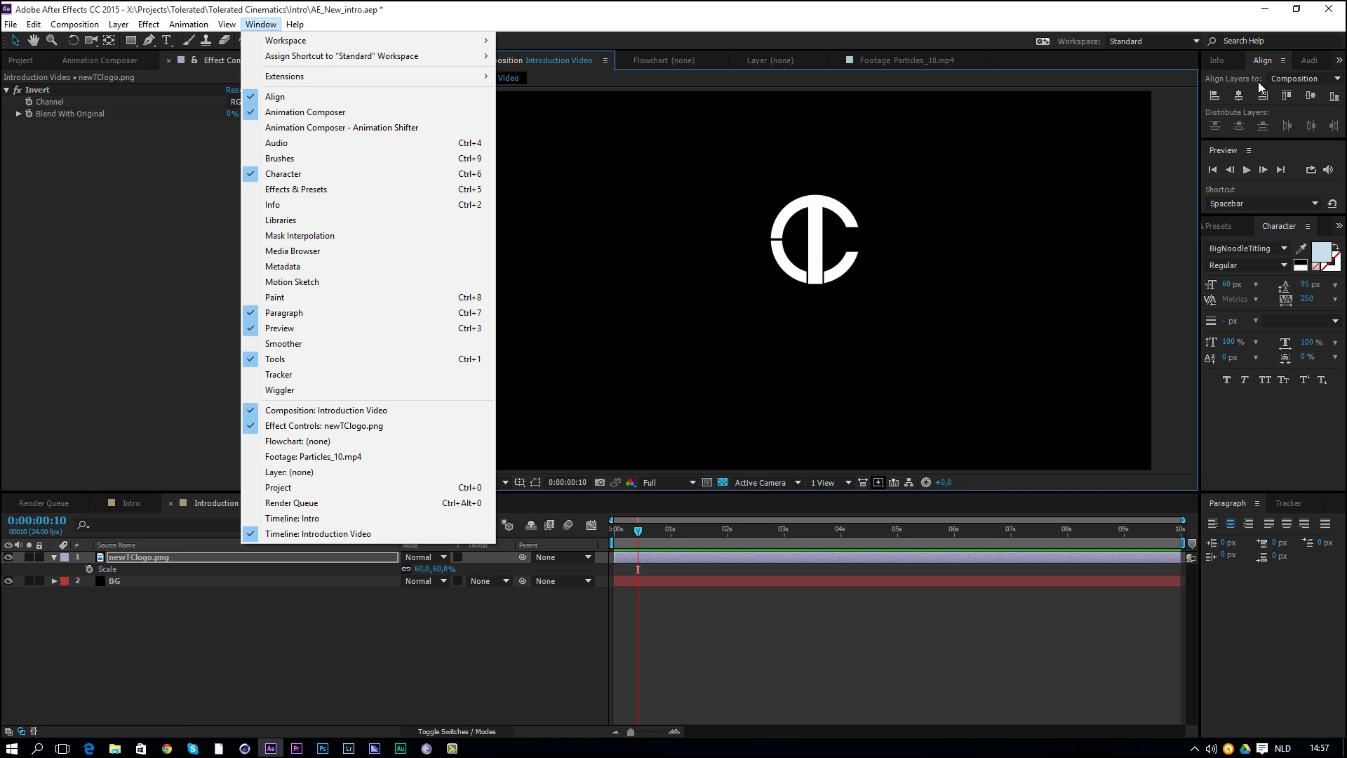
{"action": "left_click", "coordinate": [1266, 61]}
{"action": "left_click", "coordinate": [1238, 99]}
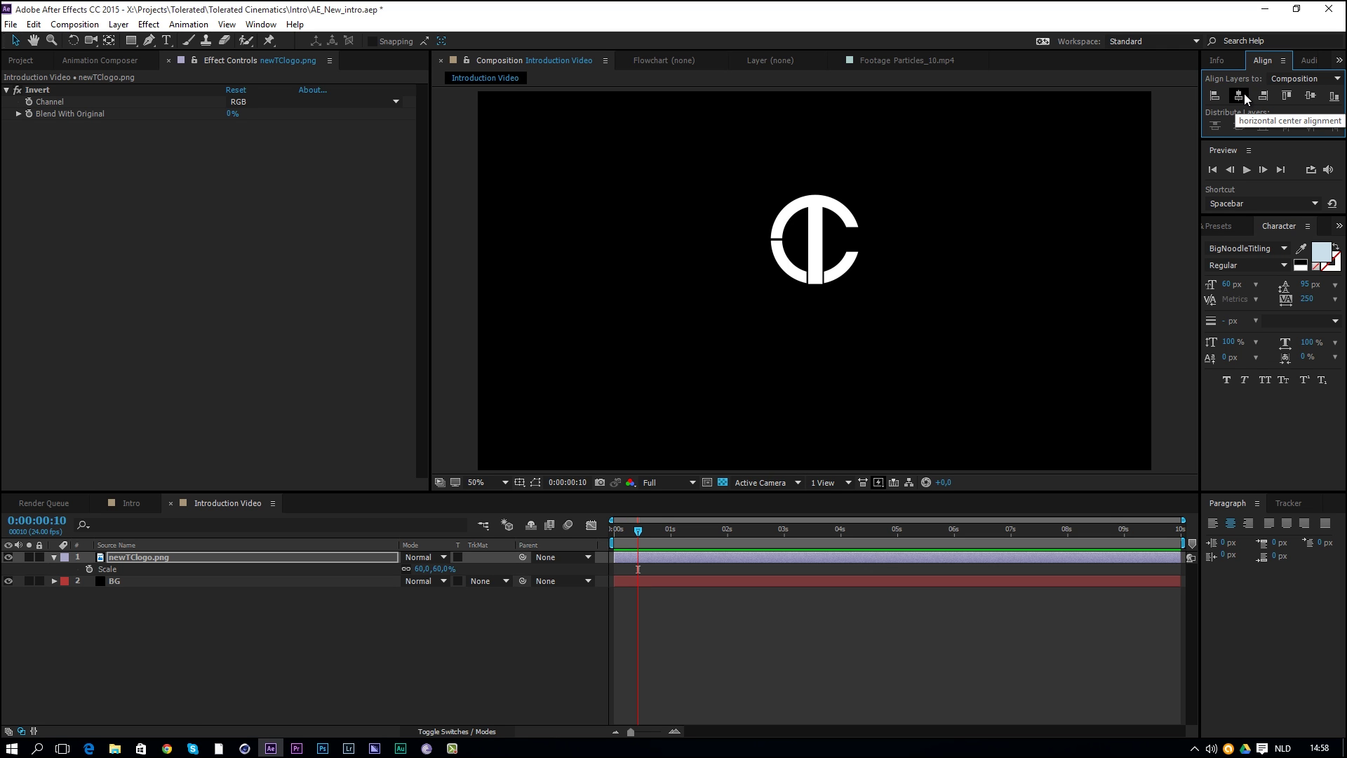
{"action": "left_click", "coordinate": [1315, 97]}
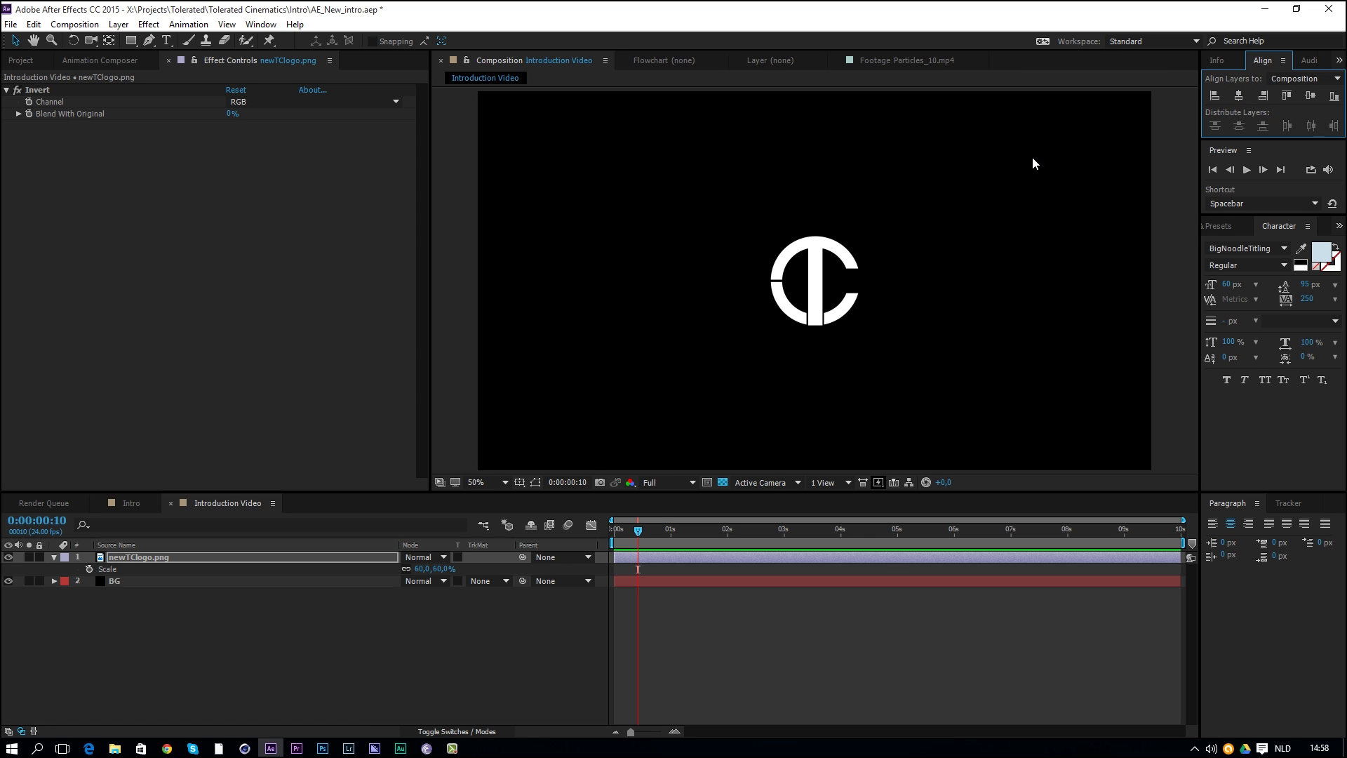
{"action": "left_click", "coordinate": [820, 290]}
{"action": "left_click_drag", "start_coordinate": [817, 287], "coordinate": [813, 248]}
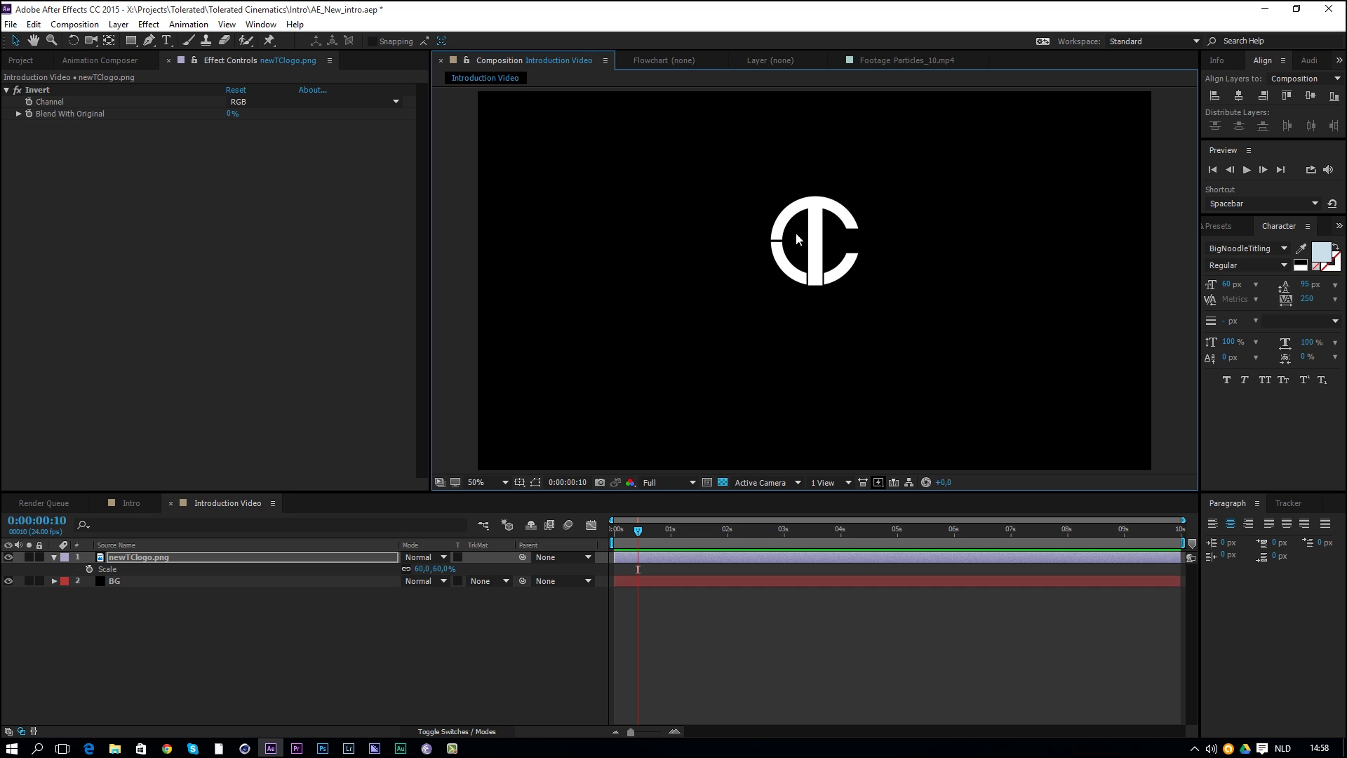
- Add a centred text layer below the logo reading TOLERATED CINEMATICS
{"action": "left_click", "coordinate": [168, 41]}
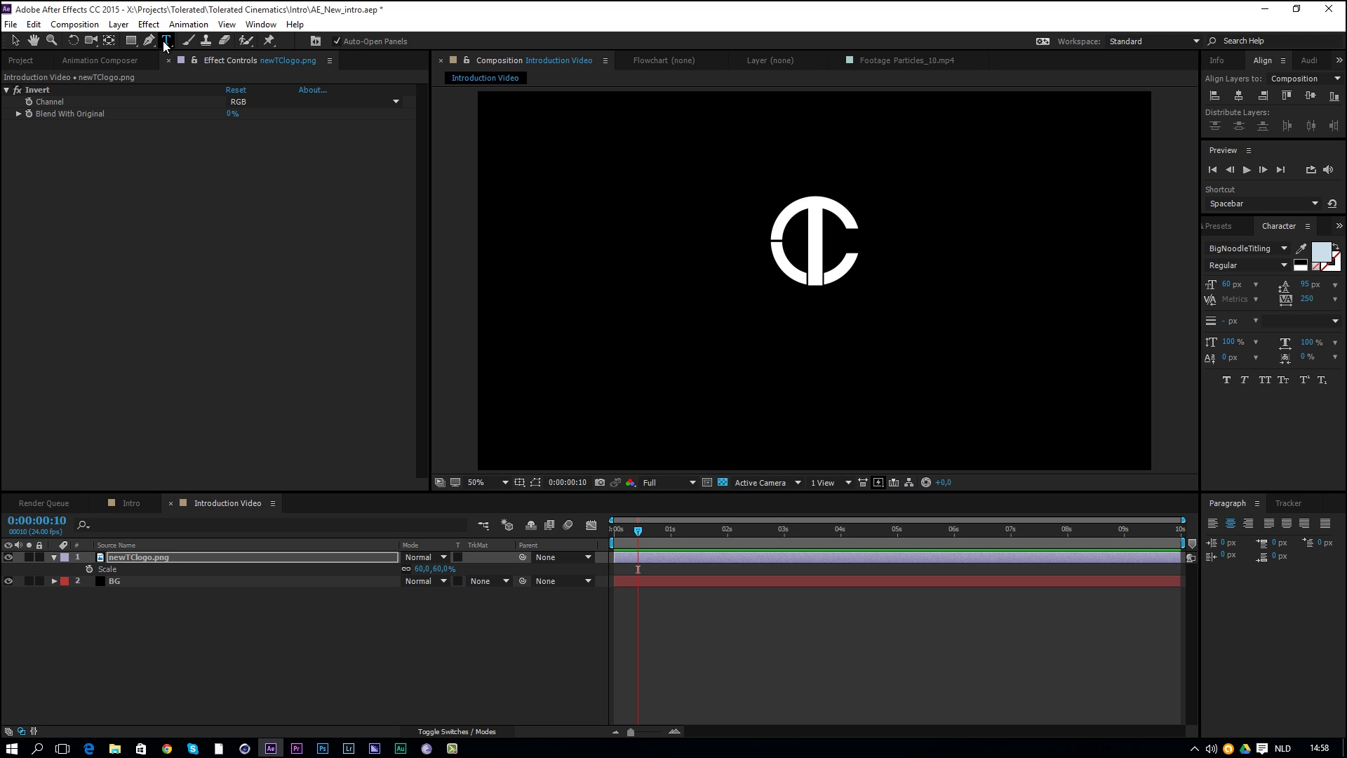
{"action": "left_click", "coordinate": [830, 343]}
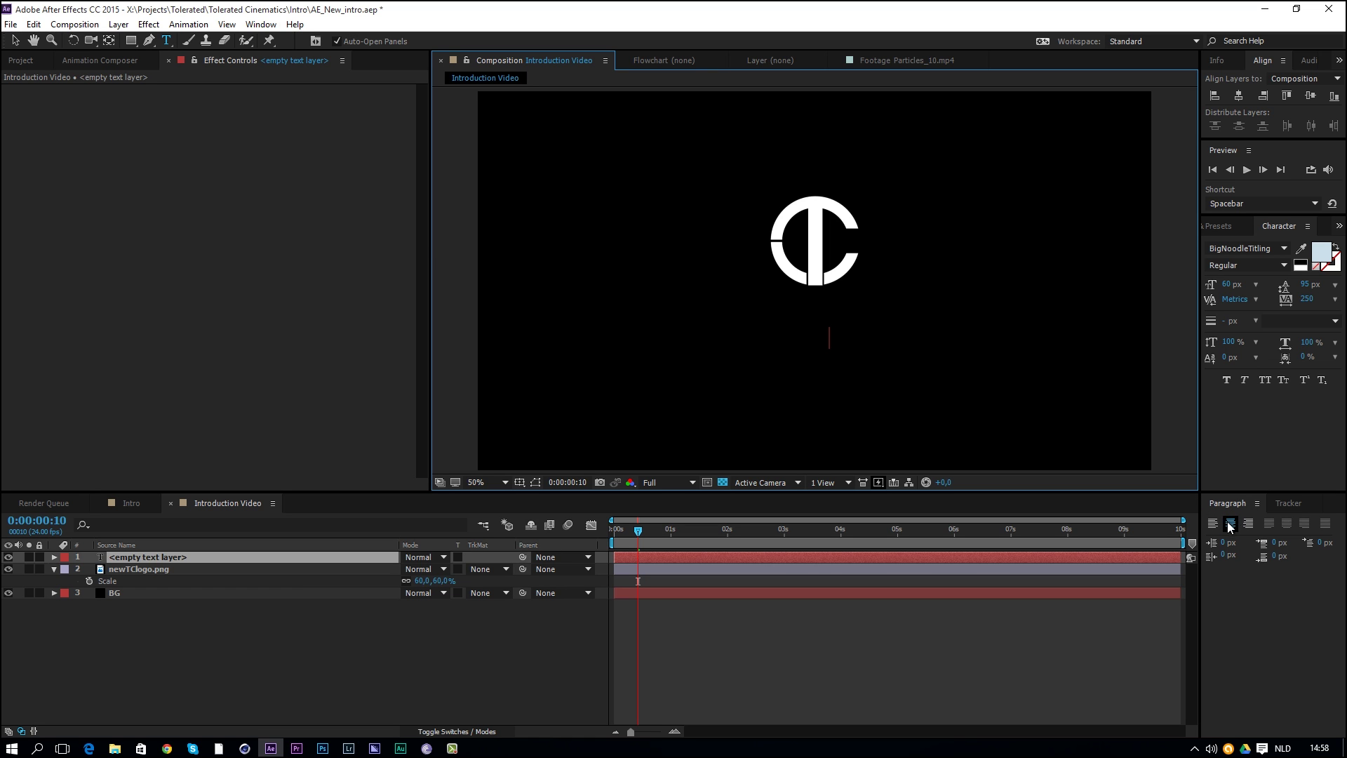
{"action": "type", "text": "TOLER"}
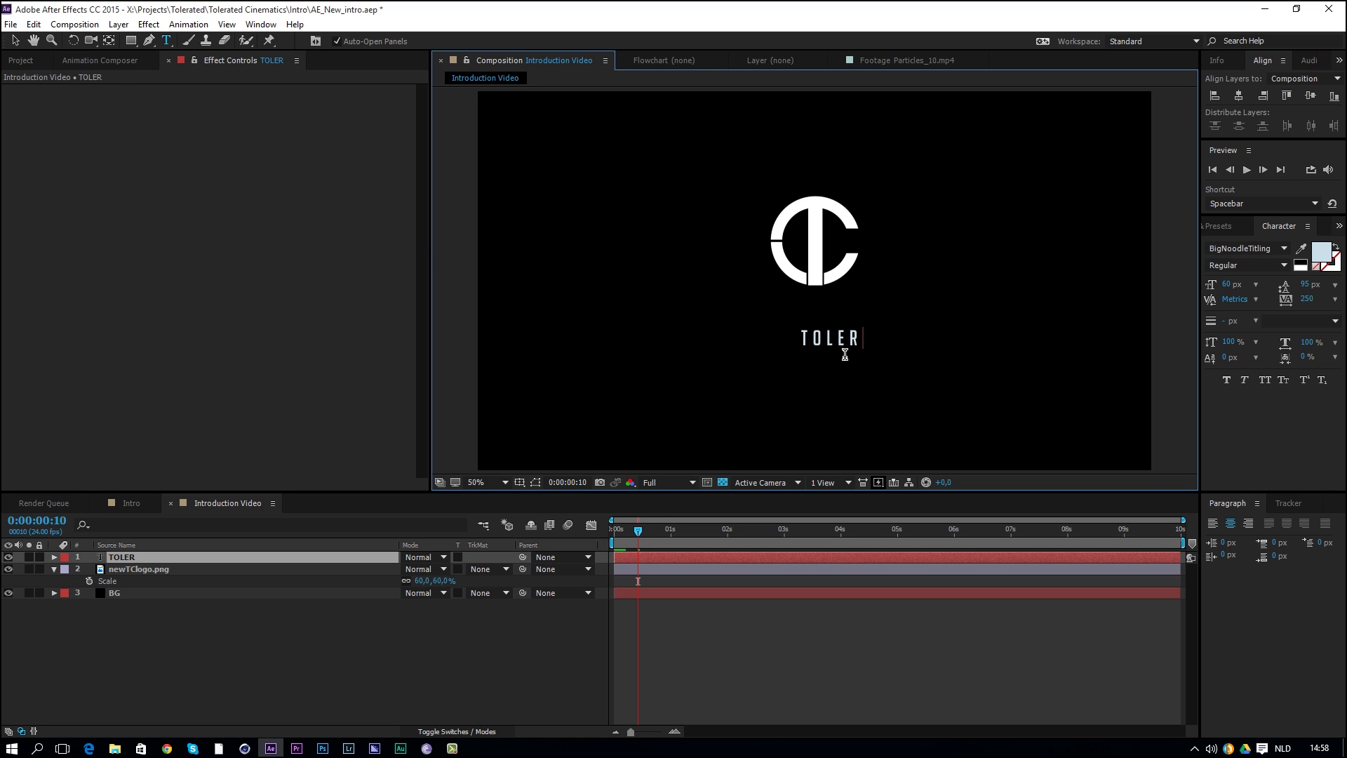
{"action": "type", "text": "ATED CINEMATICDS"}
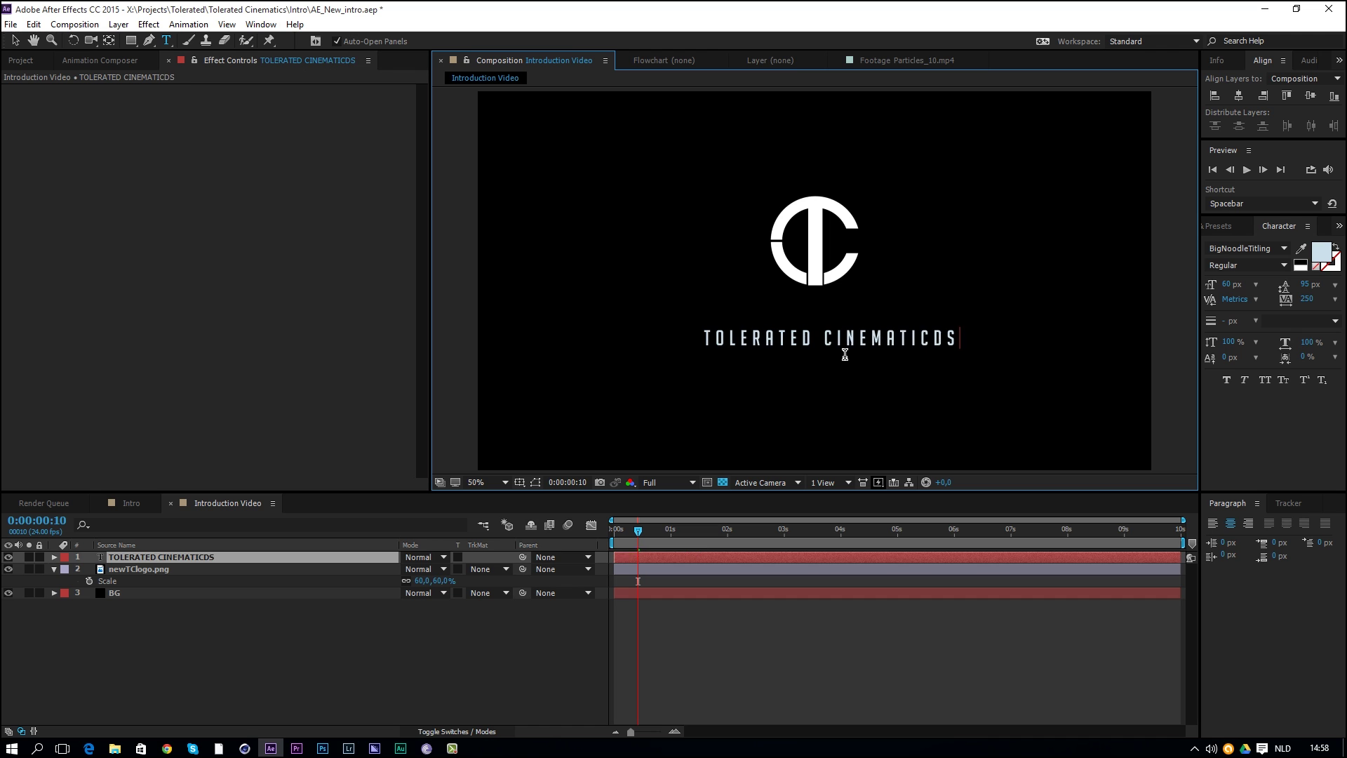
{"action": "key", "text": "BackSpace"}
{"action": "key", "text": "BackSpace"}
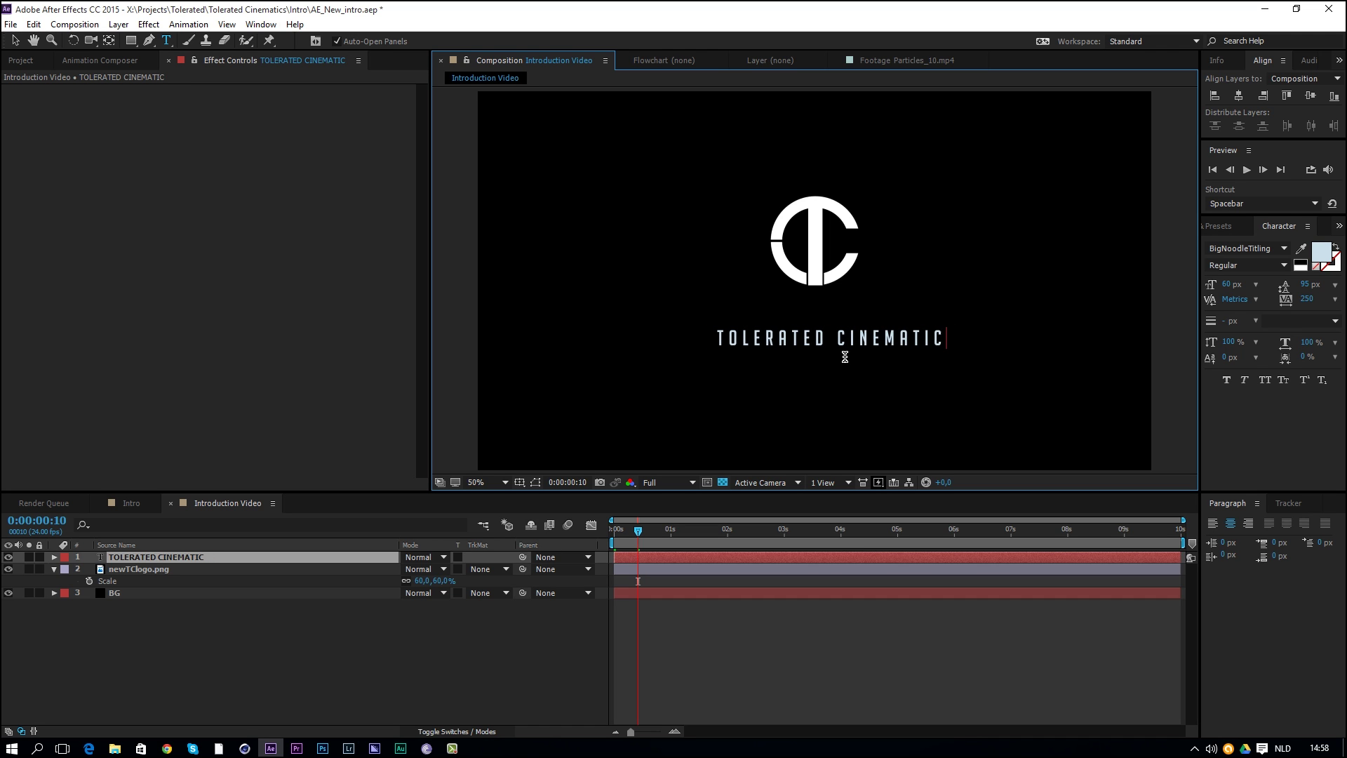
{"action": "type", "text": "S"}
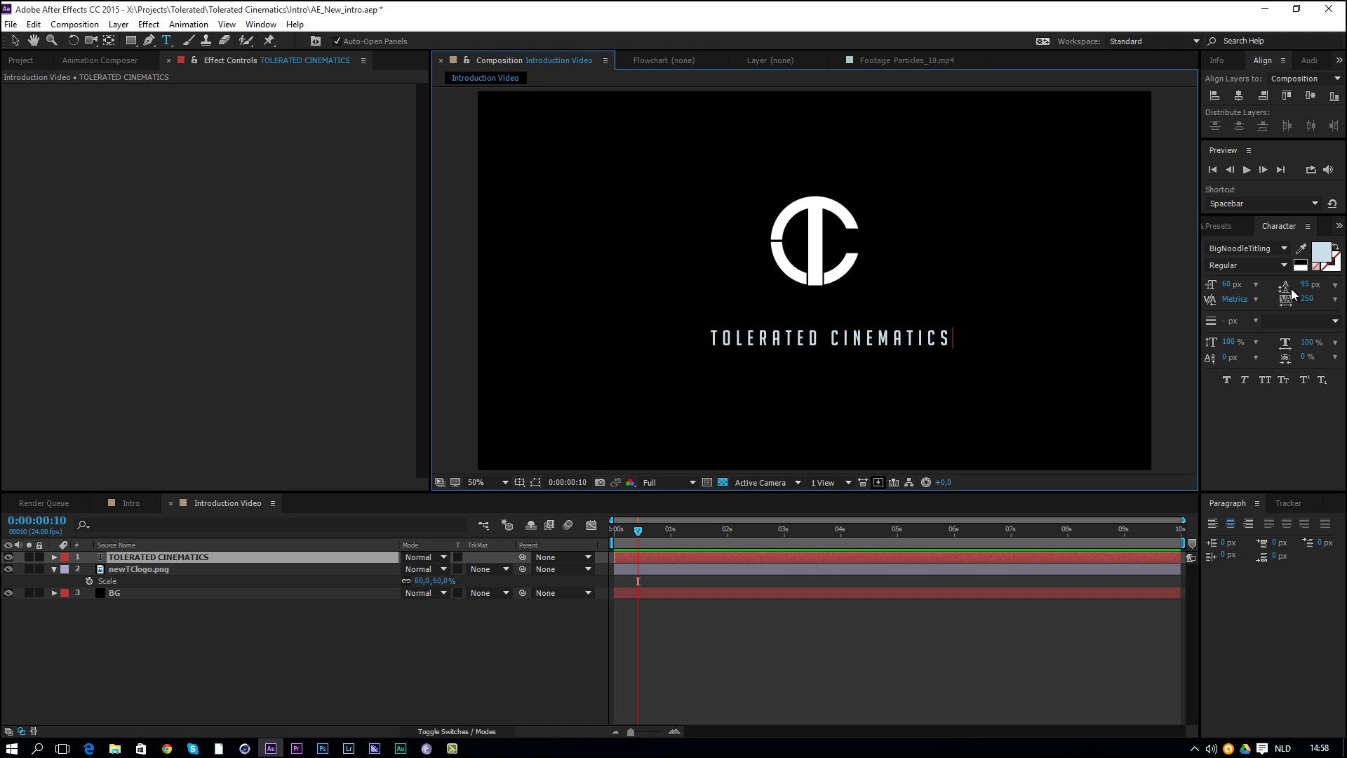
- Centre the TOLERATED CINEMATICS text layer horizontally in the composition, keeping its tracking at 250
{"action": "key", "text": "ctrl+a"}
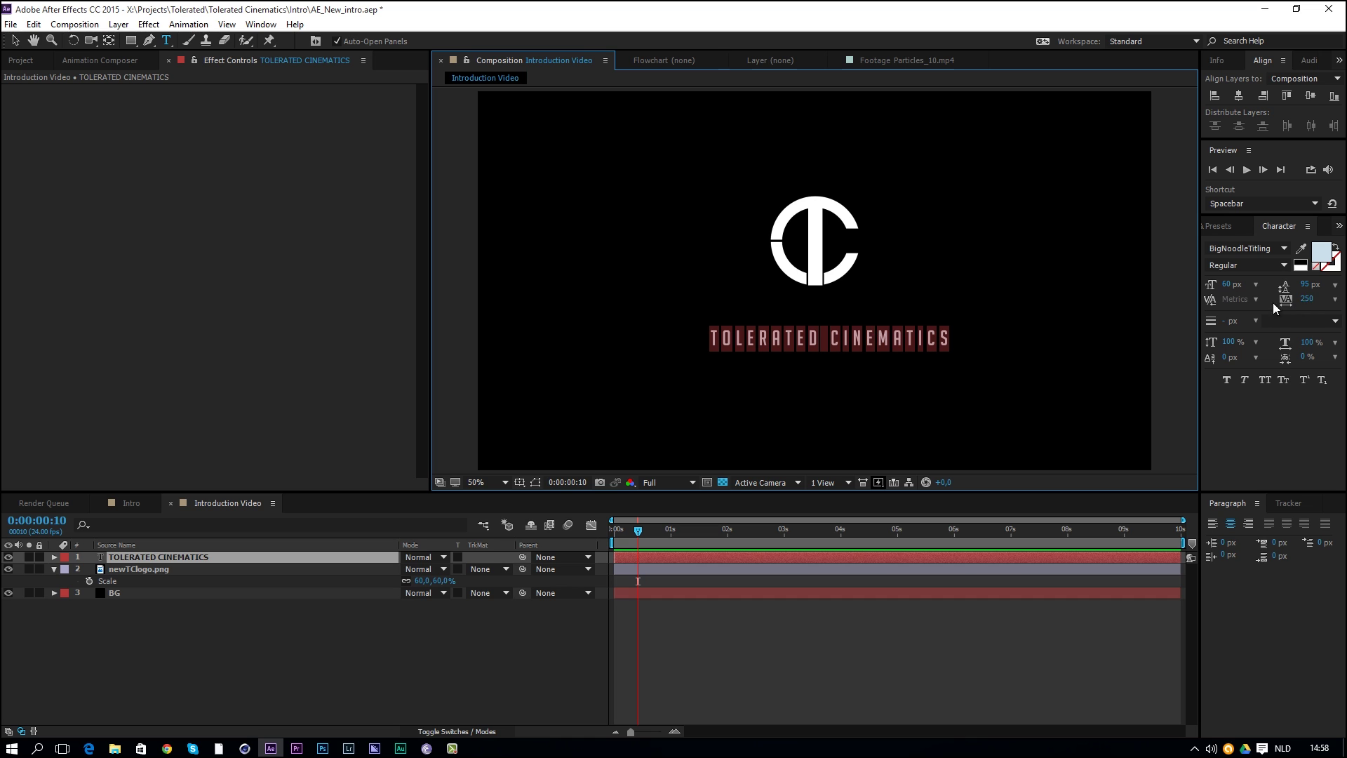
{"action": "left_click", "coordinate": [1306, 298]}
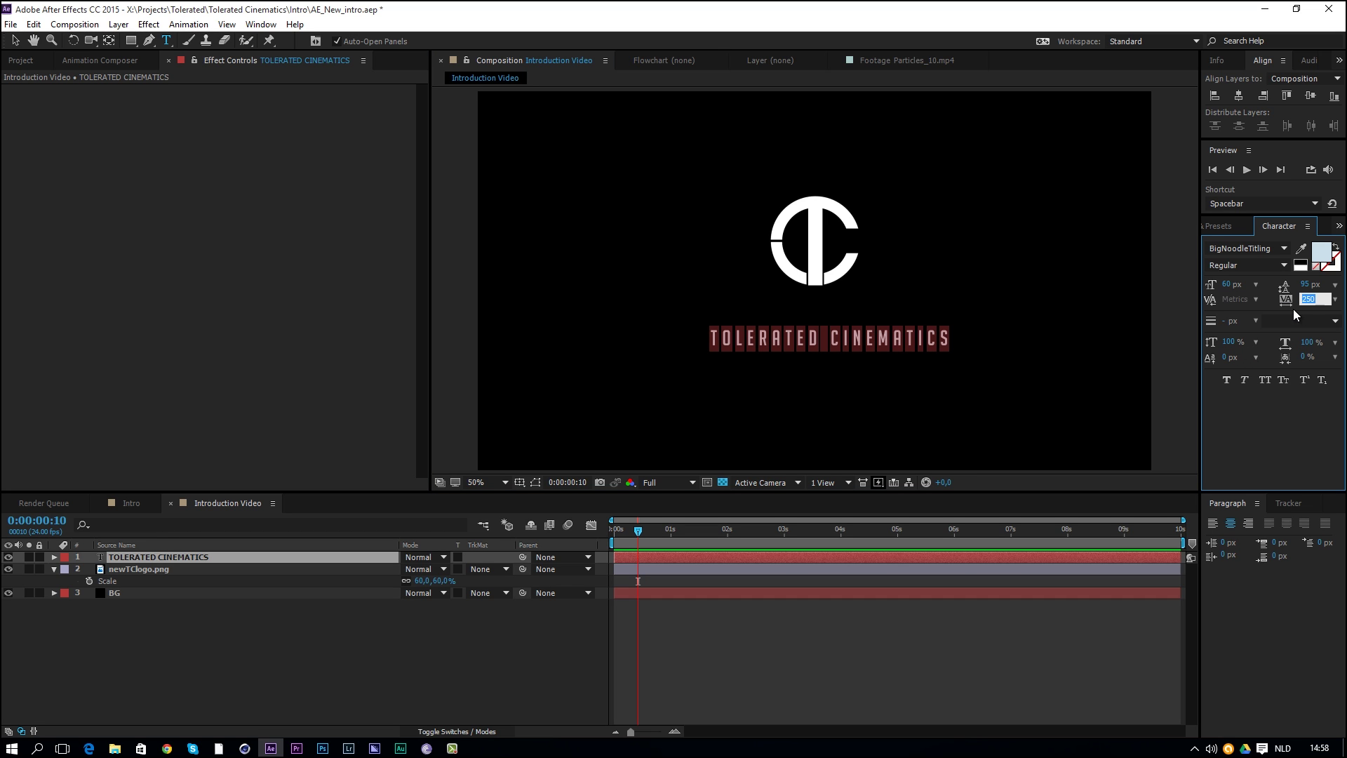
{"action": "left_click", "coordinate": [875, 338]}
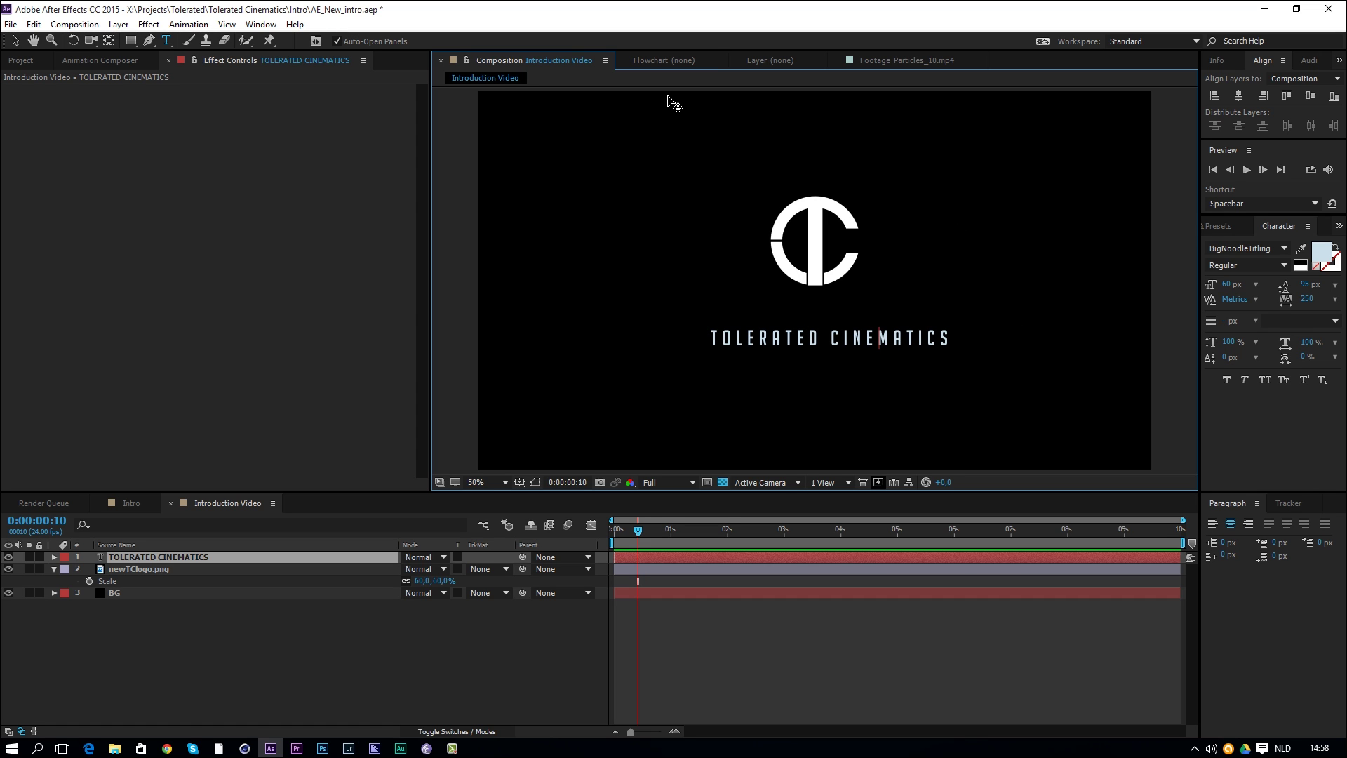
{"action": "left_click", "coordinate": [1239, 95]}
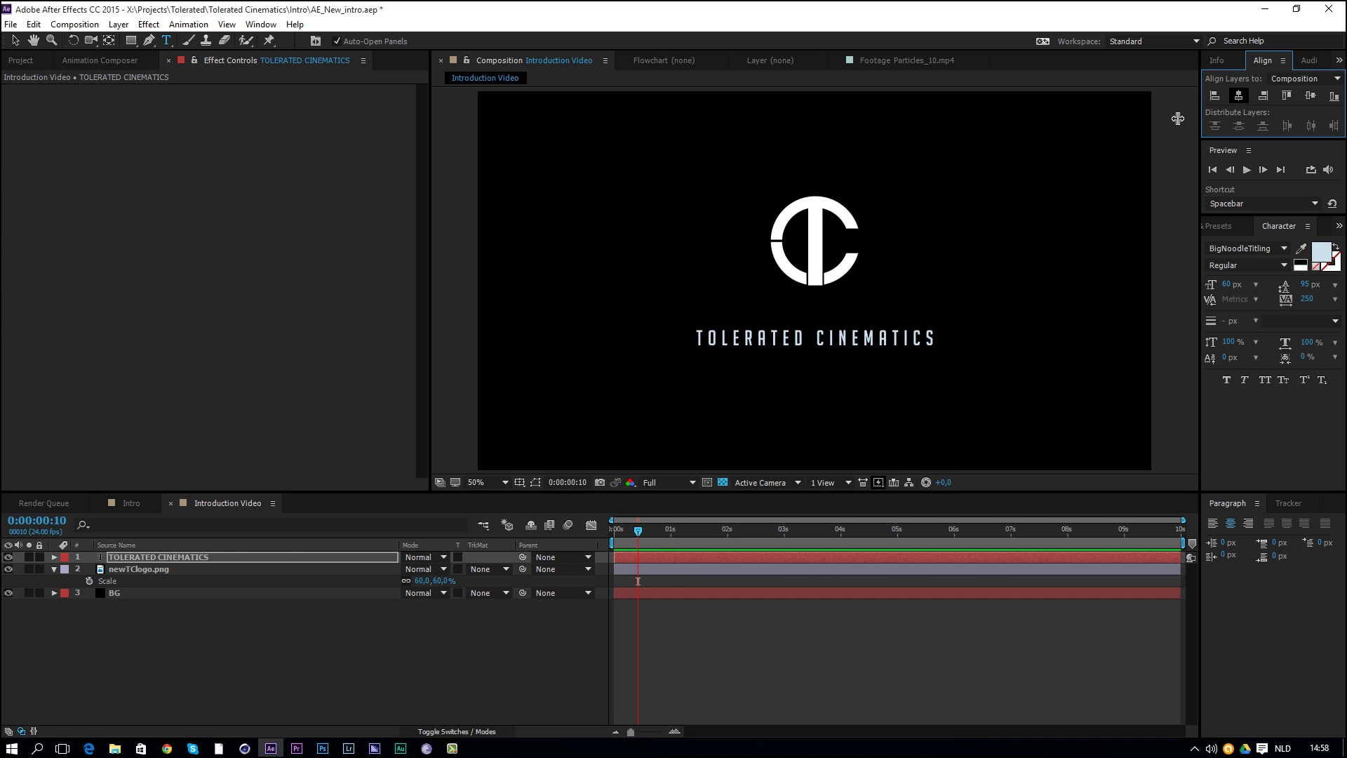
- Move the logo slightly down, closer to the title text
{"action": "left_click", "coordinate": [674, 574]}
{"action": "left_click", "coordinate": [15, 40]}
{"action": "left_click_drag", "start_coordinate": [712, 291], "coordinate": [719, 310]}
- Nudge the TOLERATED CINEMATICS text layer vertically until it sits a short distance beneath the logo
{"action": "left_click", "coordinate": [743, 561]}
{"action": "key", "text": "Up"}
{"action": "key", "text": "Up"}
{"action": "key", "text": "Up"}
{"action": "key", "text": "Up"}
{"action": "key", "text": "Up"}
{"action": "key", "text": "Up"}
{"action": "key", "text": "Up"}
{"action": "key", "text": "Up"}
{"action": "key", "text": "Up"}
{"action": "key", "text": "Up"}
{"action": "key", "text": "Up"}
{"action": "key", "text": "Up"}
{"action": "key", "text": "Up"}
{"action": "key", "text": "Up"}
{"action": "key", "text": "Up"}
{"action": "key", "text": "Up"}
{"action": "key", "text": "Up"}
{"action": "key", "text": "Up"}
{"action": "key", "text": "Up"}
{"action": "key", "text": "Up"}
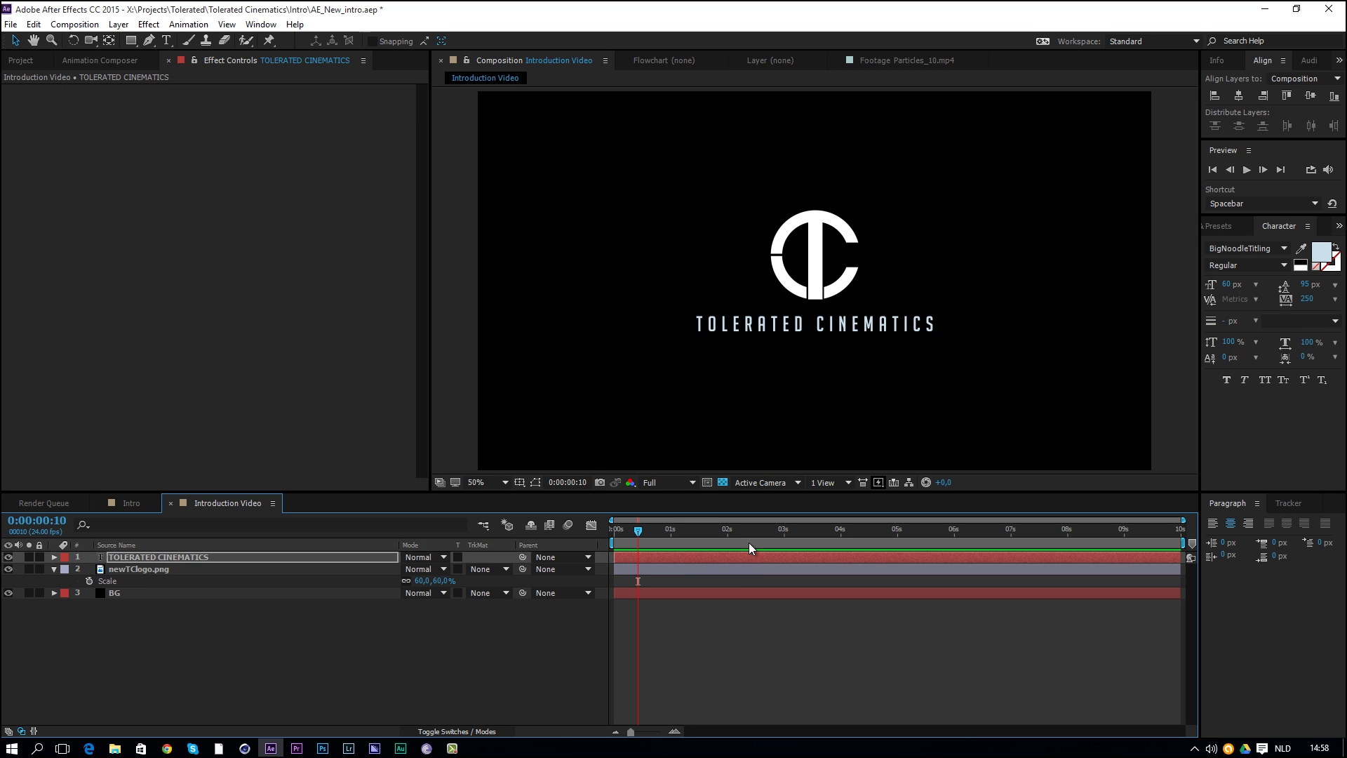
{"action": "key", "text": "Down"}
{"action": "key", "text": "Down"}
{"action": "key", "text": "Down"}
{"action": "key", "text": "Down"}
{"action": "key", "text": "Down"}
{"action": "key", "text": "Down"}
{"action": "key", "text": "Down"}
{"action": "key", "text": "Down"}
{"action": "key", "text": "Down"}
{"action": "key", "text": "Down"}
{"action": "key", "text": "Down"}
{"action": "key", "text": "Down"}
{"action": "key", "text": "Down"}
{"action": "key", "text": "Down"}
{"action": "key", "text": "Down"}
{"action": "key", "text": "Down"}
{"action": "key", "text": "Down"}
{"action": "key", "text": "Down"}
{"action": "key", "text": "Down"}
{"action": "key", "text": "Down"}
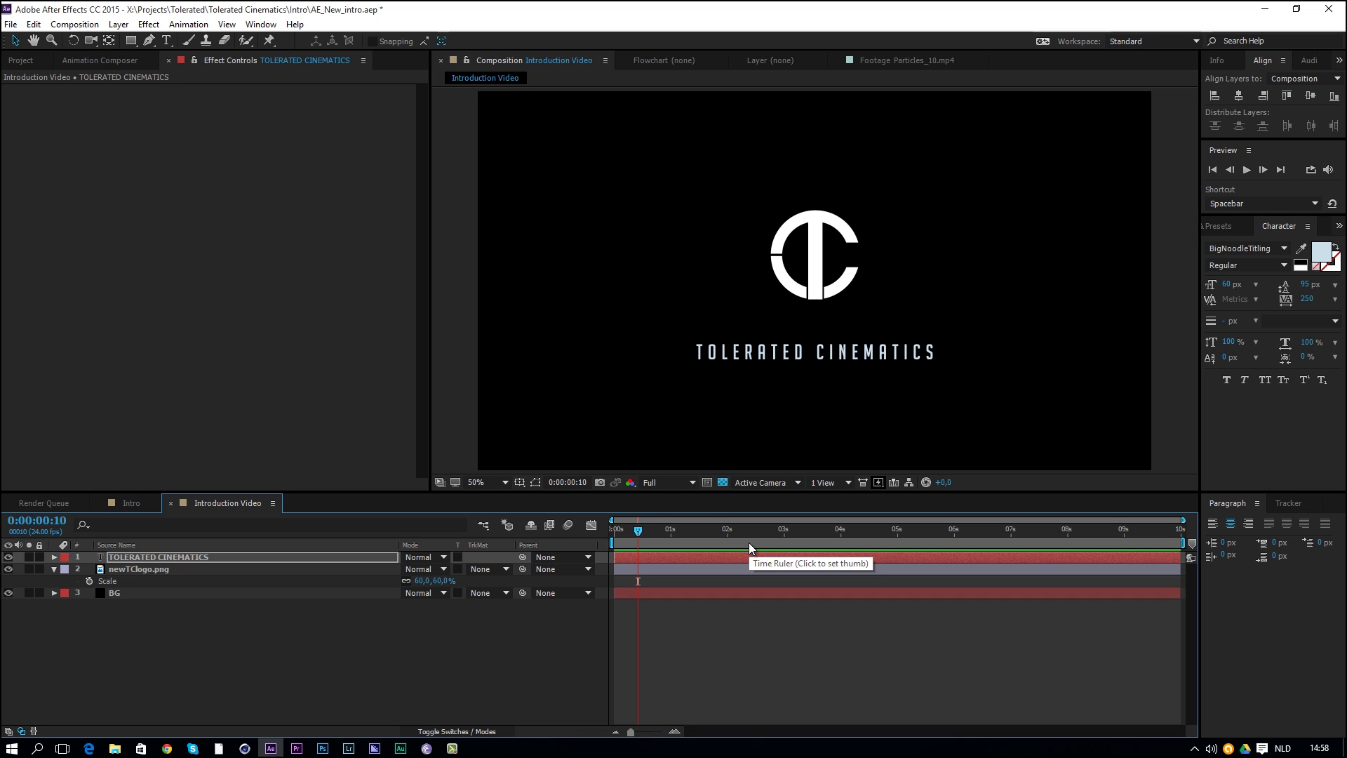
{"action": "key", "text": "Up"}
{"action": "key", "text": "Up"}
{"action": "key", "text": "Up"}
{"action": "key", "text": "Up"}
{"action": "key", "text": "Up"}
{"action": "key", "text": "Up"}
{"action": "key", "text": "Up"}
{"action": "key", "text": "Up"}
{"action": "key", "text": "Up"}
{"action": "key", "text": "Up"}
{"action": "key", "text": "Up"}
{"action": "key", "text": "Up"}
{"action": "key", "text": "Up"}
{"action": "key", "text": "Up"}
{"action": "key", "text": "Up"}
{"action": "key", "text": "Up"}
{"action": "key", "text": "Up"}
{"action": "key", "text": "Up"}
{"action": "key", "text": "Up"}
{"action": "key", "text": "Up"}
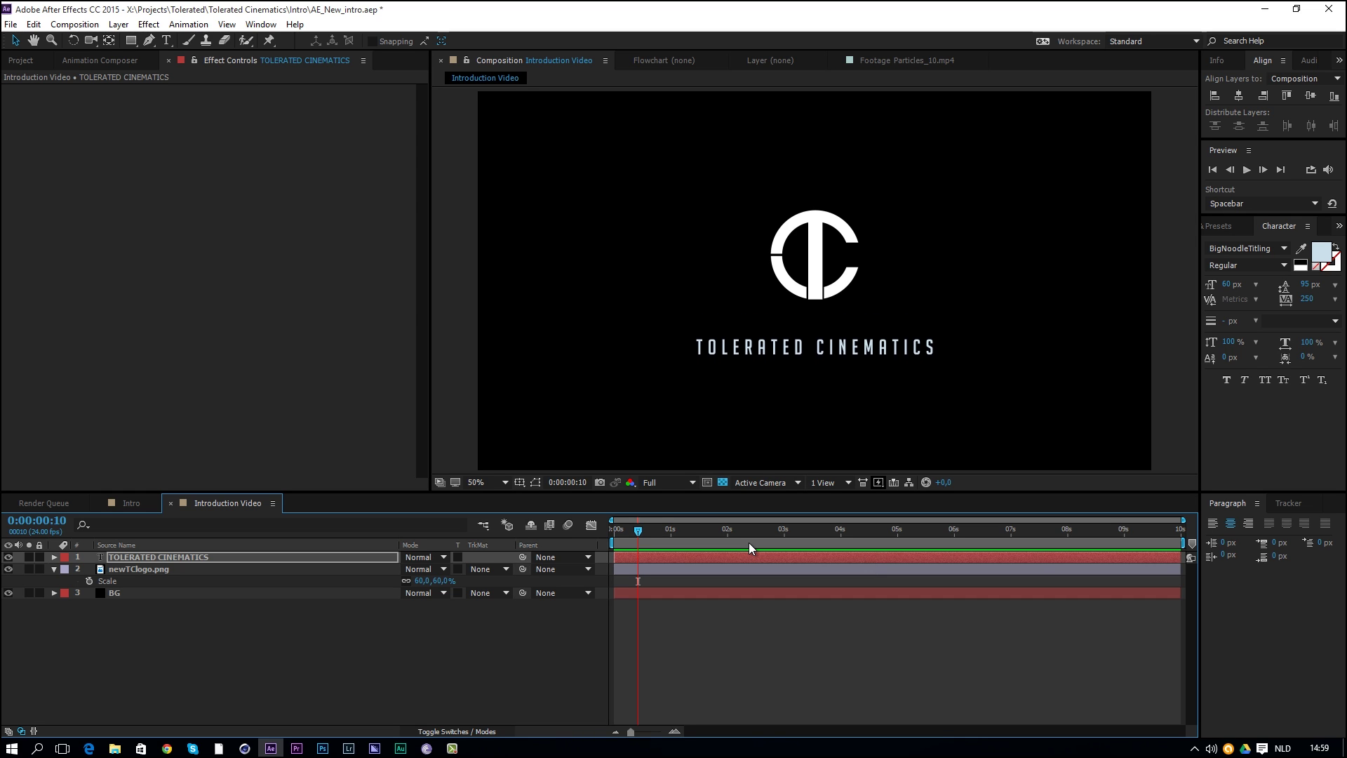
{"action": "key", "text": "Up"}
{"action": "key", "text": "Up"}
{"action": "key", "text": "Up"}
{"action": "key", "text": "Up"}
{"action": "key", "text": "Up"}
{"action": "key", "text": "Up"}
{"action": "key", "text": "Up"}
{"action": "key", "text": "Up"}
{"action": "key", "text": "Up"}
{"action": "key", "text": "Up"}
{"action": "key", "text": "Up"}
{"action": "key", "text": "Up"}
{"action": "key", "text": "Up"}
{"action": "key", "text": "Up"}
{"action": "key", "text": "Up"}
{"action": "key", "text": "Up"}
{"action": "key", "text": "Up"}
{"action": "key", "text": "Up"}
{"action": "key", "text": "Up"}
{"action": "key", "text": "Up"}
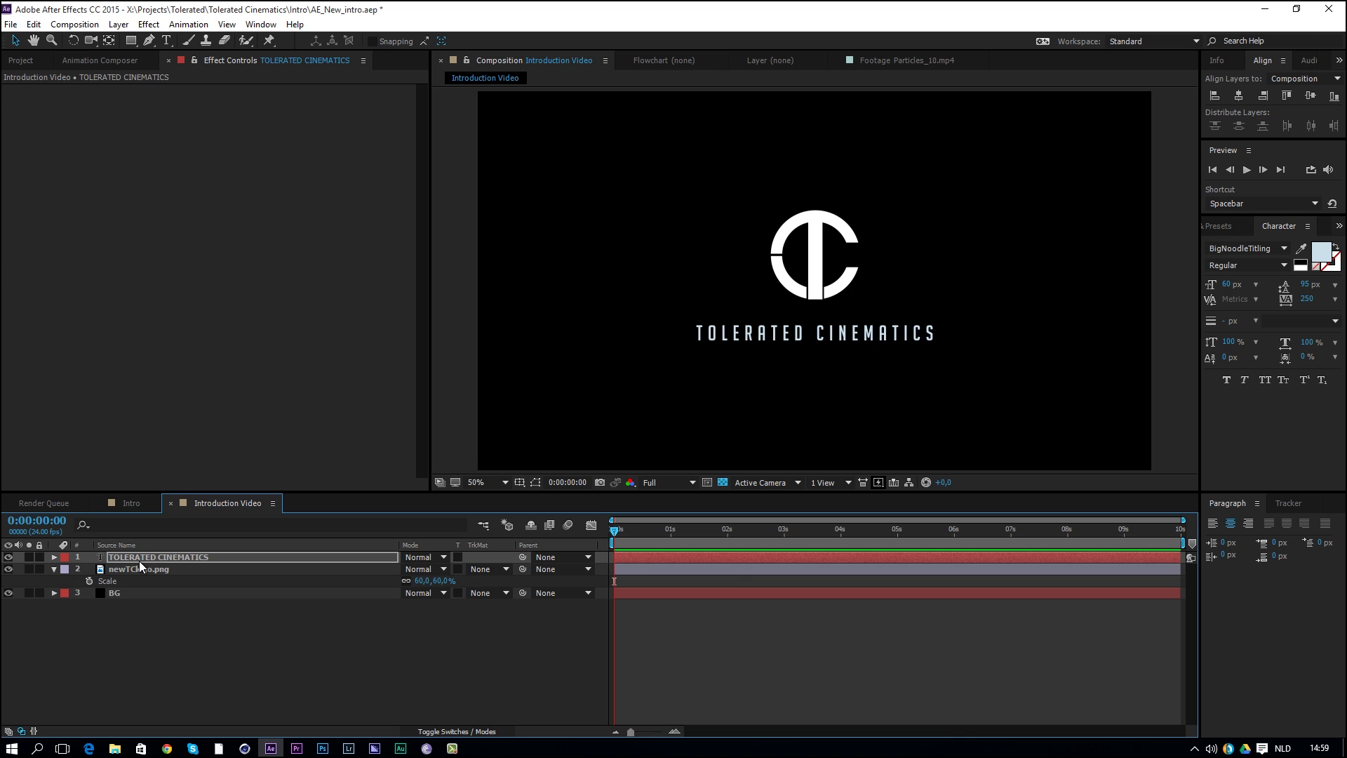
- Add a Tracking animator to the TOLERATED CINEMATICS text and start keyframing its Tracking Type and Tracking Amount at the first frame
{"action": "left_click", "coordinate": [188, 24]}
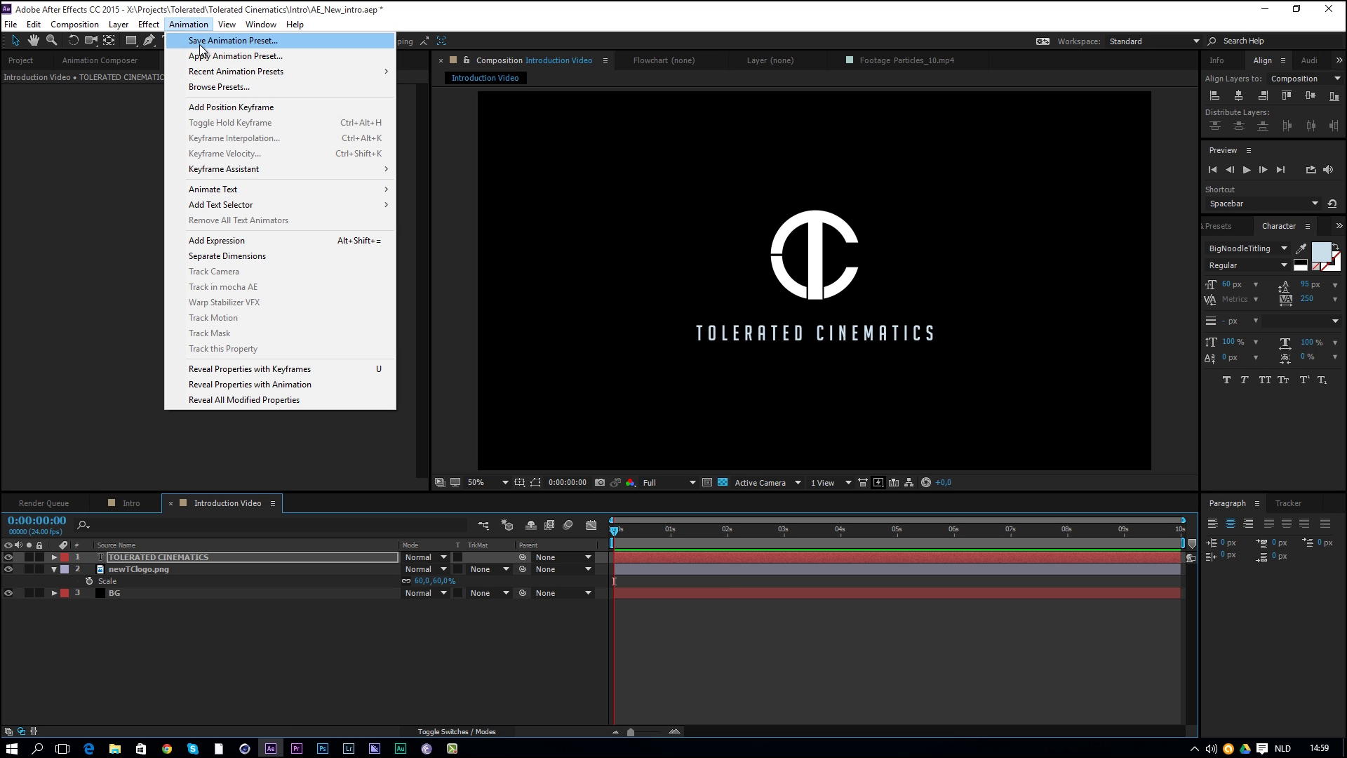
{"action": "mouse_move", "coordinate": [262, 192]}
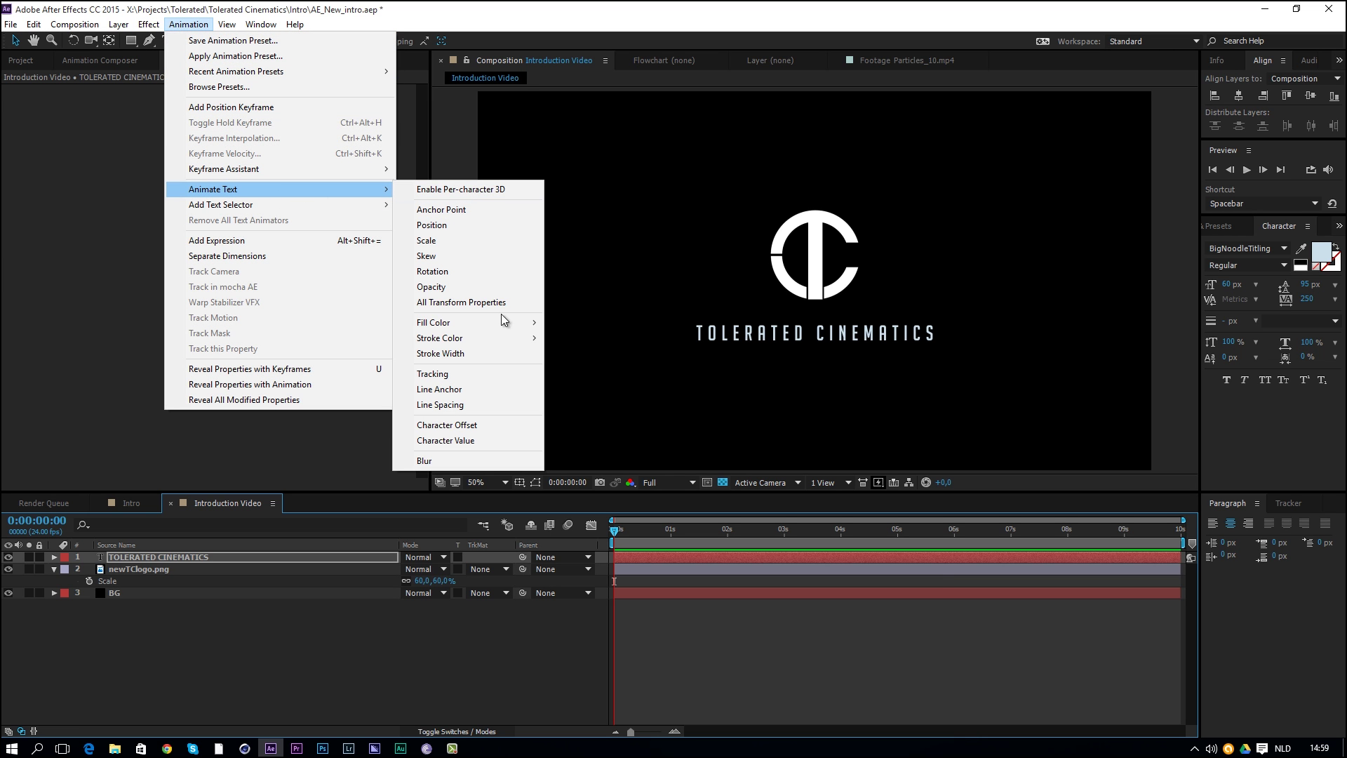
{"action": "left_click", "coordinate": [465, 378]}
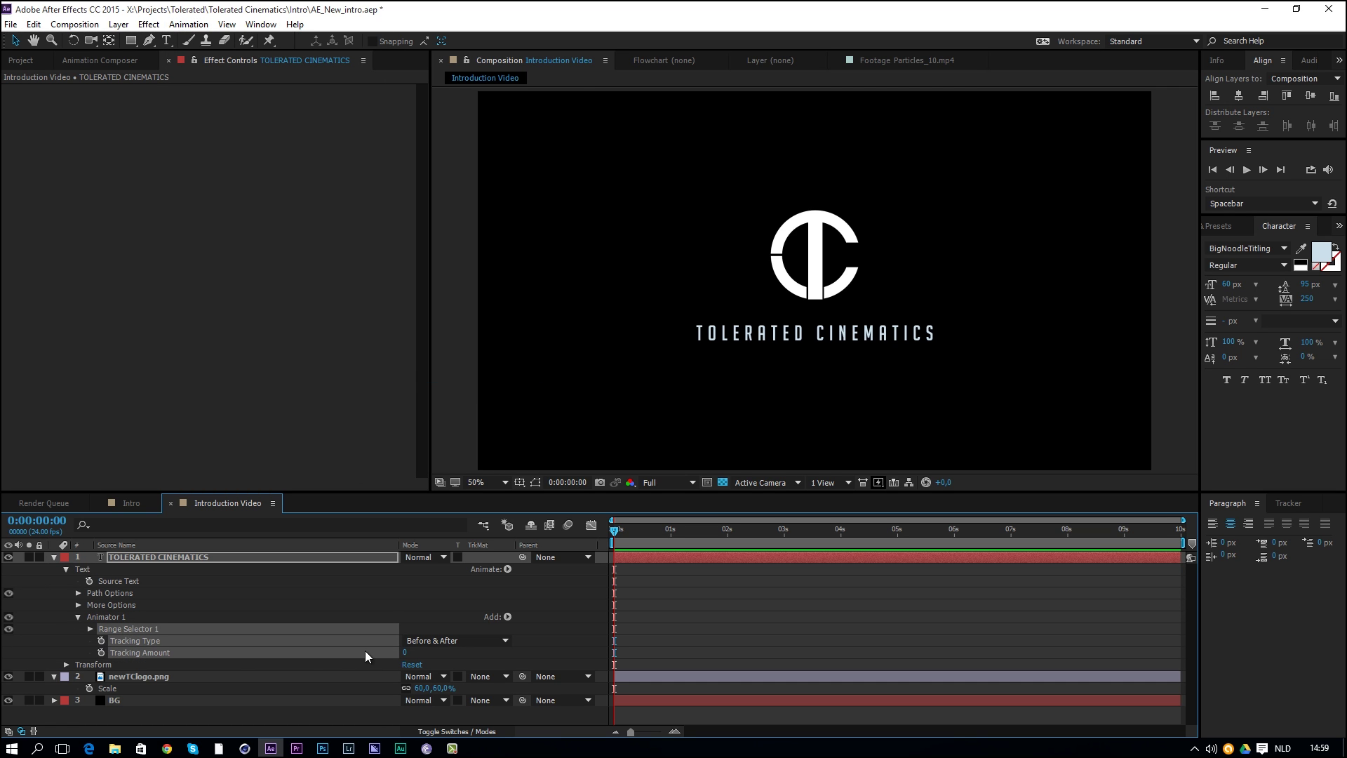
{"action": "left_click", "coordinate": [101, 640]}
{"action": "left_click", "coordinate": [101, 653]}
- Keyframe the title's Tracking Amount to 2 at the last frame, 0:00:09:23, and collapse the title and logo layers' properties
{"action": "left_click_drag", "start_coordinate": [667, 542], "coordinate": [1340, 575]}
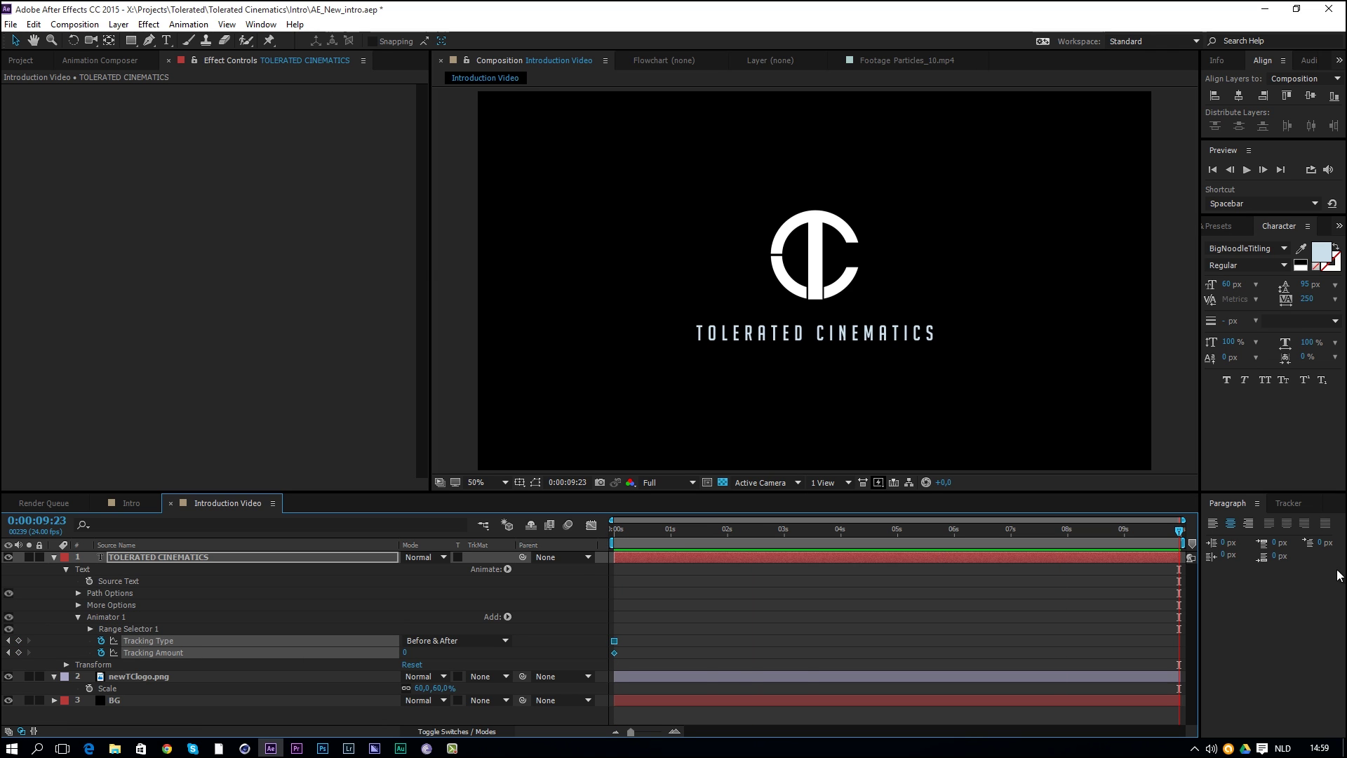
{"action": "left_click", "coordinate": [405, 652]}
{"action": "type", "text": "2"}
{"action": "key", "text": "Return"}
{"action": "left_click_drag", "start_coordinate": [1178, 530], "coordinate": [770, 535]}
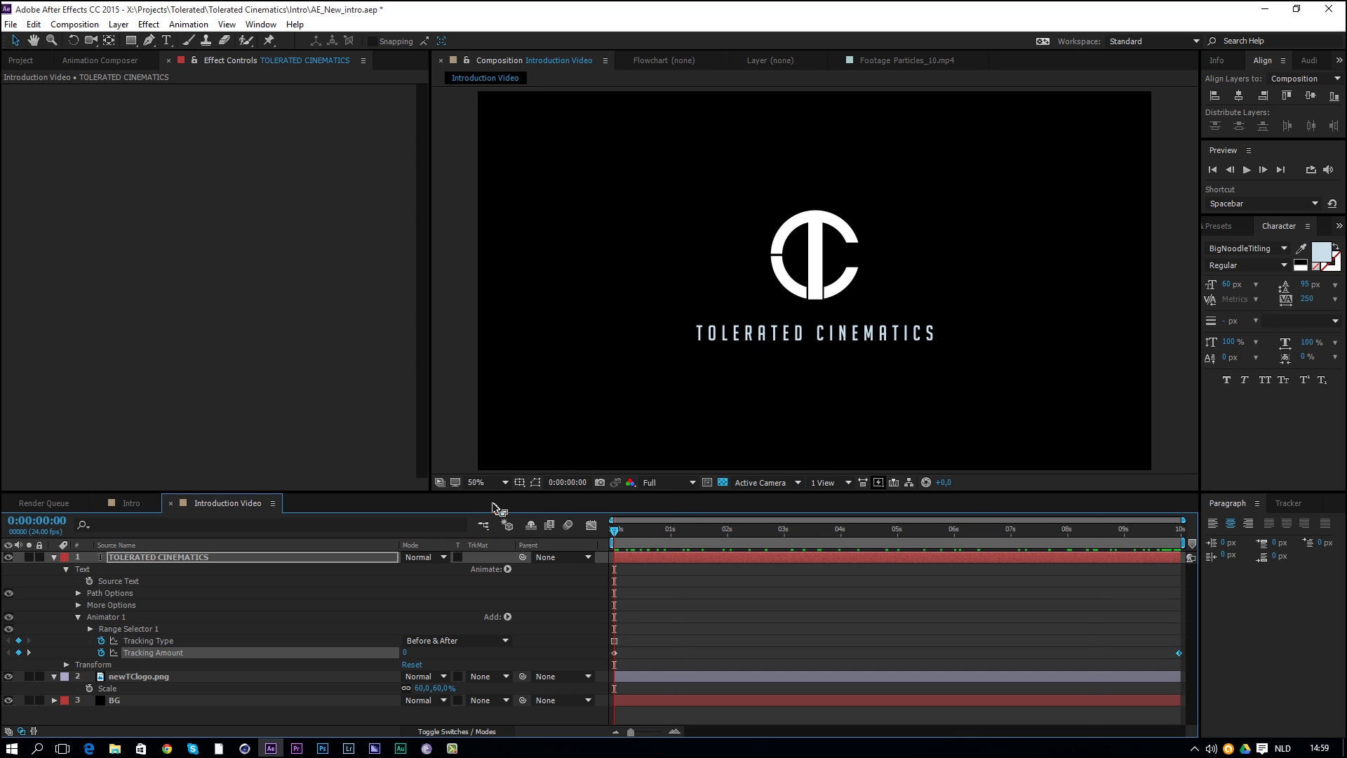
{"action": "left_click", "coordinate": [55, 556]}
{"action": "left_click", "coordinate": [55, 569]}
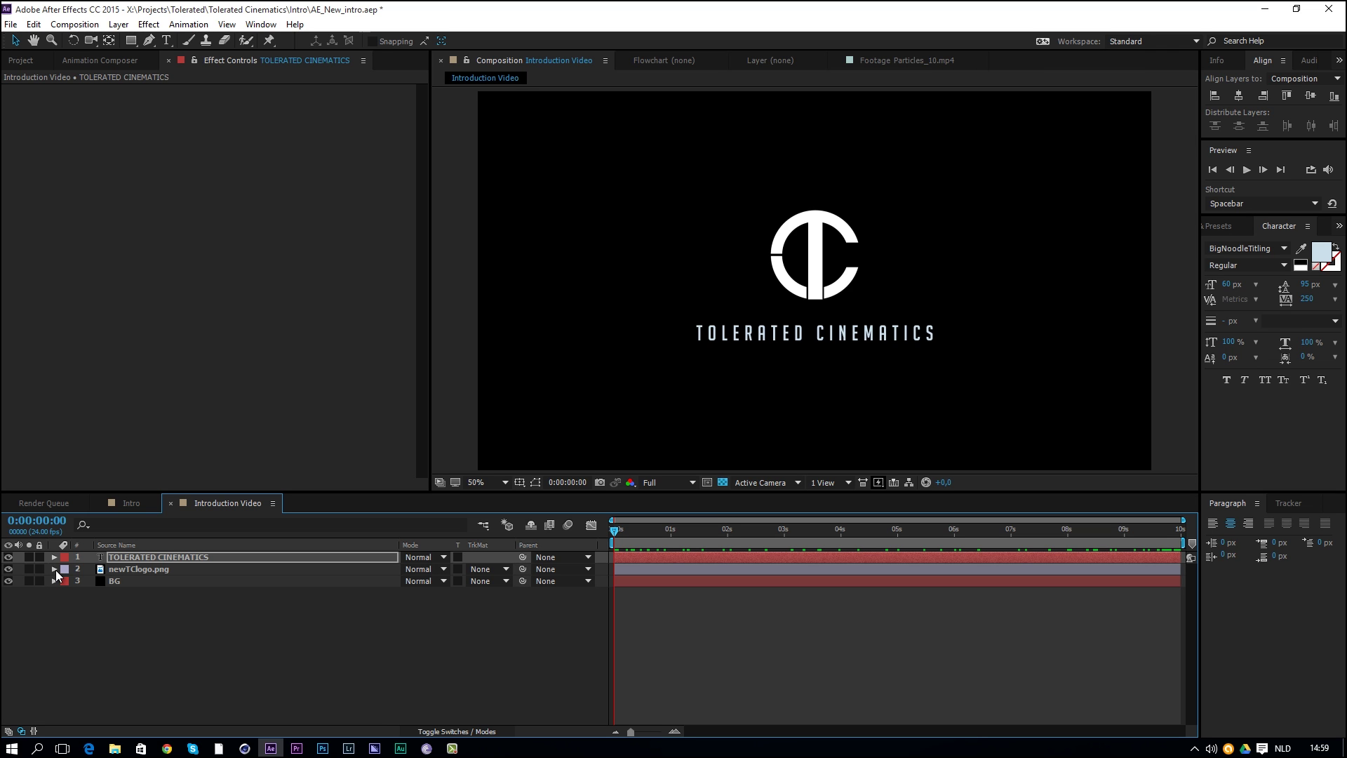
- Apply Fast Blur to newTClogo.png and keyframe its Blurriness at 50 at the 1-second mark
{"action": "left_click", "coordinate": [145, 570]}
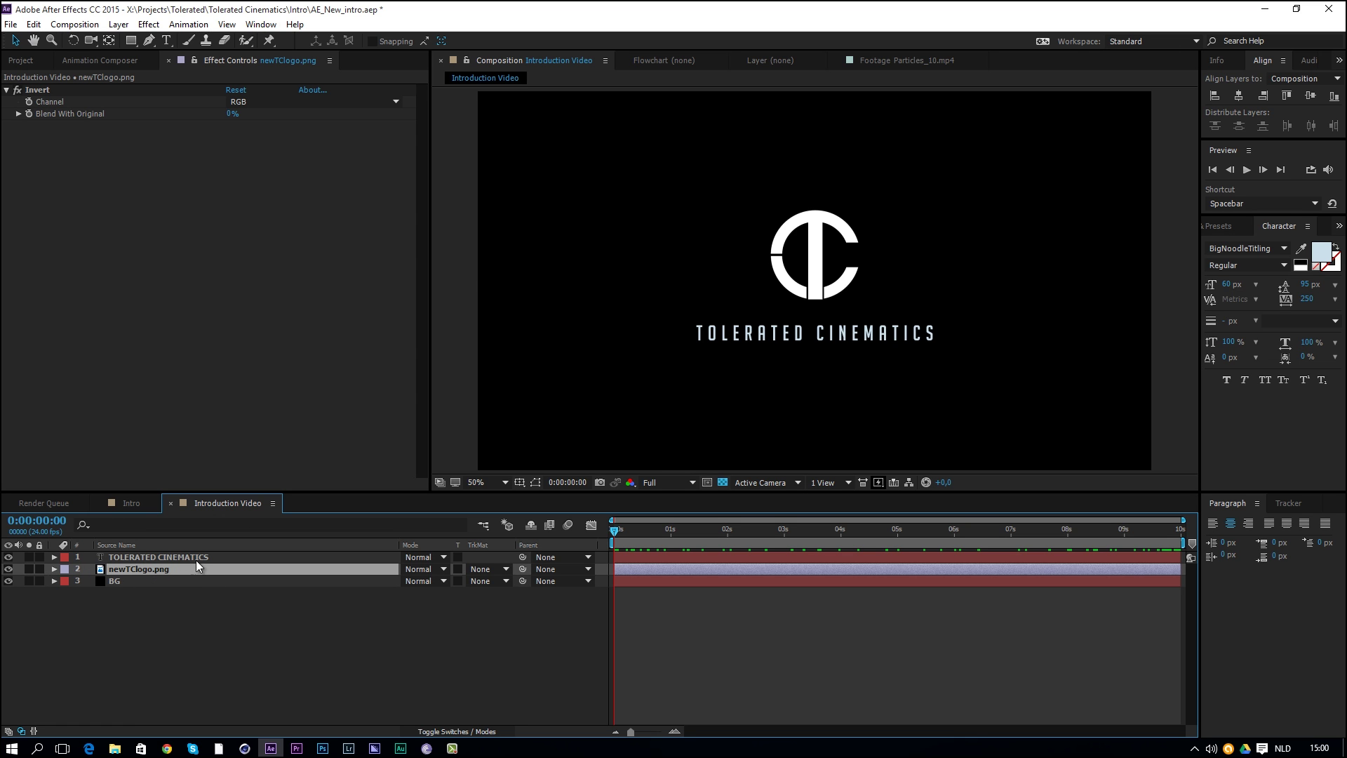
{"action": "left_click", "coordinate": [148, 24]}
{"action": "mouse_move", "coordinate": [148, 24]}
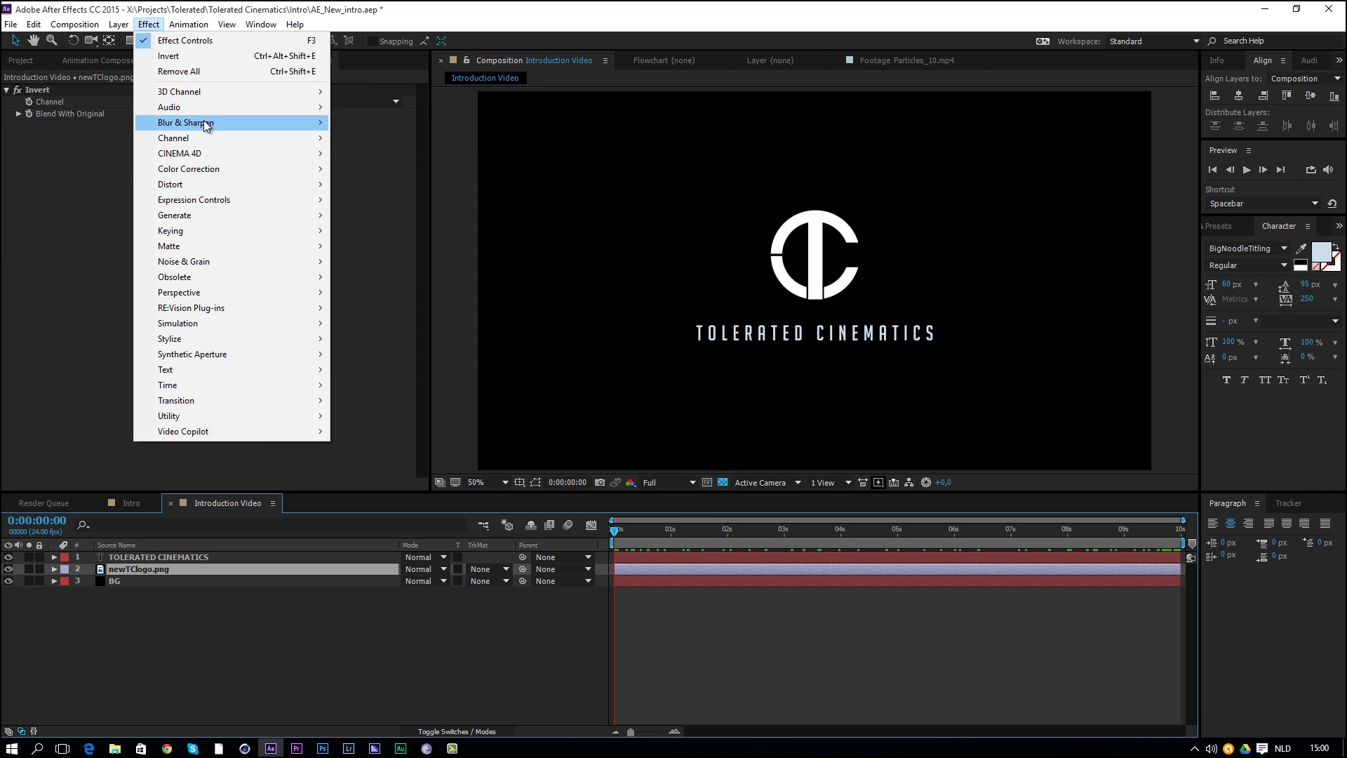
{"action": "mouse_move", "coordinate": [231, 122]}
{"action": "left_click", "coordinate": [367, 277]}
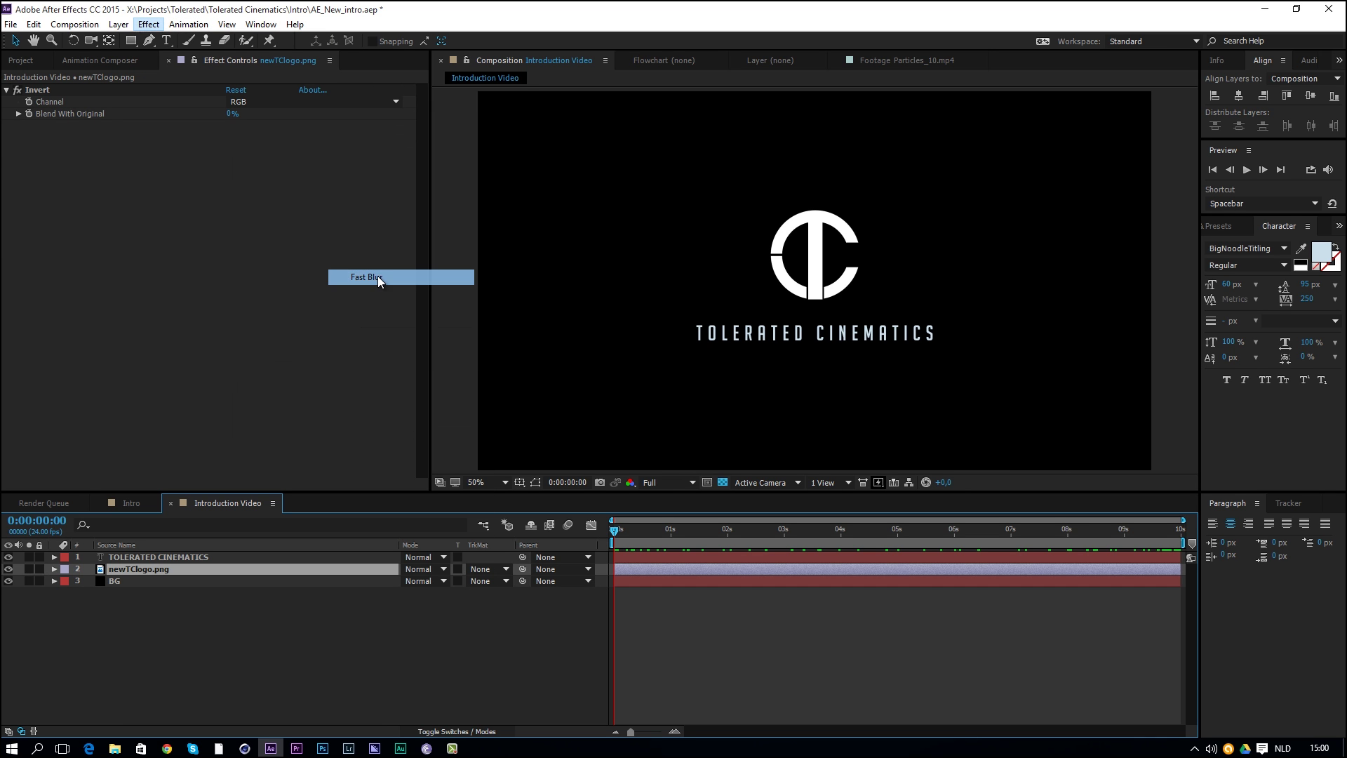
{"action": "left_click", "coordinate": [230, 139]}
{"action": "type", "text": "50,0"}
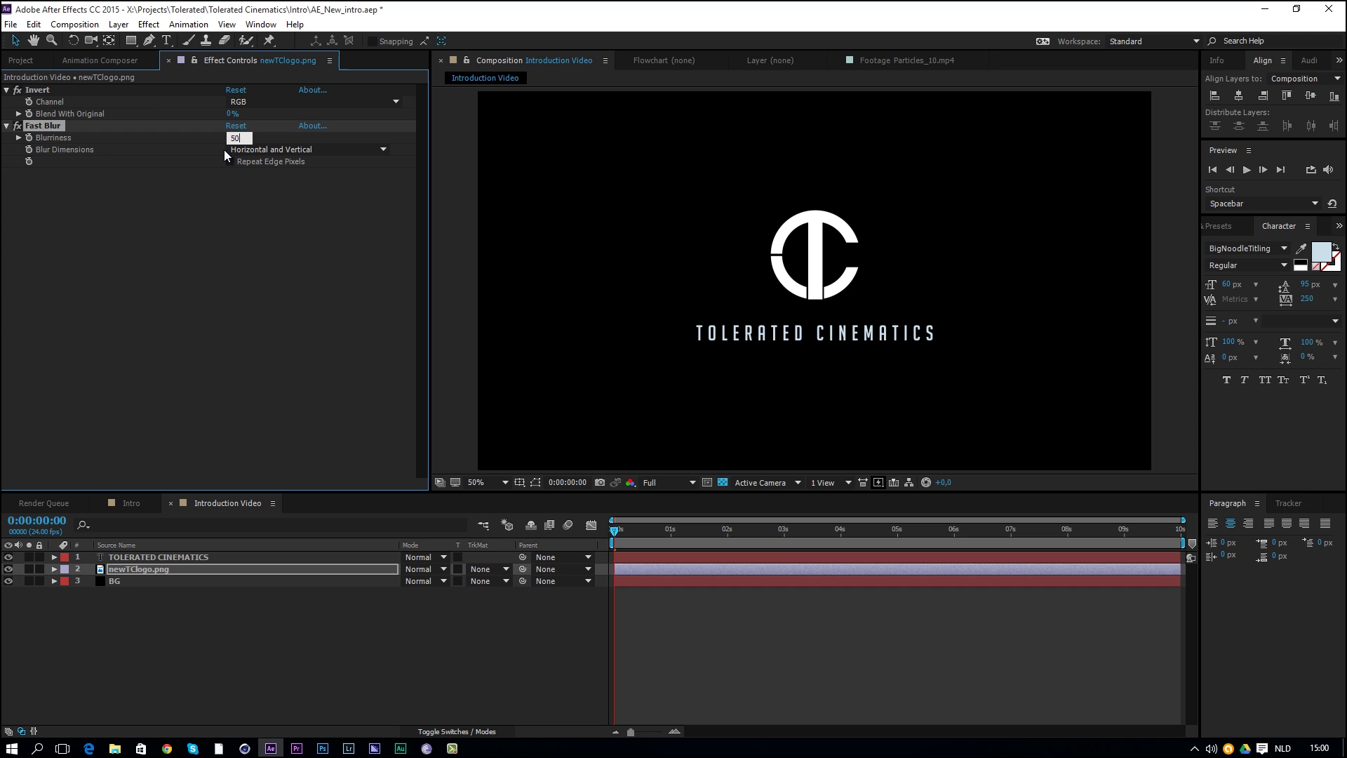
{"action": "left_click", "coordinate": [671, 528]}
{"action": "left_click", "coordinate": [29, 138]}
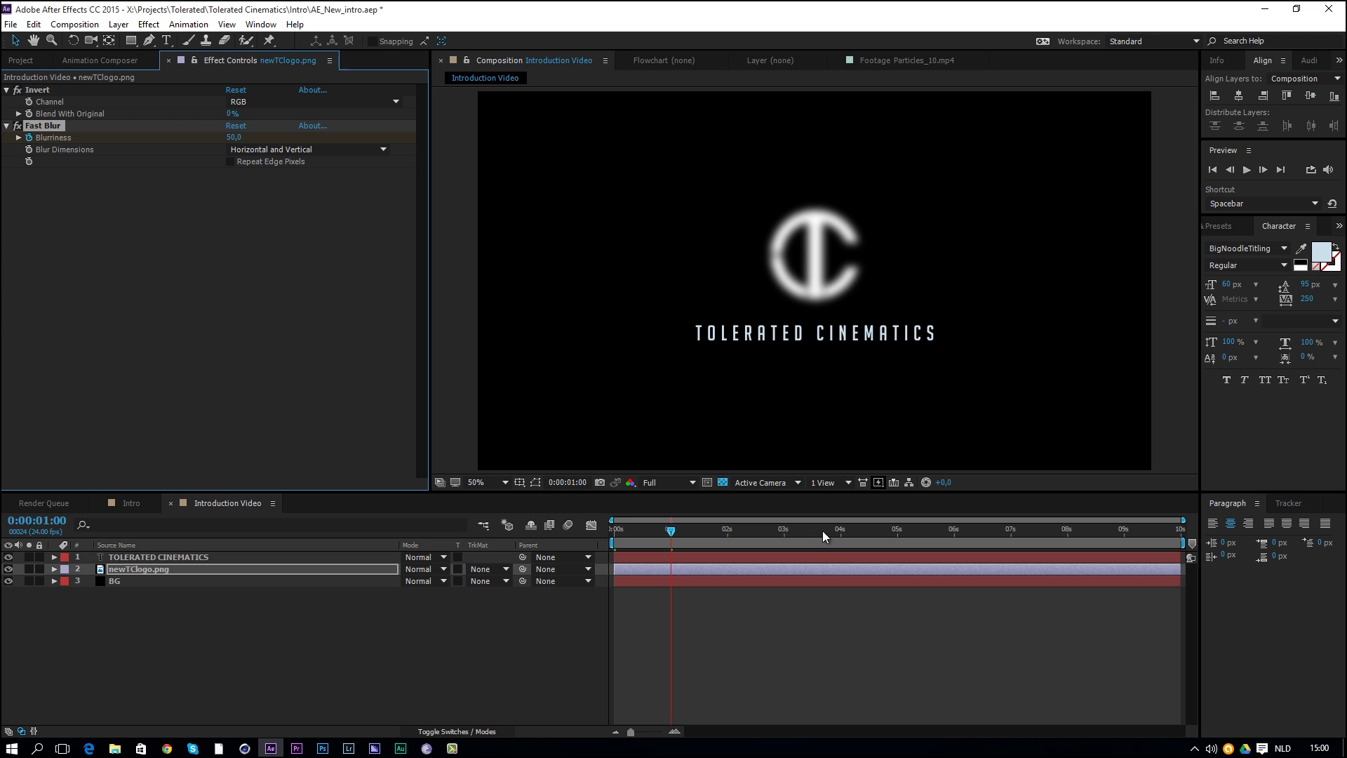
- Keyframe the logo's Blurriness to 0 at 4 seconds and reveal the layer's keyframed properties
{"action": "left_click", "coordinate": [786, 529]}
{"action": "left_click", "coordinate": [840, 530]}
{"action": "left_click", "coordinate": [235, 137]}
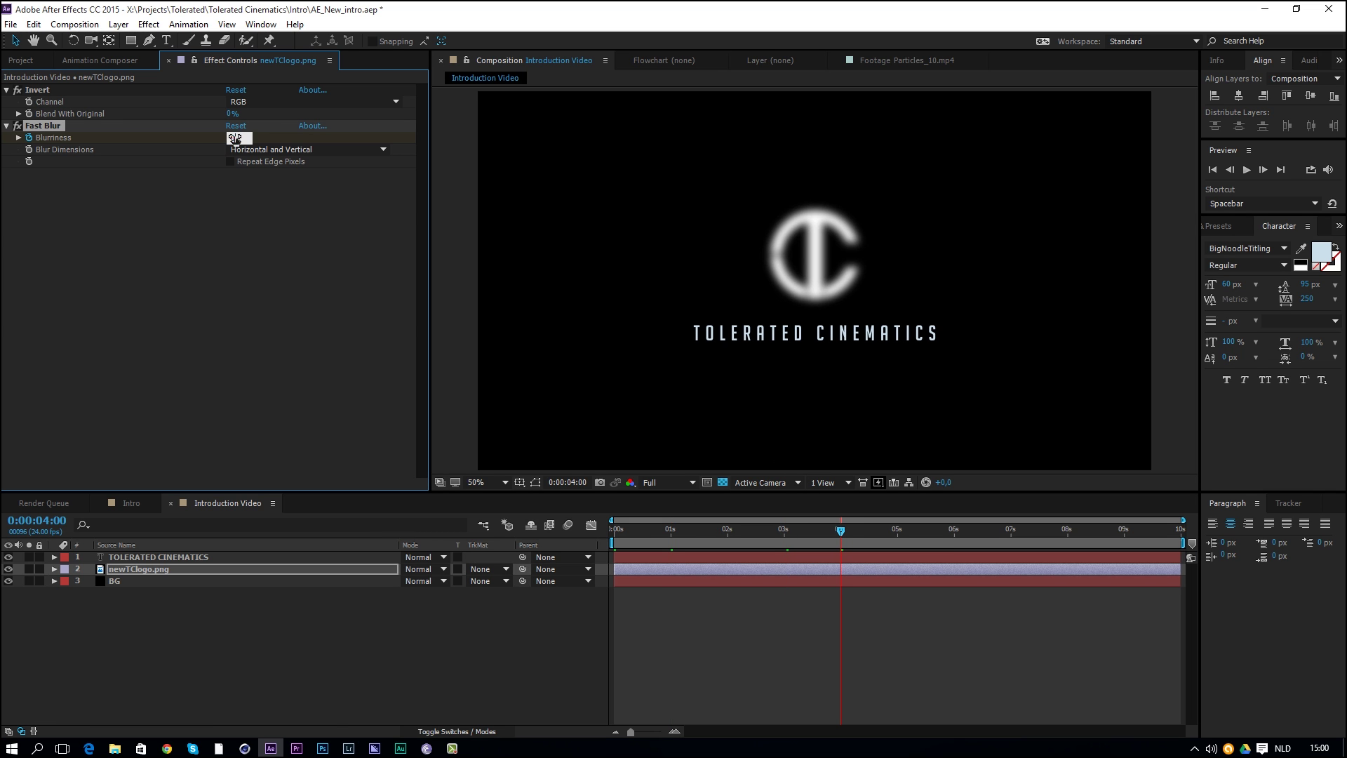
{"action": "type", "text": "0"}
{"action": "key", "text": "Return"}
{"action": "key", "text": "u"}
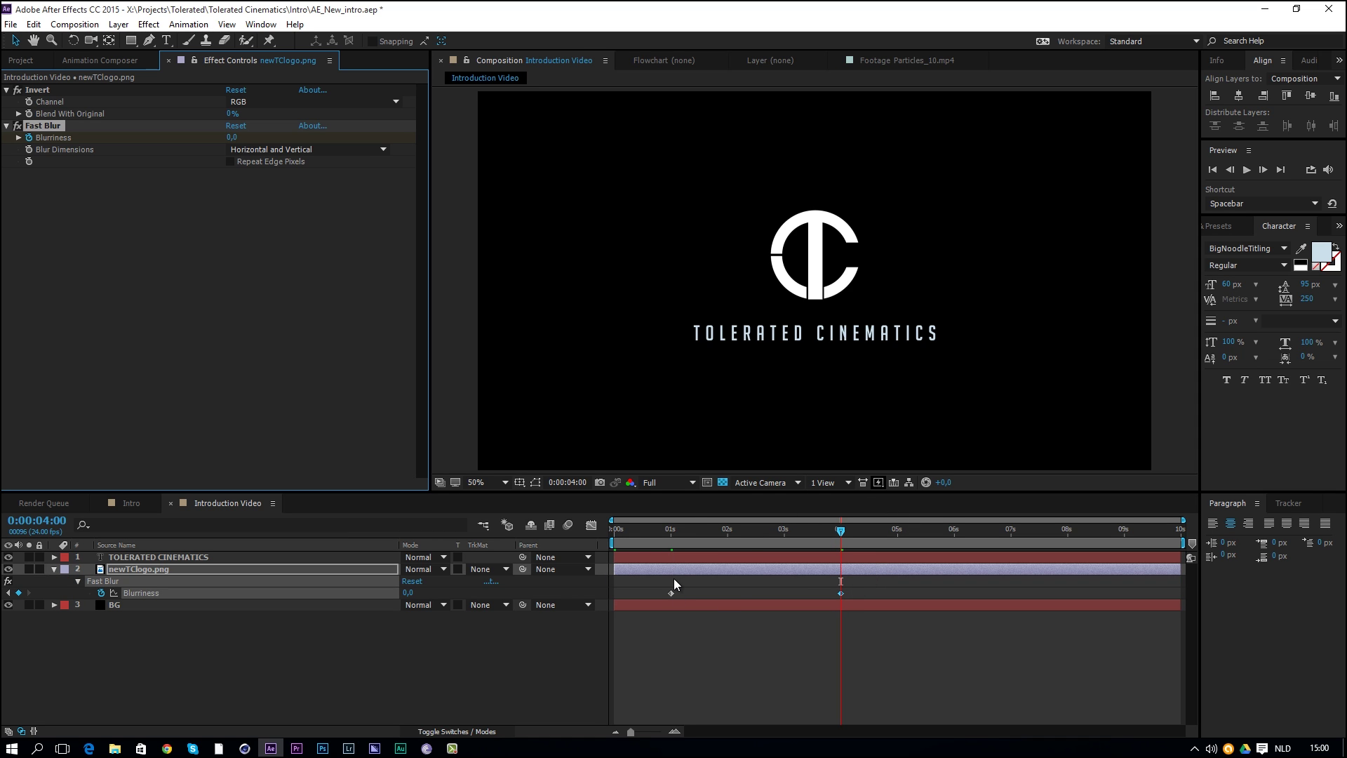
- Fade in the logo by keyframing its Opacity from 0% at 1 second to 100% at about 4 seconds
{"action": "left_click_drag", "start_coordinate": [751, 528], "coordinate": [662, 527]}
{"action": "left_click", "coordinate": [137, 567]}
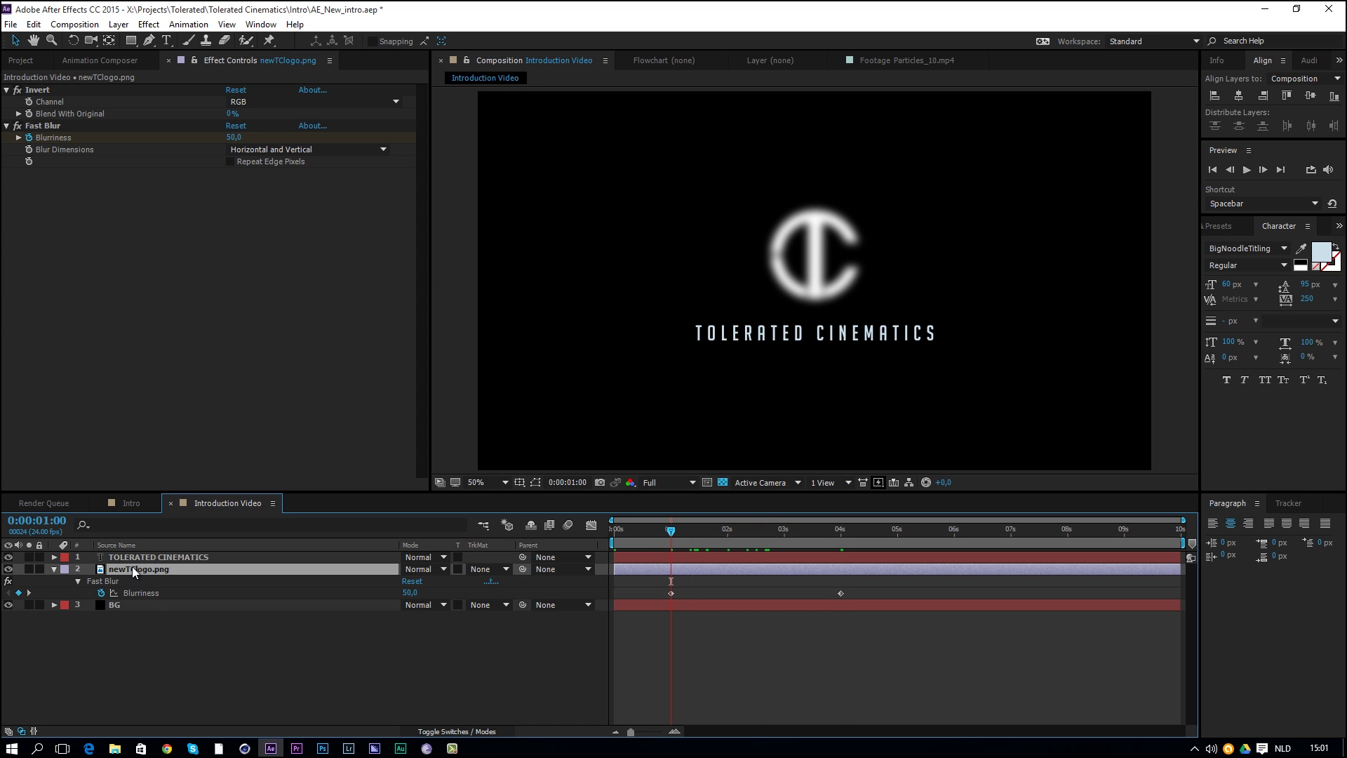
{"action": "key", "text": "t"}
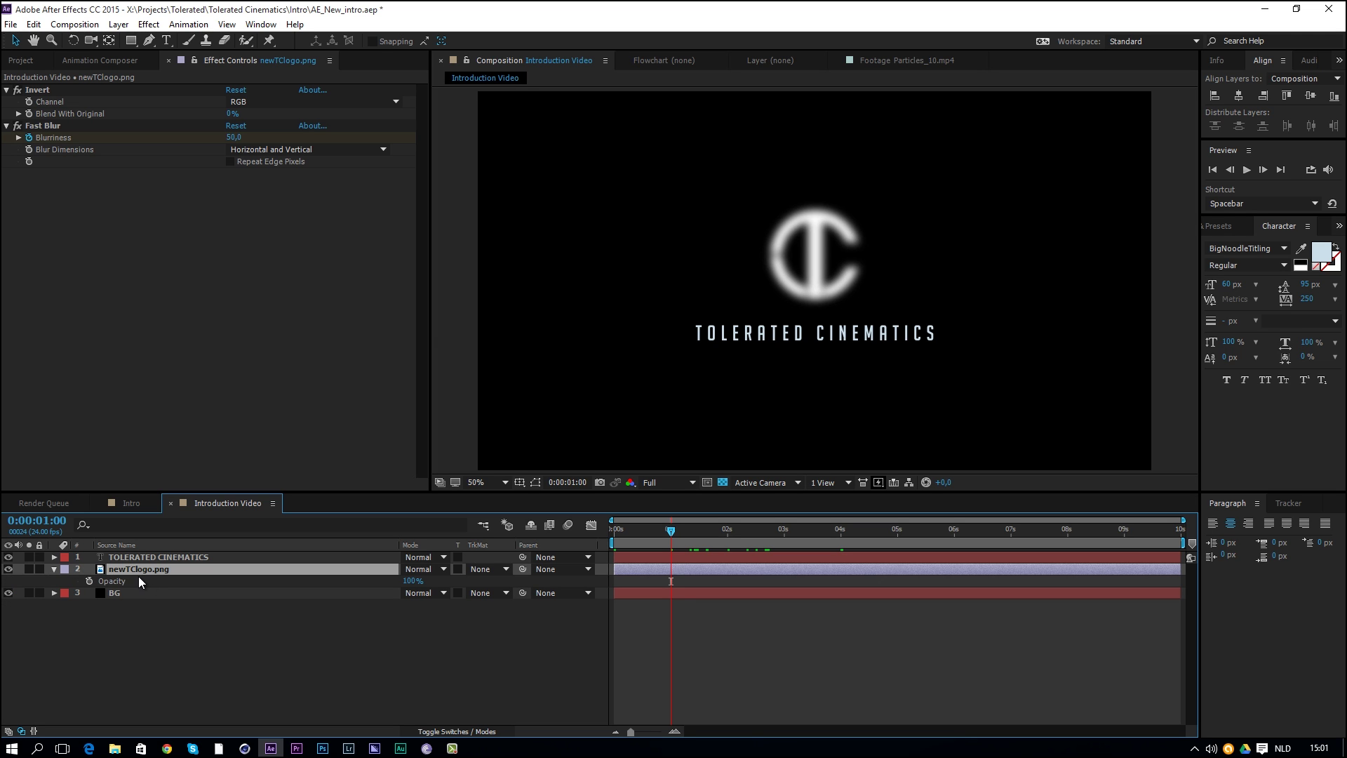
{"action": "left_click", "coordinate": [89, 581]}
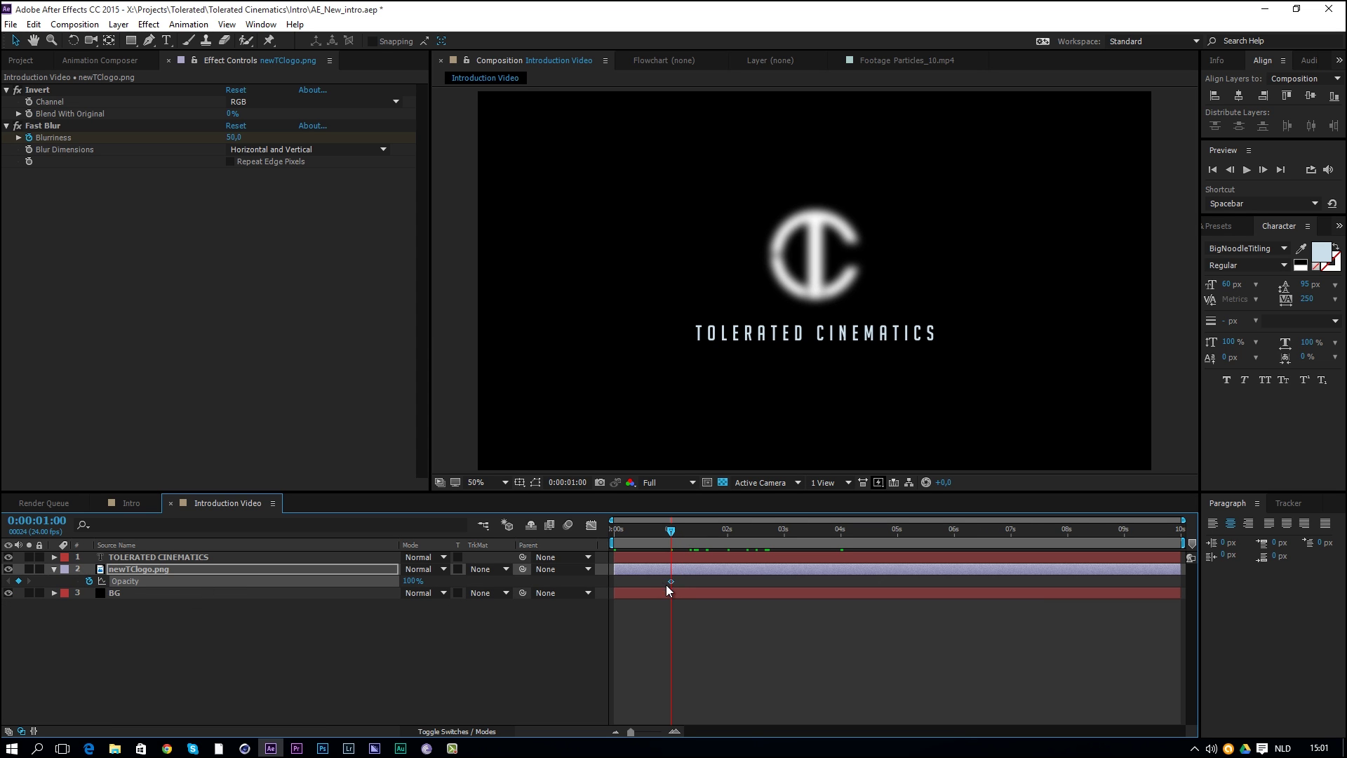
{"action": "left_click_drag", "start_coordinate": [671, 579], "coordinate": [840, 585]}
{"action": "left_click_drag", "start_coordinate": [412, 581], "coordinate": [207, 595]}
{"action": "left_click_drag", "start_coordinate": [672, 531], "coordinate": [660, 558]}
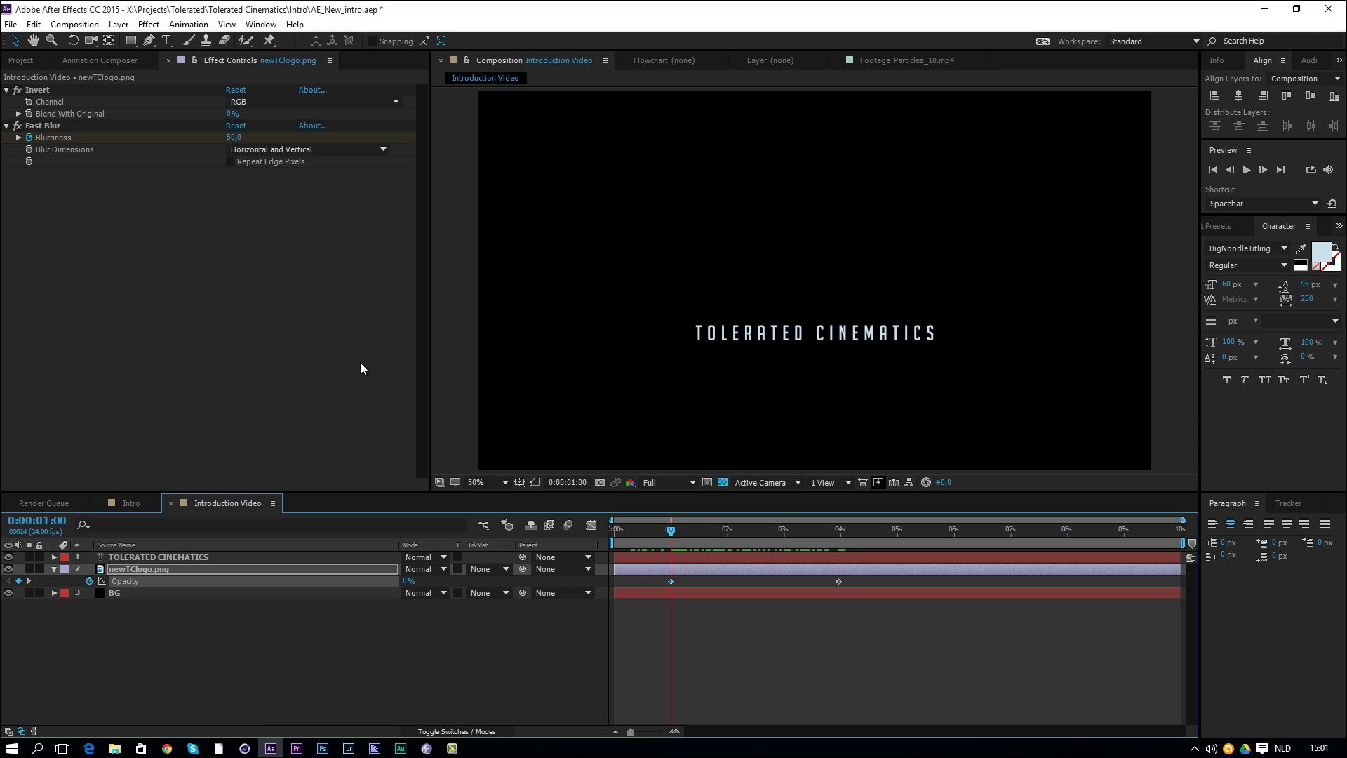
- Raise the logo's Fast Blur Blurriness to 75 at the 1-second keyframe, reveal the keyframes and preview the fade-in
{"action": "left_click", "coordinate": [234, 136]}
{"action": "type", "text": "75"}
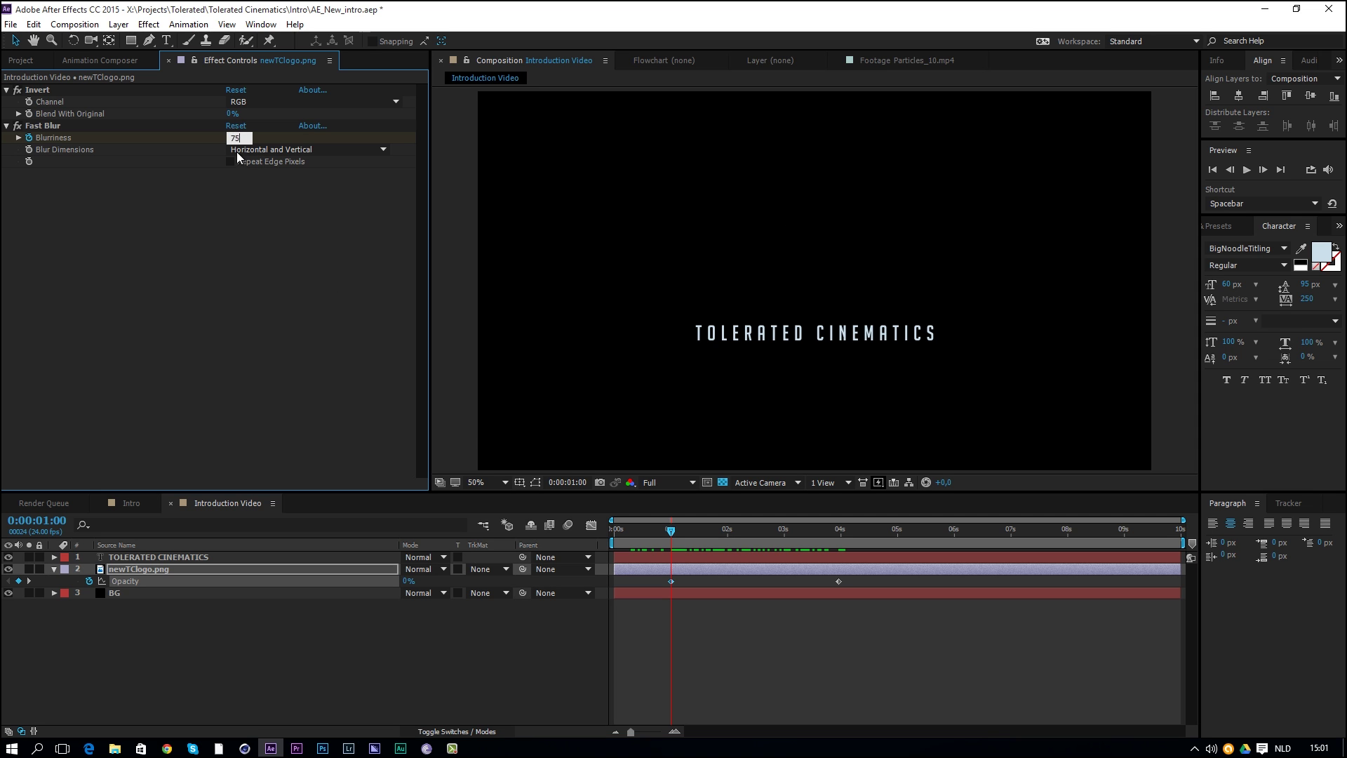
{"action": "key", "text": "Return"}
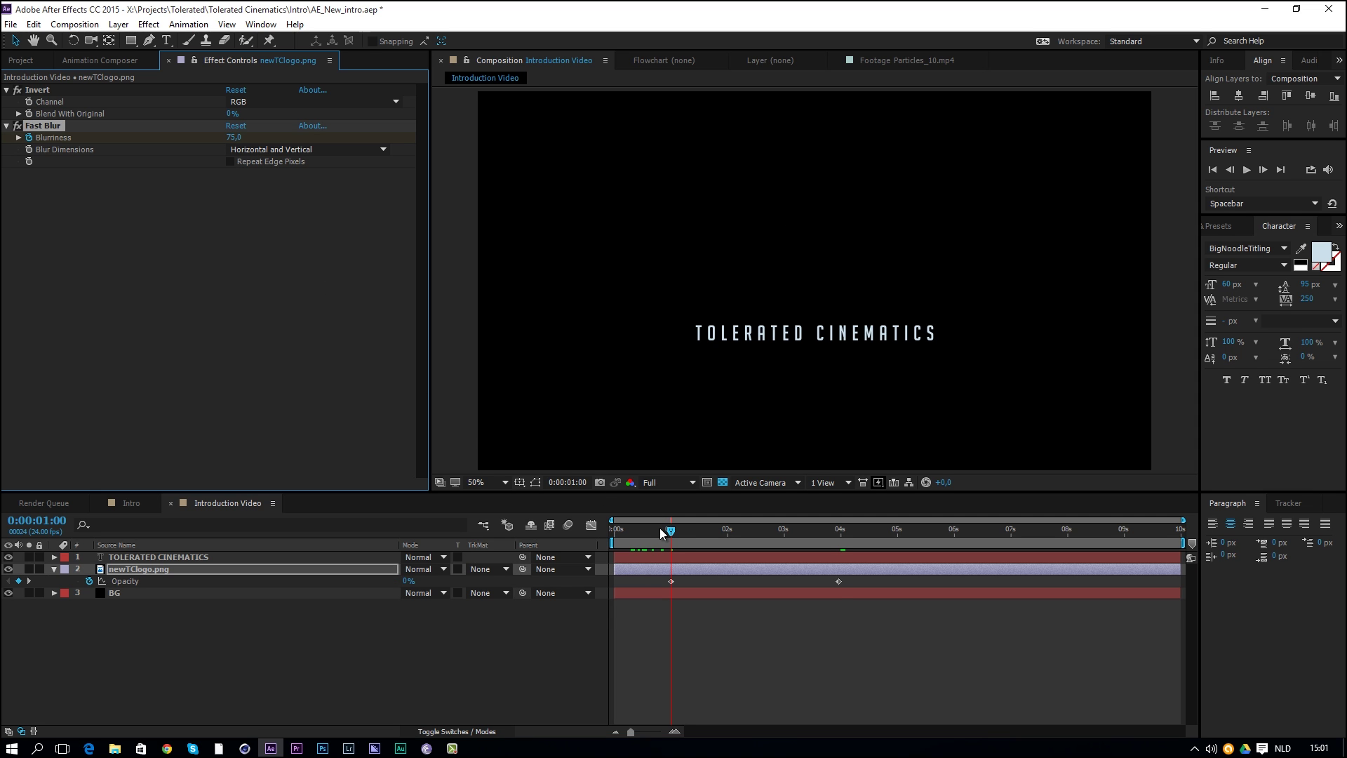
{"action": "key", "text": "u"}
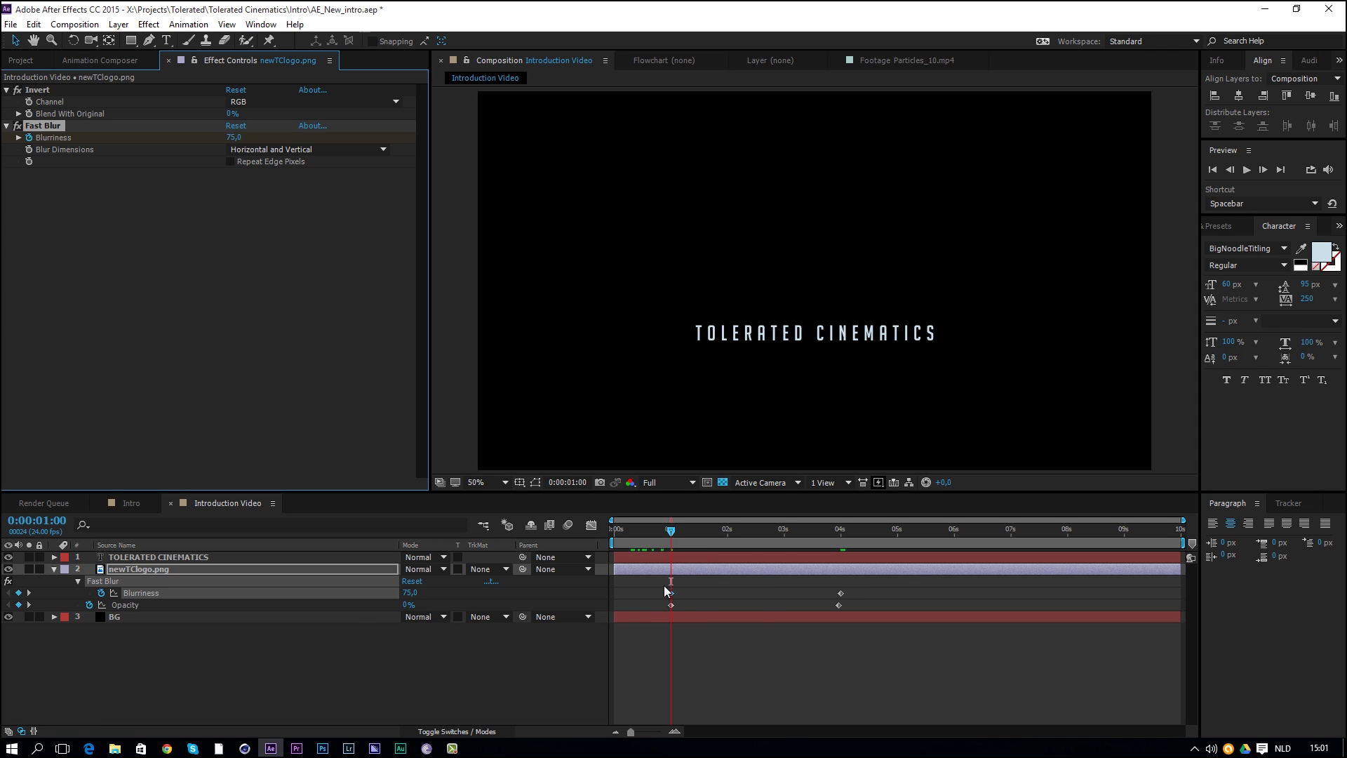
{"action": "mouse_move", "coordinate": [676, 536]}
{"action": "left_mouse_down"}
{"action": "mouse_move", "coordinate": [707, 542]}
{"action": "mouse_move", "coordinate": [667, 546]}
{"action": "mouse_move", "coordinate": [720, 548]}
{"action": "mouse_move", "coordinate": [679, 544]}
{"action": "left_mouse_up"}
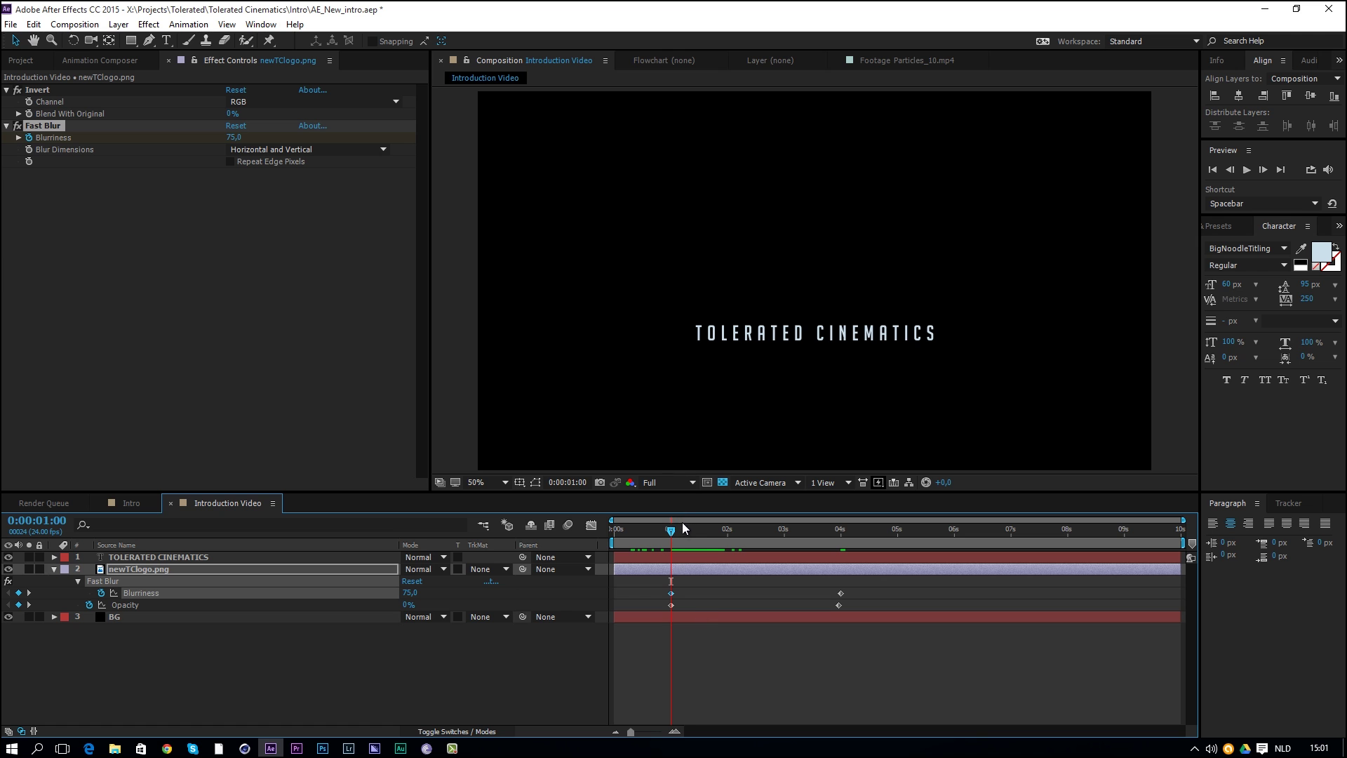
{"action": "mouse_move", "coordinate": [672, 531]}
{"action": "left_mouse_down"}
{"action": "mouse_move", "coordinate": [843, 540]}
{"action": "mouse_move", "coordinate": [679, 544]}
{"action": "left_mouse_up"}
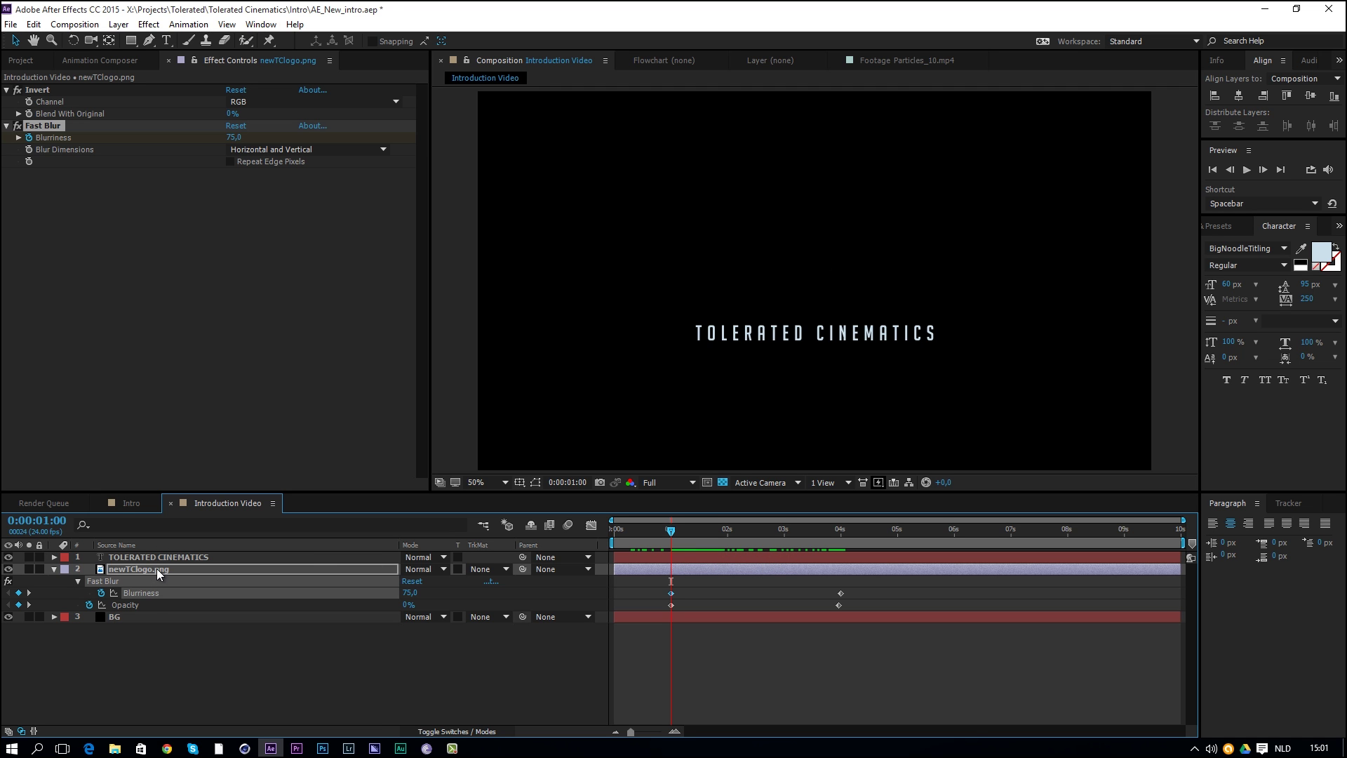
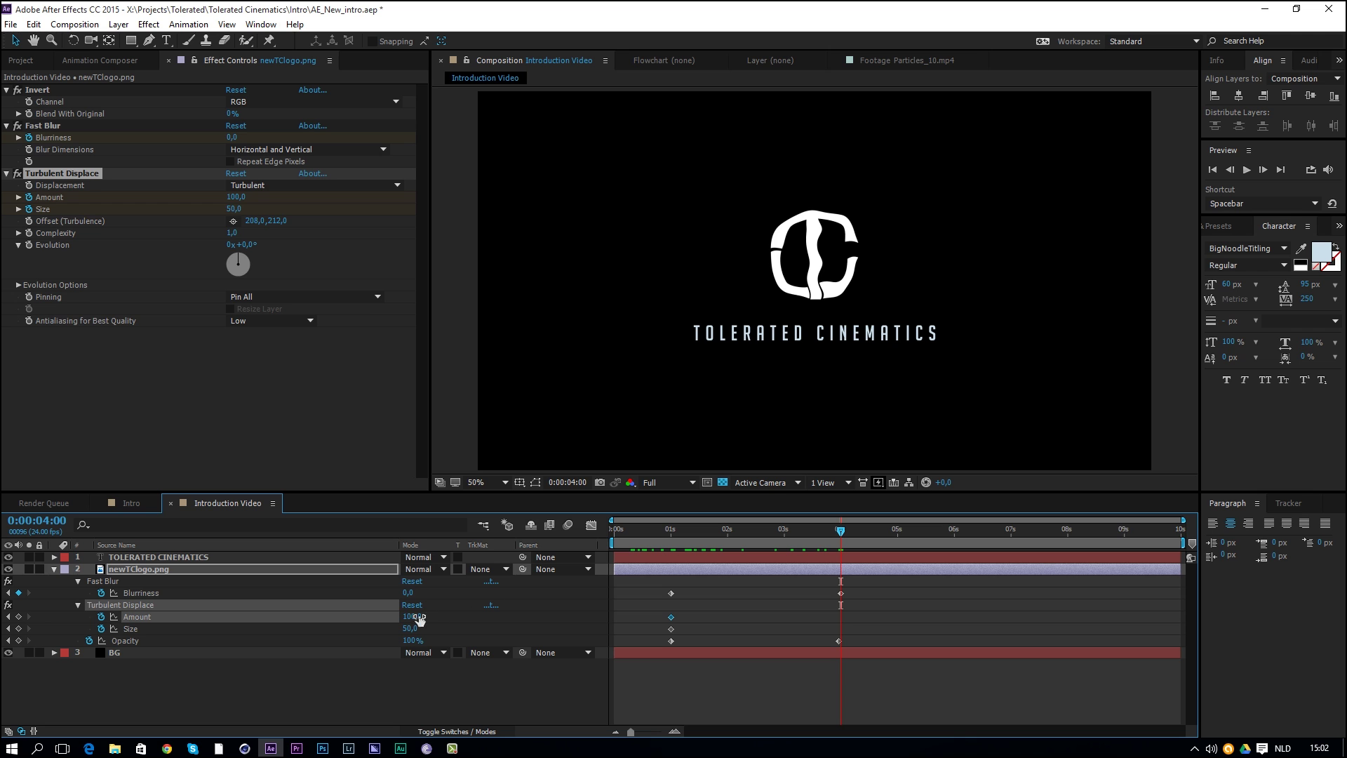
- Keyframe the logo's Turbulent Displace Amount to 0 at 4 seconds and preview the displacement
{"action": "left_click_drag", "start_coordinate": [411, 615], "coordinate": [341, 616]}
{"action": "left_click_drag", "start_coordinate": [838, 531], "coordinate": [686, 547]}
{"action": "key", "text": "space"}
{"action": "key", "text": "space"}
{"action": "left_click_drag", "start_coordinate": [691, 566], "coordinate": [777, 572]}
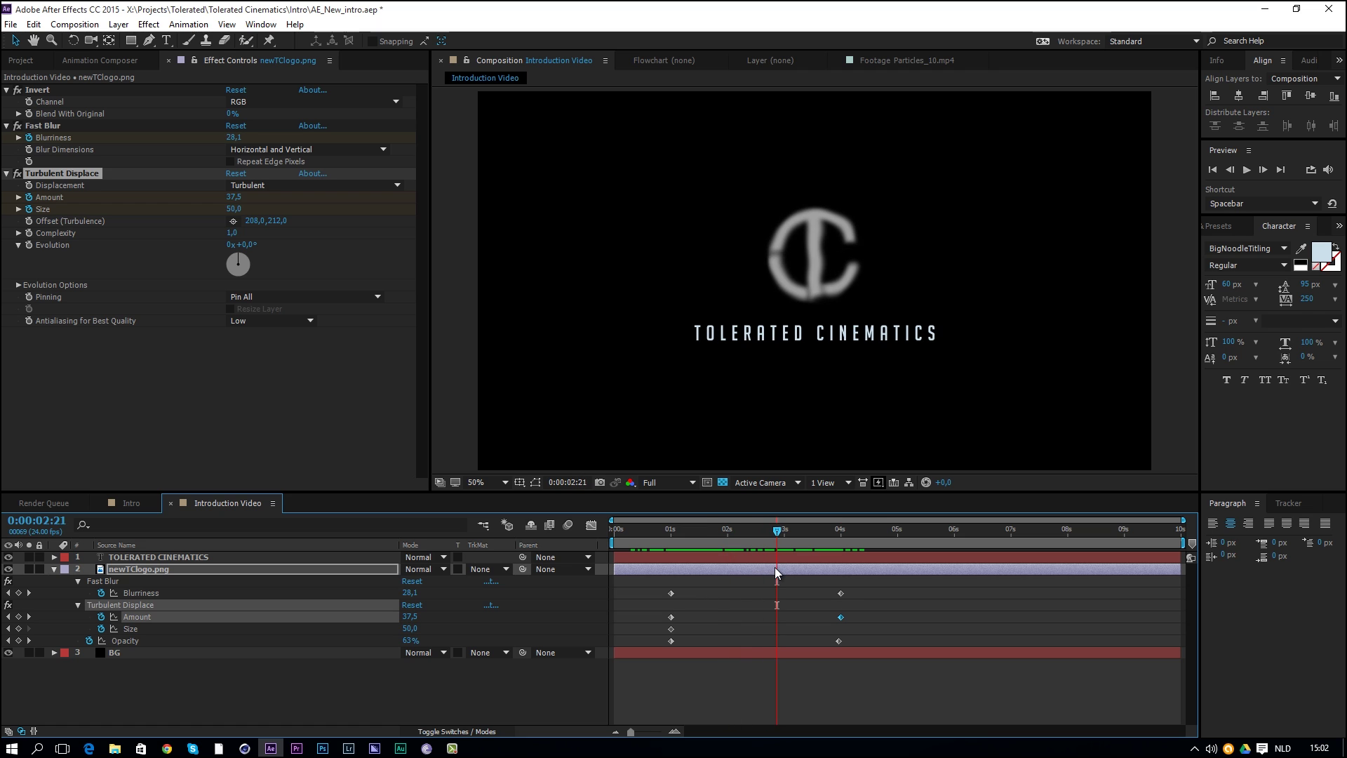
- Try out Turbulent Displace's Evolution on the logo, give it the expression time*200, and preview the motion
{"action": "left_click", "coordinate": [738, 533]}
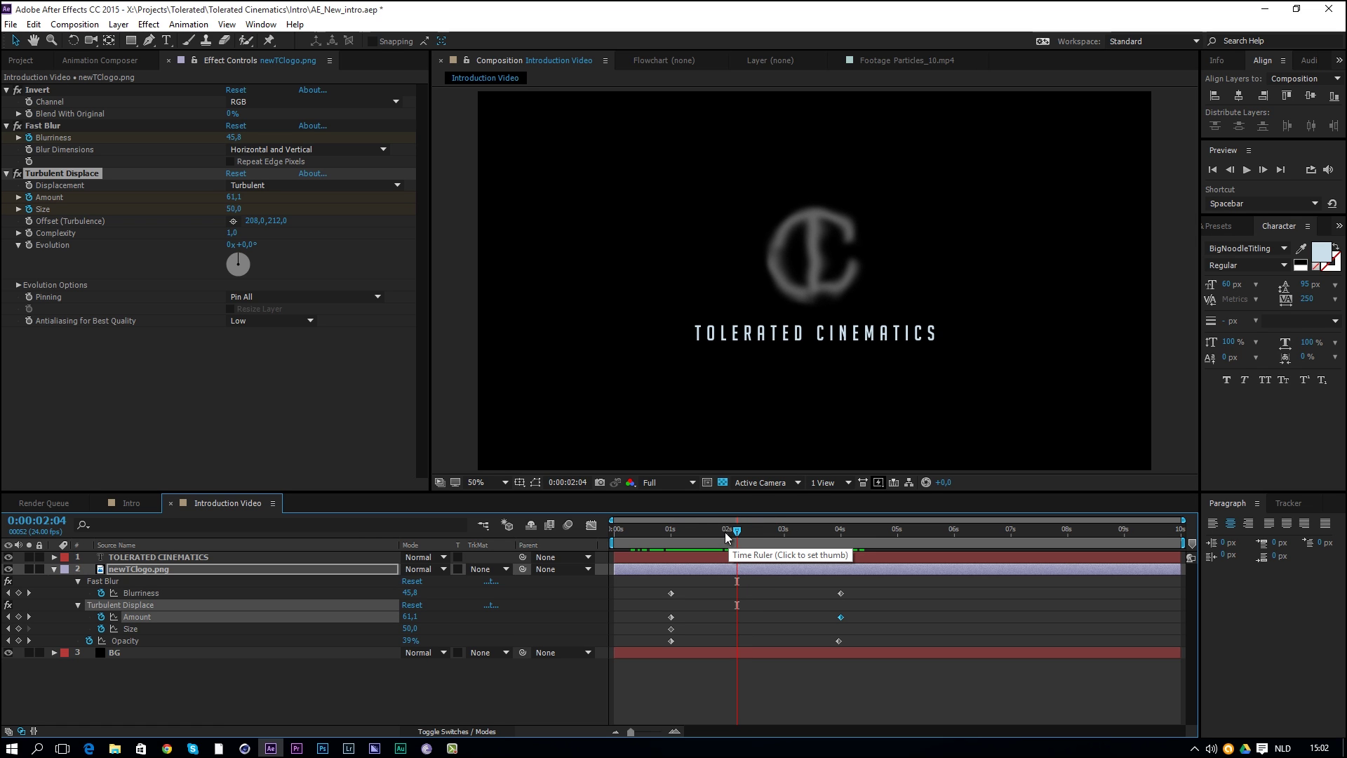
{"action": "left_click", "coordinate": [68, 254]}
{"action": "left_click_drag", "start_coordinate": [242, 245], "coordinate": [880, 250]}
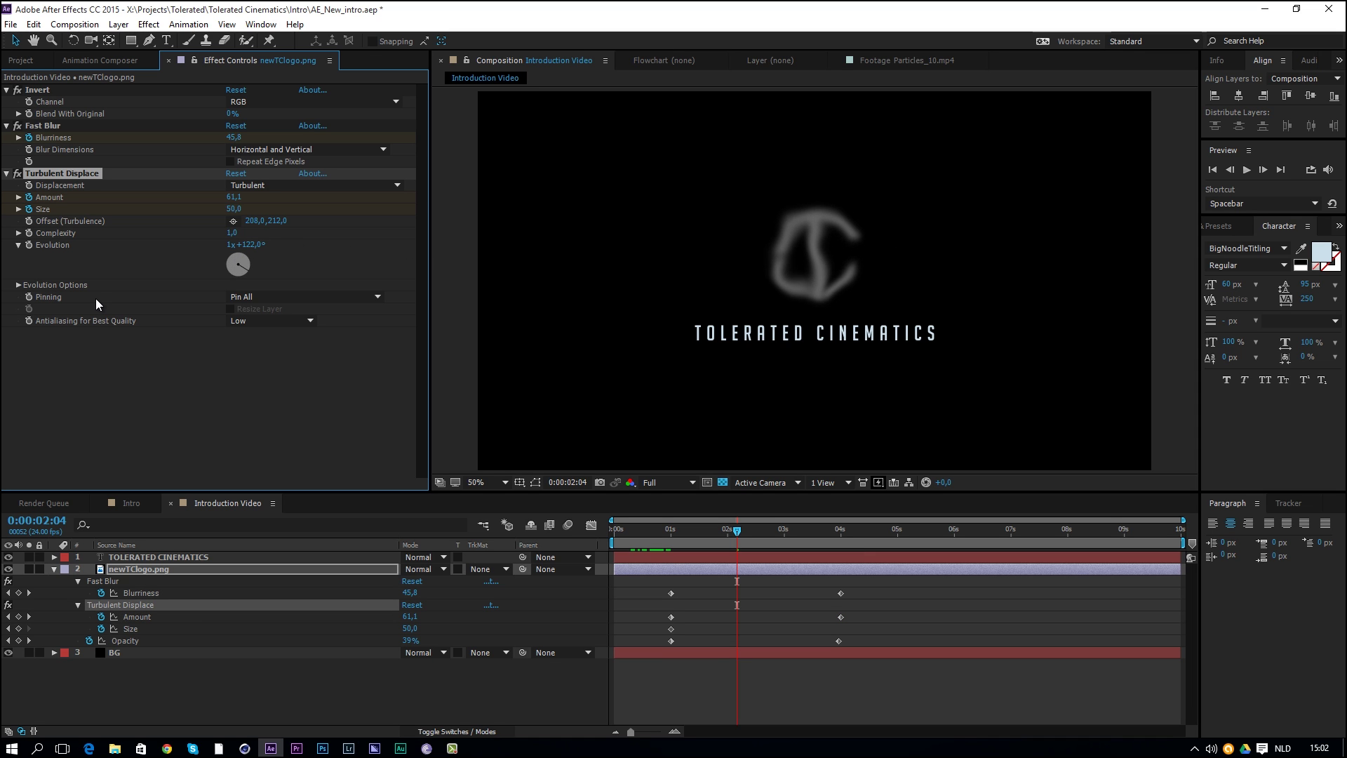
{"action": "left_click", "coordinate": [29, 245], "text": "alt"}
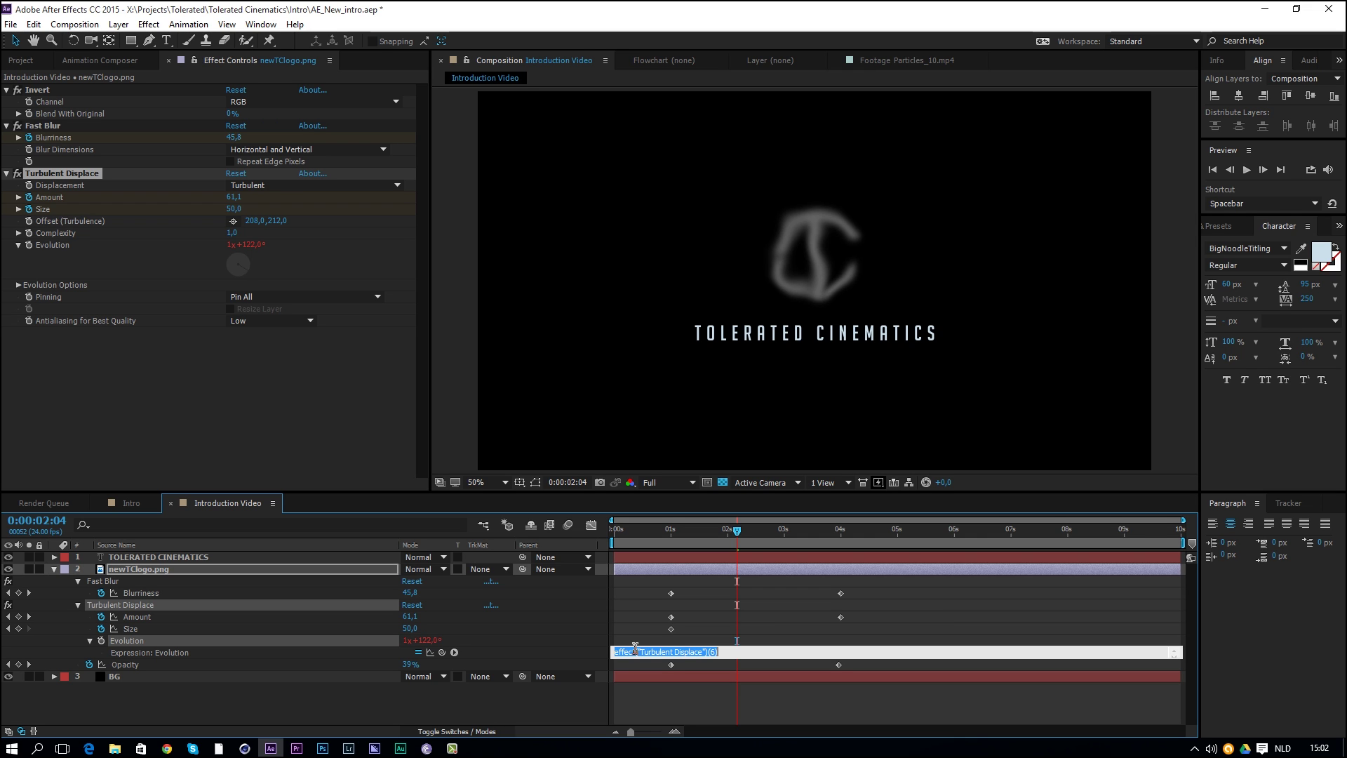
{"action": "type", "text": "time*200"}
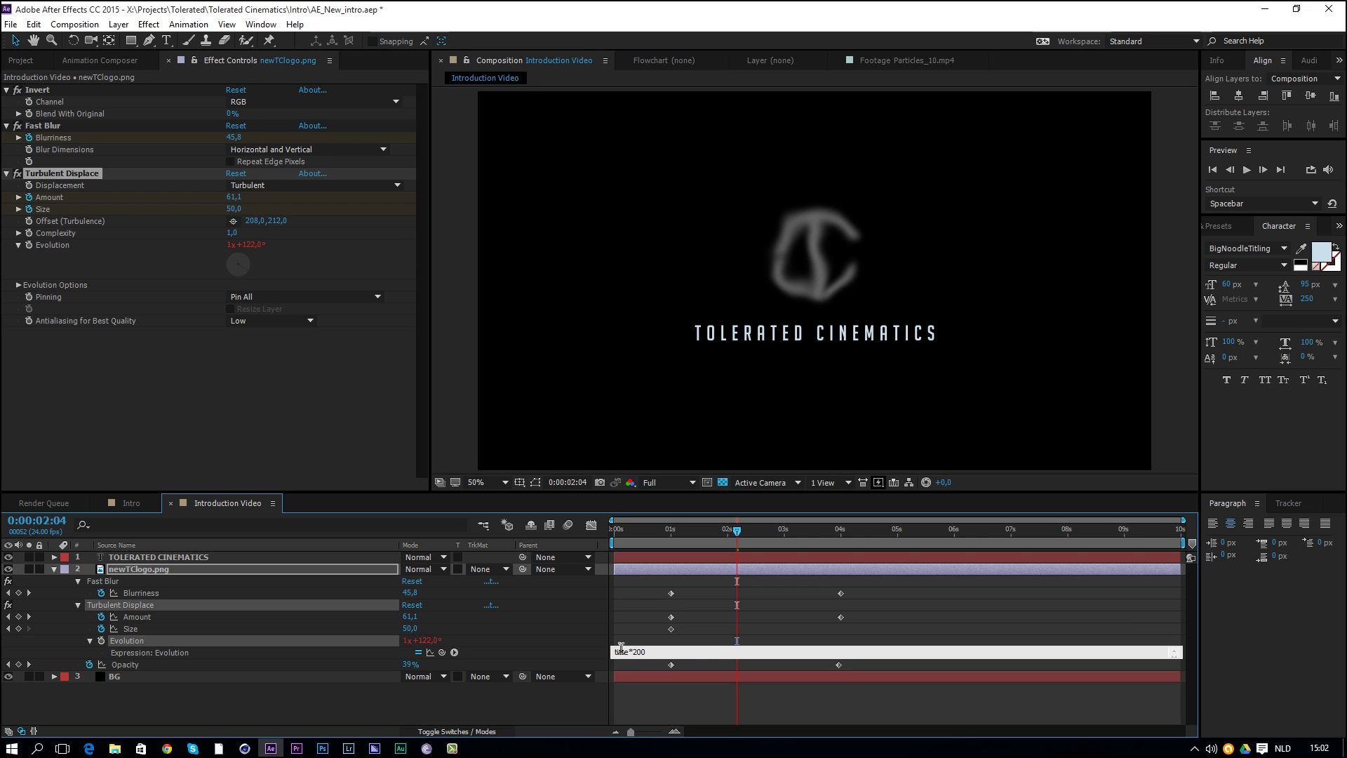
{"action": "left_click_drag", "start_coordinate": [729, 529], "coordinate": [806, 596]}
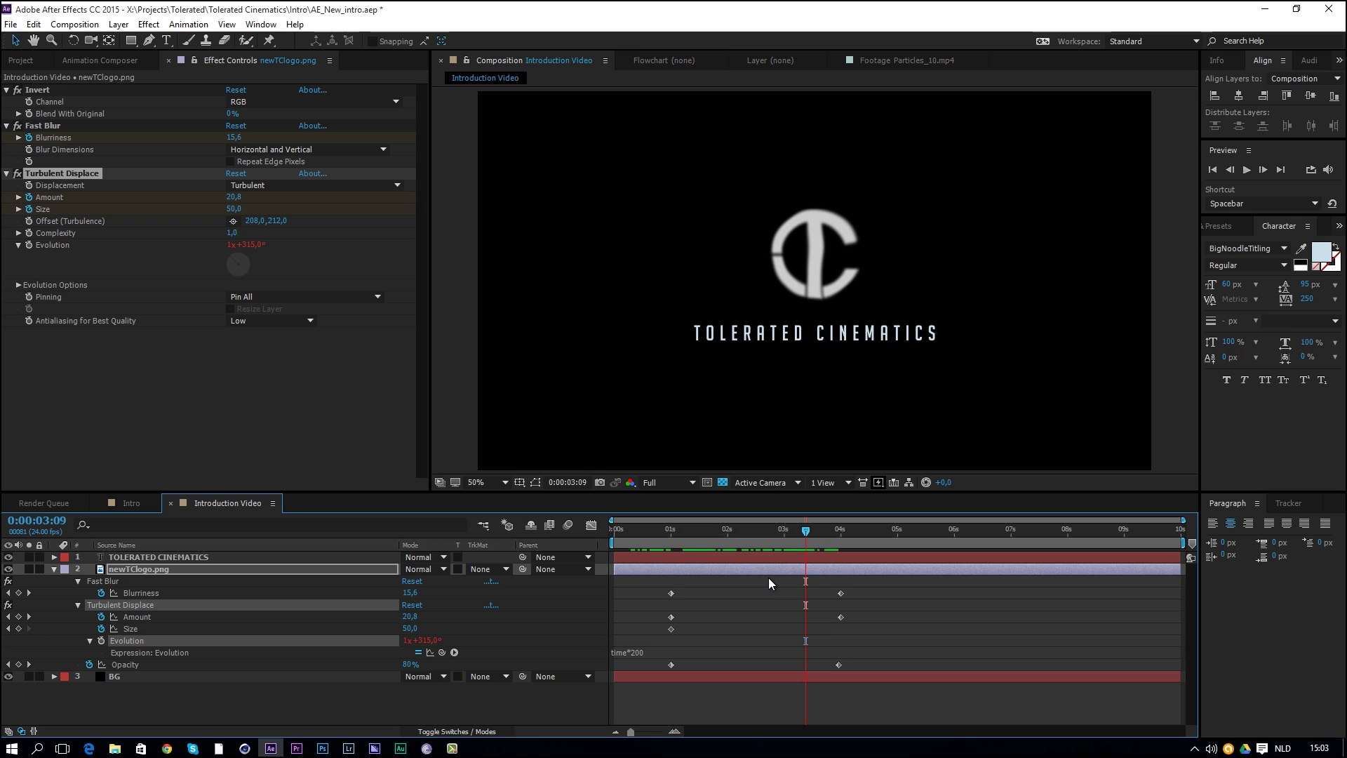
- Apply Easy Ease to the logo's Blurriness, Amount and Opacity keyframes at about 4 seconds and preview the result
{"action": "left_click_drag", "start_coordinate": [903, 575], "coordinate": [813, 681]}
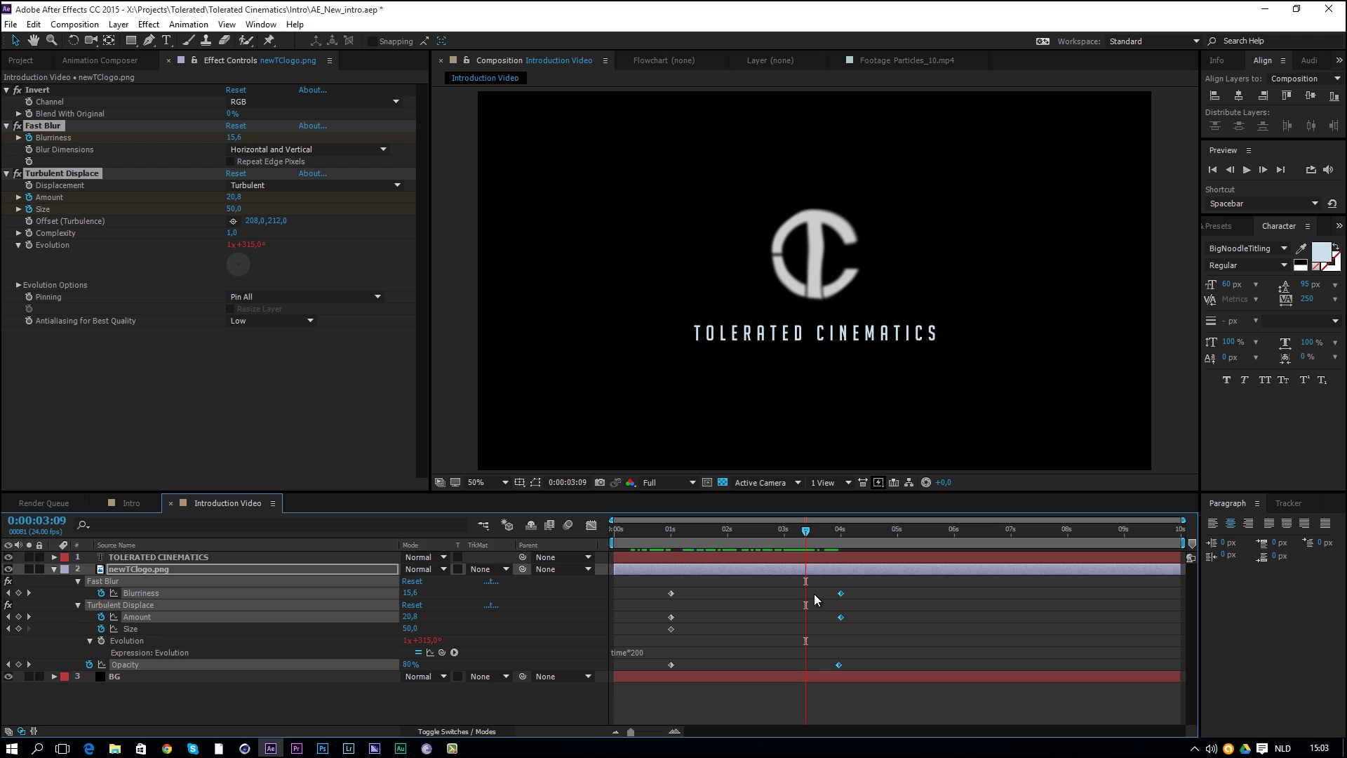
{"action": "right_click", "coordinate": [841, 617]}
{"action": "mouse_move", "coordinate": [912, 605]}
{"action": "left_click", "coordinate": [1041, 636]}
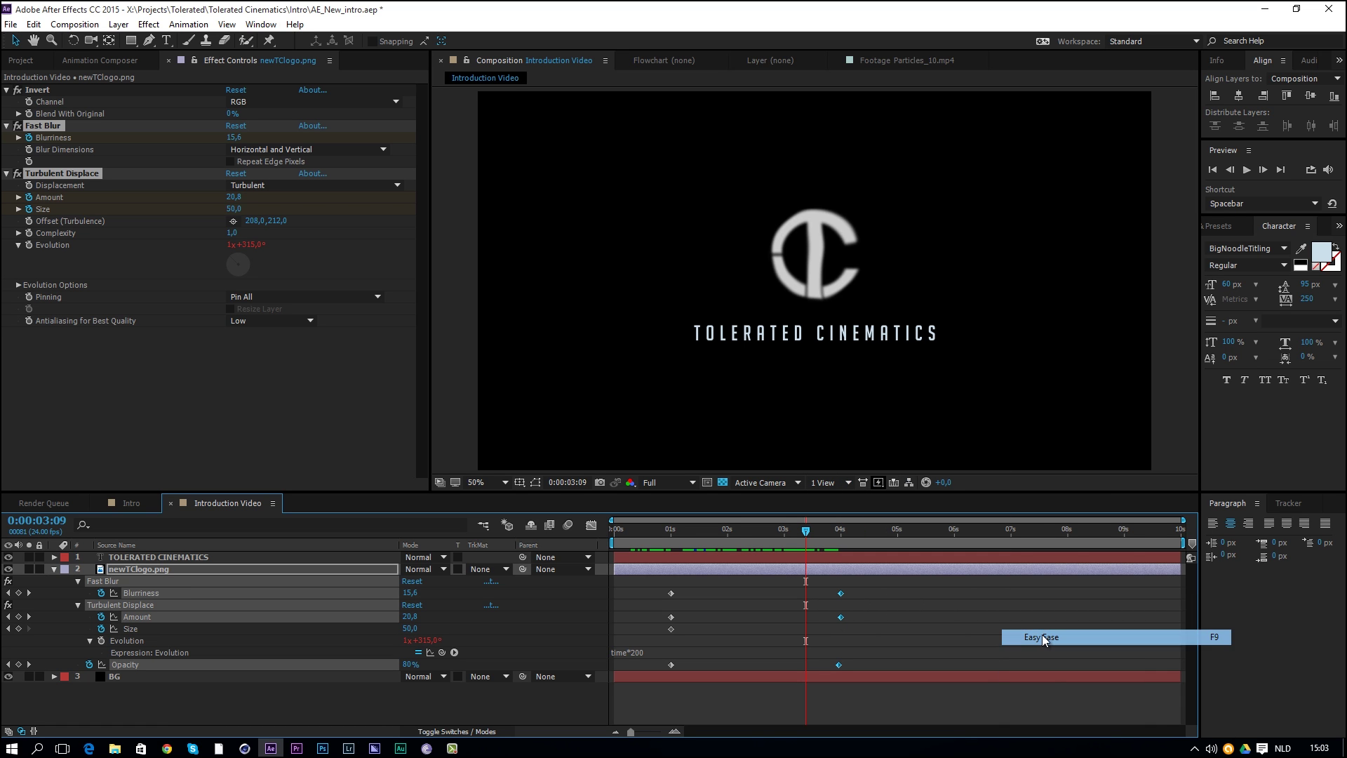
{"action": "mouse_move", "coordinate": [808, 534]}
{"action": "left_mouse_down"}
{"action": "mouse_move", "coordinate": [762, 537]}
{"action": "mouse_move", "coordinate": [833, 539]}
{"action": "left_mouse_up"}
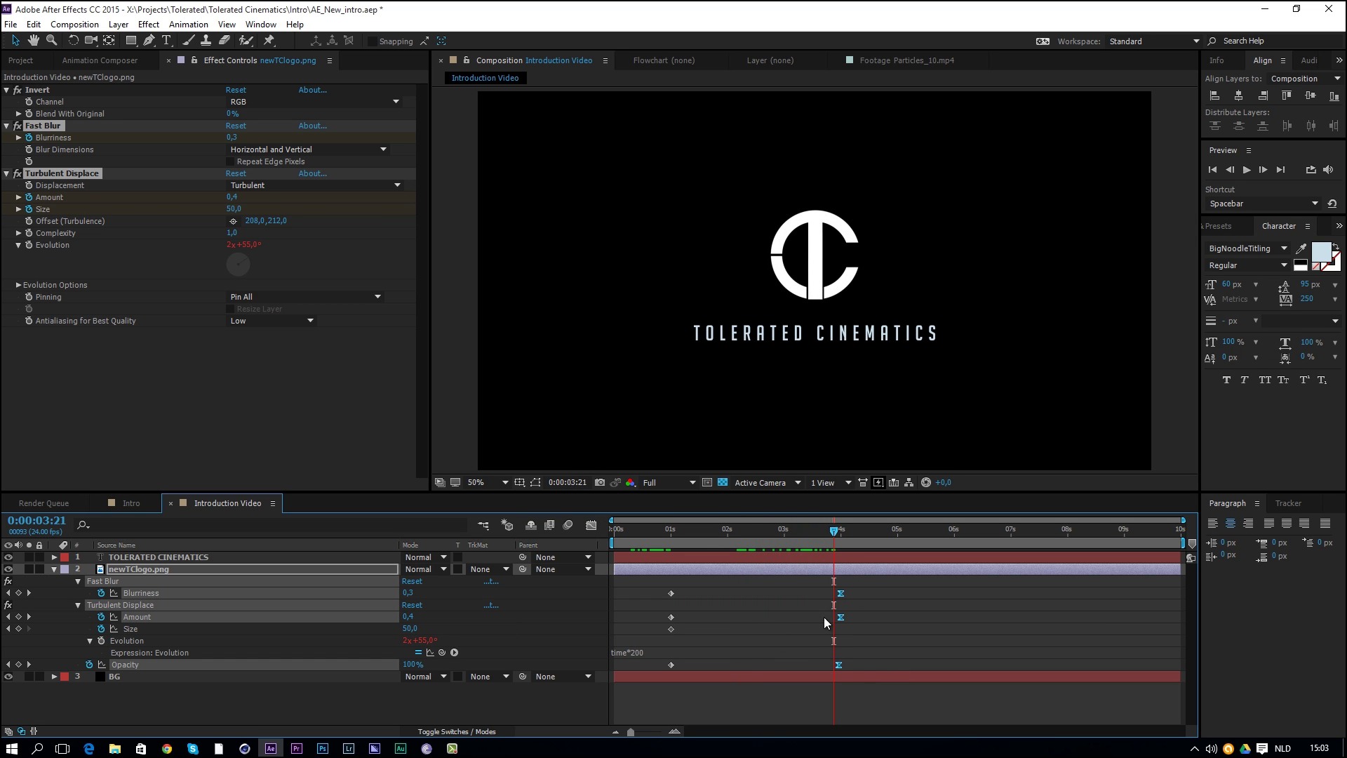
- Lengthen the incoming ease of the logo's ending keyframes in the Graph Editor, close the graph and return to the first frame
{"action": "left_click", "coordinate": [595, 527]}
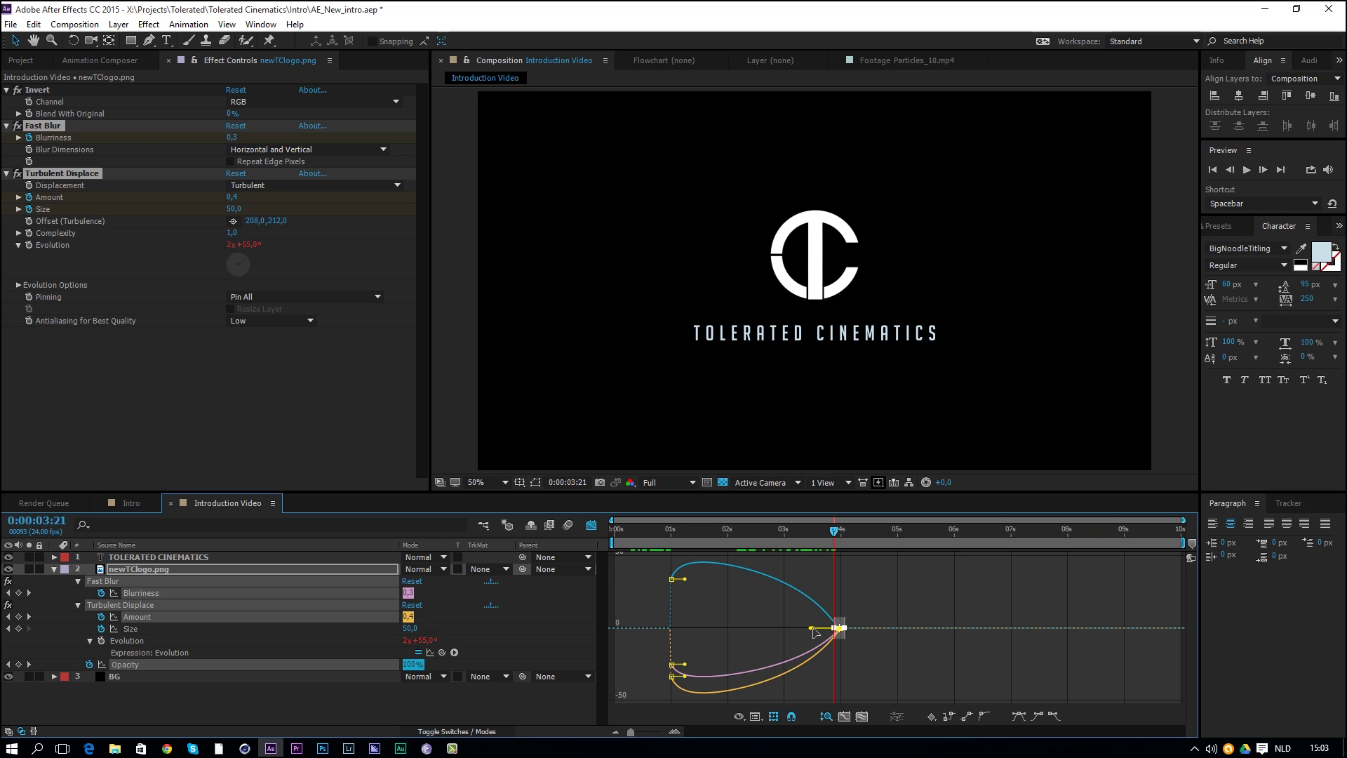
{"action": "left_click_drag", "start_coordinate": [809, 627], "coordinate": [791, 628]}
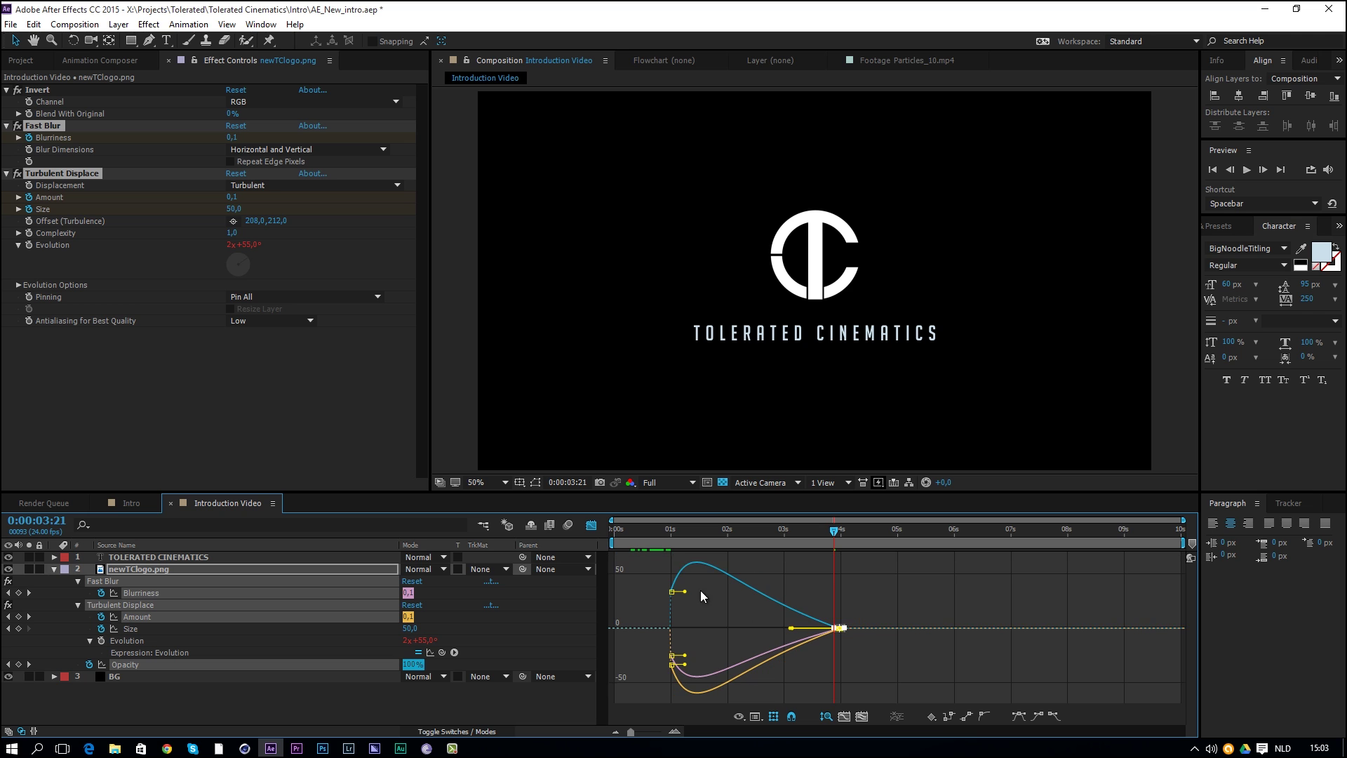
{"action": "left_click", "coordinate": [591, 524]}
{"action": "left_click", "coordinate": [1213, 170]}
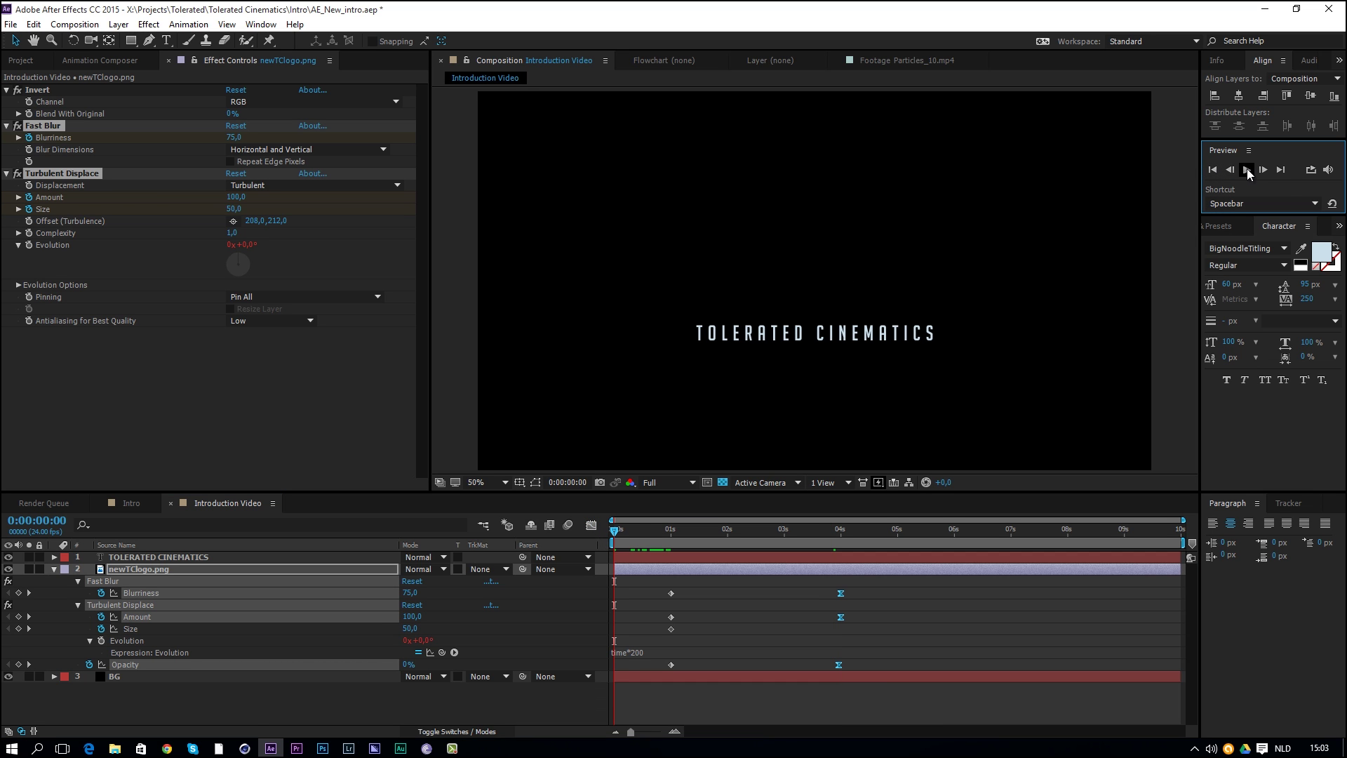
- Preview the eased logo reveal, then set the logo's Turbulent Displace Amount to 75 at the 1-second keyframe
{"action": "key", "text": "space"}
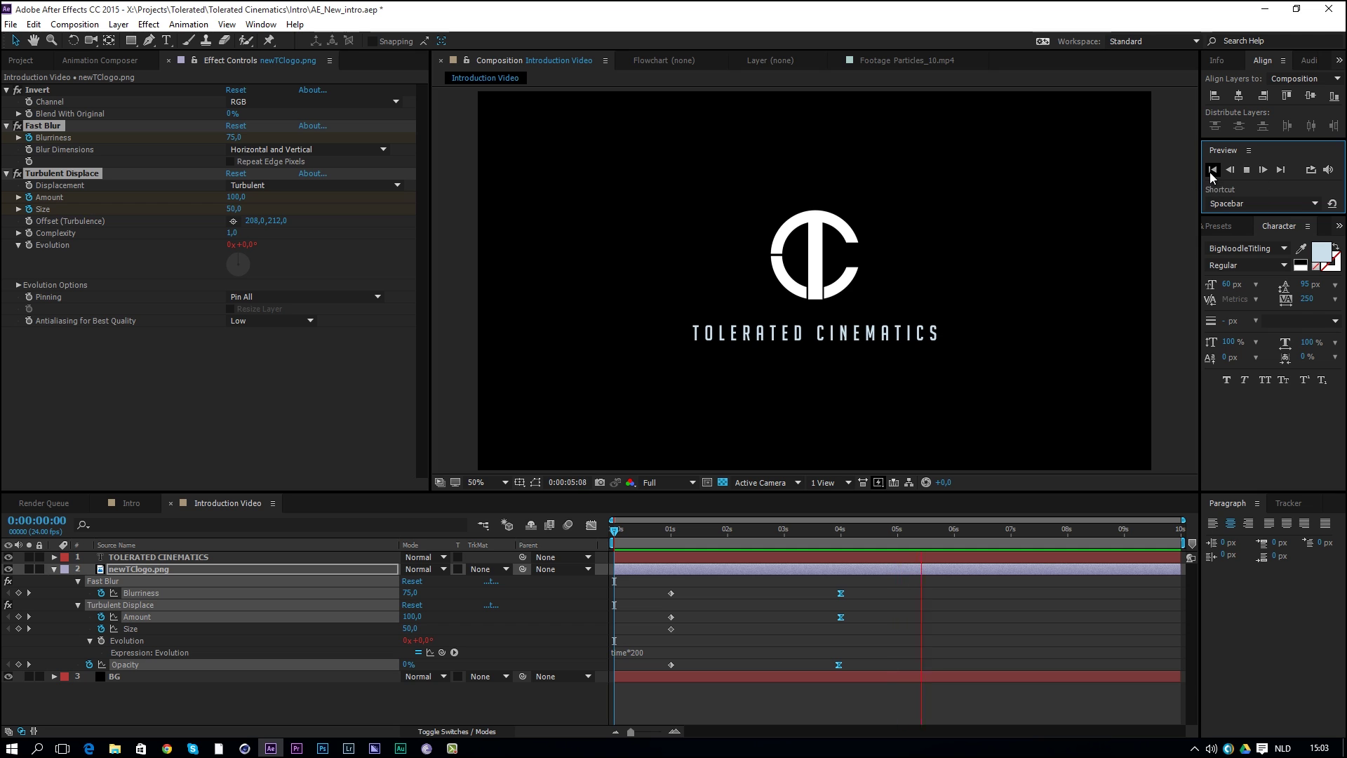
{"action": "left_click_drag", "start_coordinate": [693, 532], "coordinate": [681, 536]}
{"action": "key", "text": "j"}
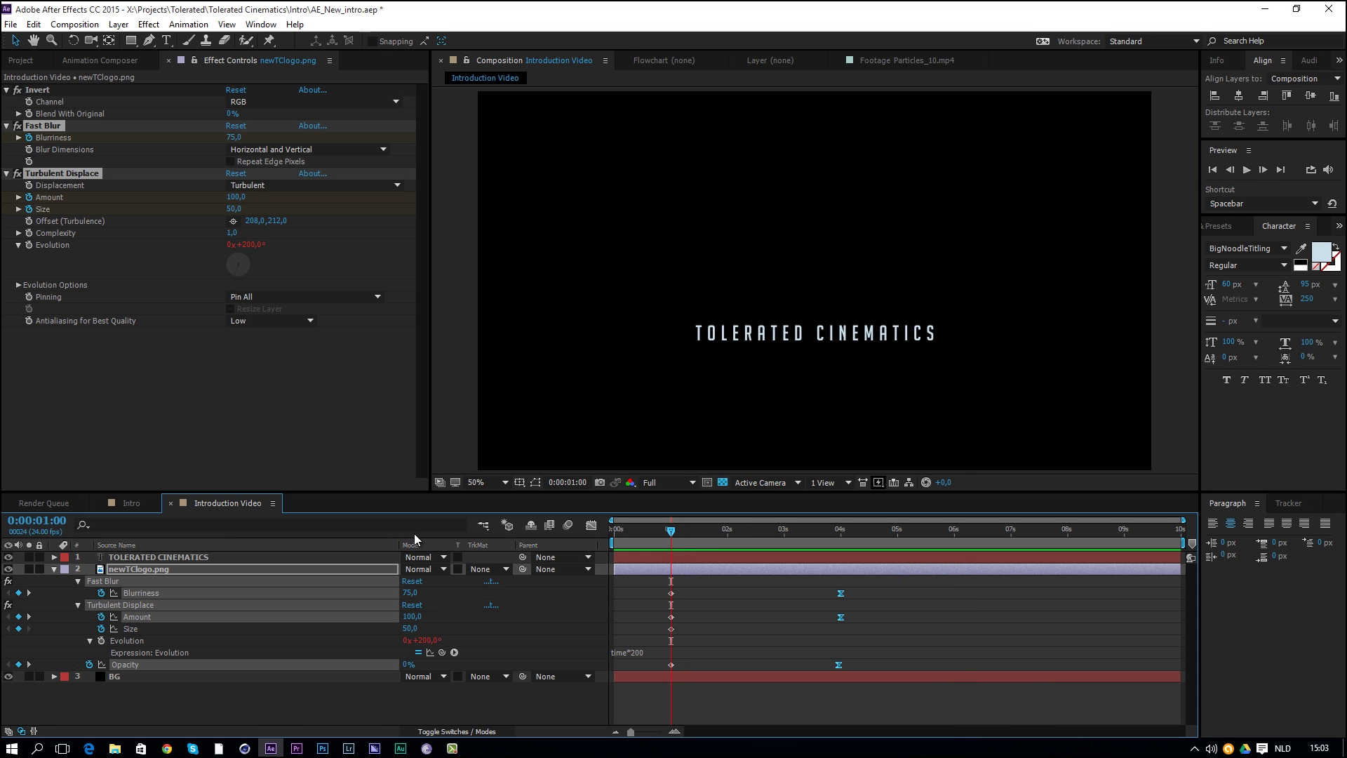
{"action": "left_click", "coordinate": [413, 616]}
{"action": "type", "text": "75"}
{"action": "key", "text": "Return"}
{"action": "key", "text": "F2"}
- Try a keyframe of 25 for the logo's Turbulent Displace Size at 4 seconds and preview it
{"action": "left_click_drag", "start_coordinate": [672, 533], "coordinate": [845, 599]}
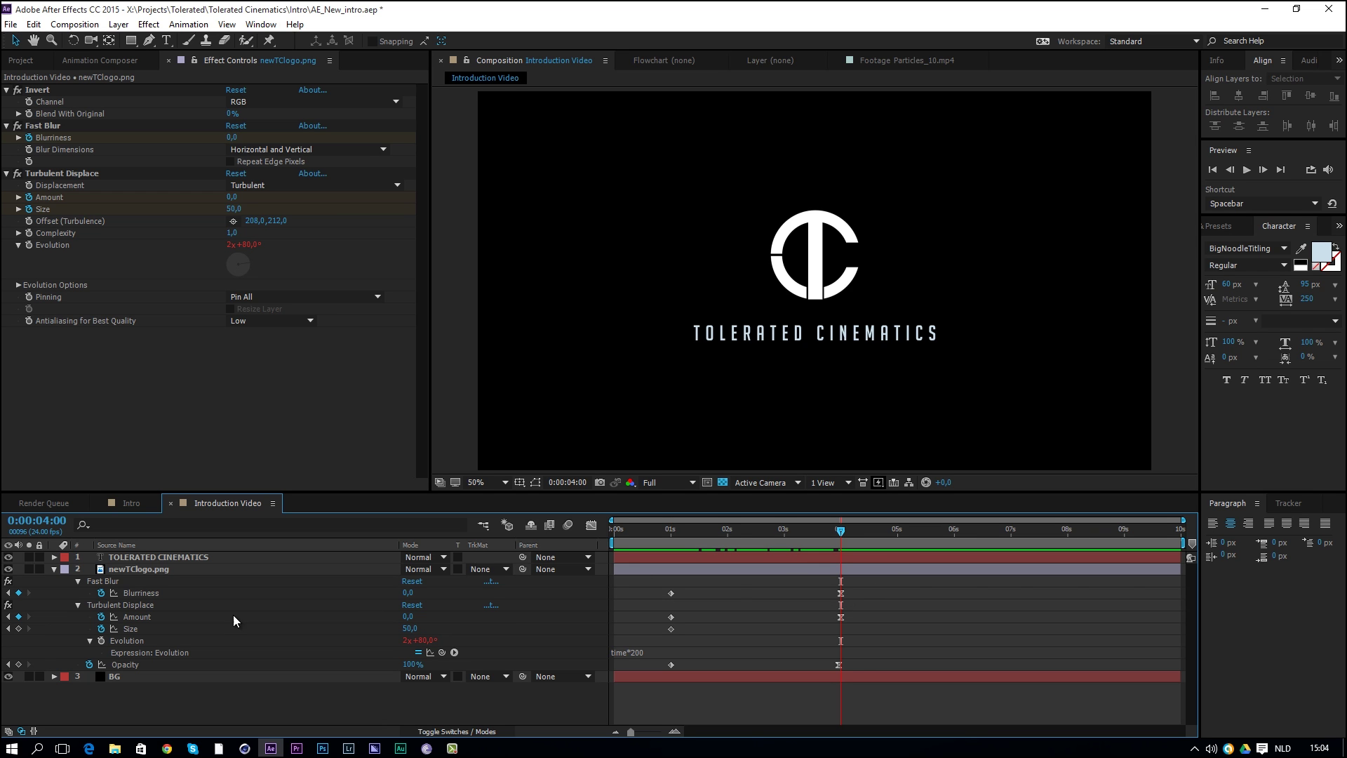
{"action": "left_click", "coordinate": [409, 628]}
{"action": "type", "text": "25"}
{"action": "key", "text": "Return"}
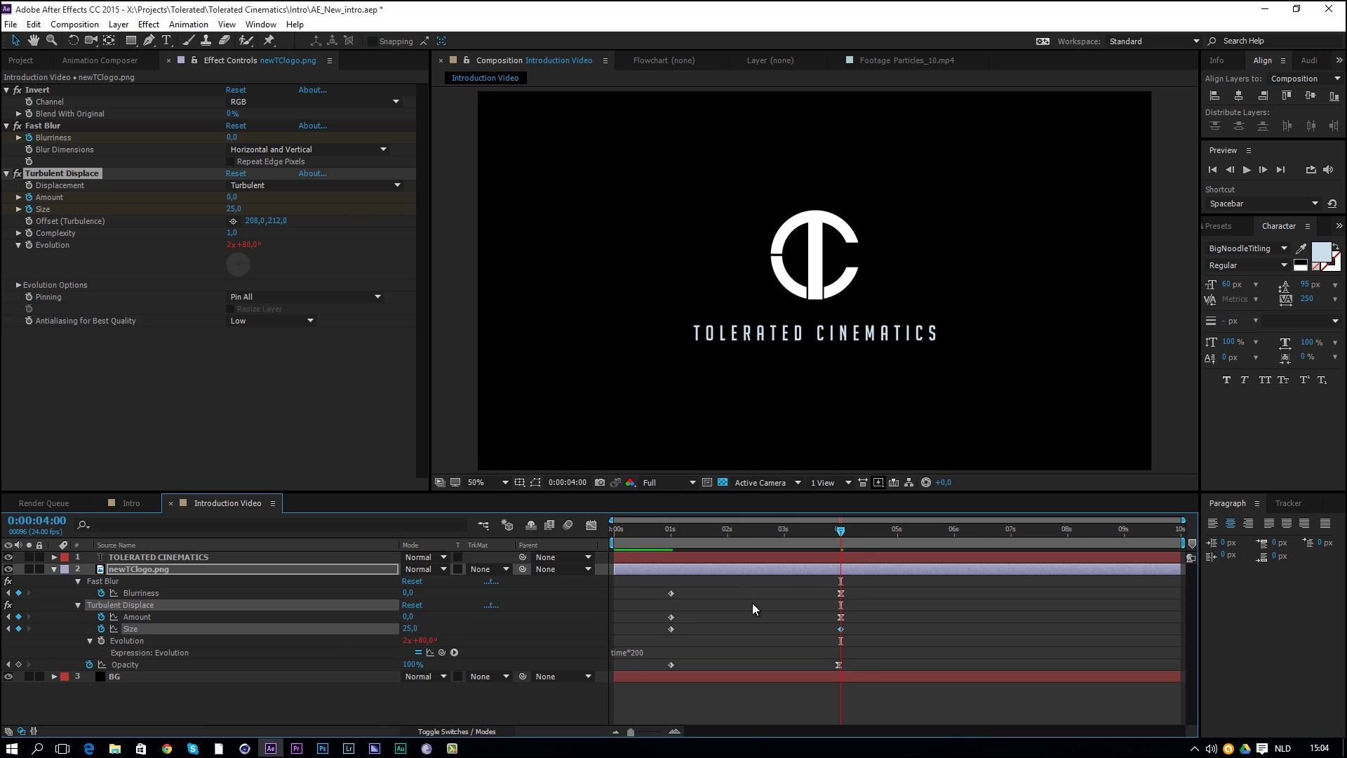
{"action": "mouse_move", "coordinate": [855, 541]}
{"action": "left_mouse_down"}
{"action": "mouse_move", "coordinate": [804, 532]}
{"action": "mouse_move", "coordinate": [663, 549]}
{"action": "mouse_move", "coordinate": [858, 533]}
{"action": "mouse_move", "coordinate": [845, 533]}
{"action": "left_mouse_up"}
{"action": "key", "text": "space"}
- Set the logo's Turbulent Displace Size keyframe at 4 seconds to 75 and check the reveal around that time
{"action": "left_click", "coordinate": [409, 628]}
{"action": "type", "text": "75"}
{"action": "key", "text": "Return"}
{"action": "left_click", "coordinate": [838, 539]}
{"action": "left_click_drag", "start_coordinate": [817, 540], "coordinate": [845, 558]}
- Copy all of the logo's animated effect and Opacity keyframes onto the TOLERATED CINEMATICS title at 1 second and preview the motion
{"action": "left_click_drag", "start_coordinate": [874, 592], "coordinate": [655, 688]}
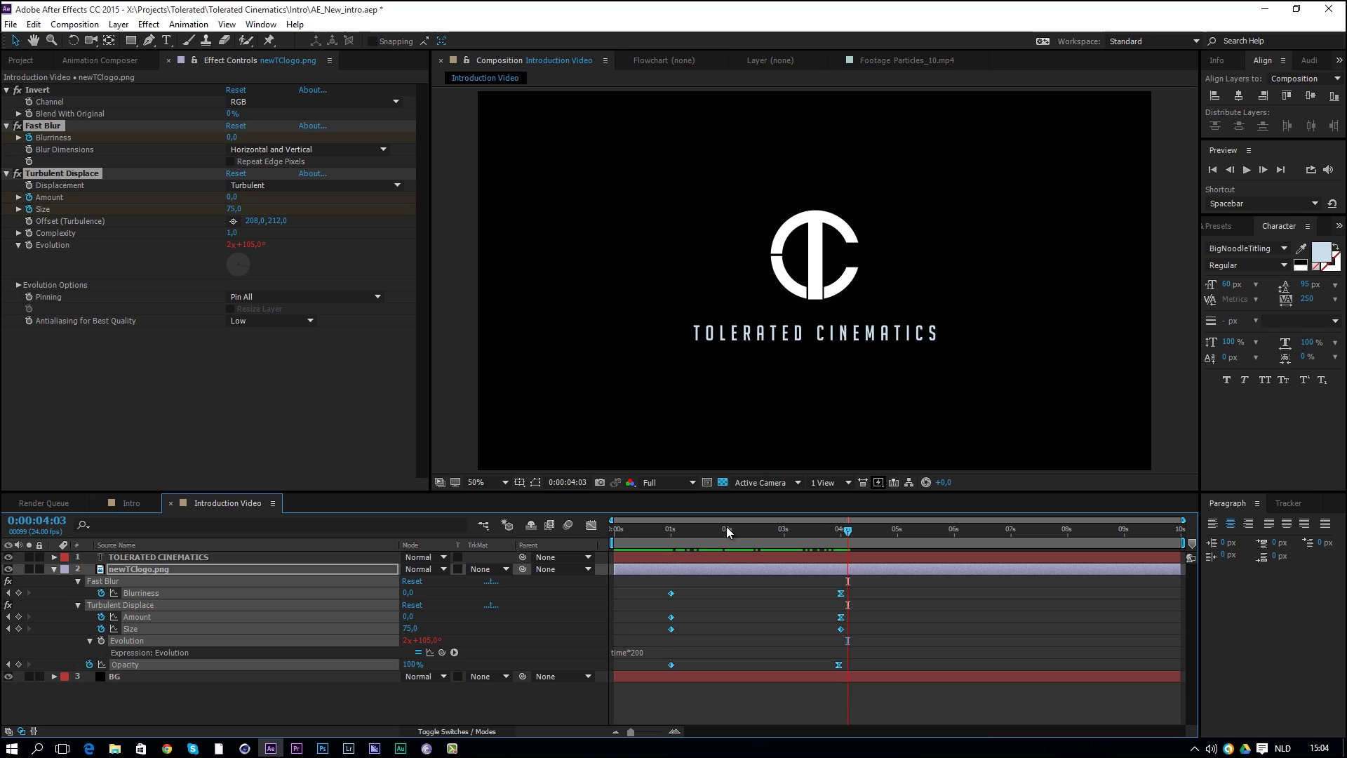
{"action": "left_click_drag", "start_coordinate": [726, 528], "coordinate": [671, 528]}
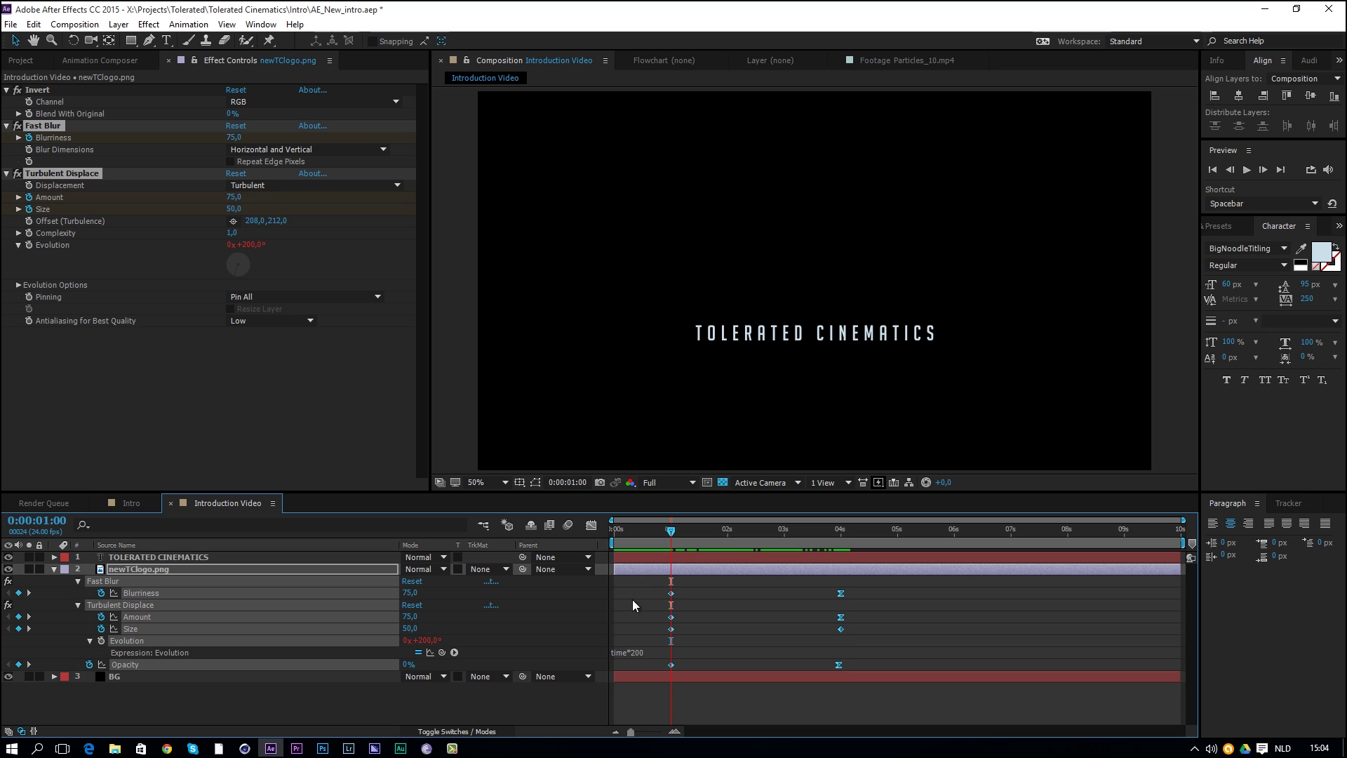
{"action": "left_click", "coordinate": [679, 557]}
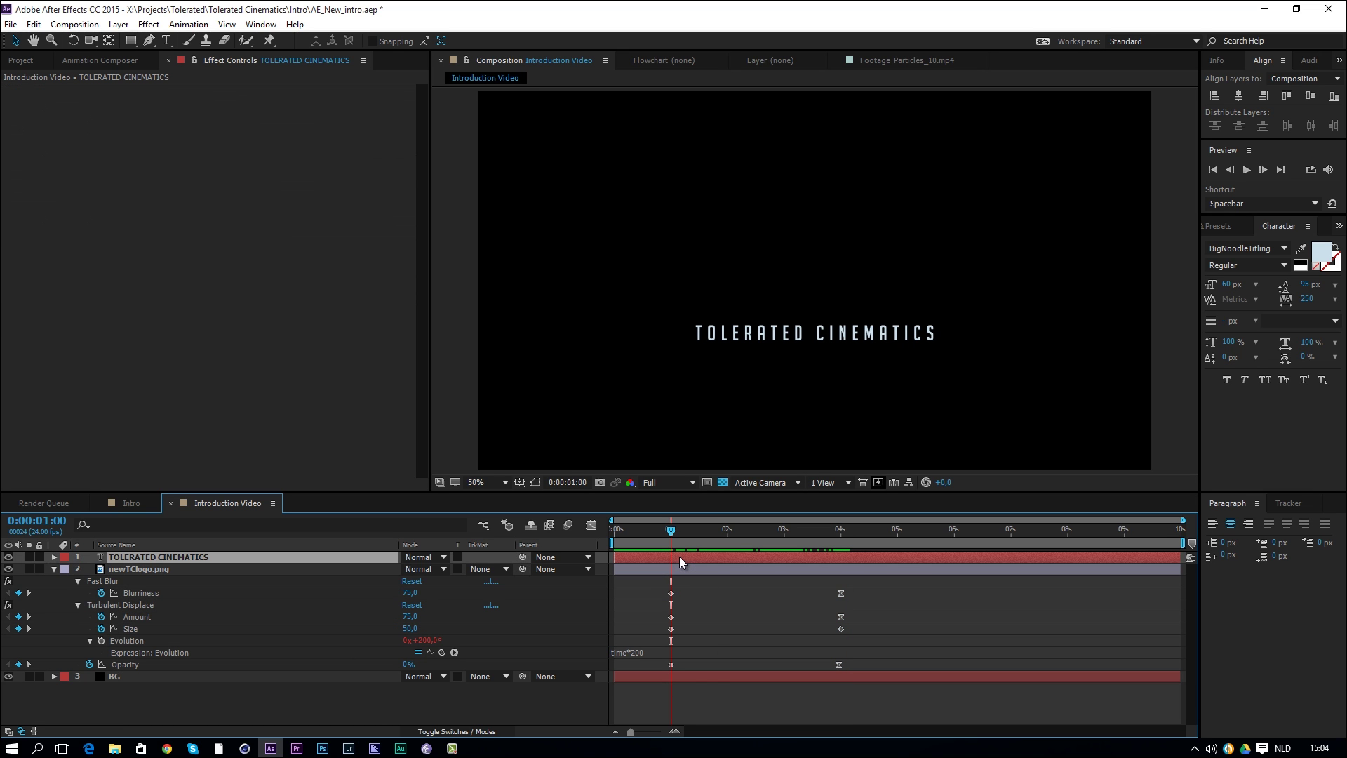
{"action": "key", "text": "ctrl+v"}
{"action": "key", "text": "u"}
{"action": "left_click", "coordinate": [33, 24]}
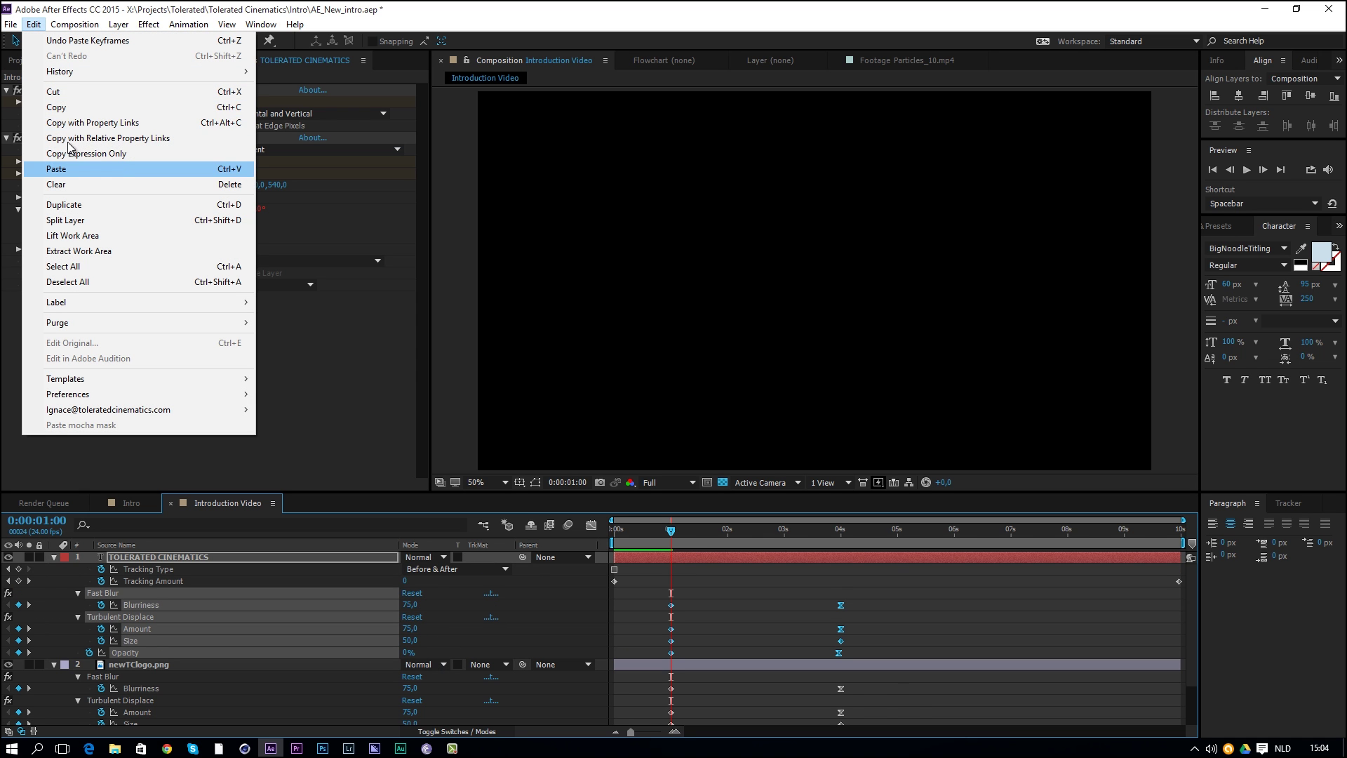
{"action": "key", "text": "Right"}
{"action": "key", "text": "Escape"}
{"action": "key", "text": "Escape"}
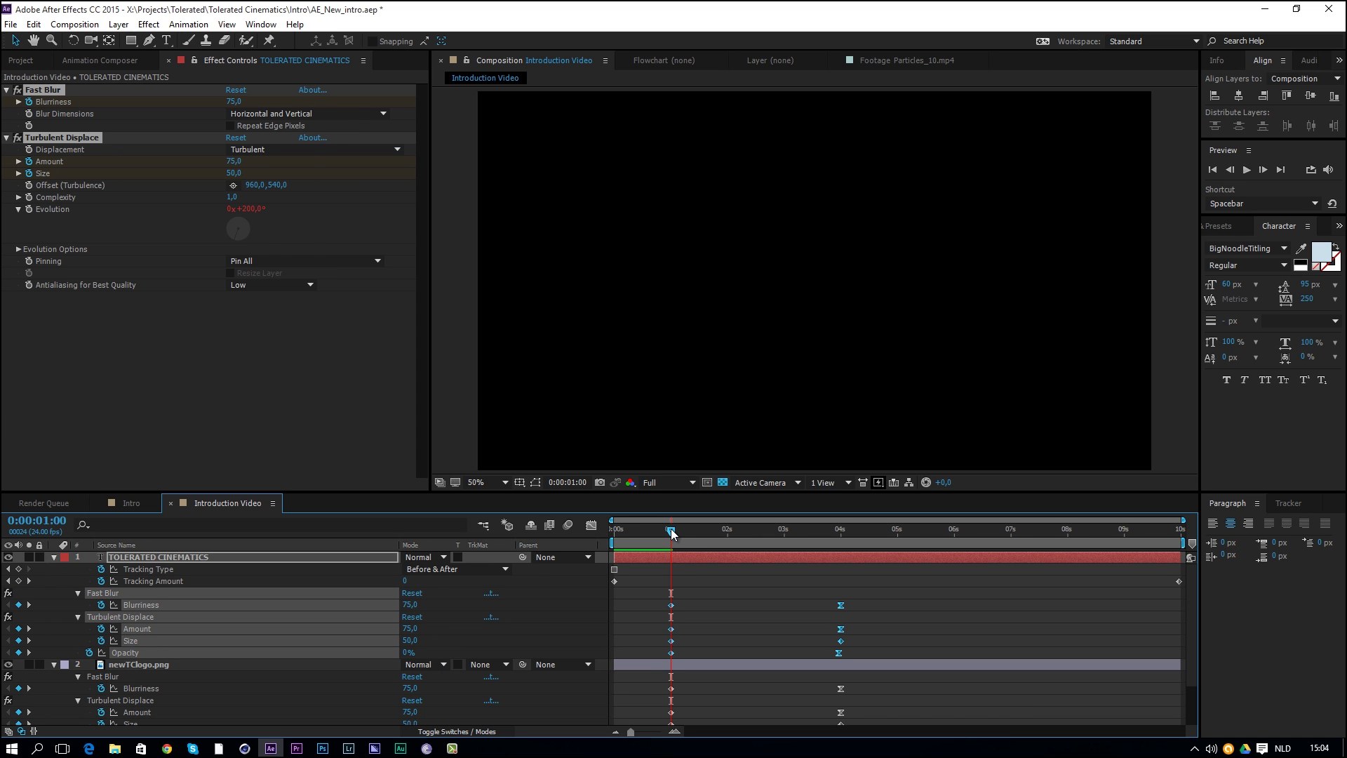
{"action": "left_click_drag", "start_coordinate": [671, 533], "coordinate": [829, 564]}
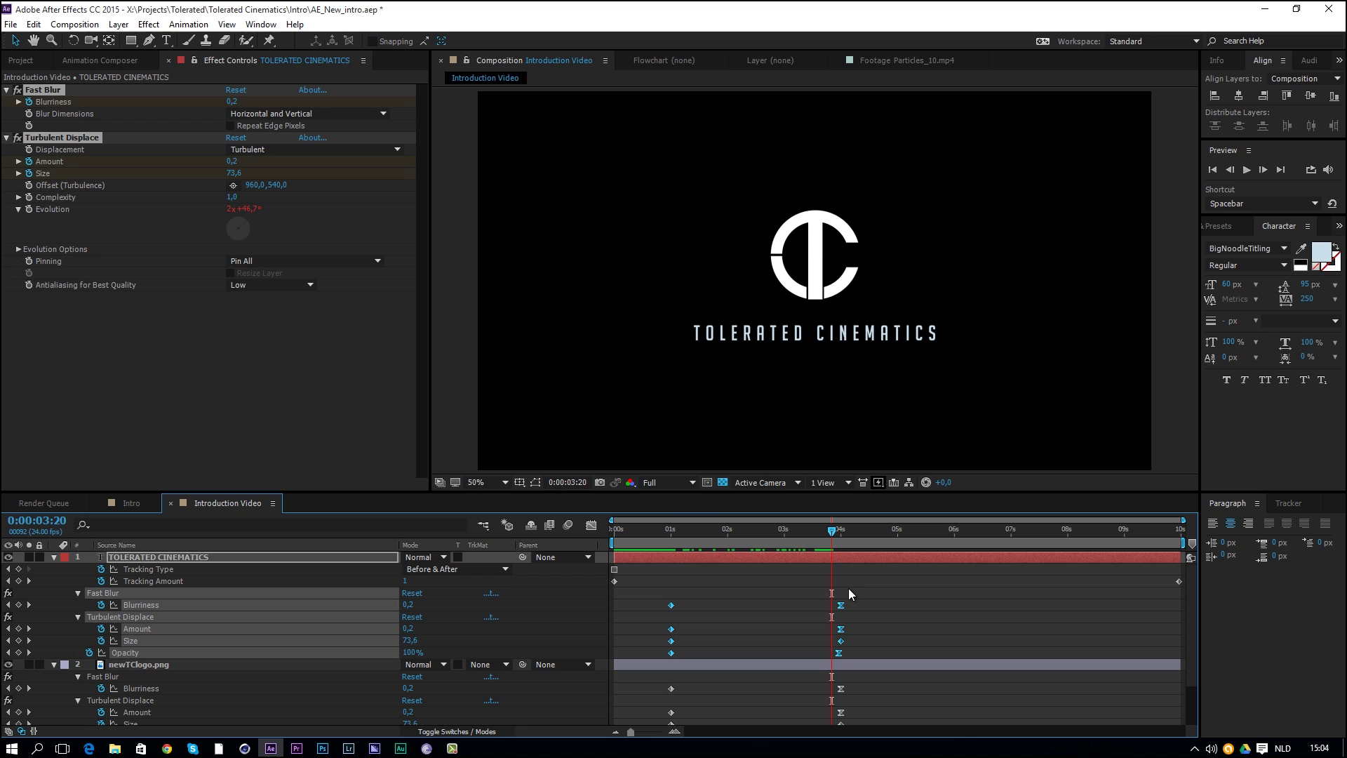
{"action": "left_click_drag", "start_coordinate": [674, 531], "coordinate": [780, 531]}
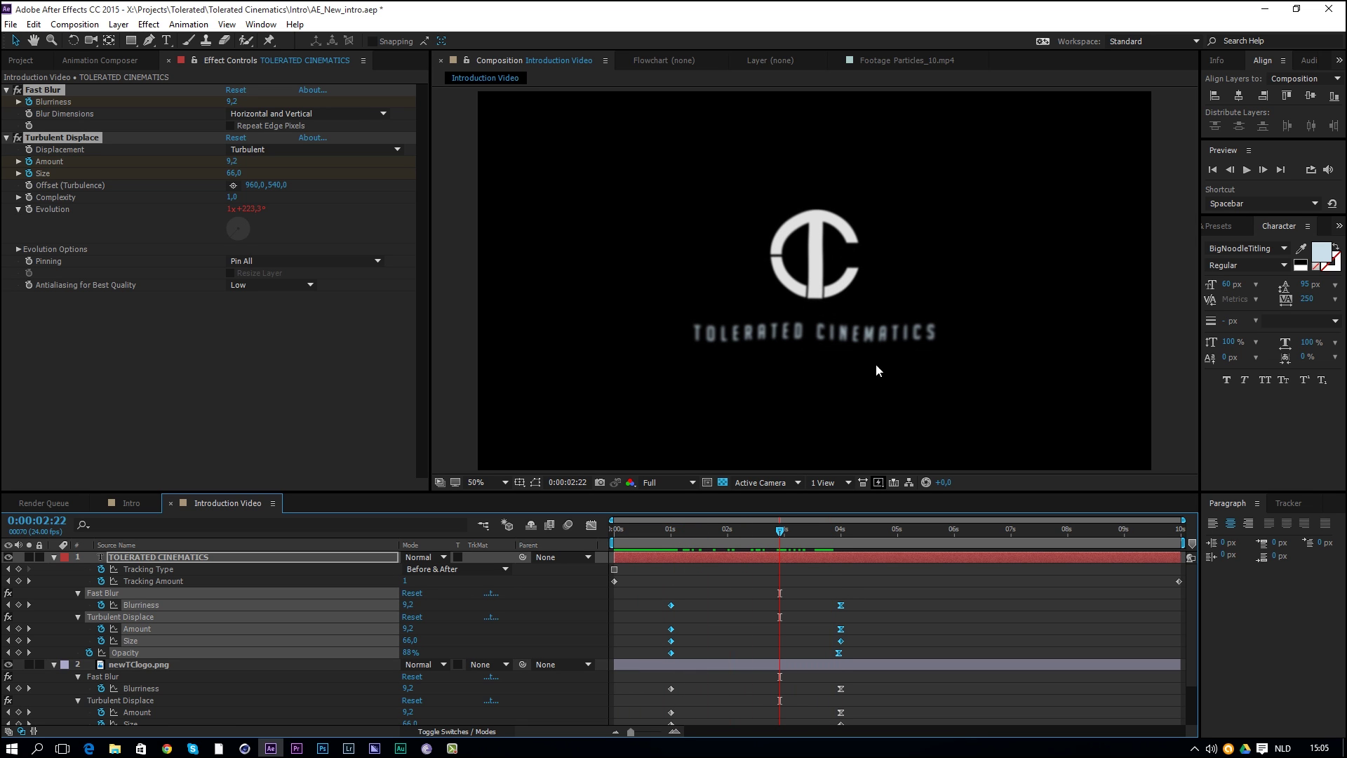
- Collapse the title and logo layers, add an adjustment layer above them and go to about 1:18
{"action": "left_click", "coordinate": [54, 556]}
{"action": "left_click", "coordinate": [54, 568]}
{"action": "right_click", "coordinate": [197, 635]}
{"action": "mouse_move", "coordinate": [271, 503]}
{"action": "left_click", "coordinate": [430, 612]}
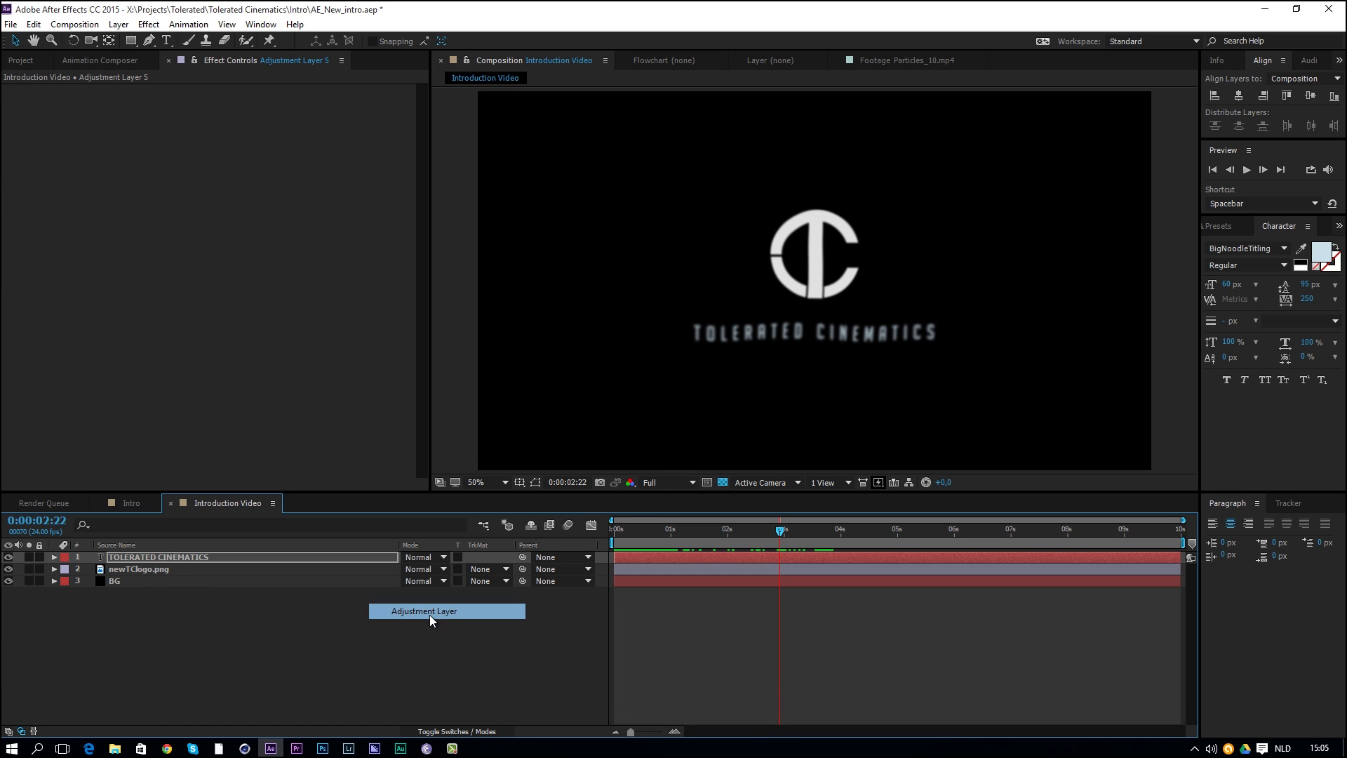
{"action": "left_click_drag", "start_coordinate": [769, 526], "coordinate": [716, 531]}
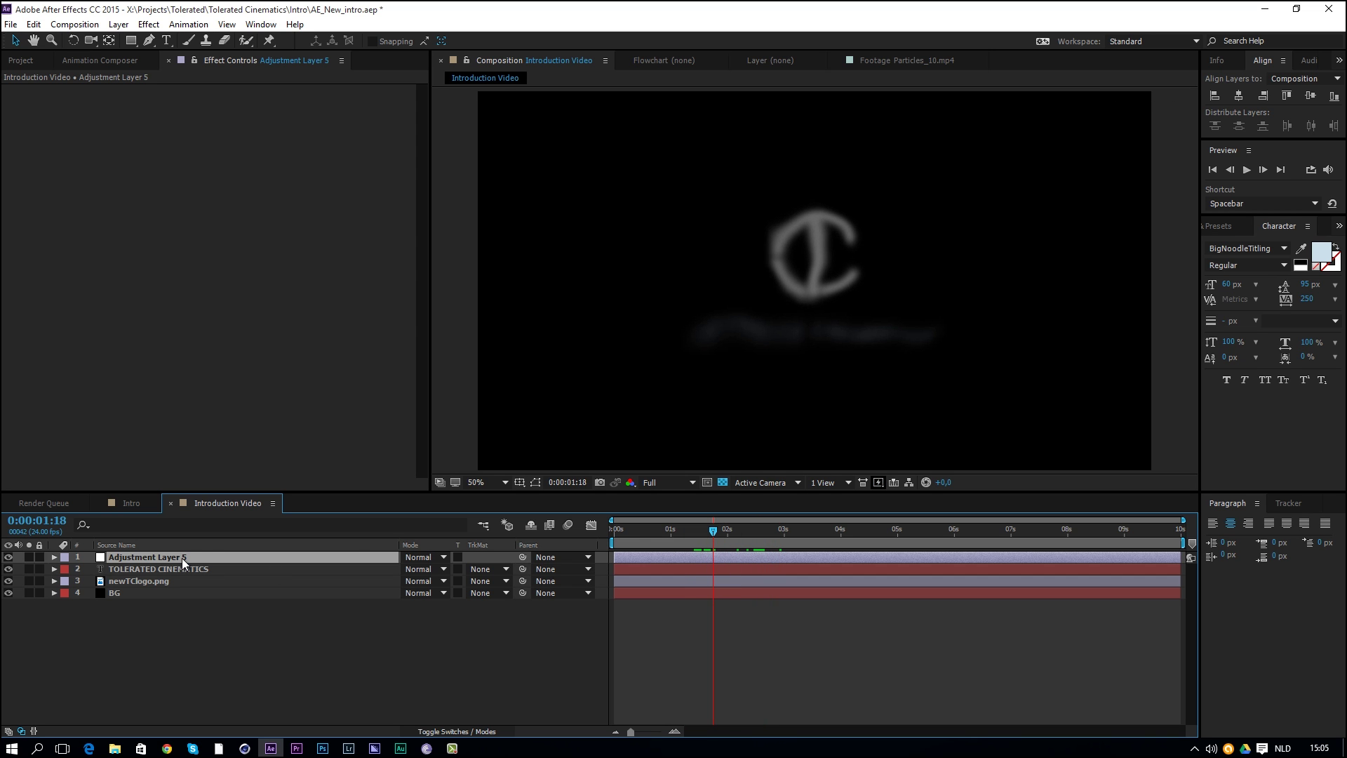
- Move the ending Opacity keyframes of the title and the logo 20 frames earlier, to about 3 seconds, and preview the fade
{"action": "left_click", "coordinate": [142, 579], "text": "ctrl"}
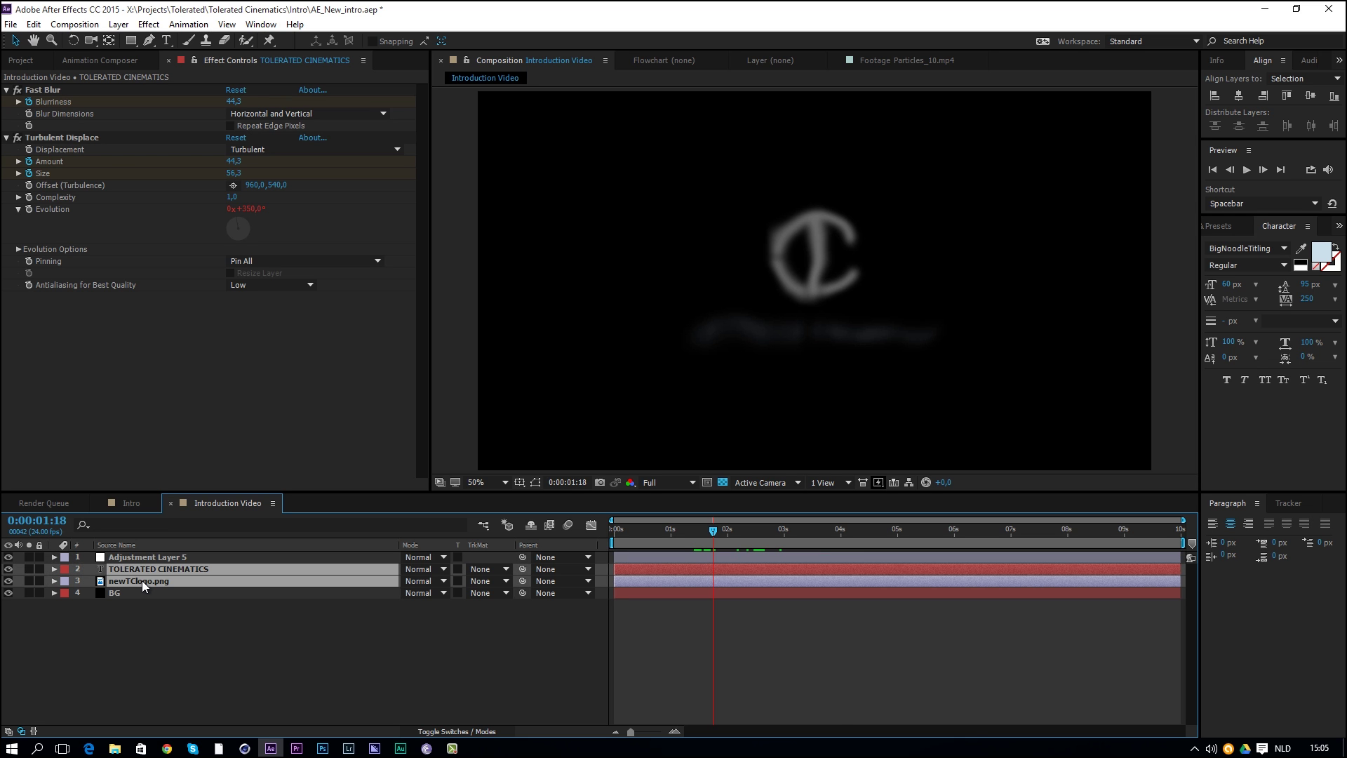
{"action": "key", "text": "Home"}
{"action": "key", "text": "u"}
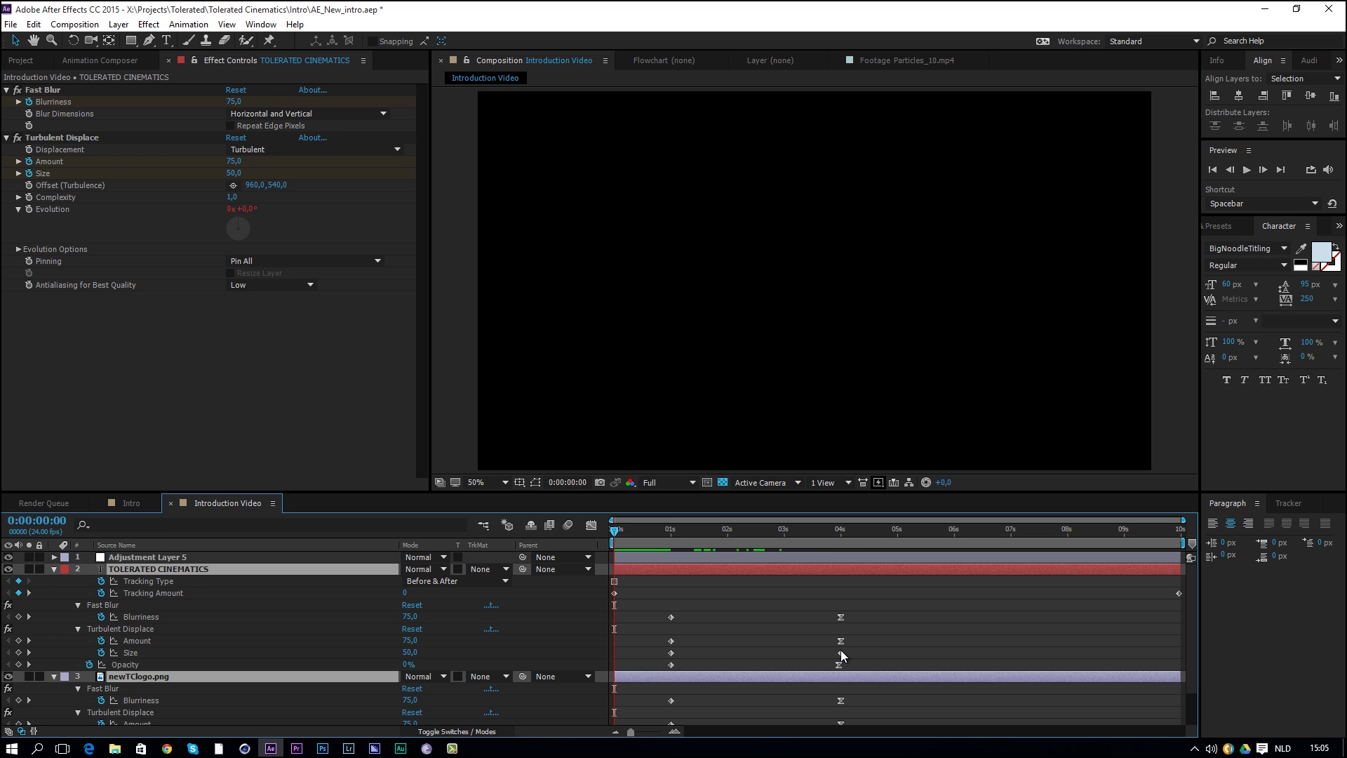
{"action": "left_click_drag", "start_coordinate": [840, 663], "coordinate": [836, 708]}
{"action": "key", "text": "alt+shift+Left"}
{"action": "key", "text": "alt+shift+Left"}
{"action": "scroll", "coordinate": [841, 661], "scroll_direction": "down", "scroll_amount": 1}
{"action": "key", "text": "alt+shift+Left"}
{"action": "key", "text": "alt+shift+Left"}
{"action": "left_click", "coordinate": [800, 536]}
{"action": "left_click_drag", "start_coordinate": [800, 535], "coordinate": [709, 554]}
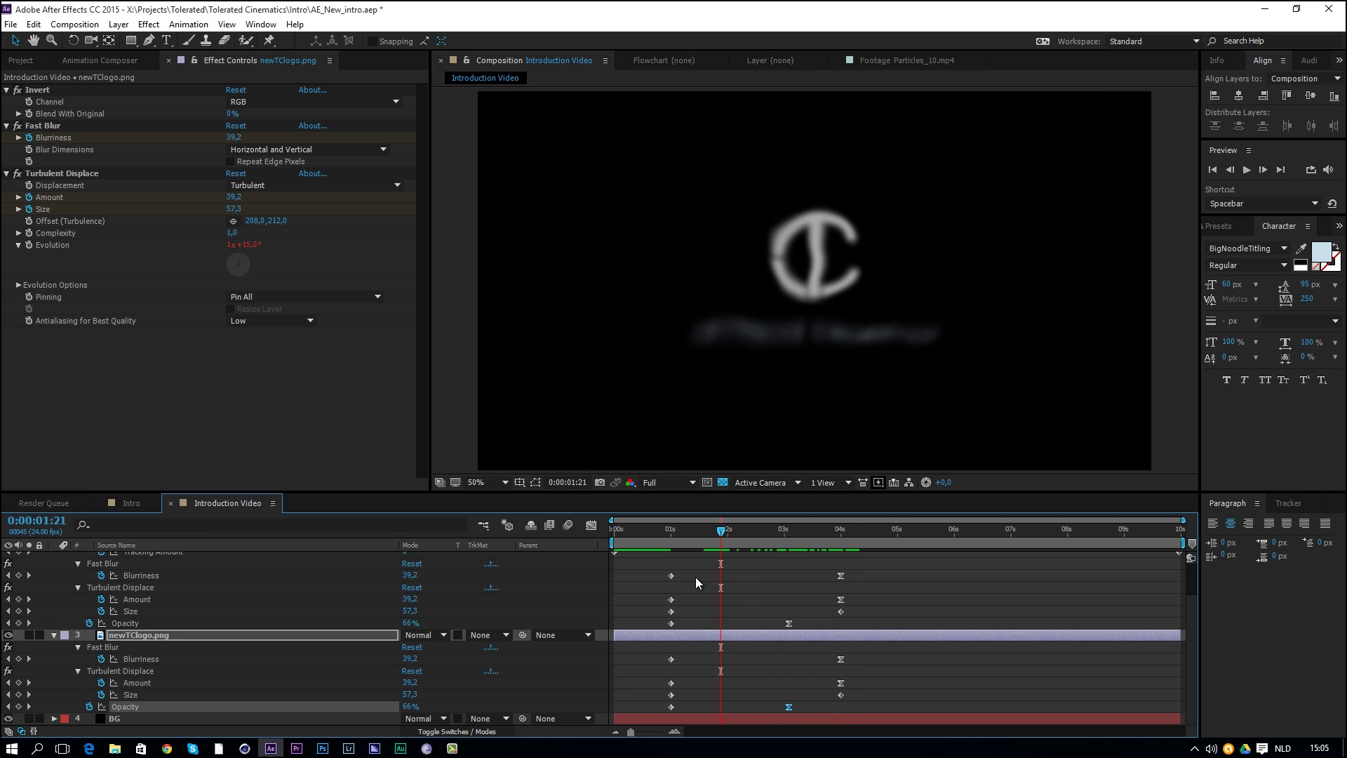
- Apply the Glow effect to the adjustment layer and set its Glow Colors to A & B Colors
{"action": "scroll", "coordinate": [733, 596], "scroll_direction": "up", "scroll_amount": 2}
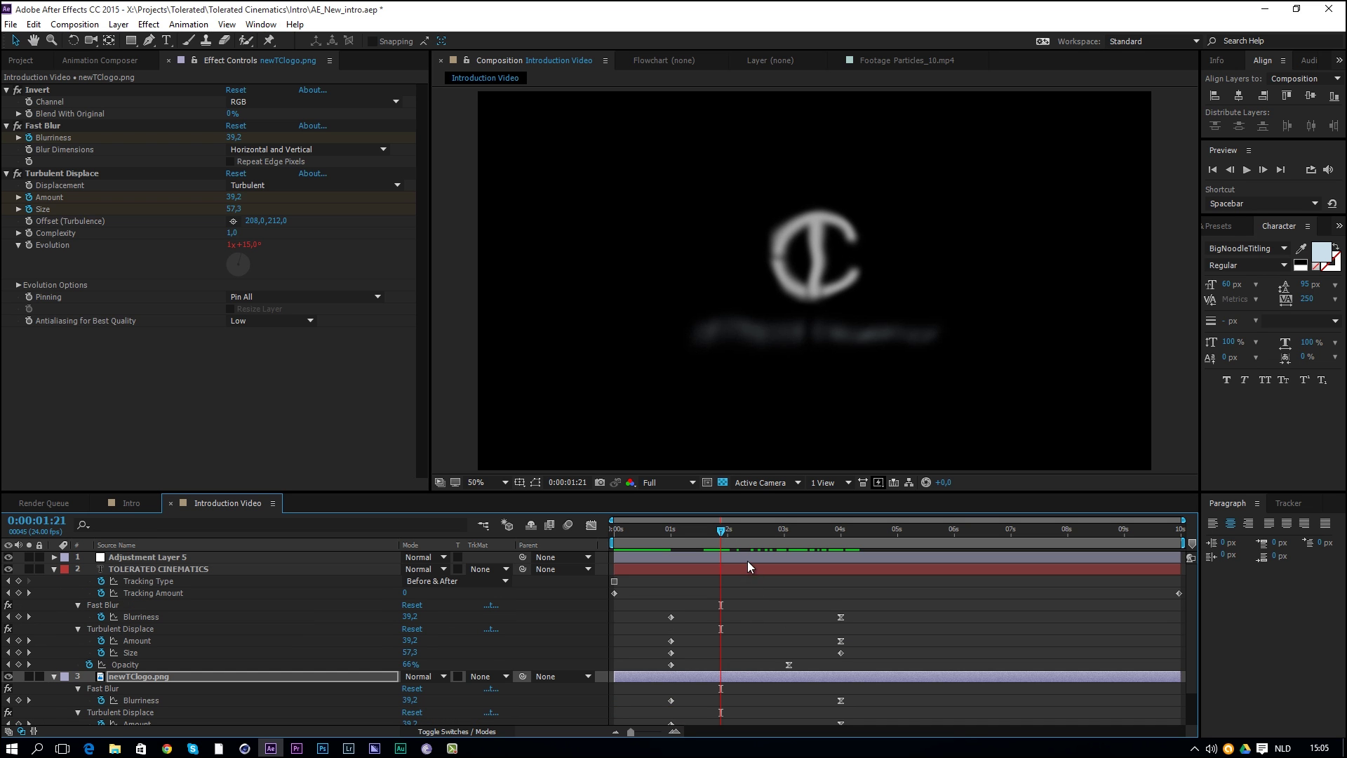
{"action": "left_click", "coordinate": [738, 557]}
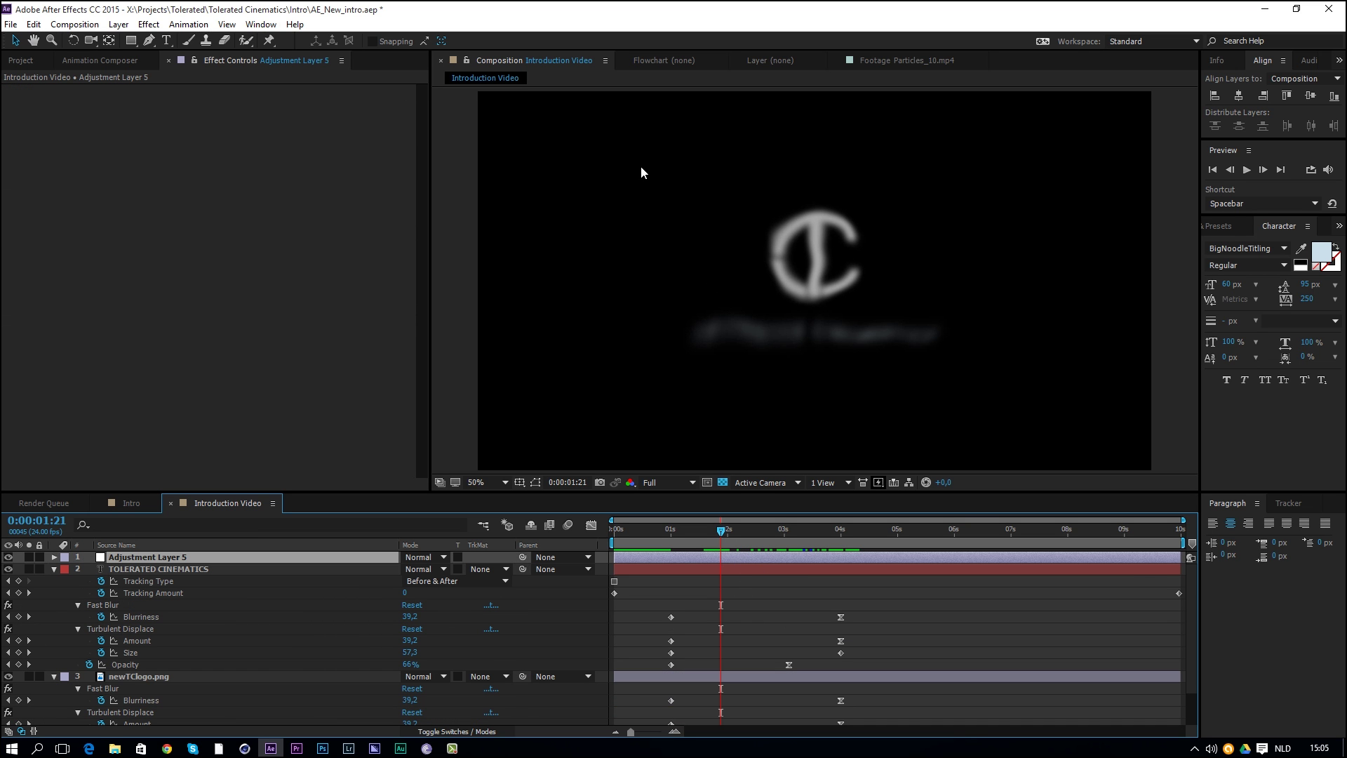
{"action": "left_click", "coordinate": [156, 21]}
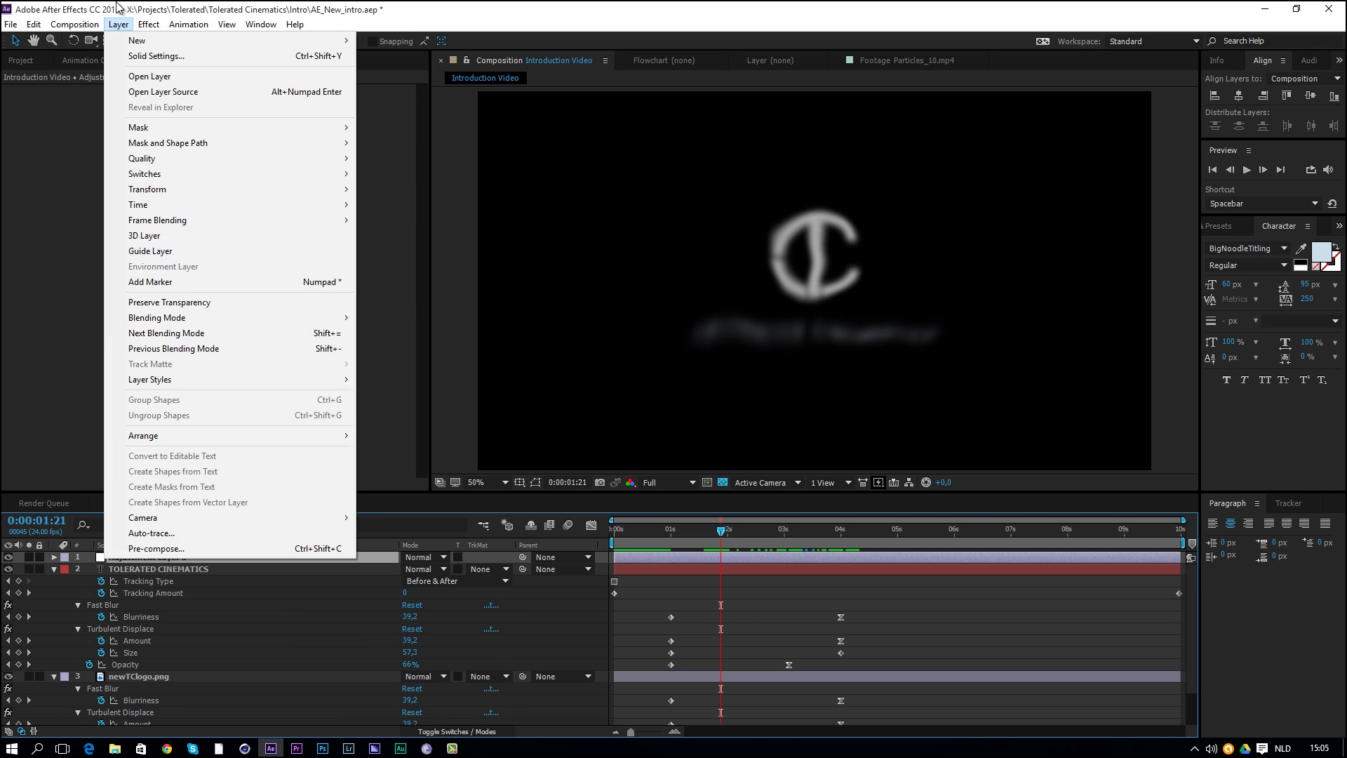
{"action": "mouse_move", "coordinate": [176, 339]}
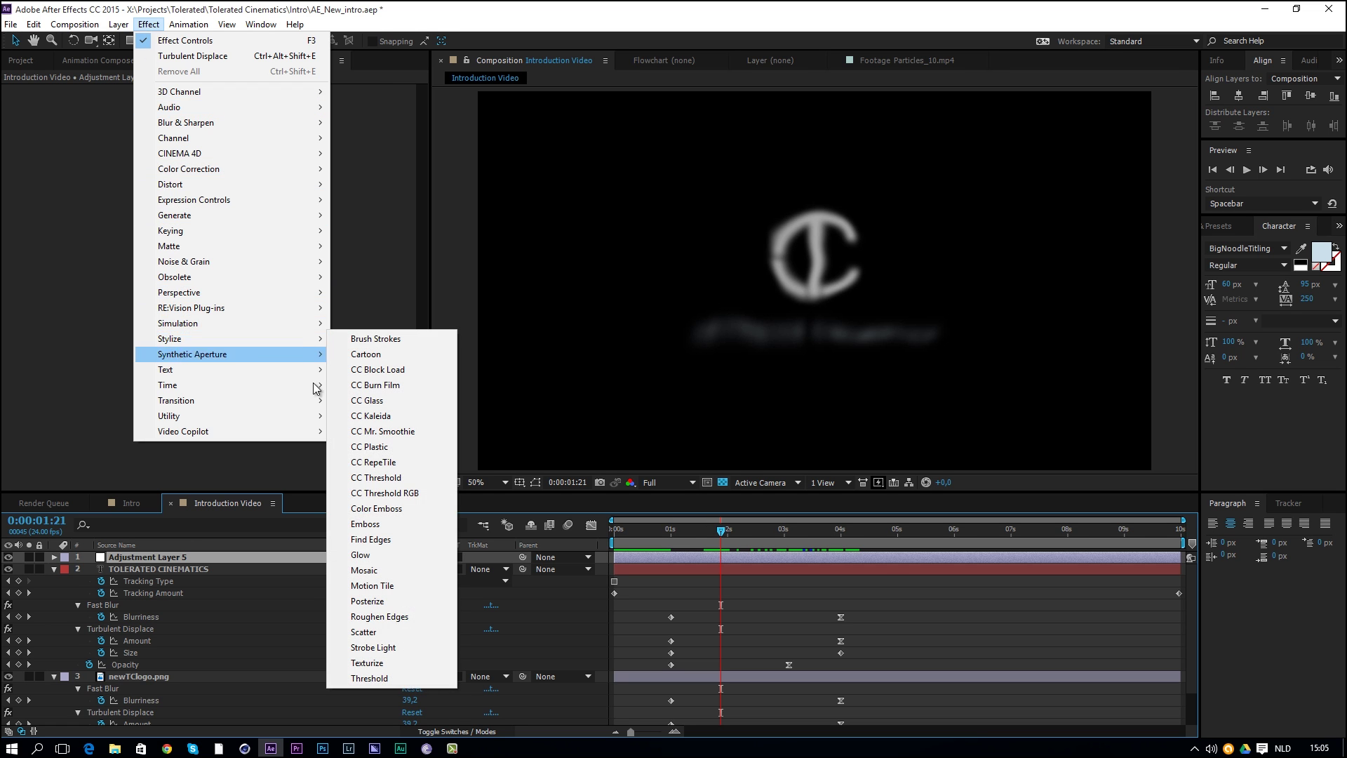
{"action": "left_click", "coordinate": [357, 556]}
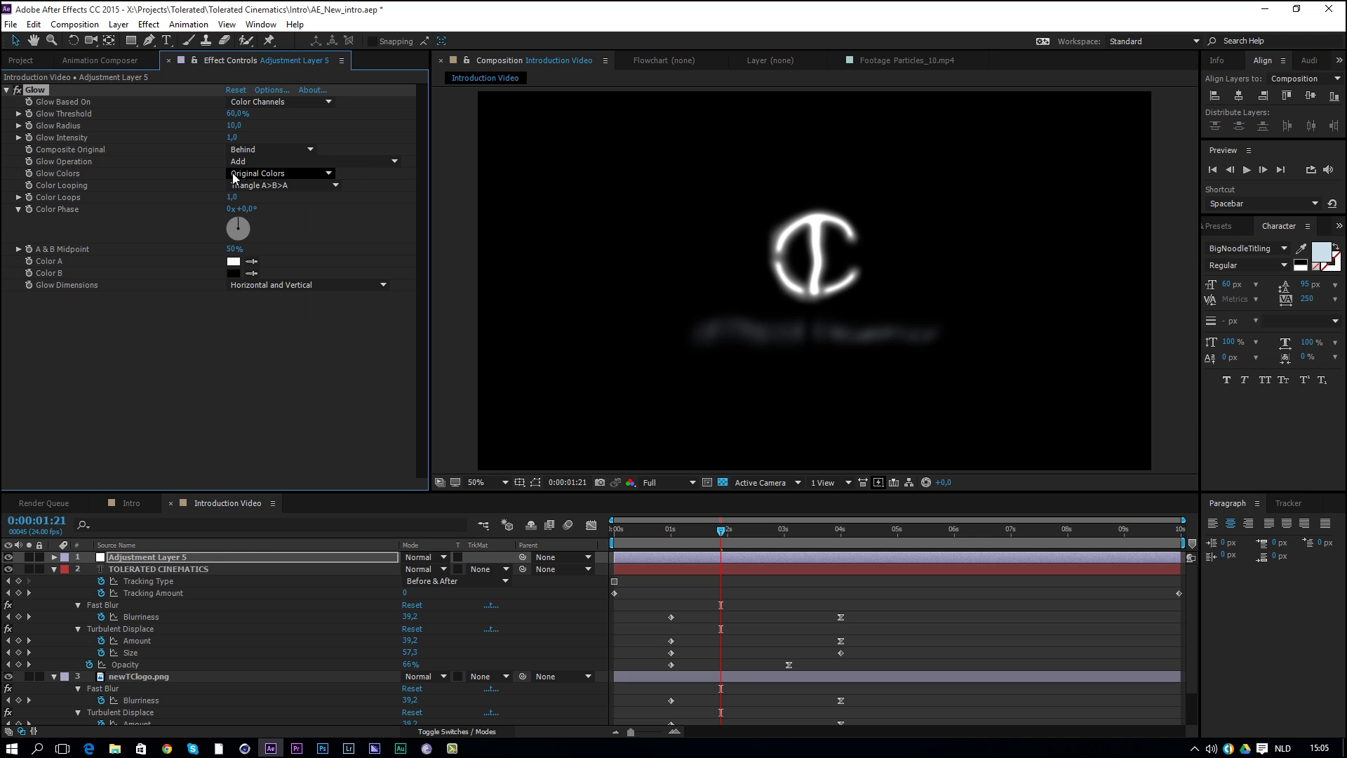
{"action": "left_click", "coordinate": [256, 174]}
{"action": "left_click", "coordinate": [273, 203]}
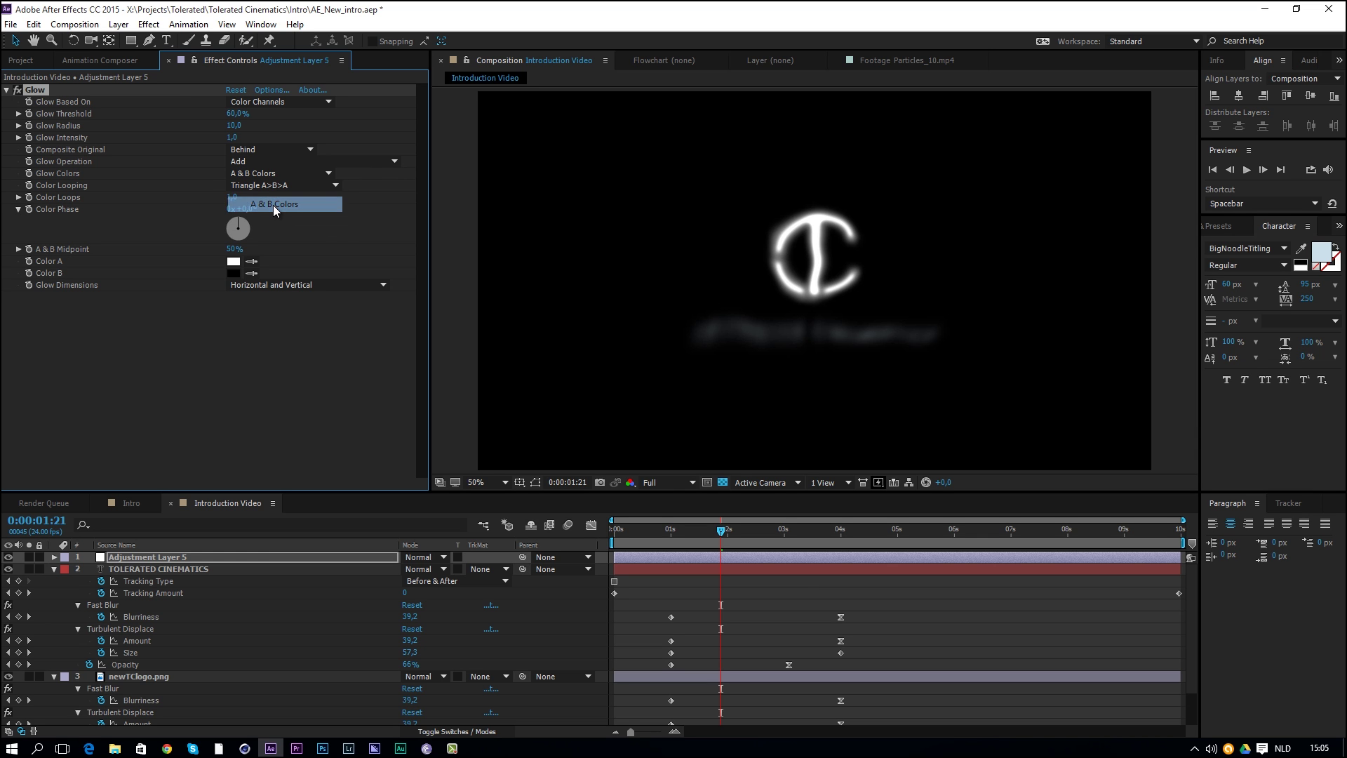
- Set the glow's Color A to 00B4FF and Color B to a fully saturated blue with a hue of 222°
{"action": "left_click", "coordinate": [232, 262]}
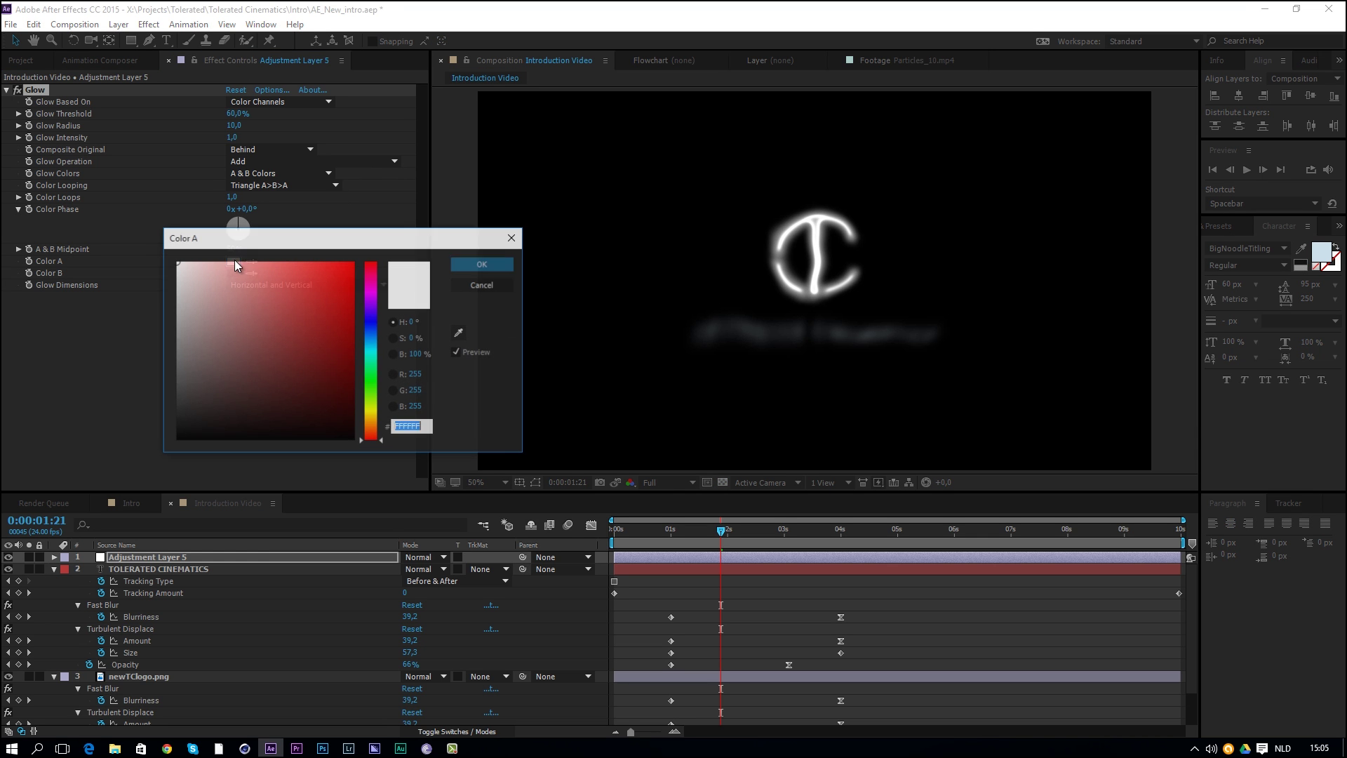
{"action": "type", "text": "00B4FF"}
{"action": "left_click", "coordinate": [465, 266]}
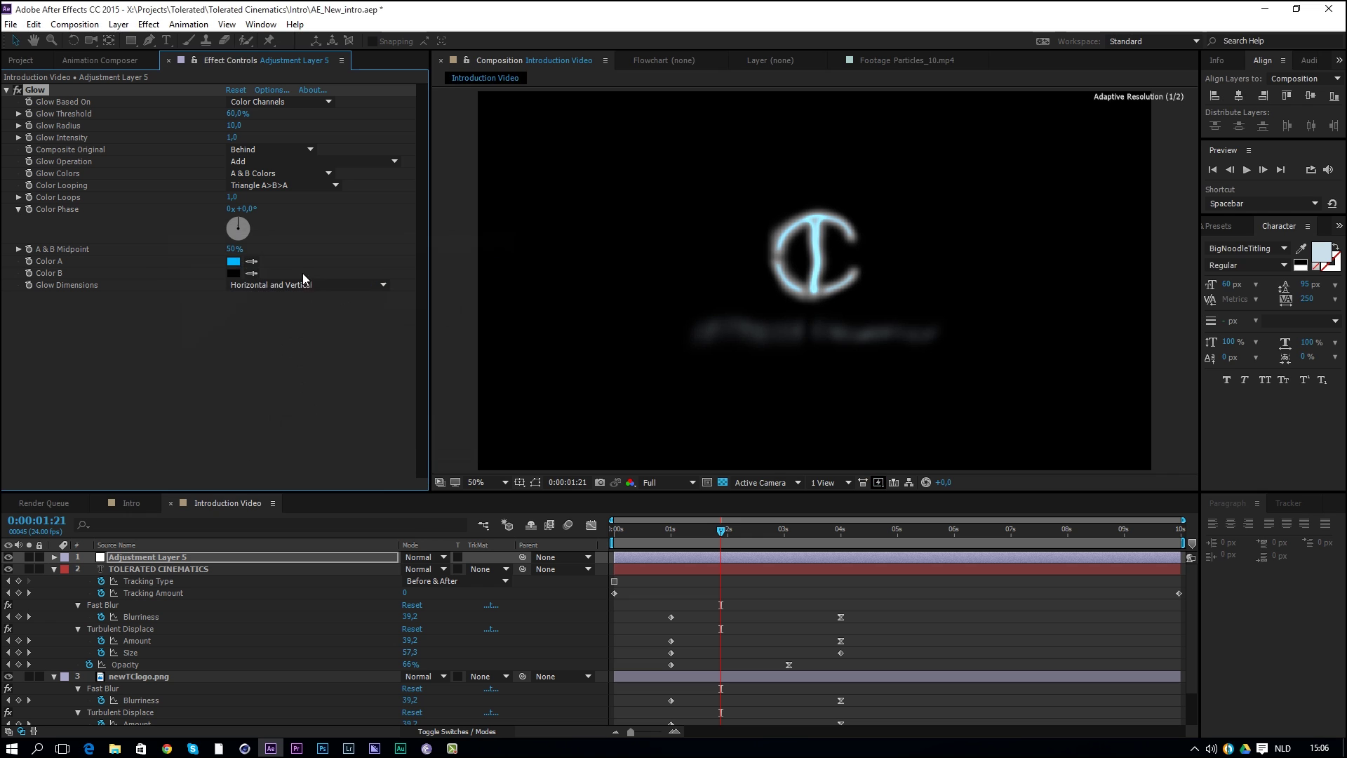
{"action": "left_click", "coordinate": [233, 273]}
{"action": "left_click", "coordinate": [374, 324]}
{"action": "left_click", "coordinate": [374, 330]}
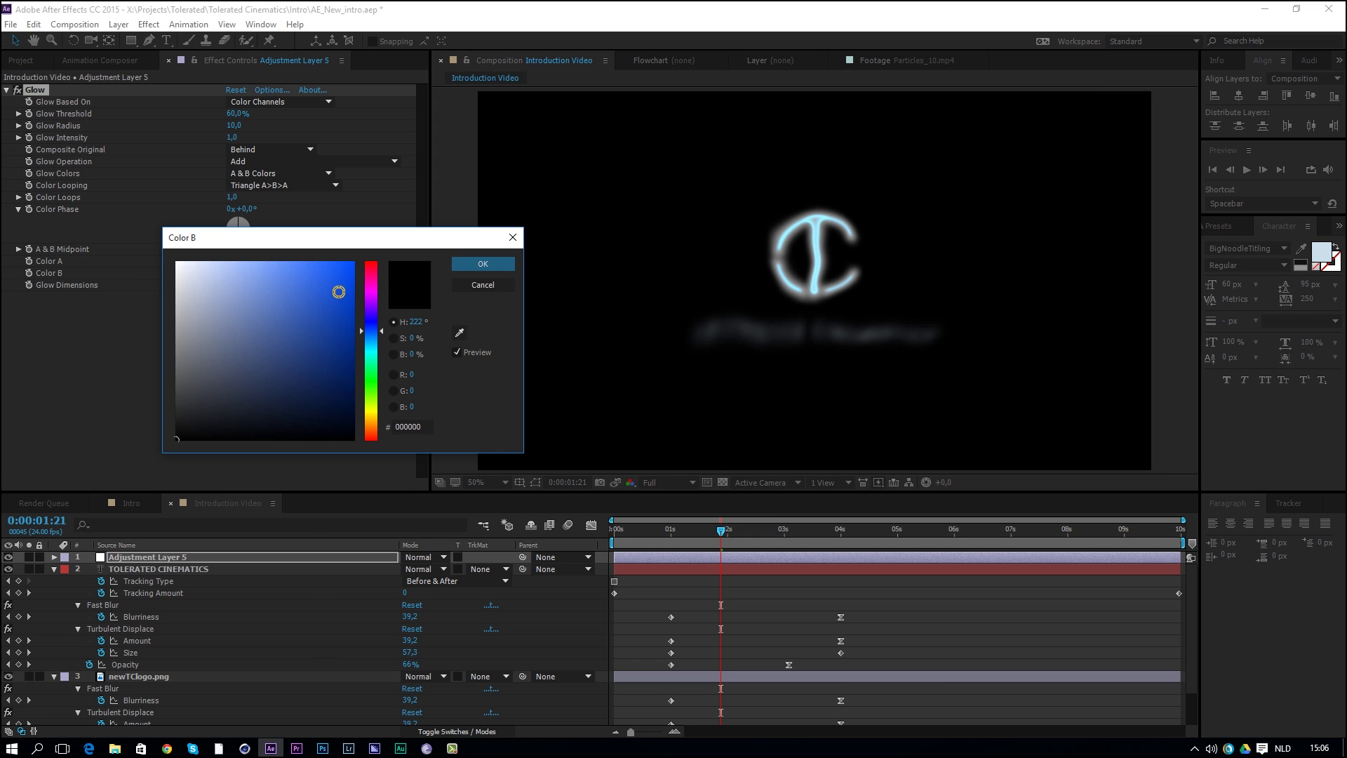
{"action": "left_click", "coordinate": [352, 263]}
{"action": "left_click", "coordinate": [481, 265]}
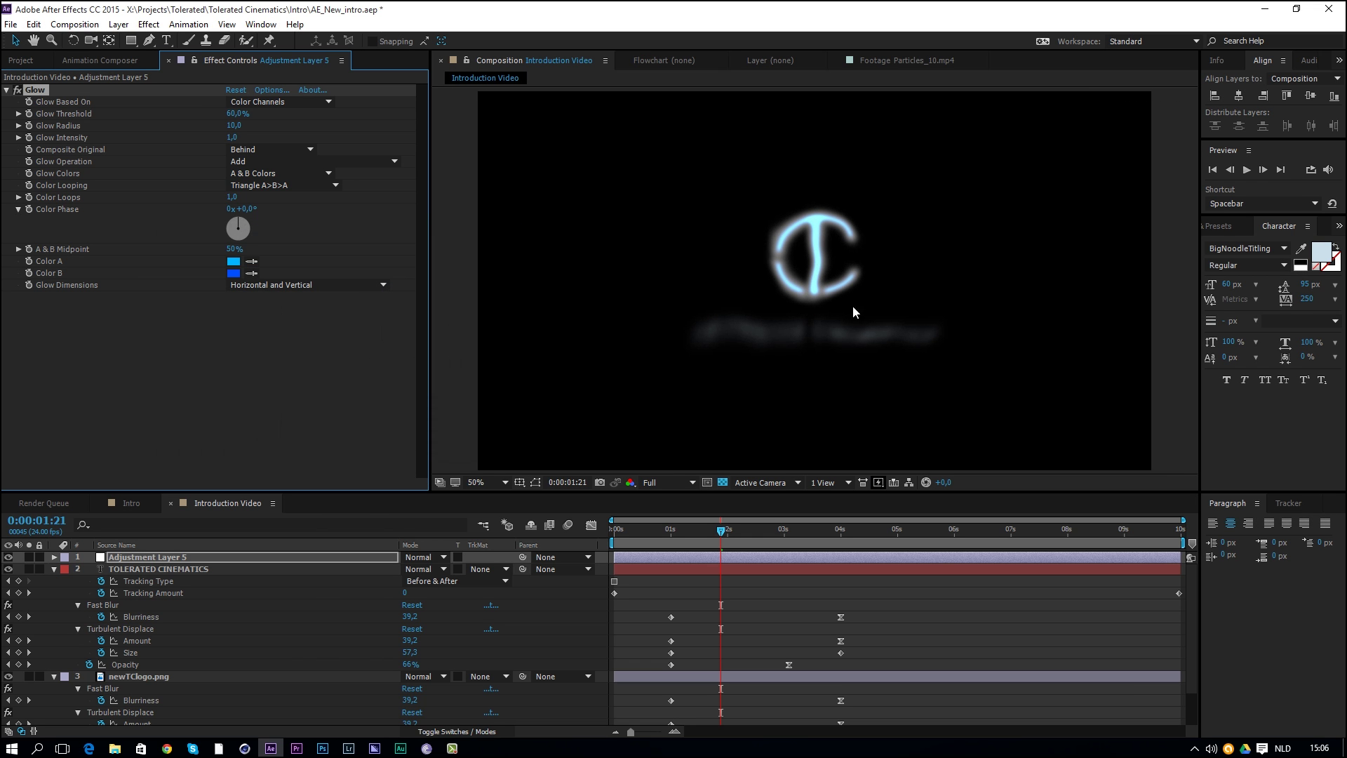
- Add a Tint effect to the TOLERATED CINEMATICS title and map white to the light blue CBF1FF
{"action": "left_click", "coordinate": [163, 570]}
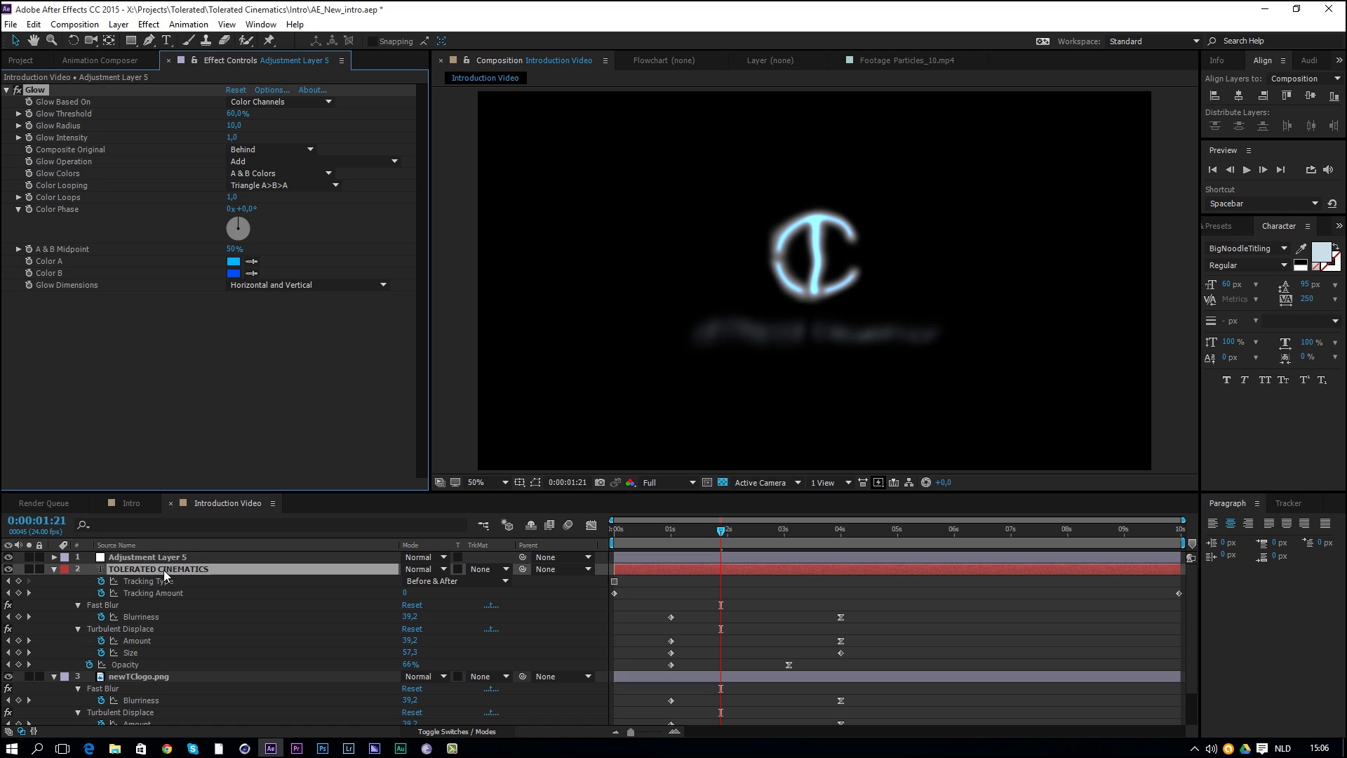
{"action": "left_click", "coordinate": [147, 665]}
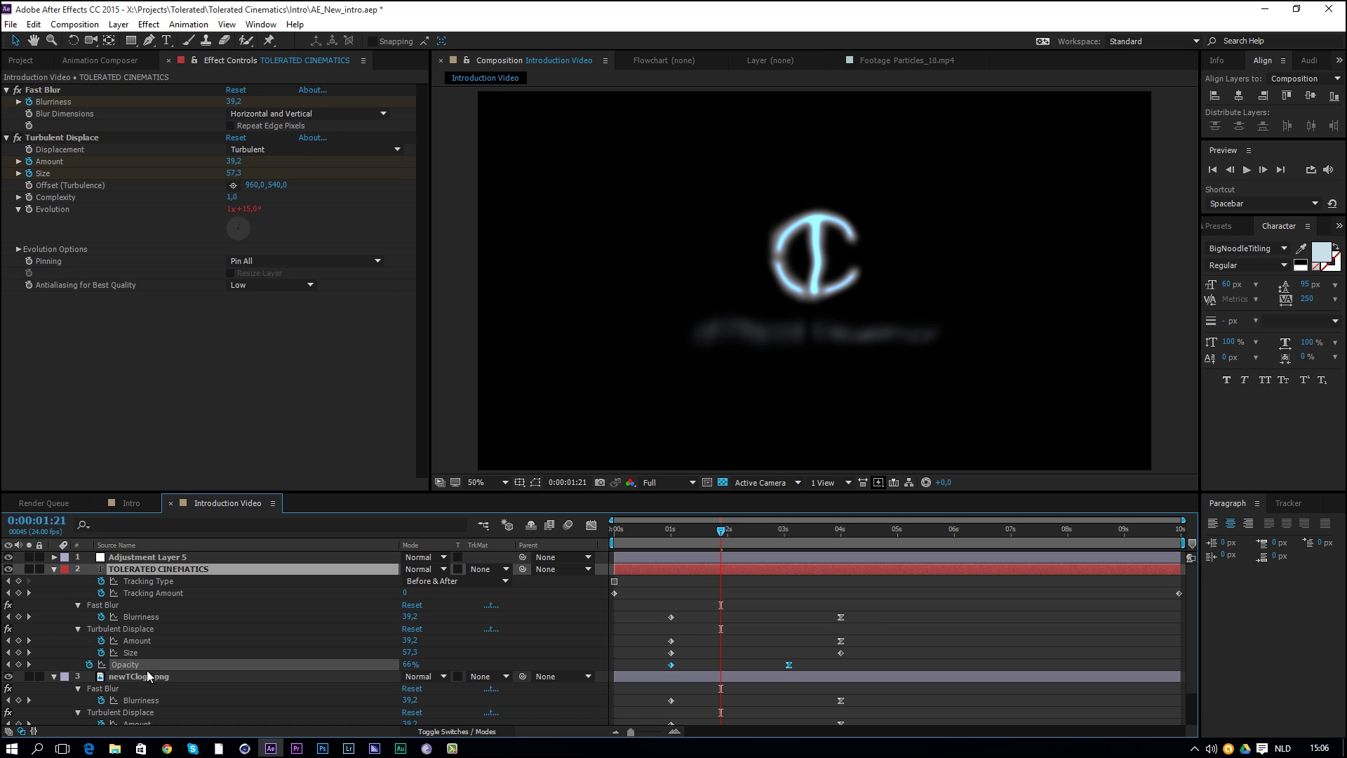
{"action": "left_click", "coordinate": [143, 26]}
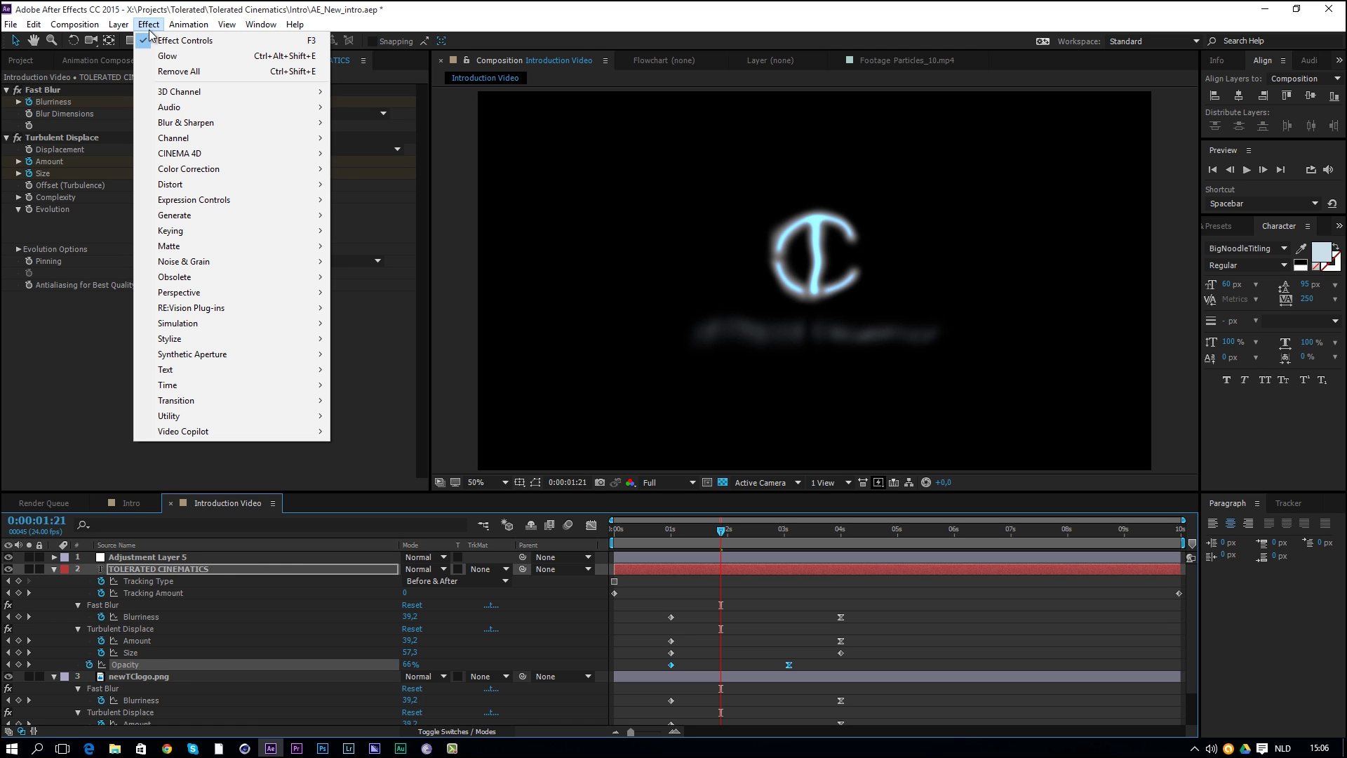
{"action": "mouse_move", "coordinate": [237, 172]}
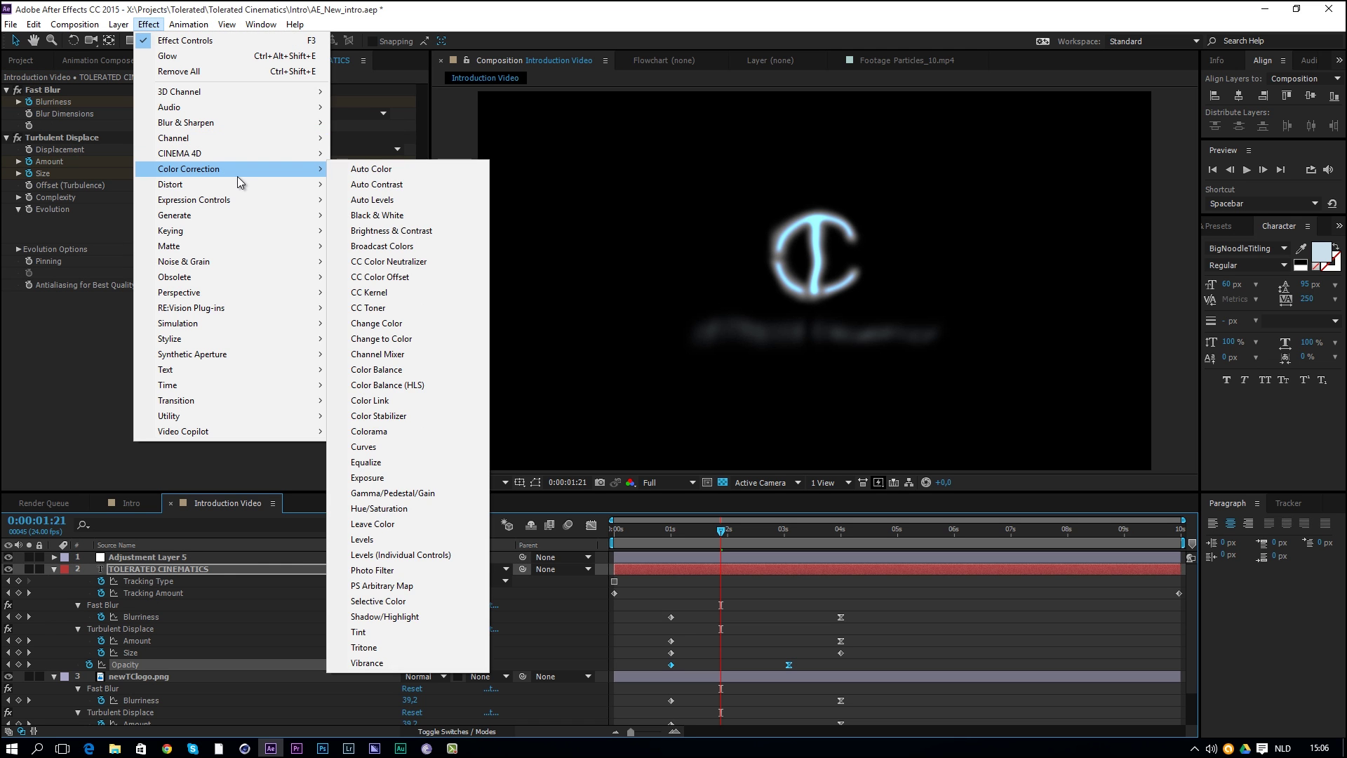
{"action": "left_click", "coordinate": [361, 632]}
{"action": "left_click", "coordinate": [234, 321]}
{"action": "left_click", "coordinate": [375, 344]}
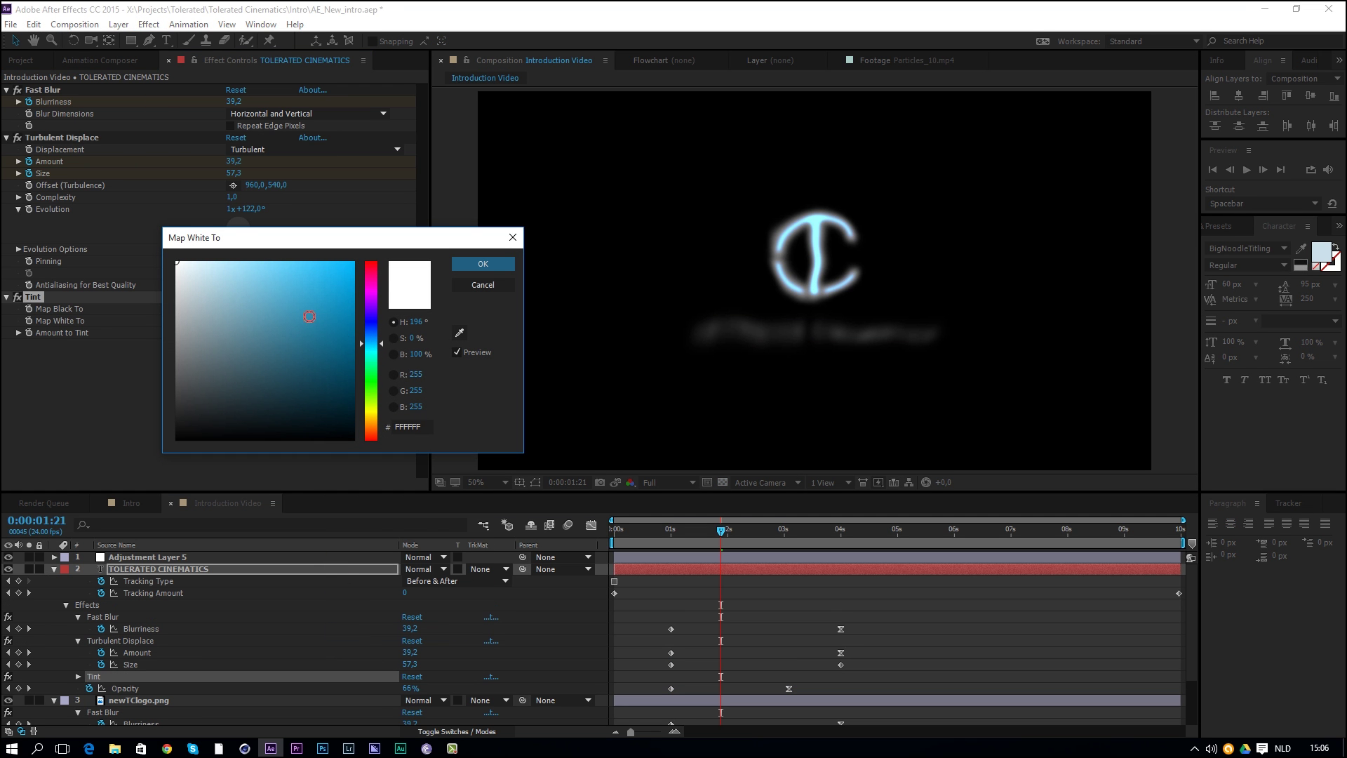
{"action": "left_click", "coordinate": [212, 261]}
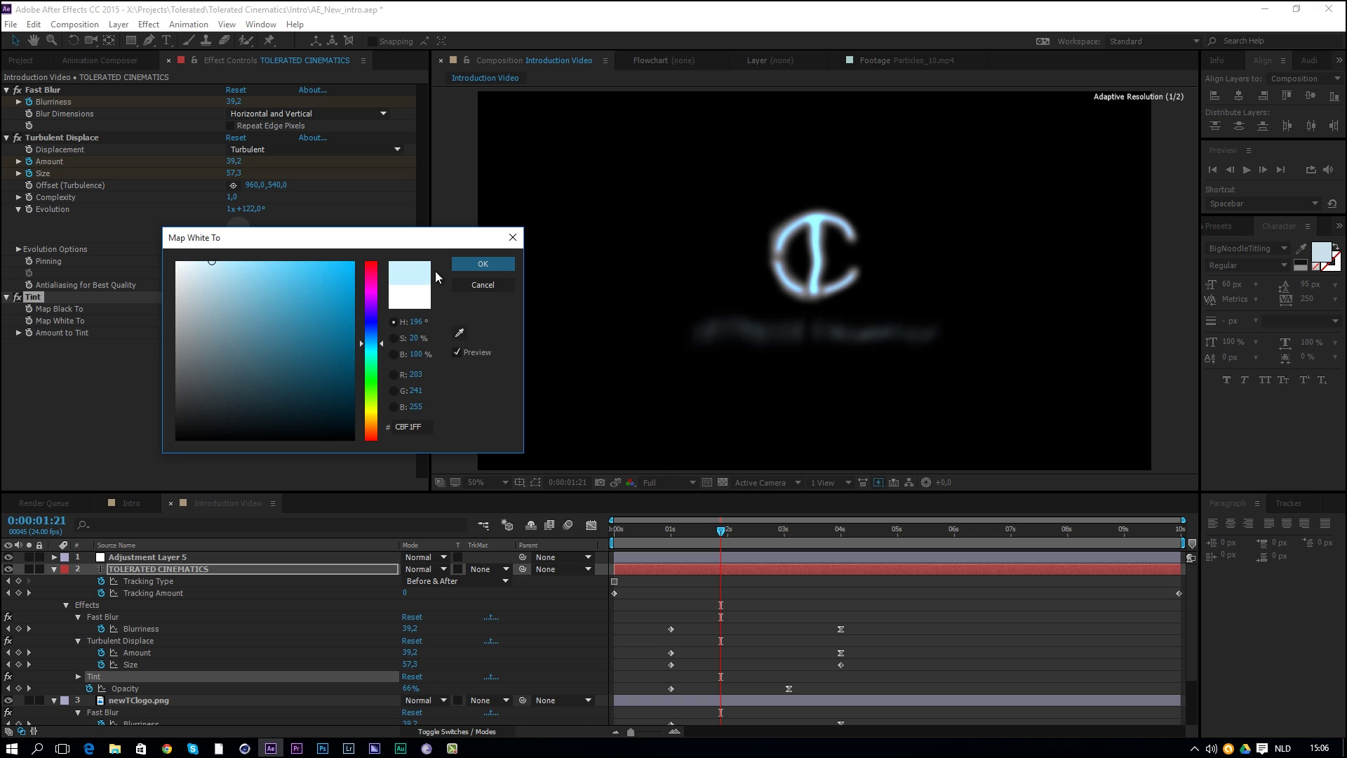
{"action": "key", "text": "Return"}
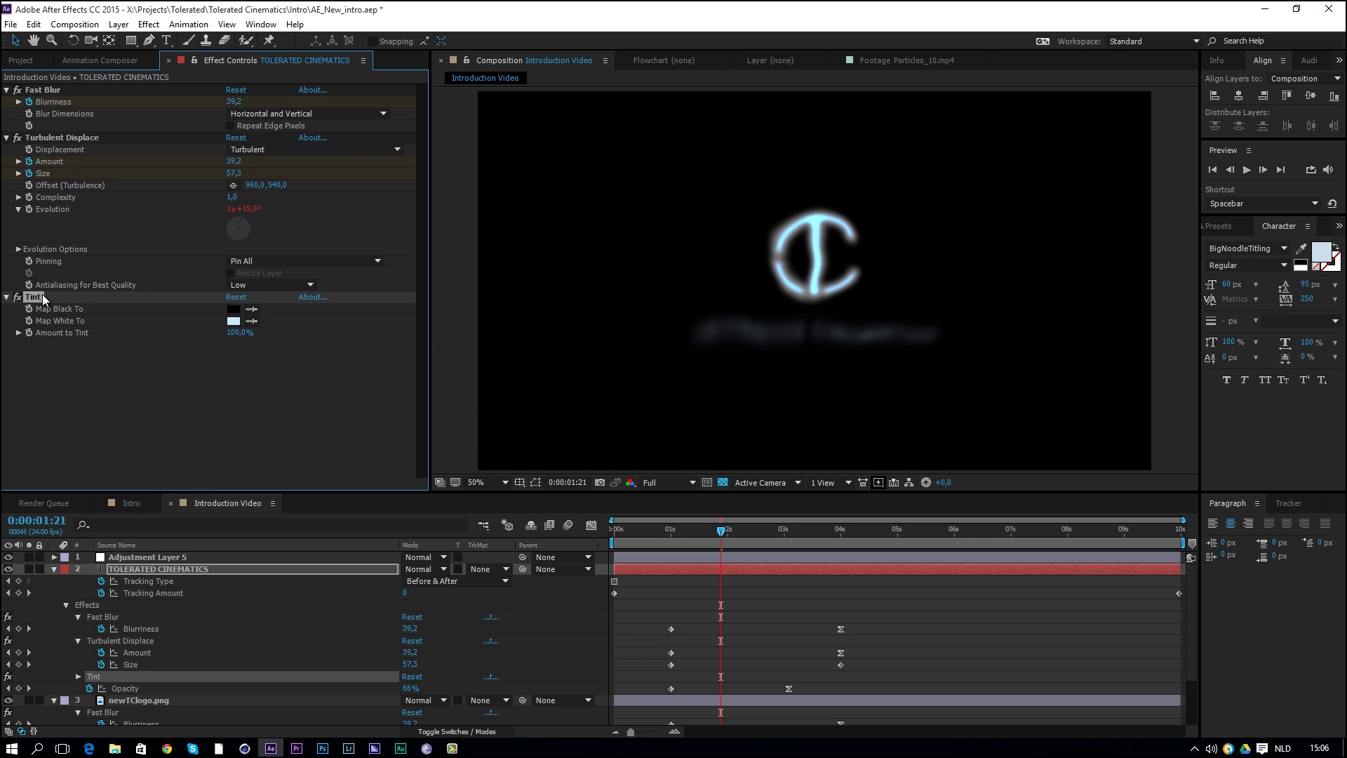
- Copy the title's Tint effect onto the logo layer and select the adjustment layer
{"action": "left_click", "coordinate": [150, 701]}
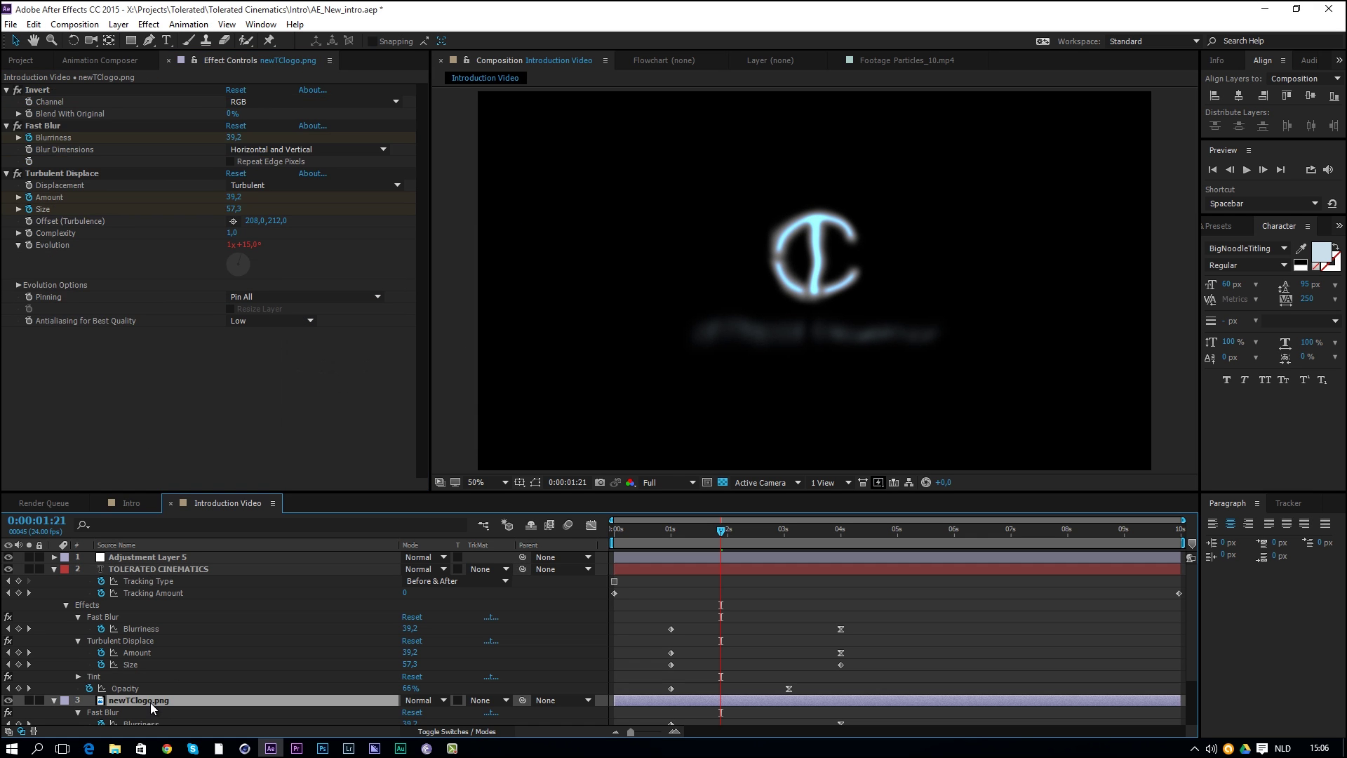
{"action": "left_click", "coordinate": [158, 569]}
{"action": "left_click", "coordinate": [147, 557]}
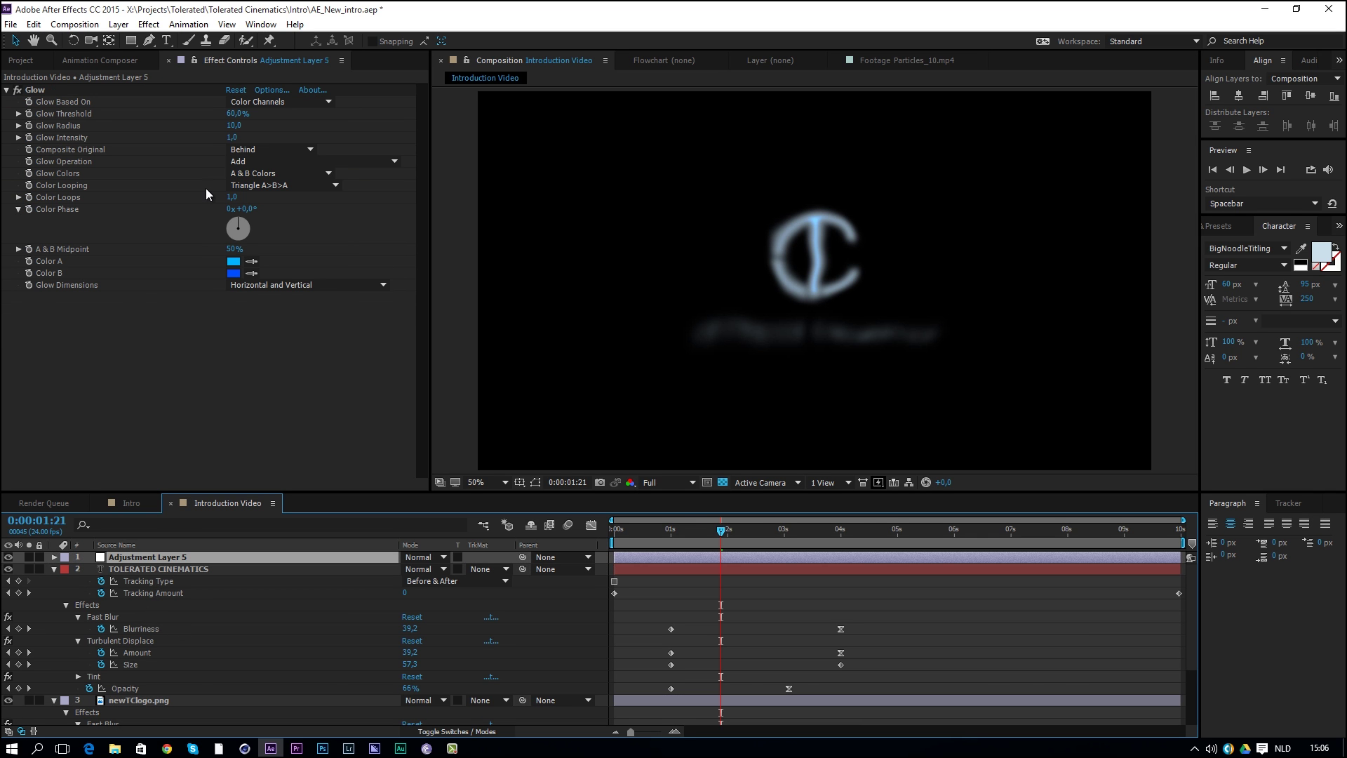
- Change the glow's Color B on the adjustment layer to a lighter blue hue close to Color A
{"action": "left_click", "coordinate": [233, 273]}
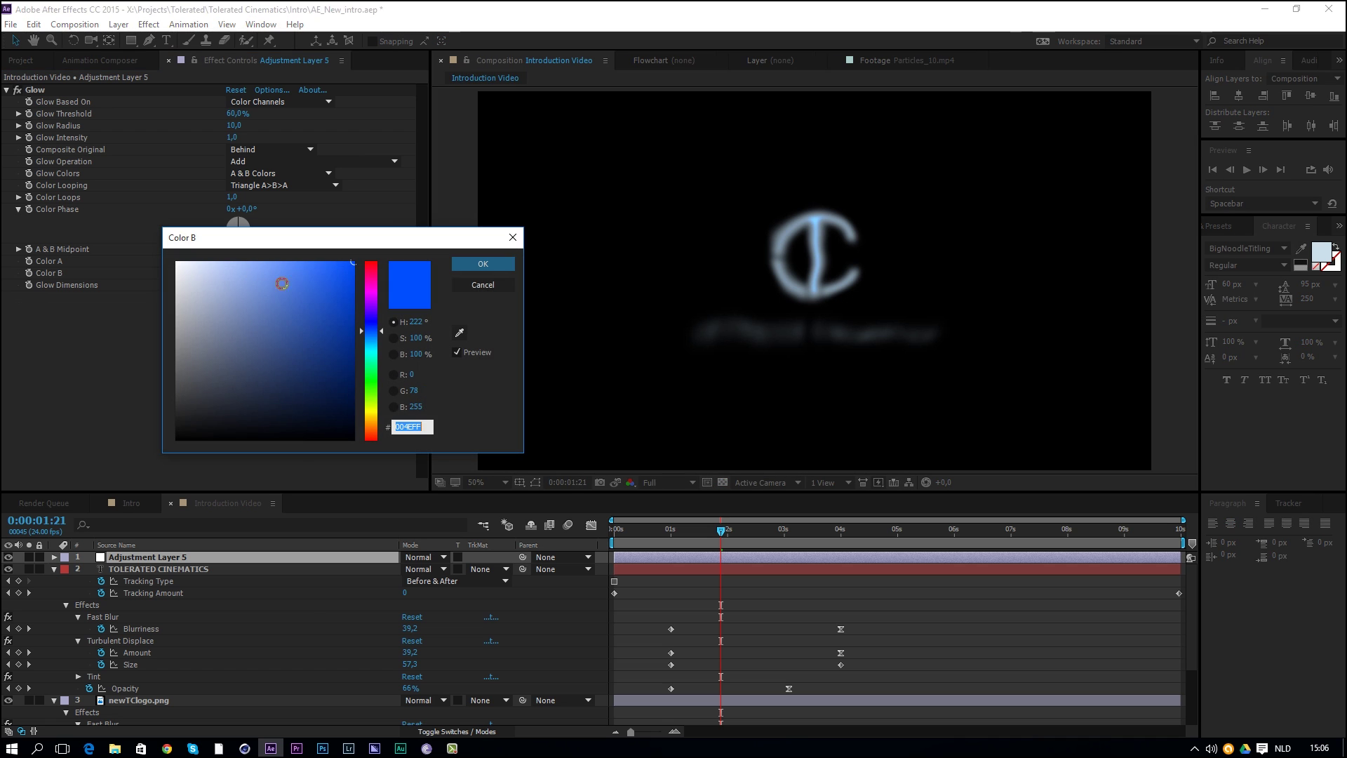
{"action": "left_click", "coordinate": [375, 342]}
{"action": "left_click", "coordinate": [477, 265]}
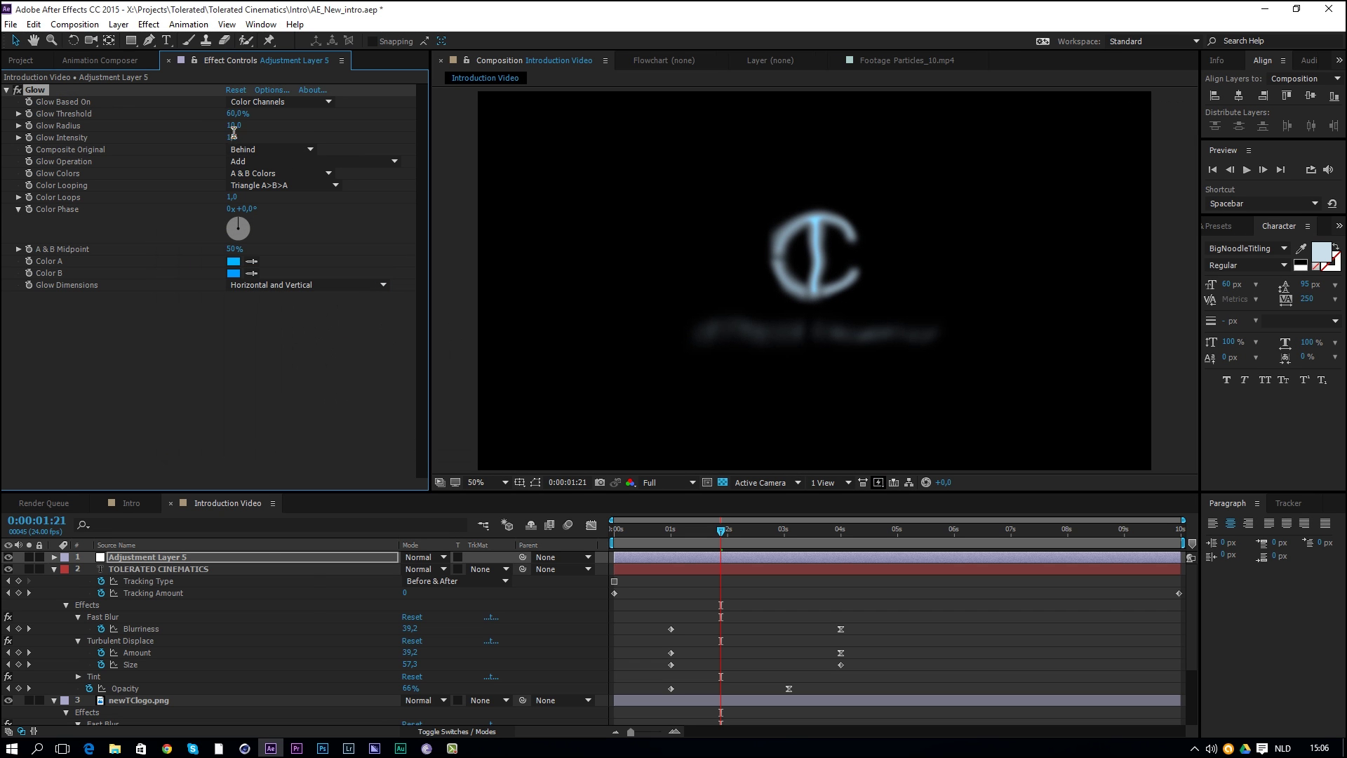
- Try a Glow Radius of 250 on the adjustment layer with Glow Intensity set to 1
{"action": "left_click_drag", "start_coordinate": [232, 137], "coordinate": [239, 129]}
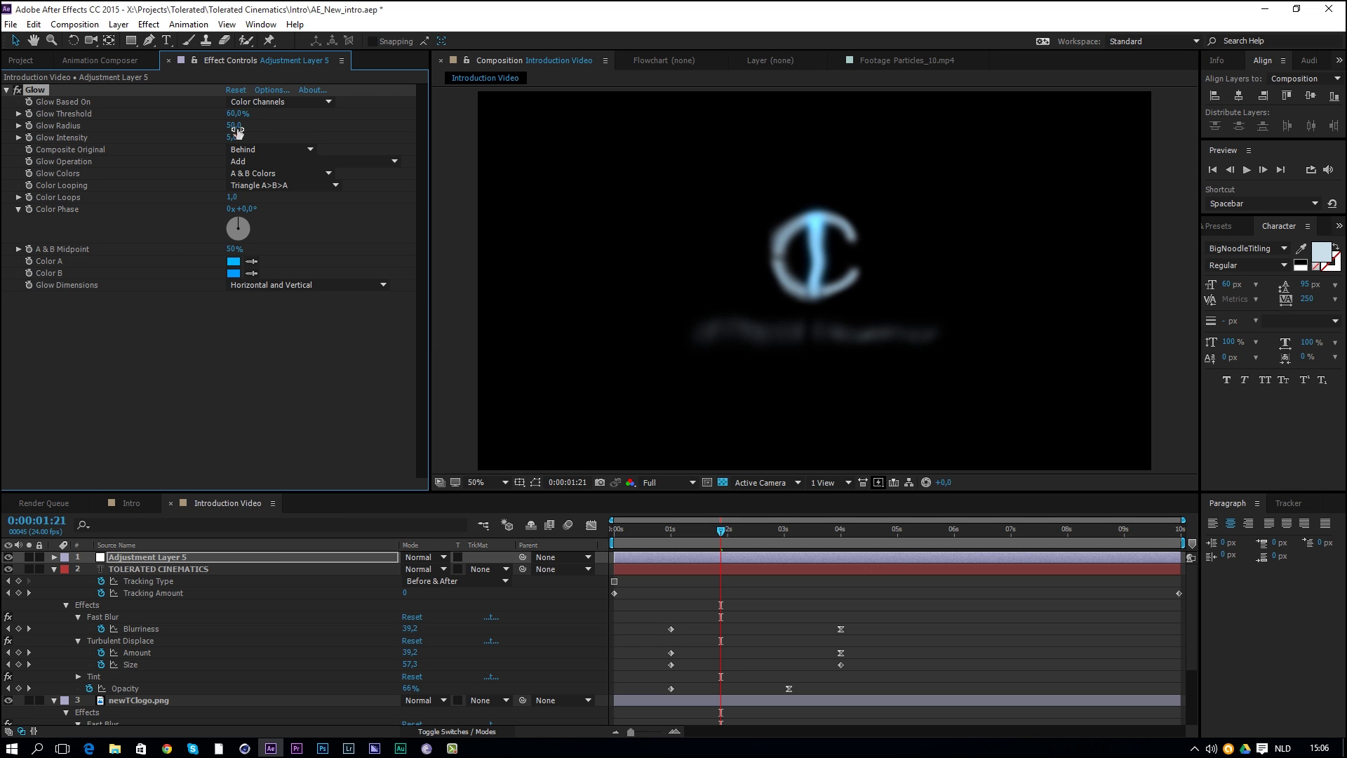
{"action": "left_click", "coordinate": [237, 126]}
{"action": "type", "text": "250"}
{"action": "key", "text": "Return"}
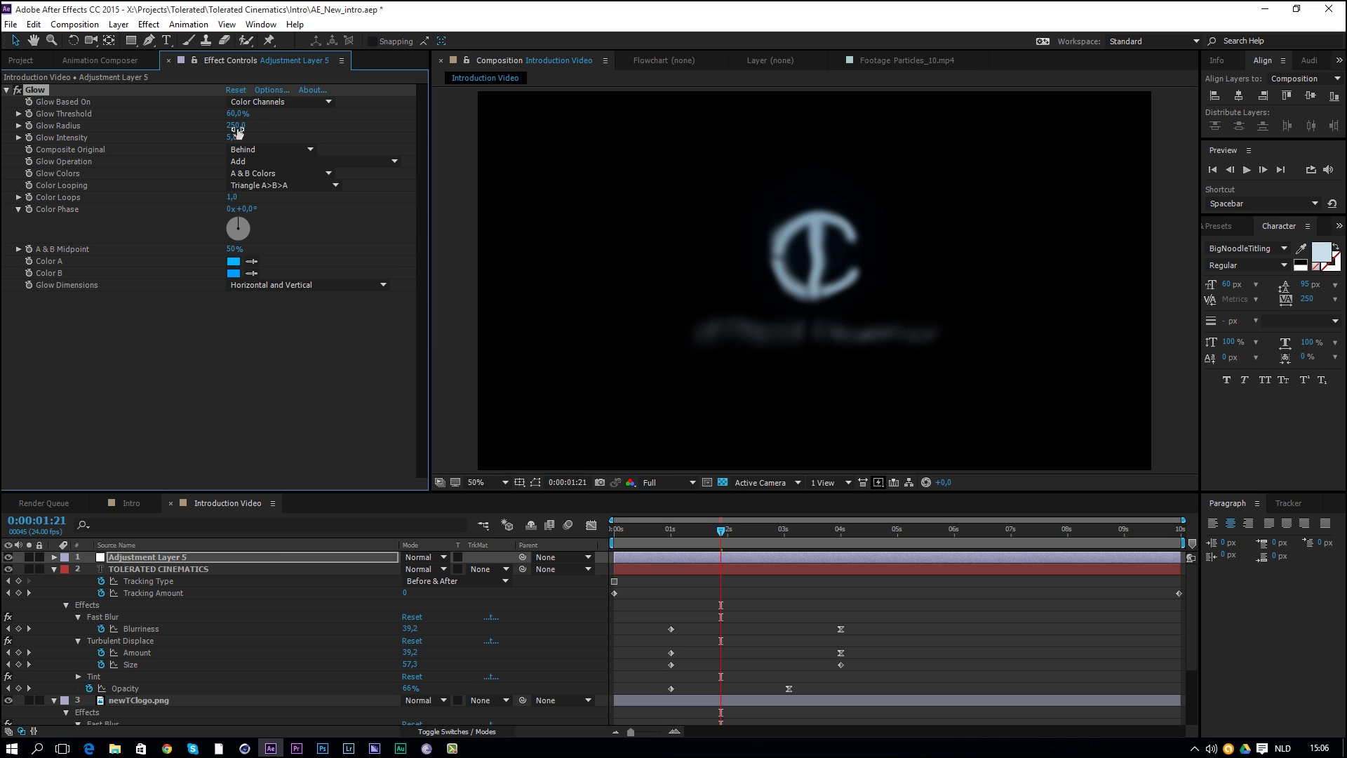
{"action": "left_click", "coordinate": [235, 137]}
{"action": "type", "text": "1"}
{"action": "key", "text": "Return"}
- Set the Glow effect's radius to 50 and its intensity to 3
{"action": "left_click", "coordinate": [238, 126]}
{"action": "type", "text": "50"}
{"action": "key", "text": "Return"}
{"action": "left_click_drag", "start_coordinate": [234, 137], "coordinate": [235, 139]}
- Duplicate the Glow effect and set the copy's radius to 250 and intensity to 8
{"action": "left_click", "coordinate": [33, 90]}
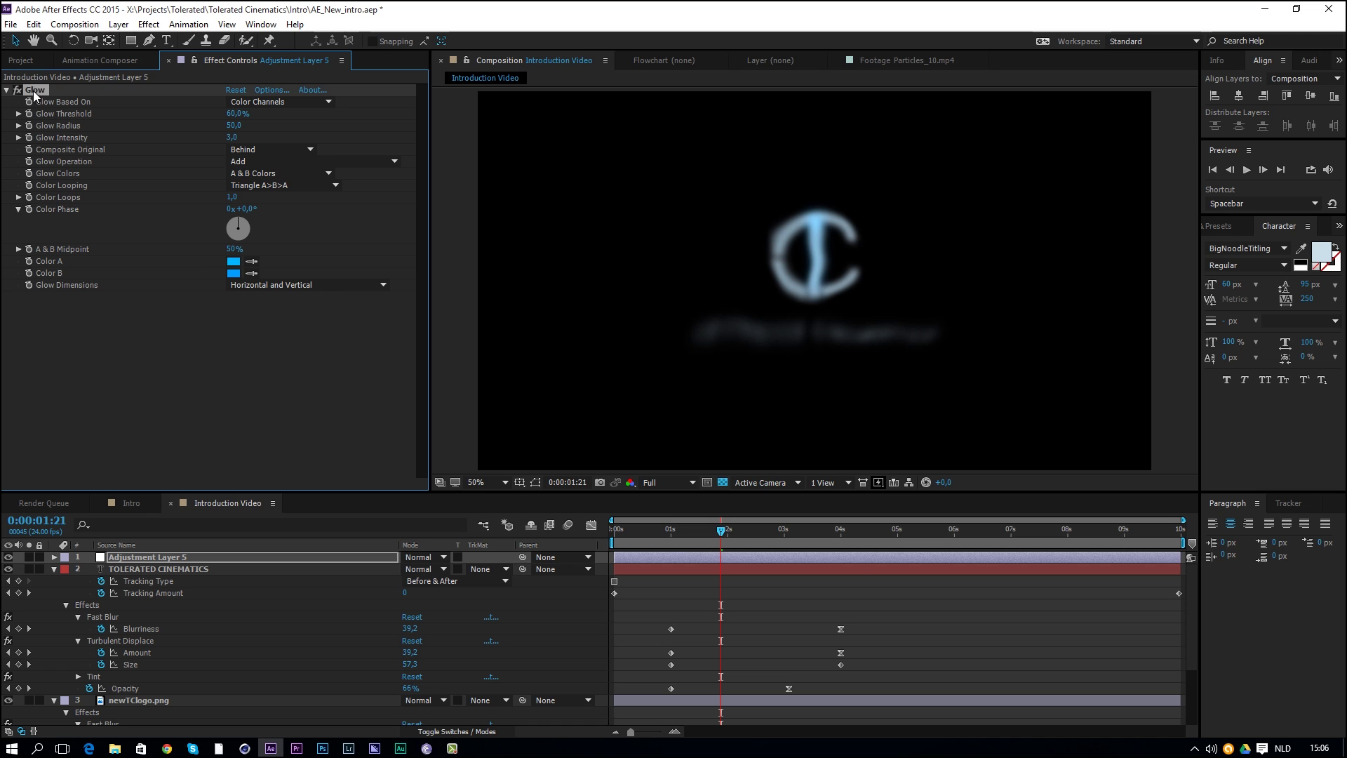
{"action": "key", "text": "ctrl+d"}
{"action": "left_click", "coordinate": [233, 324]}
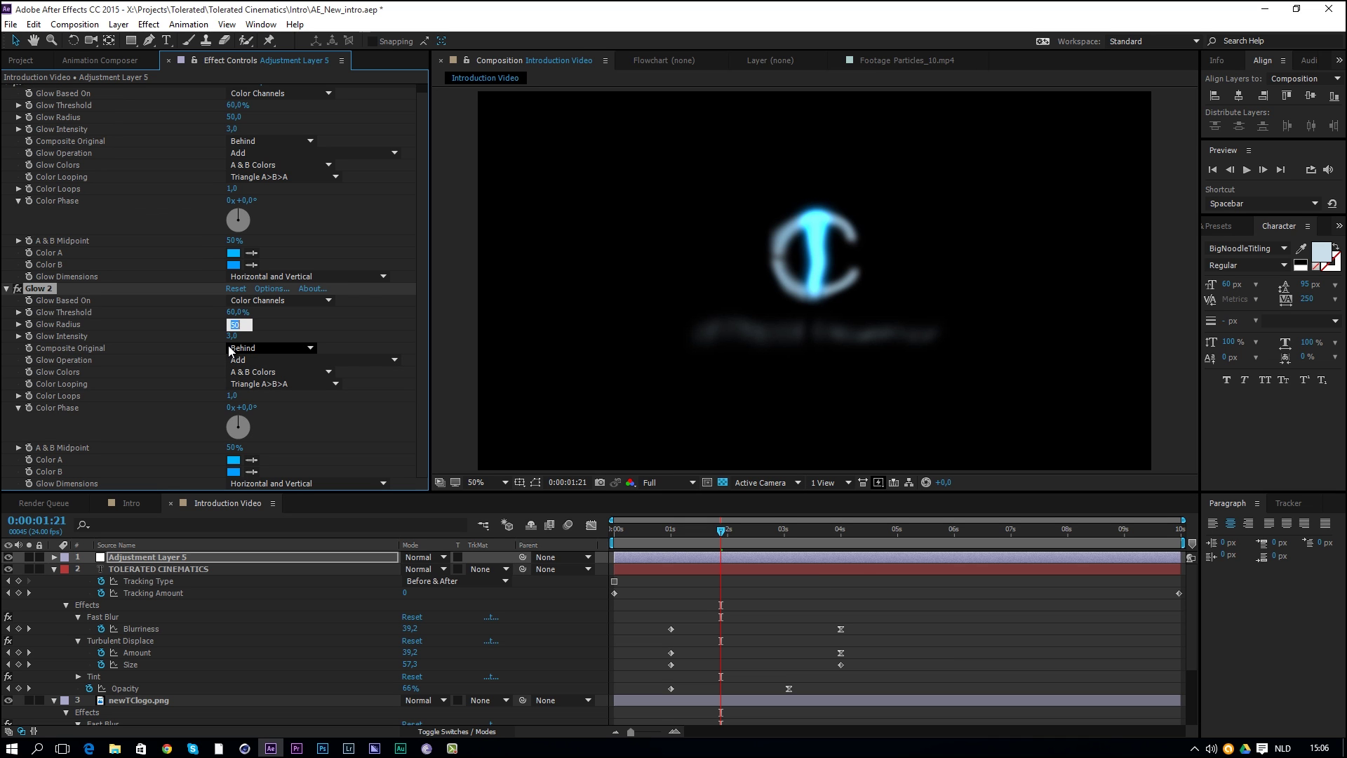
{"action": "key", "text": "Return"}
{"action": "left_click", "coordinate": [235, 335]}
{"action": "type", "text": "8"}
{"action": "key", "text": "Return"}
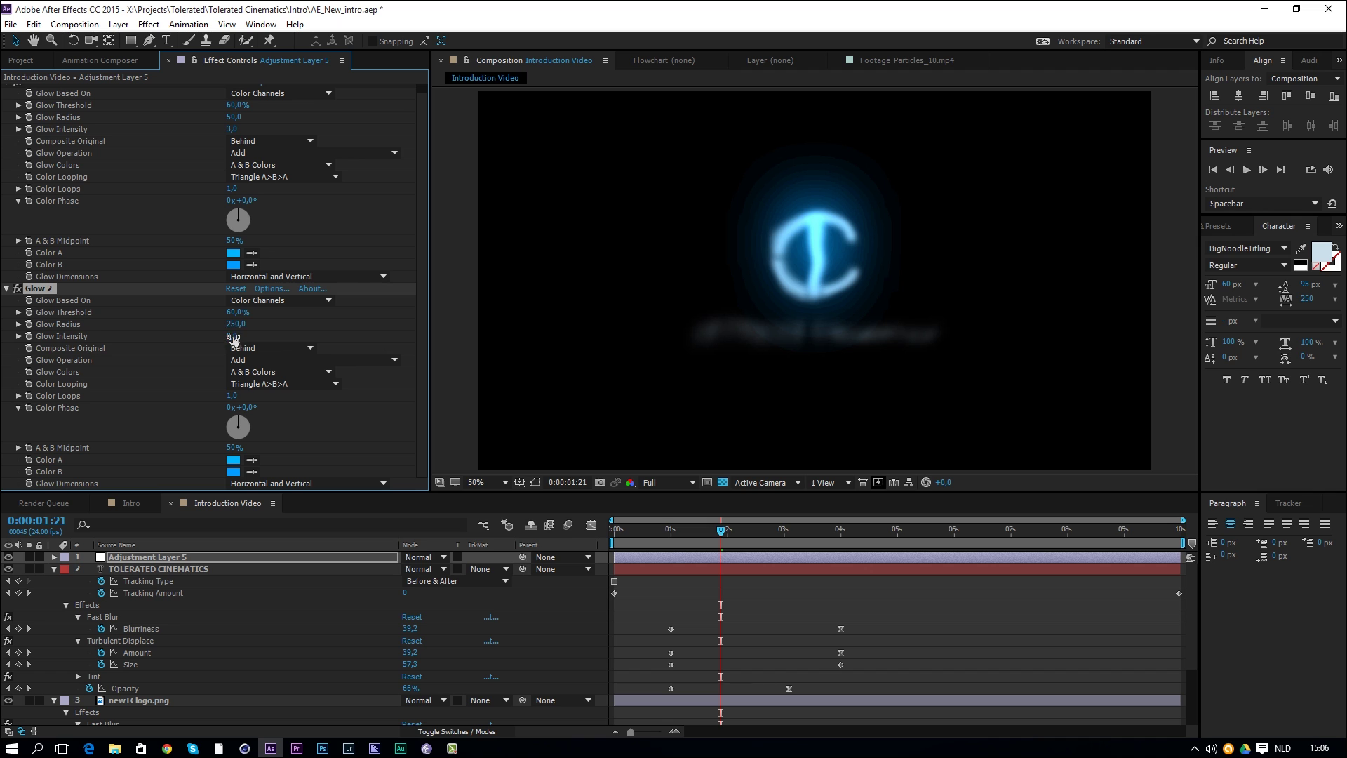
- Reduce the Glow 2 effect to a radius of 150 and an intensity of 2,5
{"action": "left_click", "coordinate": [233, 336]}
{"action": "type", "text": "5"}
{"action": "key", "text": "Return"}
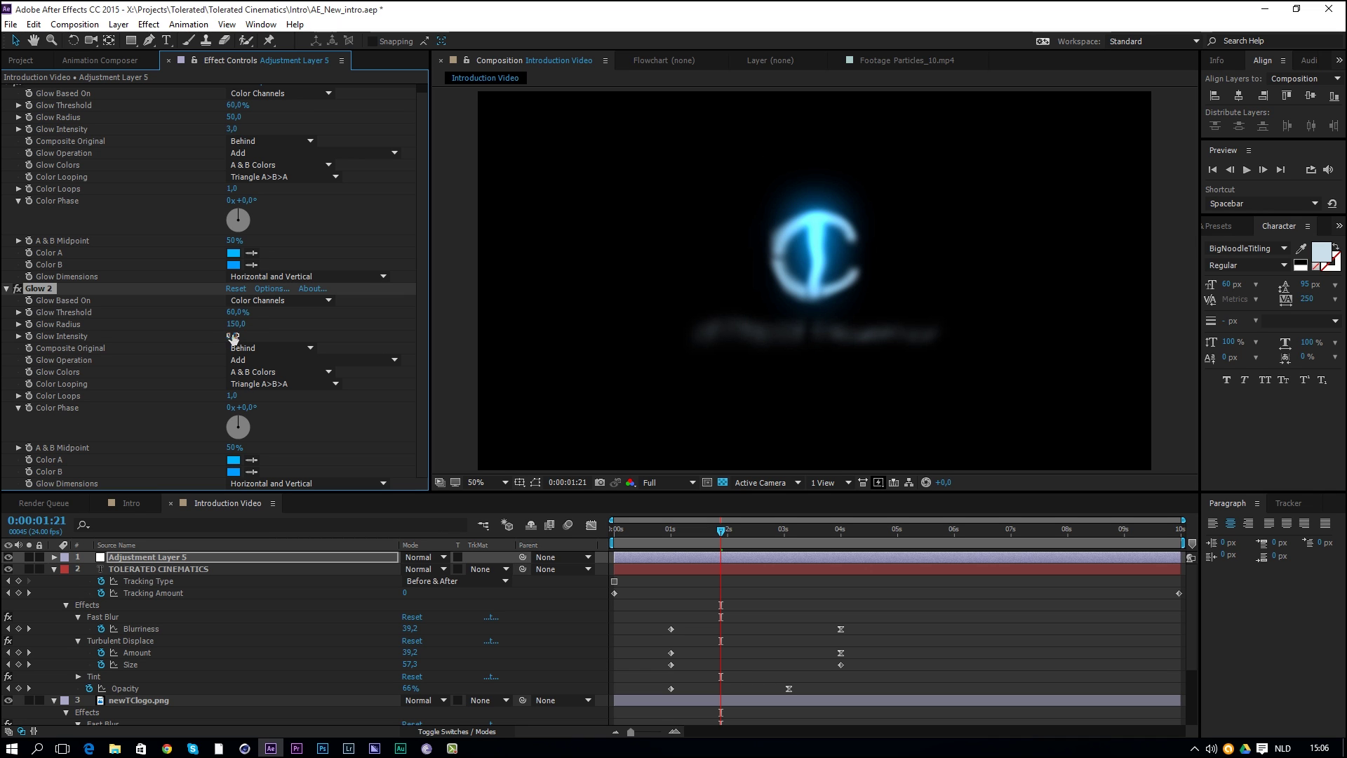
{"action": "left_click", "coordinate": [232, 336]}
{"action": "type", "text": "2.5"}
{"action": "key", "text": "Return"}
{"action": "left_click", "coordinate": [233, 337]}
{"action": "type", "text": "0,5"}
{"action": "key", "text": "Return"}
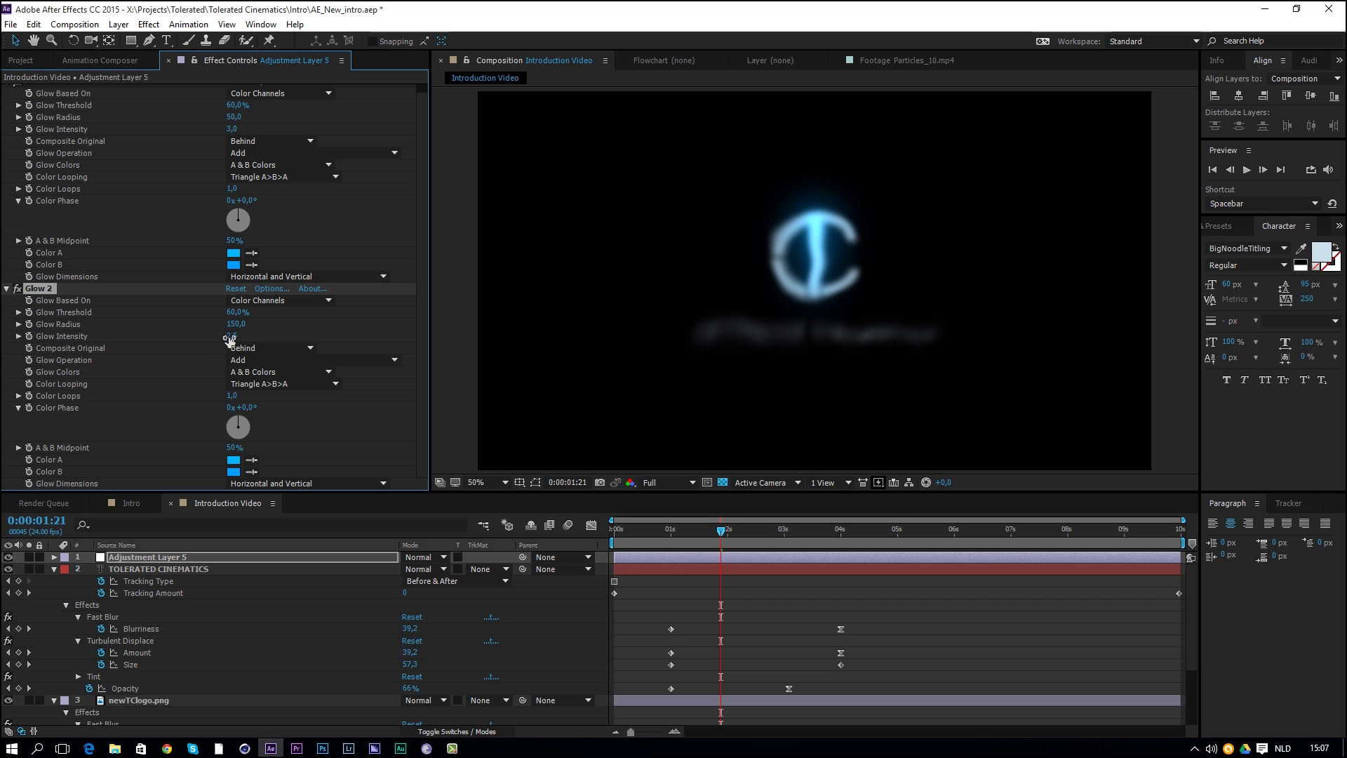
- Compare the image with Glow 2 off and on, and collapse the settings of both Glow effects
{"action": "left_click", "coordinate": [18, 288]}
{"action": "scroll", "coordinate": [169, 263], "scroll_direction": "up", "scroll_amount": 1}
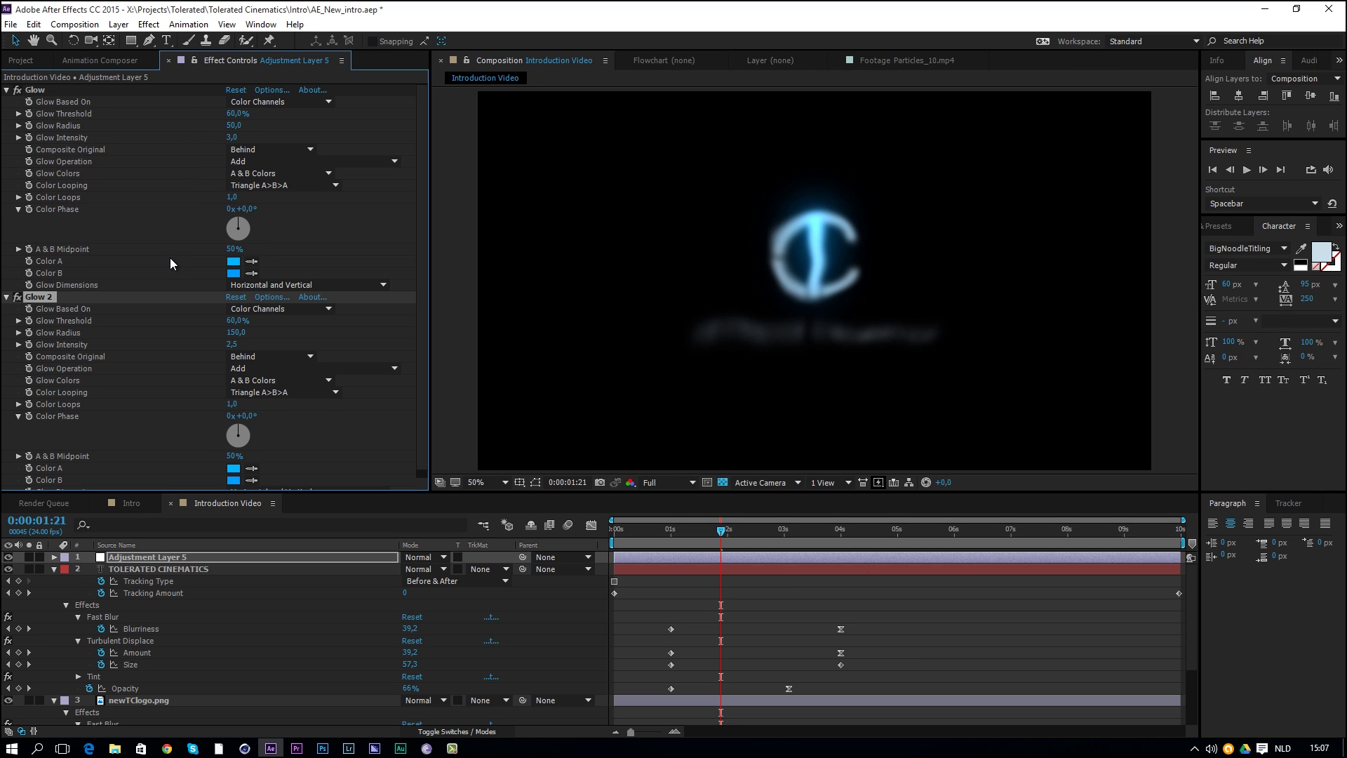
{"action": "left_click", "coordinate": [8, 89]}
{"action": "left_click", "coordinate": [6, 102]}
- Map white in the TOLERATED CINEMATICS title's Tint effect to a more saturated sky blue
{"action": "left_click", "coordinate": [175, 568]}
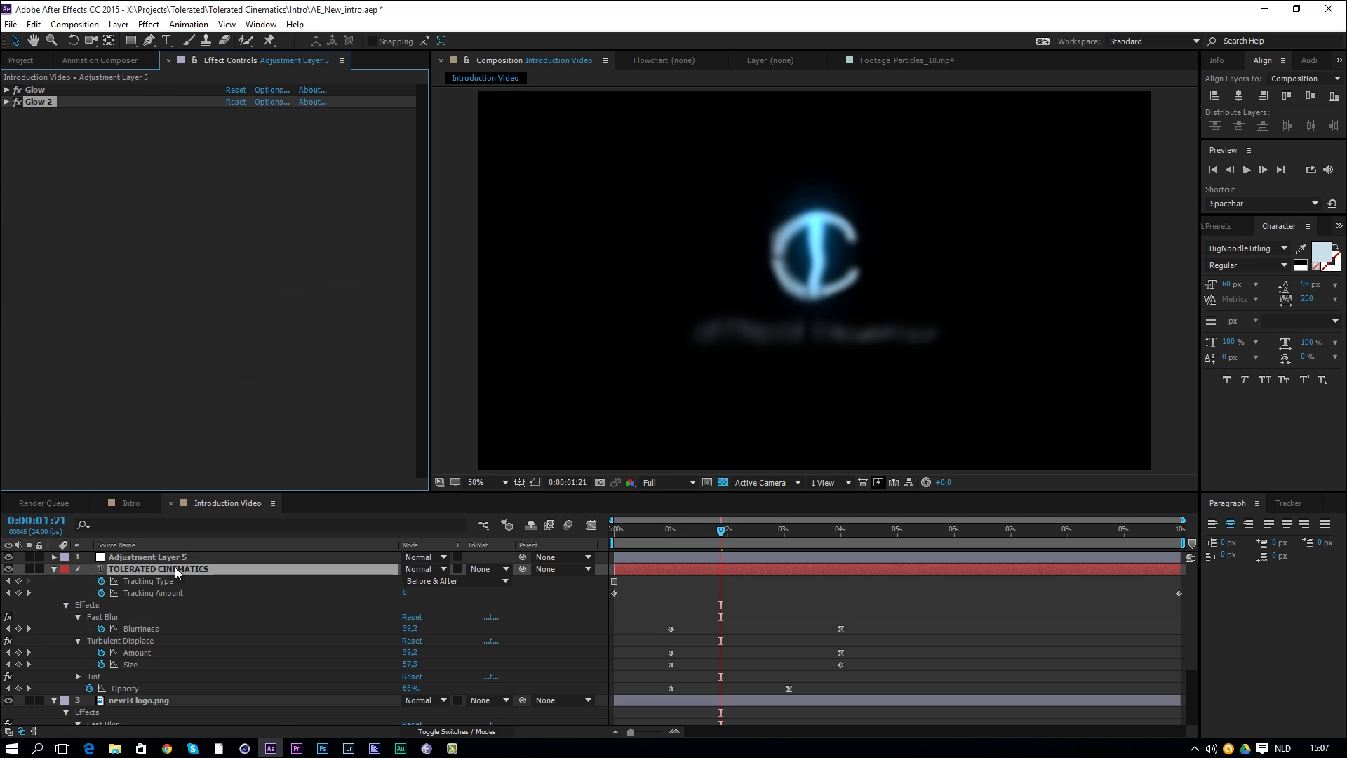
{"action": "left_click", "coordinate": [233, 320]}
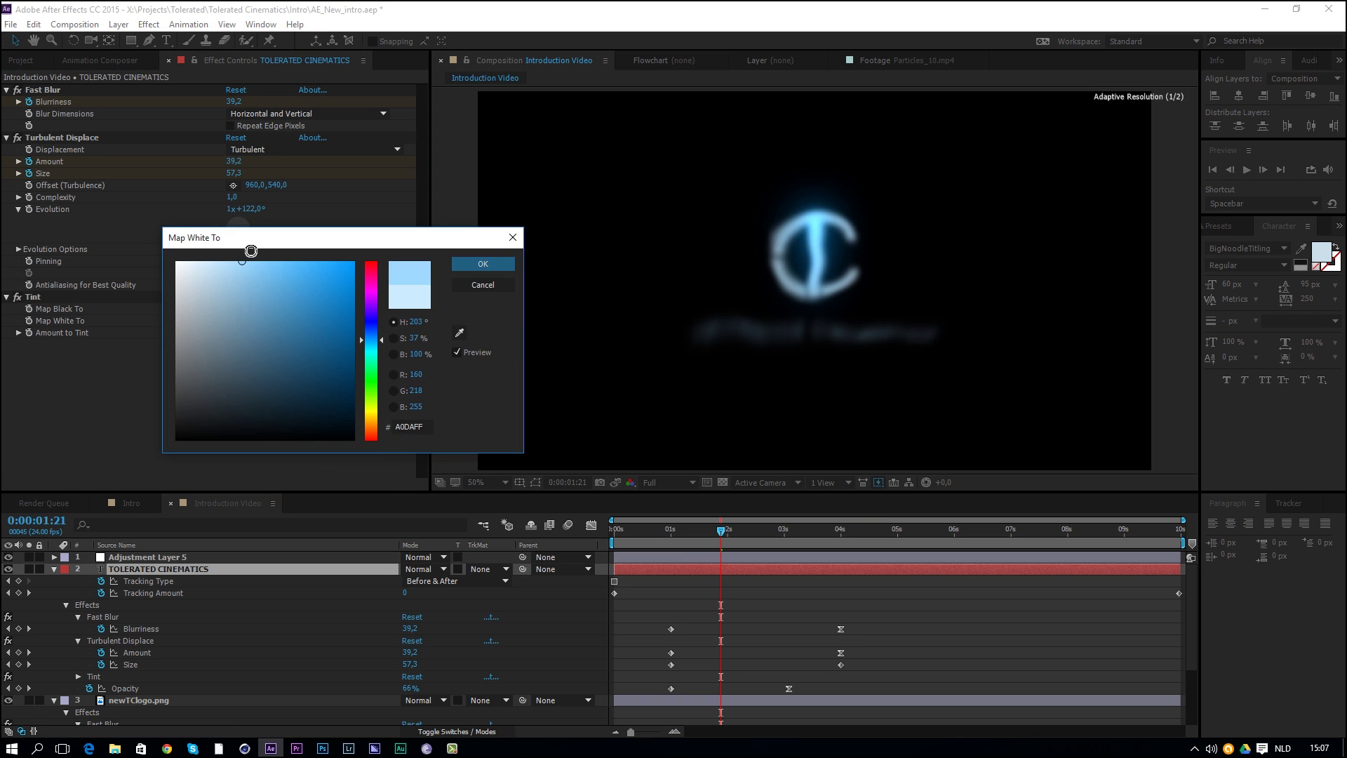
{"action": "key", "text": "Escape"}
{"action": "left_click", "coordinate": [233, 320]}
{"action": "left_click", "coordinate": [284, 258]}
{"action": "key", "text": "Return"}
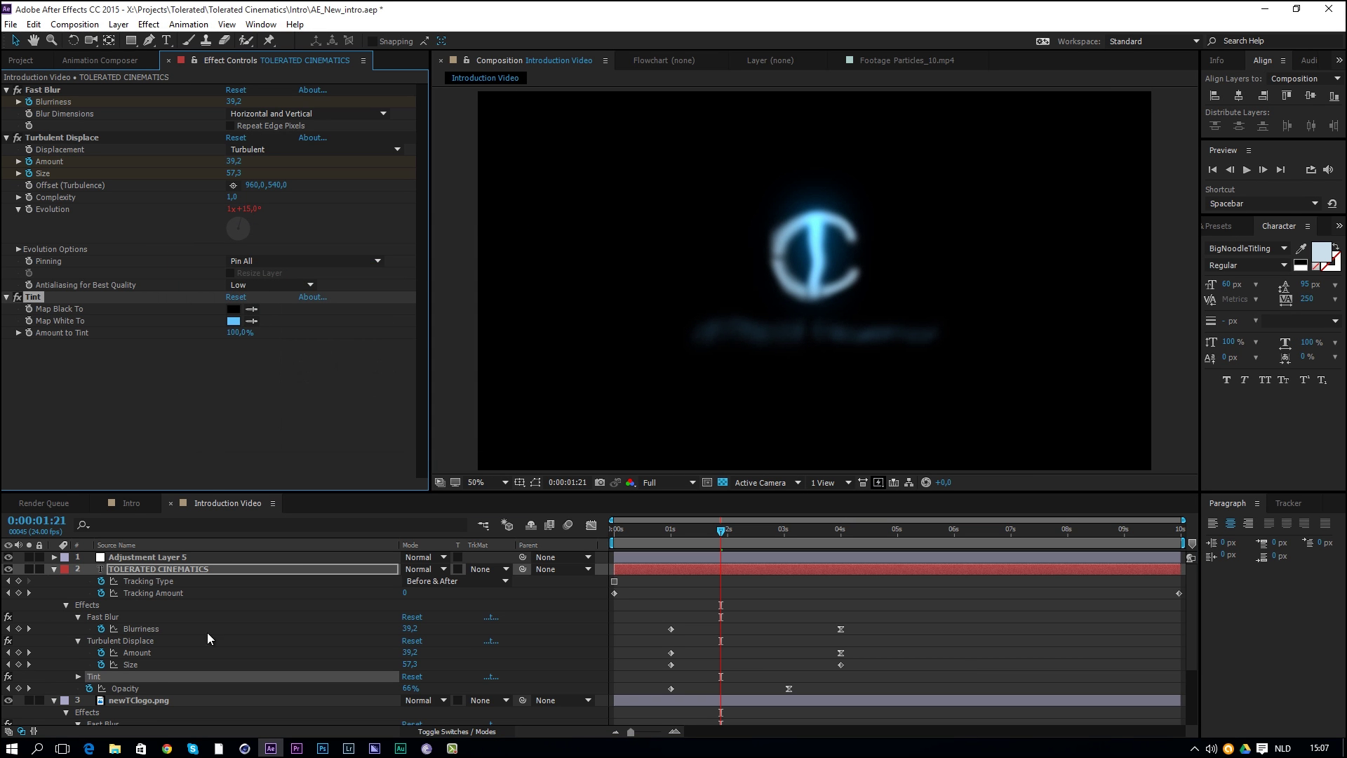
- Map white in the newTClogo.png layer's Tint effect to the very light blue E3F4FF
{"action": "left_click", "coordinate": [121, 700]}
{"action": "left_click", "coordinate": [233, 356]}
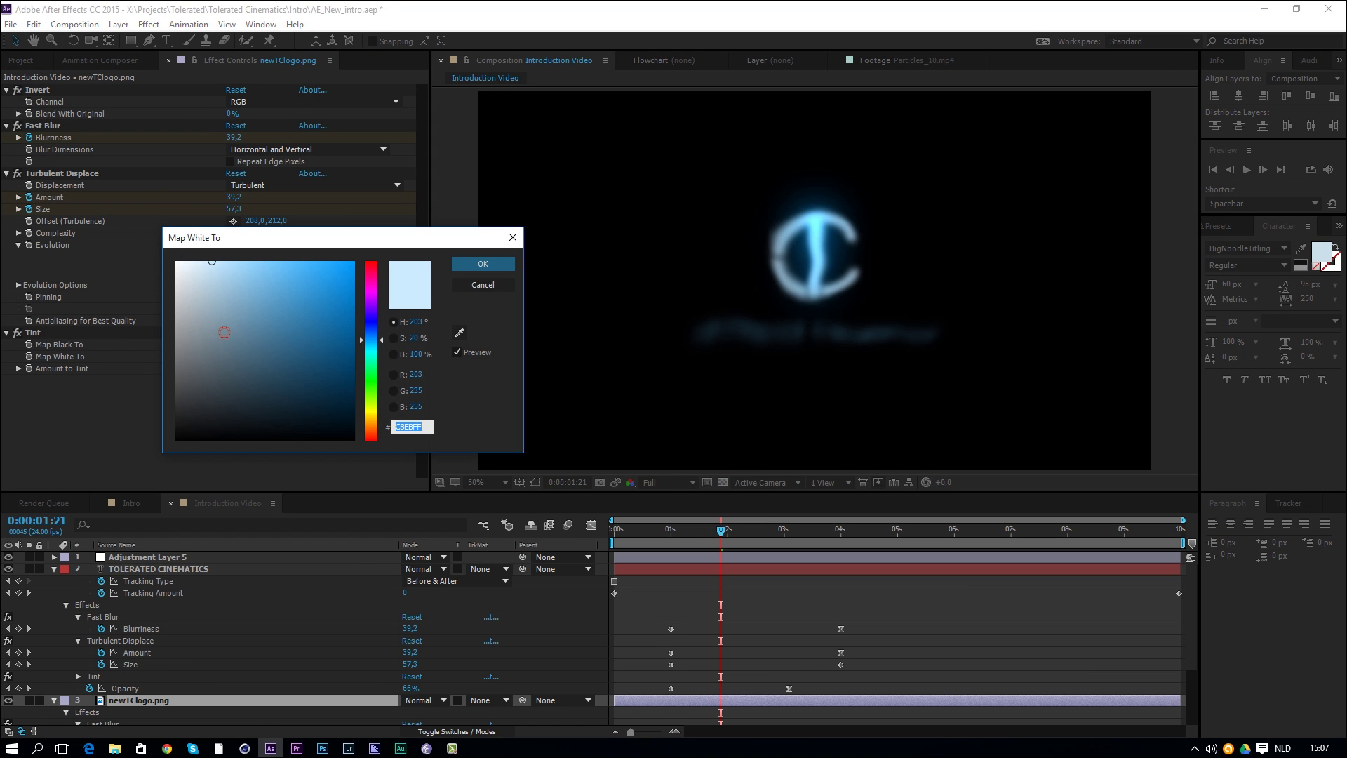
{"action": "key", "text": "Escape"}
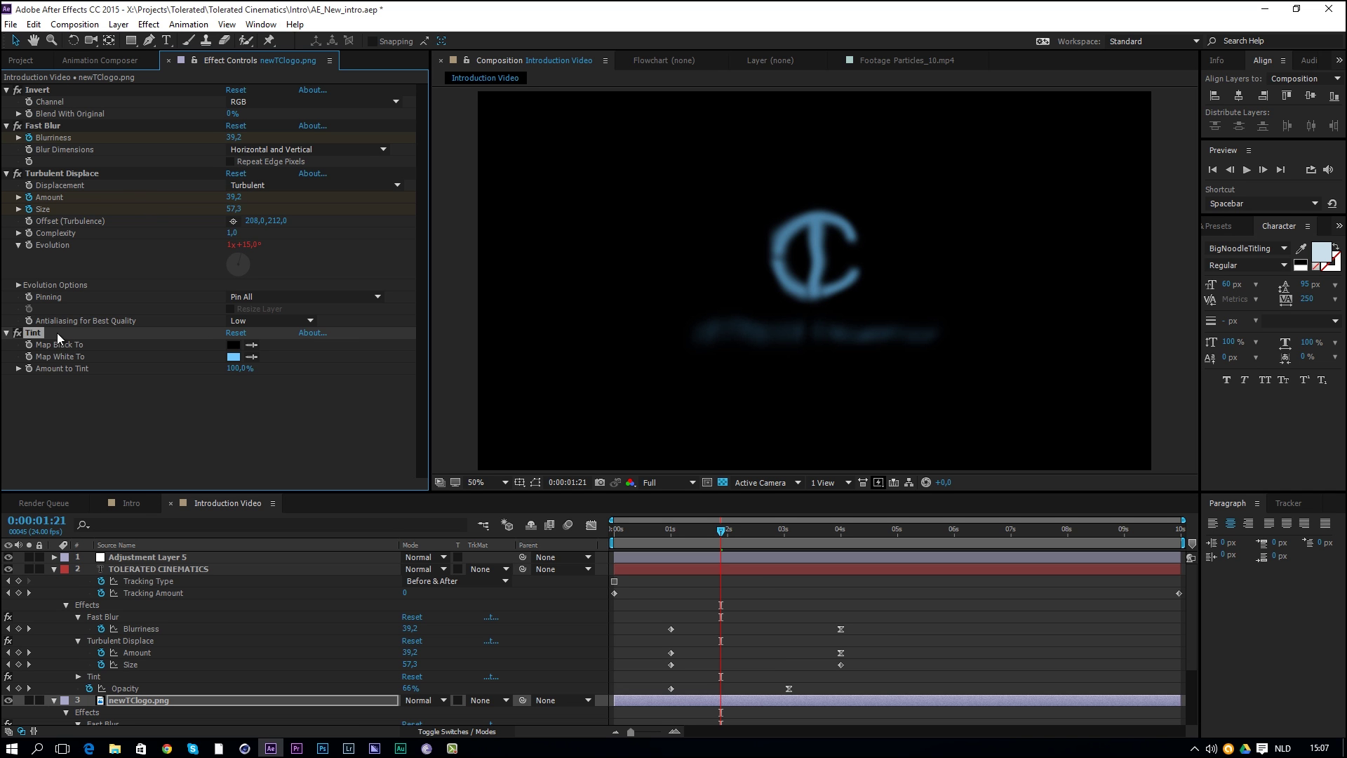
{"action": "left_click", "coordinate": [231, 354]}
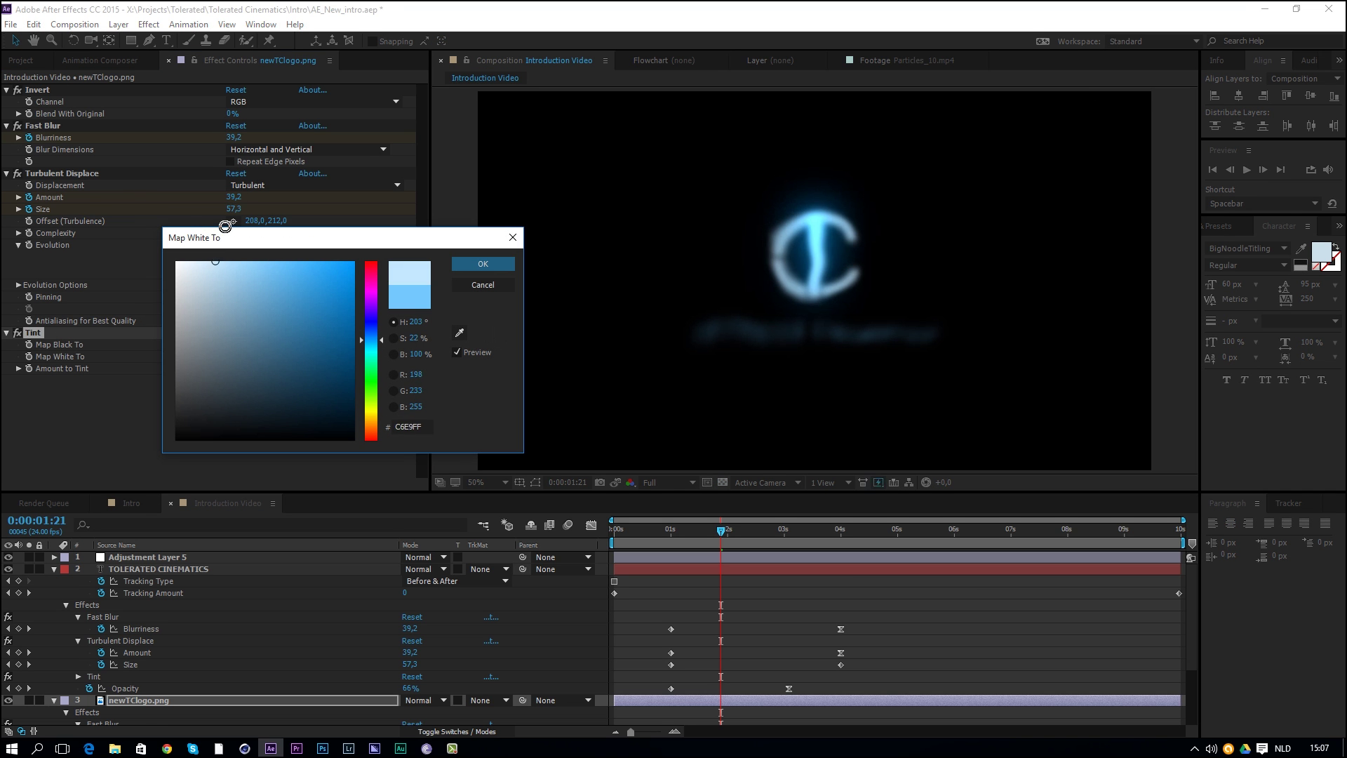
{"action": "left_click_drag", "start_coordinate": [201, 221], "coordinate": [194, 219]}
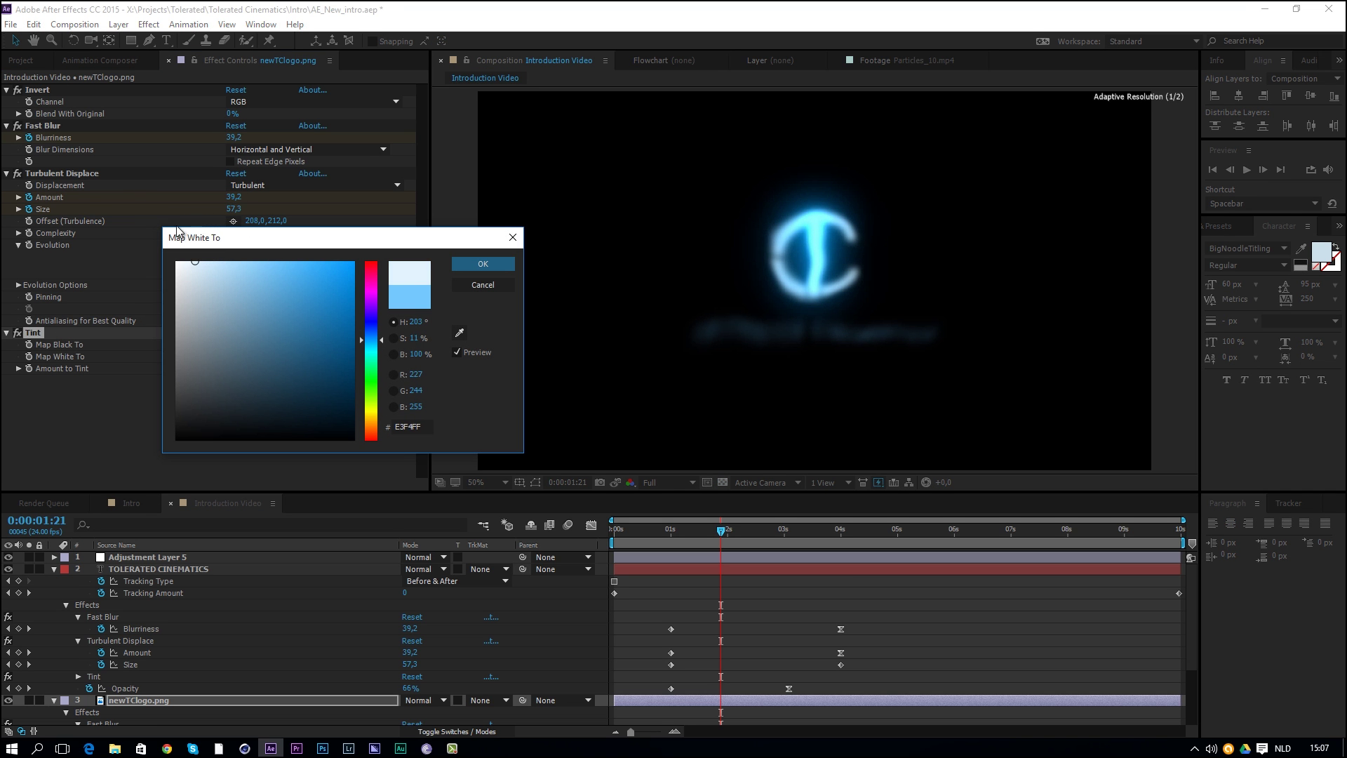
{"action": "key", "text": "Return"}
- Map white in the TOLERATED CINEMATICS title's Tint effect to the near-white blue E9F6FF
{"action": "left_click", "coordinate": [163, 571]}
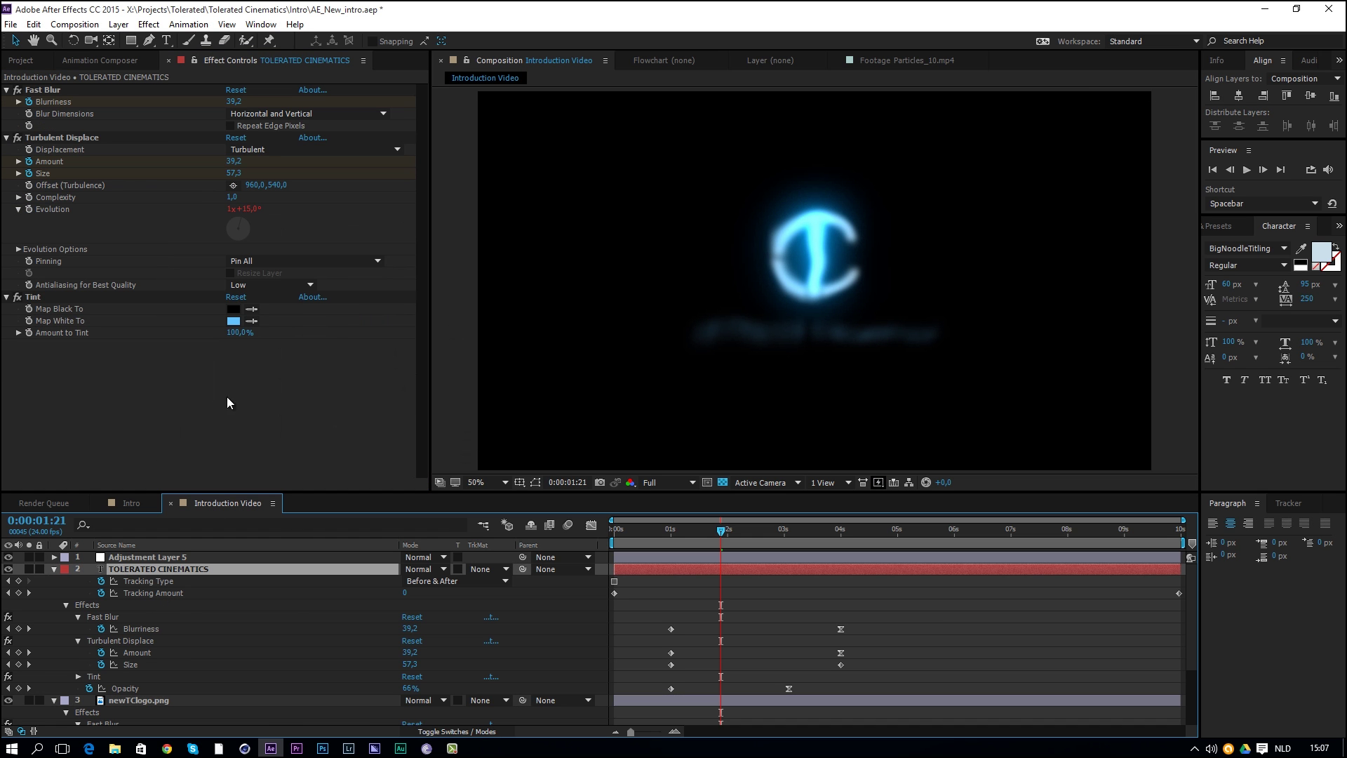
{"action": "left_click", "coordinate": [234, 320]}
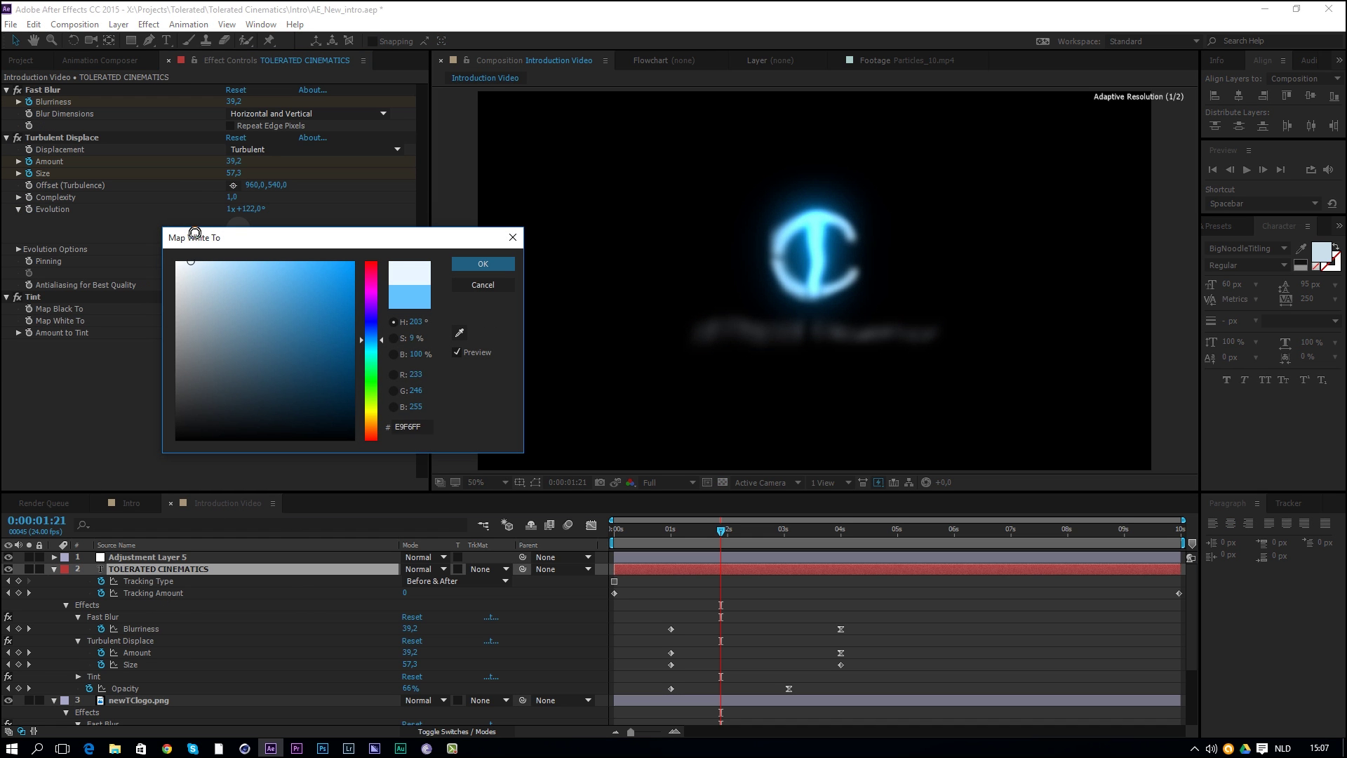
{"action": "key", "text": "Return"}
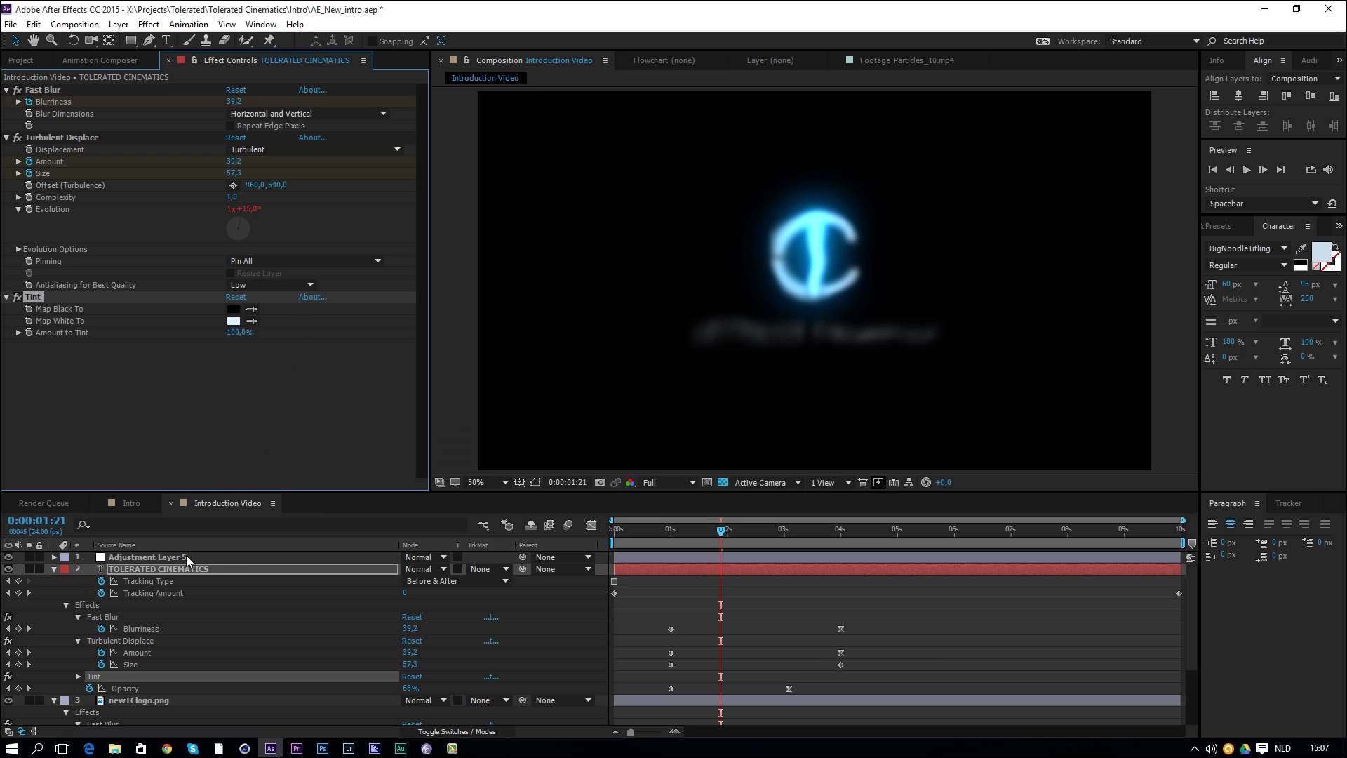
- Keyframe the Glow Intensity of both Glow effects on the adjustment layer at 0:00:01:21 and reveal the keyframes in the timeline
{"action": "left_click", "coordinate": [156, 559]}
{"action": "left_click", "coordinate": [7, 102]}
{"action": "left_click", "coordinate": [7, 90]}
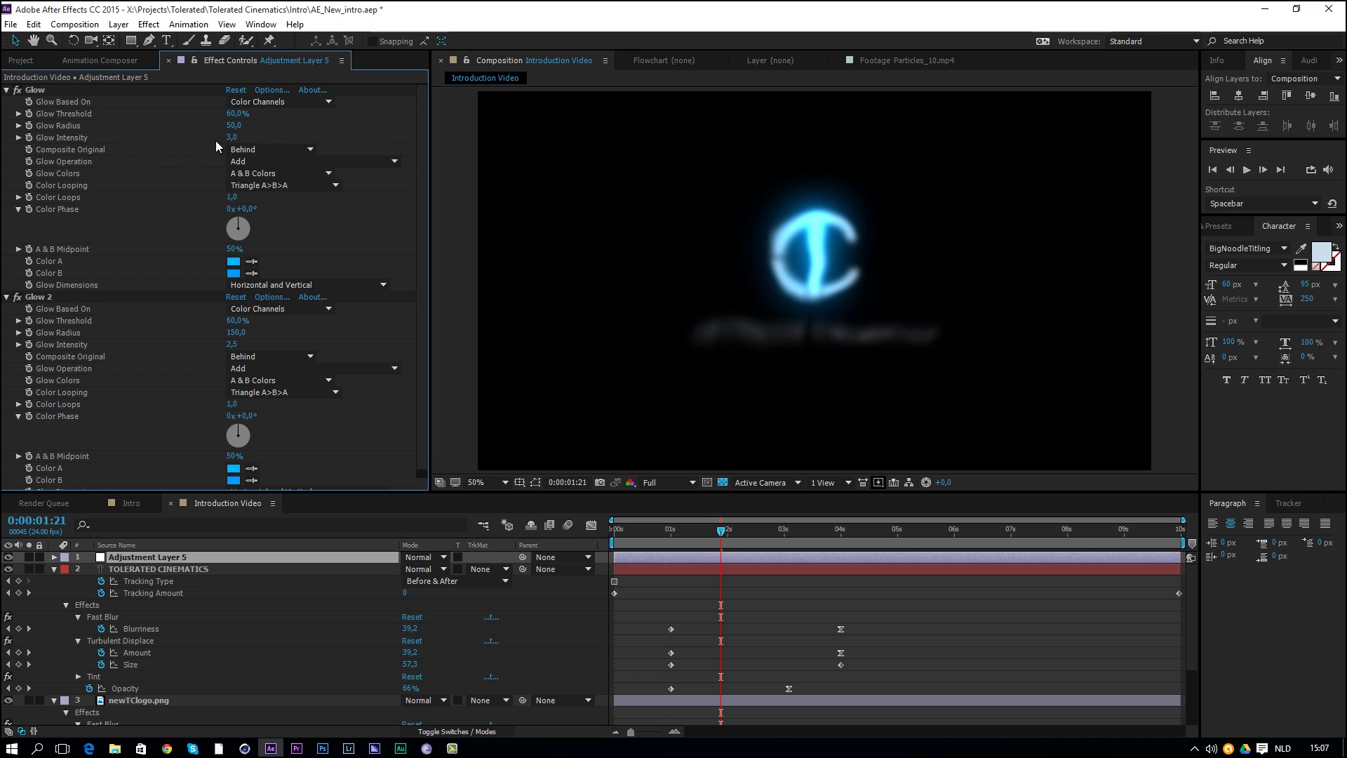
{"action": "left_click", "coordinate": [26, 137]}
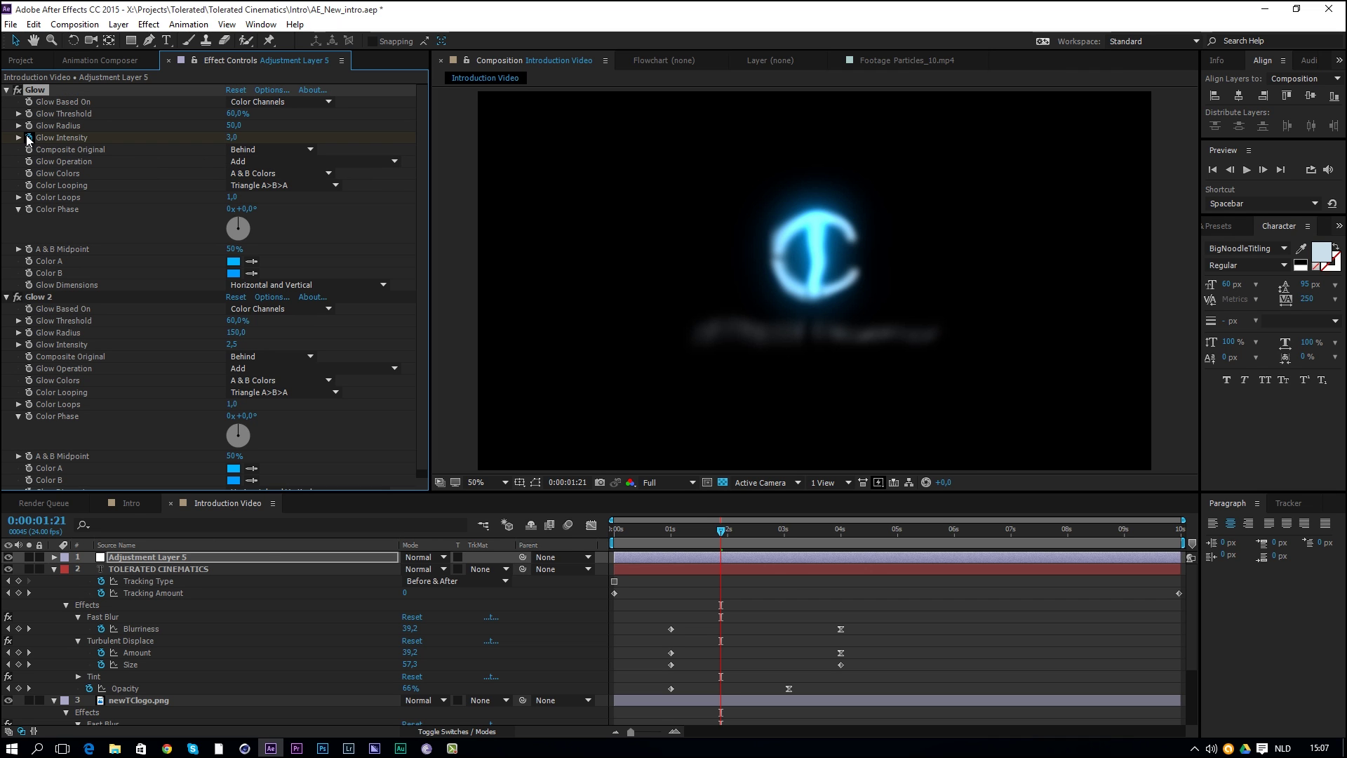
{"action": "left_click", "coordinate": [28, 345]}
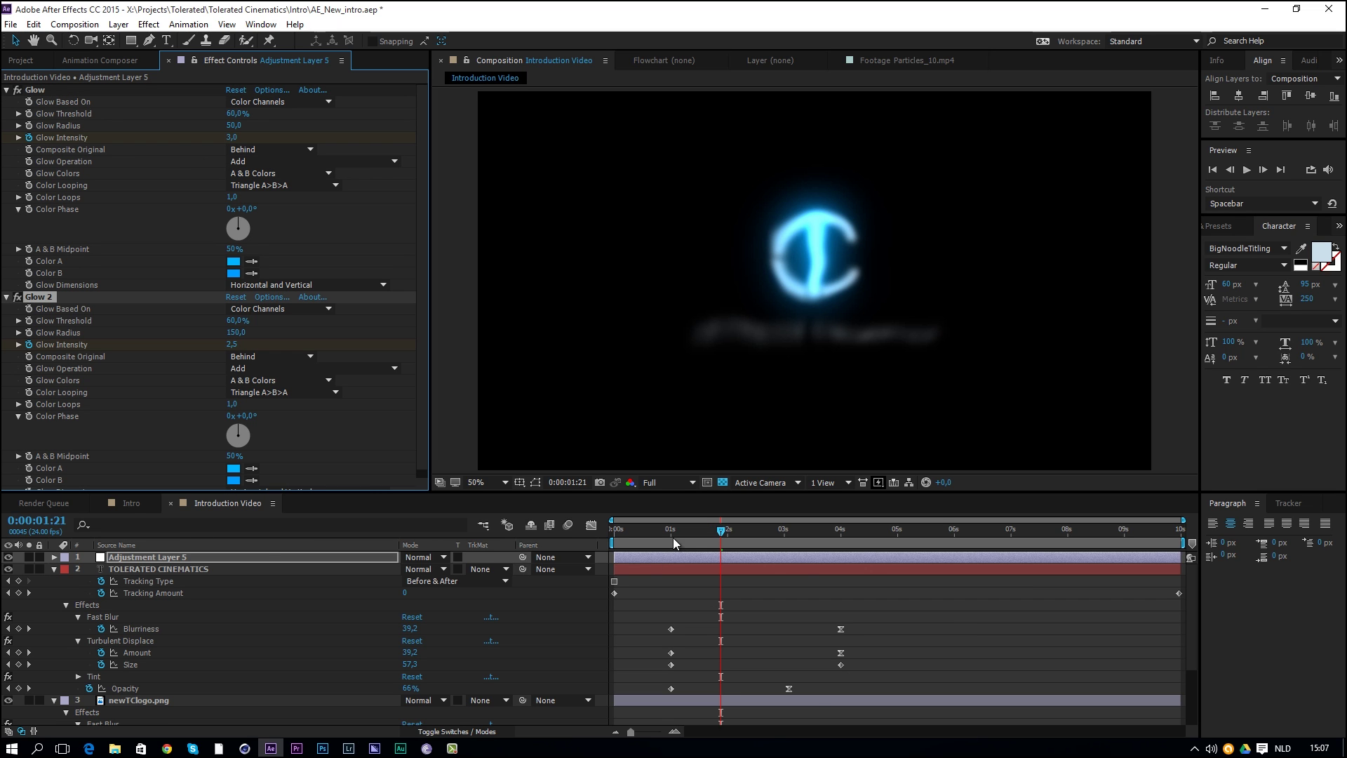
{"action": "key", "text": "u"}
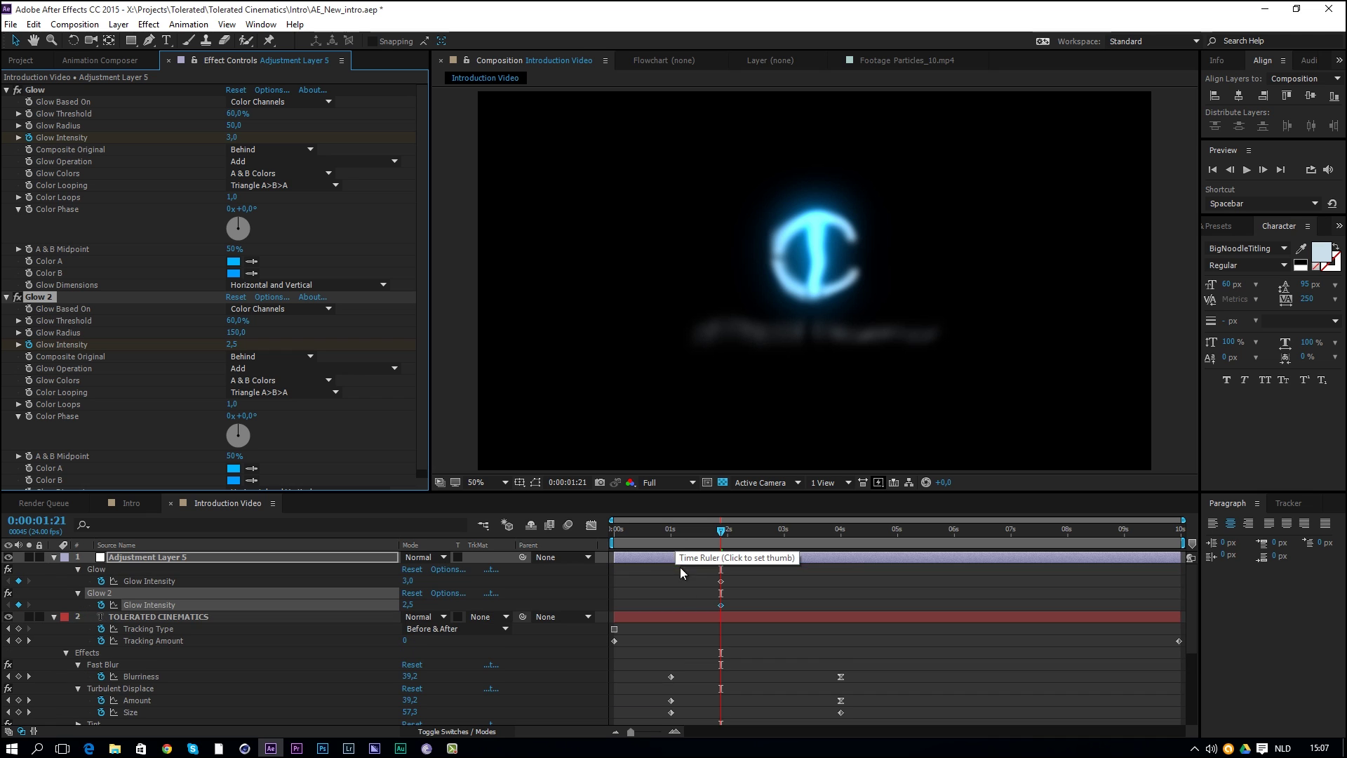
- Set the Glow Intensity of both Glow effects to 0 at 0:00:01:01
{"action": "left_click_drag", "start_coordinate": [720, 530], "coordinate": [672, 546]}
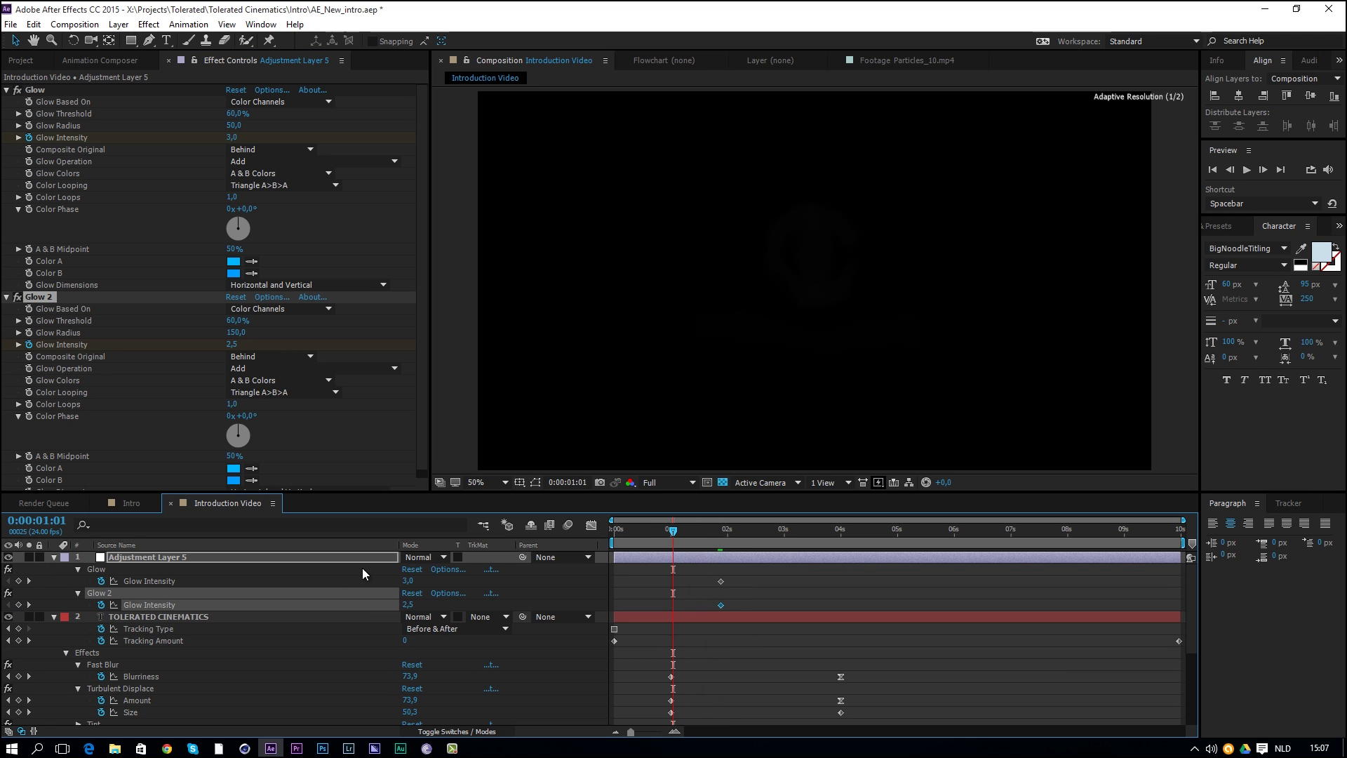
{"action": "left_click", "coordinate": [405, 605]}
{"action": "type", "text": "0"}
{"action": "left_click", "coordinate": [405, 580]}
{"action": "type", "text": "0"}
{"action": "key", "text": "Return"}
- Set the Glow Intensity of both Glow effects to 0 at 0:00:04:00
{"action": "left_click_drag", "start_coordinate": [673, 546], "coordinate": [839, 567]}
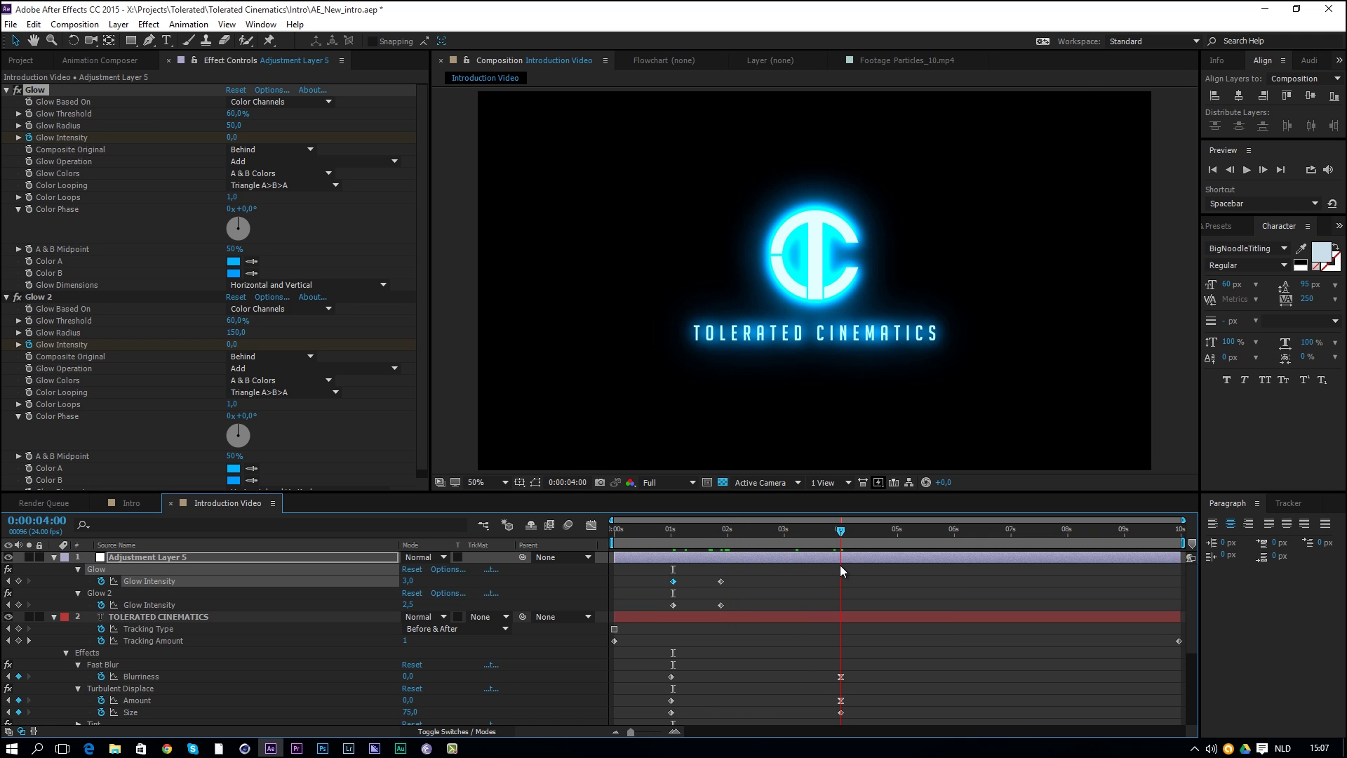
{"action": "left_click", "coordinate": [408, 581]}
{"action": "type", "text": "0"}
{"action": "left_click", "coordinate": [407, 604]}
{"action": "type", "text": "0"}
{"action": "key", "text": "Return"}
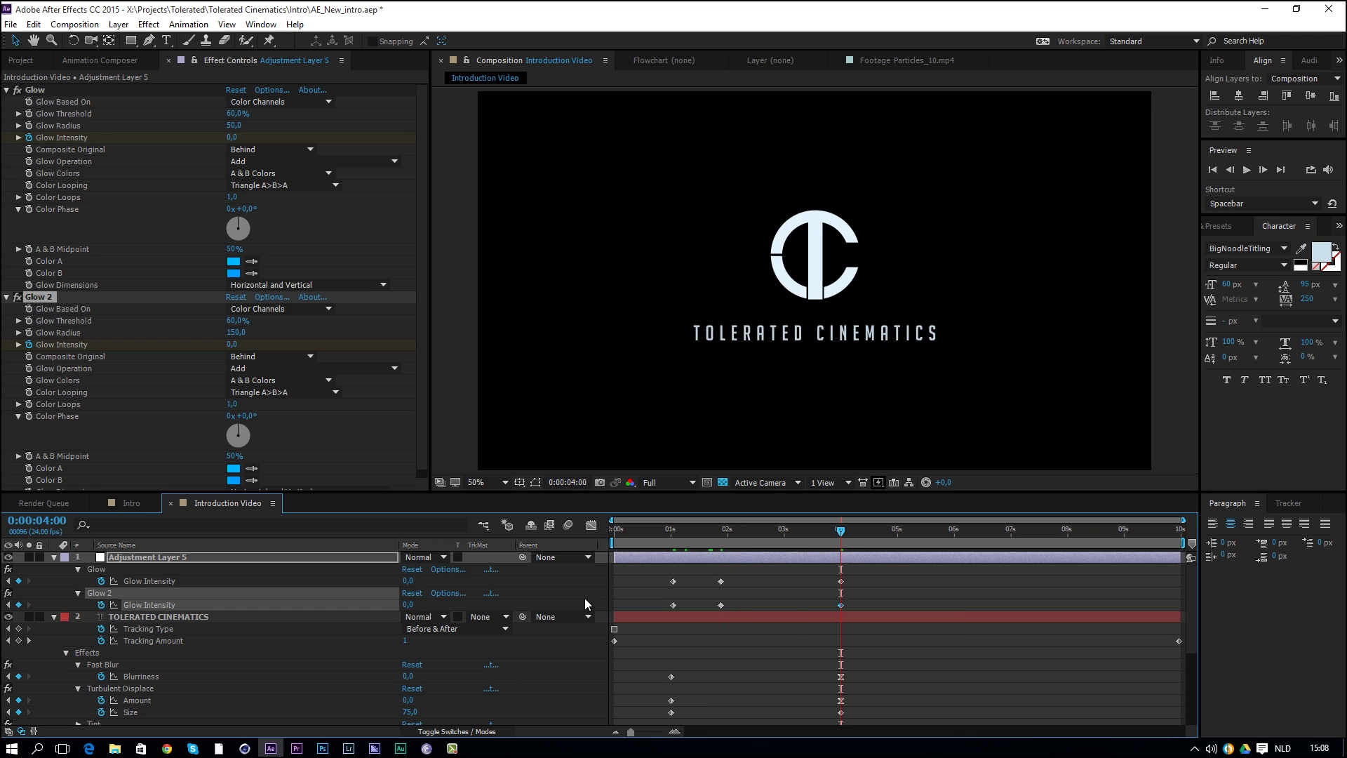
- Move the last Glow Intensity keyframes of both Glow effects earlier, to just after the 3-second mark
{"action": "left_click_drag", "start_coordinate": [841, 537], "coordinate": [755, 554]}
{"action": "left_click", "coordinate": [841, 580]}
{"action": "left_click", "coordinate": [840, 605], "text": "shift"}
{"action": "left_click_drag", "start_coordinate": [840, 604], "coordinate": [791, 605]}
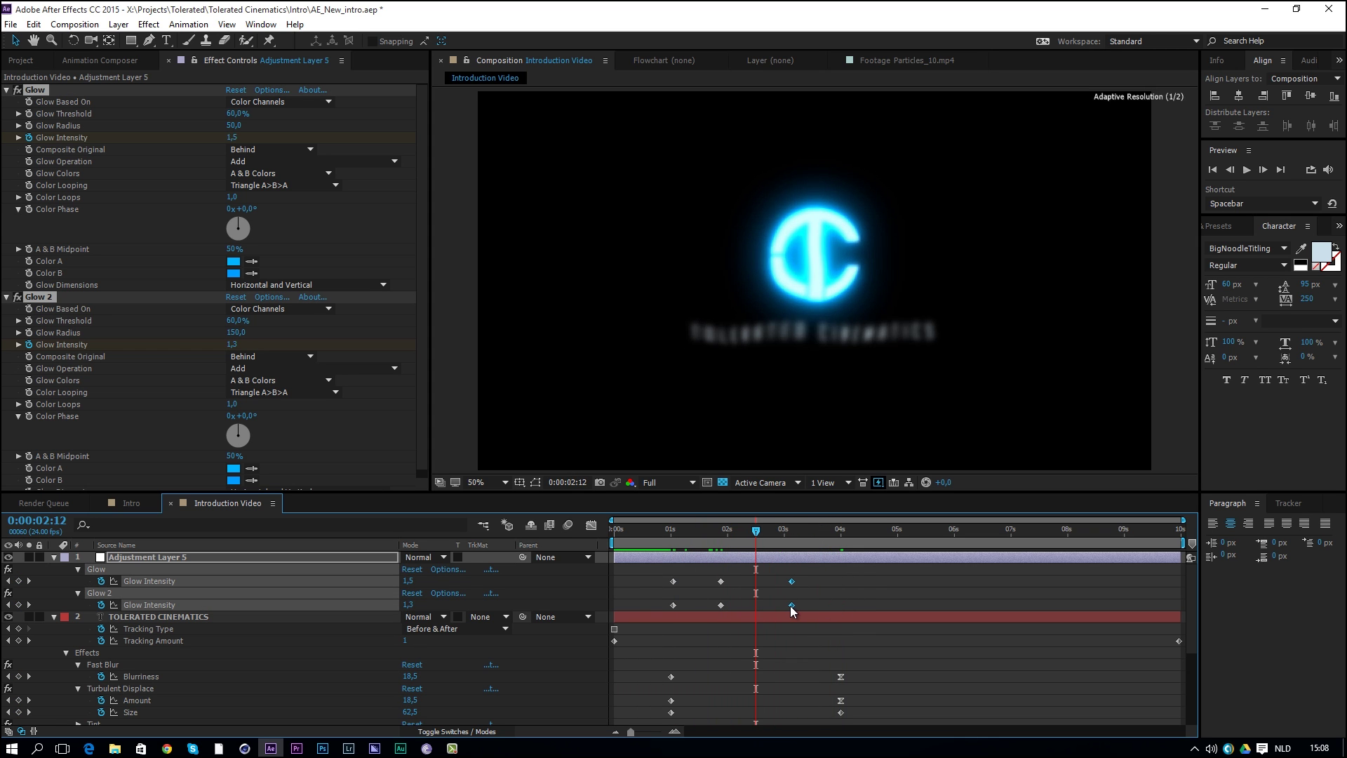
- At 0:00:01:21, set the Glow Intensity to 2 for Glow and 1 for Glow 2
{"action": "left_click", "coordinate": [748, 542]}
{"action": "left_click", "coordinate": [722, 540]}
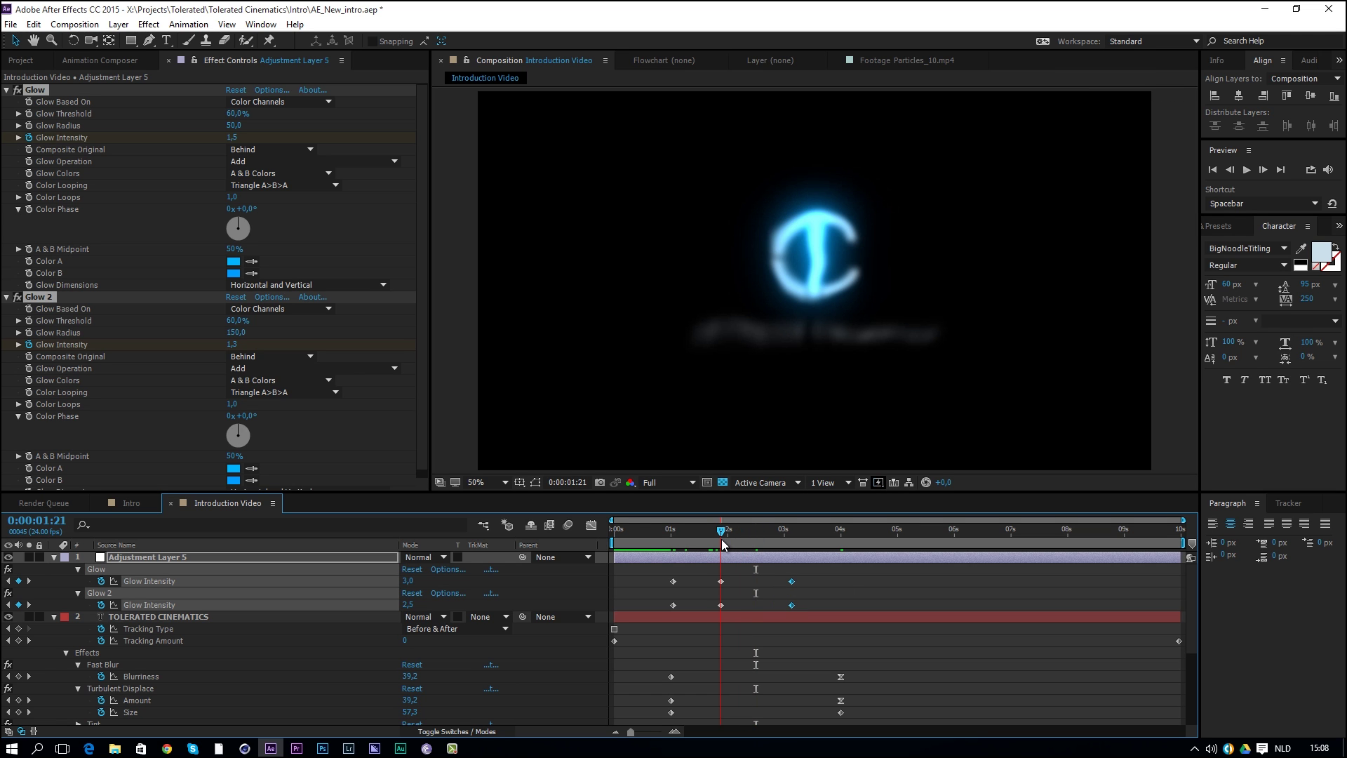
{"action": "left_click", "coordinate": [277, 138]}
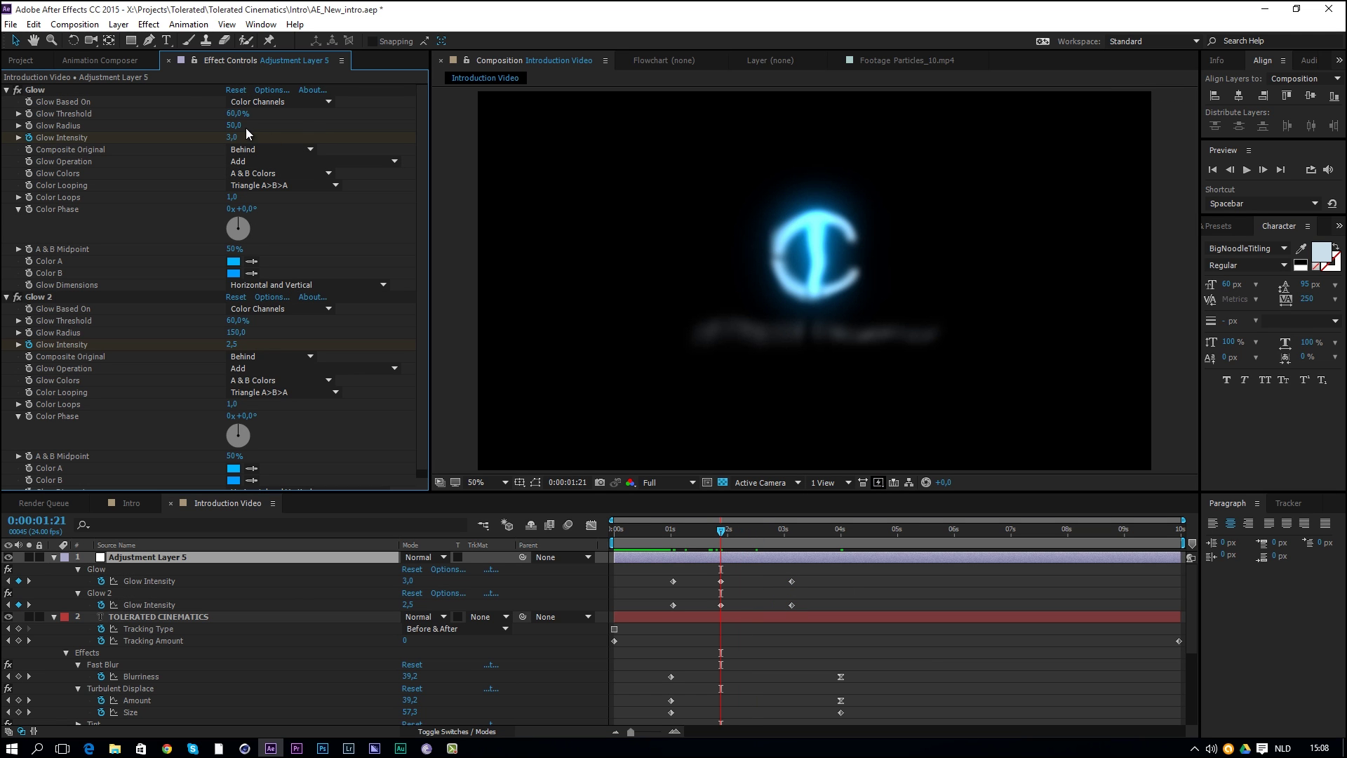
{"action": "type", "text": "2"}
{"action": "key", "text": "Return"}
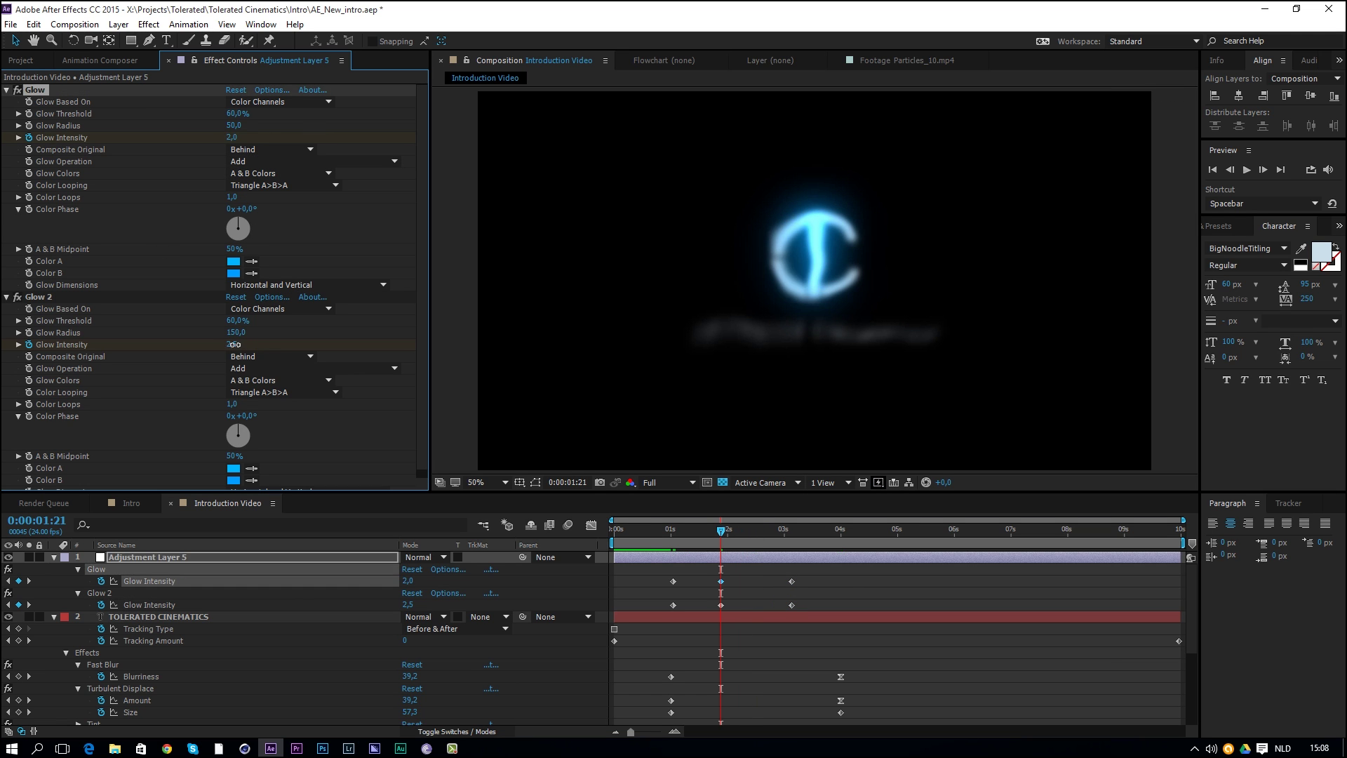
{"action": "left_click", "coordinate": [232, 344]}
{"action": "type", "text": "1"}
{"action": "key", "text": "Return"}
- Lower the Glow Intensity keyframes at 0:00:01:21 to 1 for Glow and 0,5 for Glow 2, and preview the following frames
{"action": "mouse_move", "coordinate": [722, 530]}
{"action": "left_mouse_down"}
{"action": "mouse_move", "coordinate": [759, 530]}
{"action": "mouse_move", "coordinate": [722, 540]}
{"action": "left_mouse_up"}
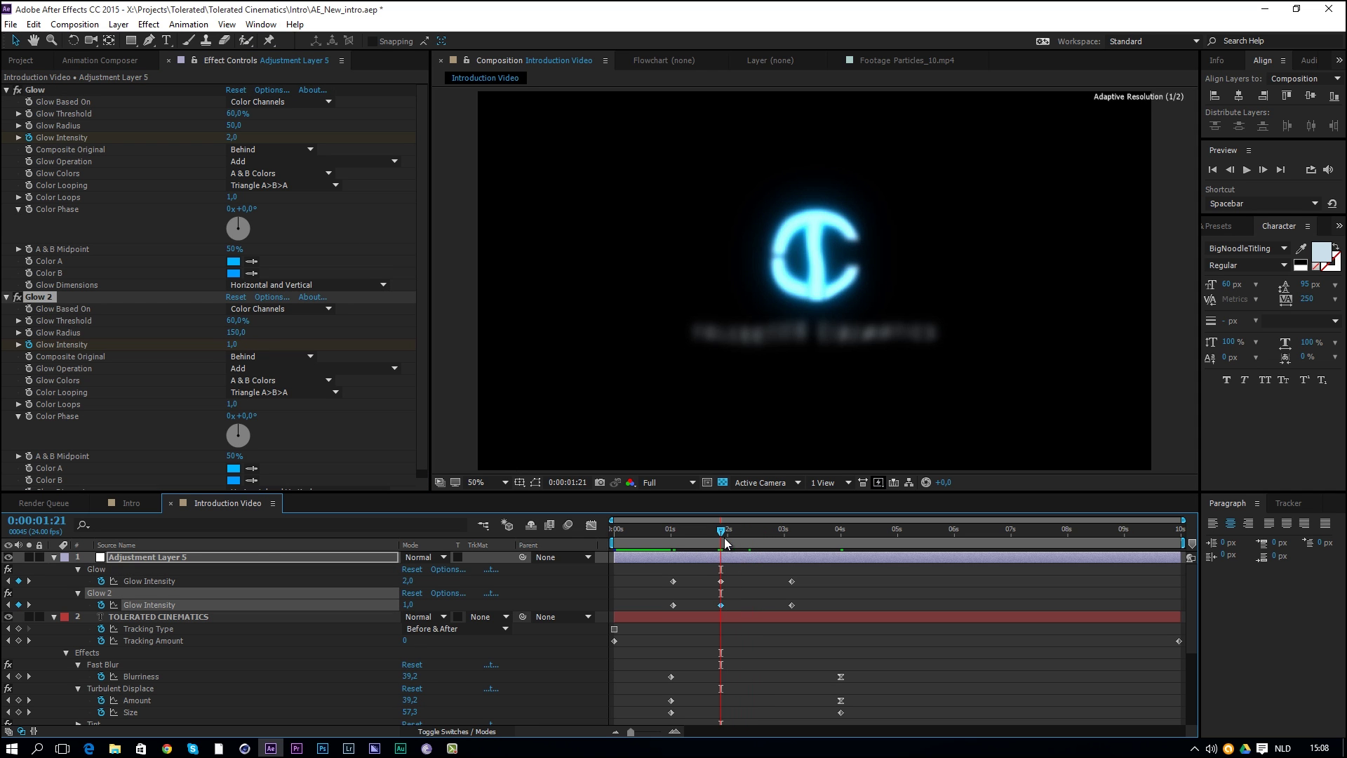
{"action": "left_click", "coordinate": [231, 137]}
{"action": "type", "text": "1"}
{"action": "key", "text": "Return"}
{"action": "left_click", "coordinate": [232, 344]}
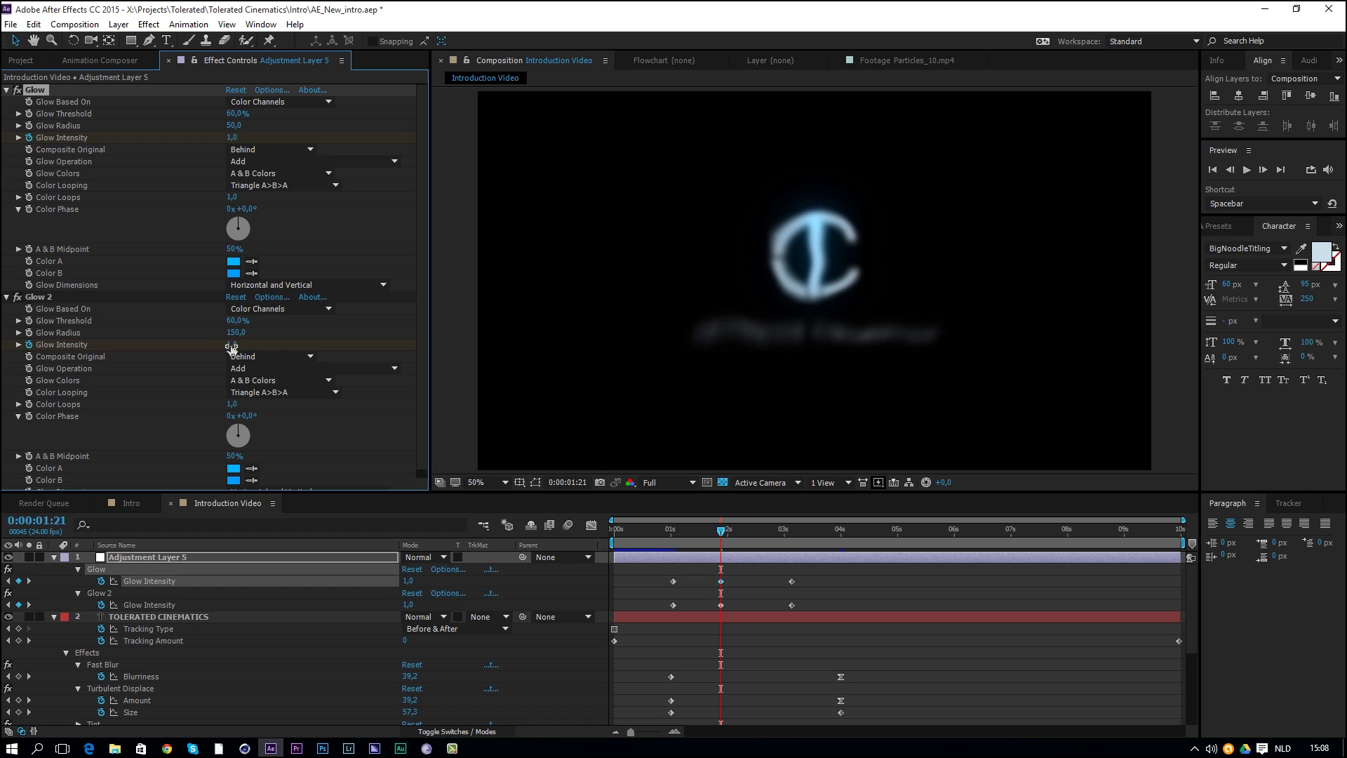
{"action": "type", "text": ",5"}
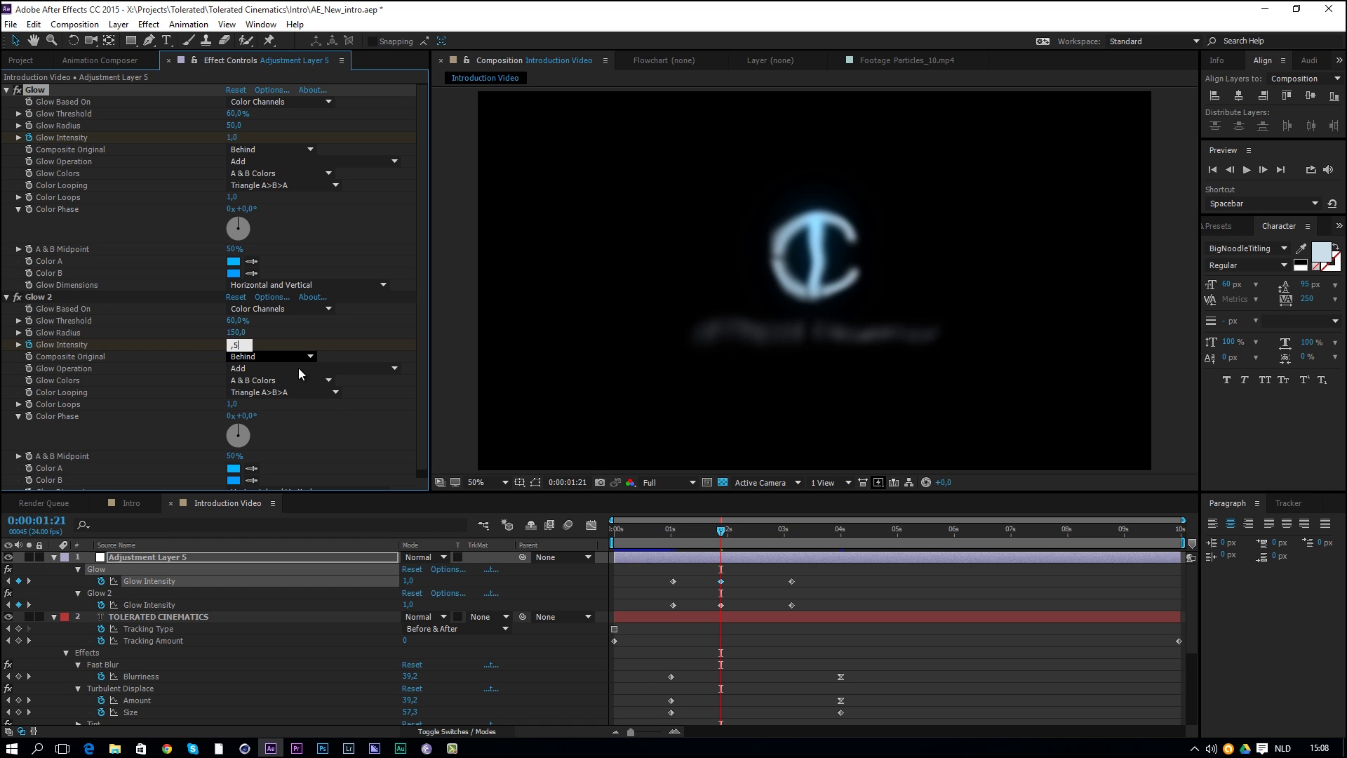
{"action": "key", "text": "Return"}
{"action": "left_click", "coordinate": [731, 533]}
{"action": "mouse_move", "coordinate": [733, 537]}
{"action": "left_mouse_down"}
{"action": "mouse_move", "coordinate": [722, 538]}
{"action": "mouse_move", "coordinate": [738, 538]}
{"action": "left_mouse_up"}
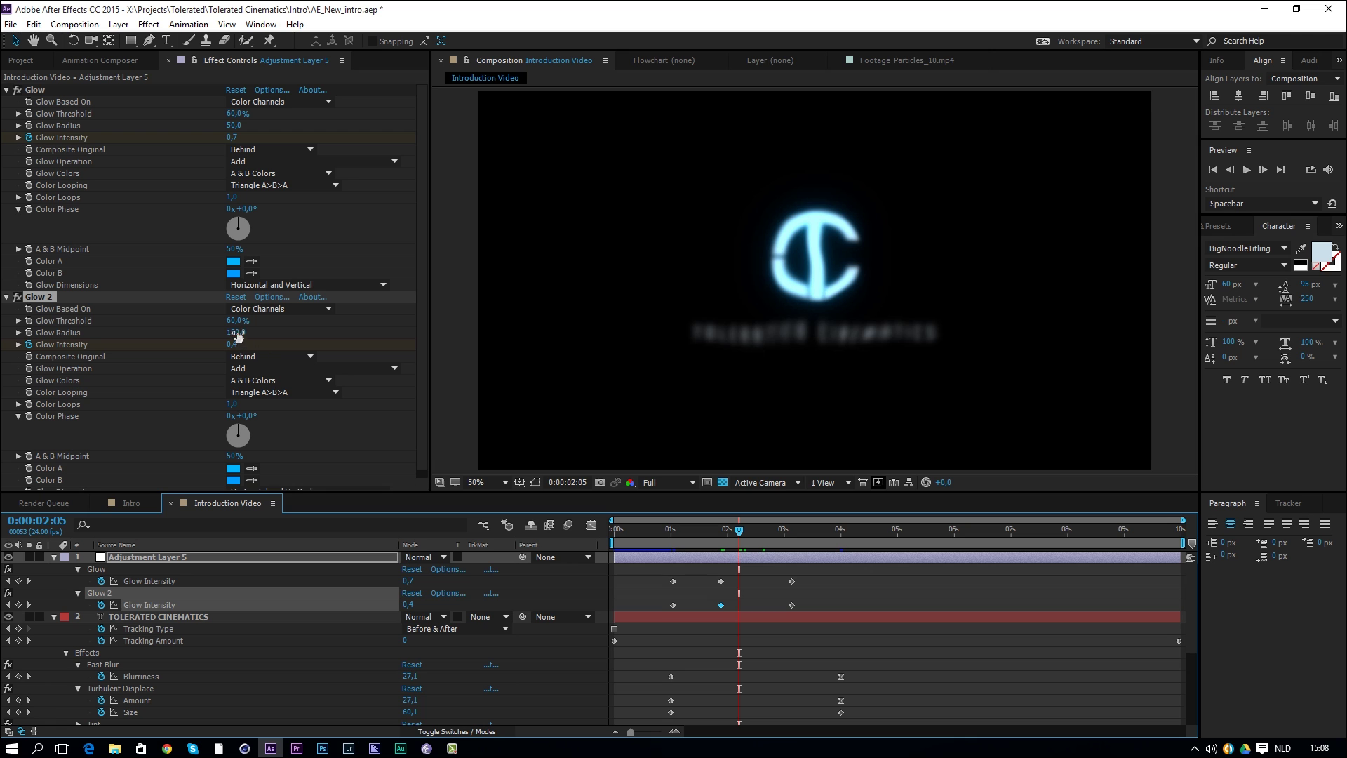
- Set the Glow Radius to 209 for Glow 2 and 105 for Glow, and collapse the properties of all layers at 0:00:04:15
{"action": "left_click_drag", "start_coordinate": [237, 333], "coordinate": [272, 334]}
{"action": "left_click_drag", "start_coordinate": [234, 126], "coordinate": [277, 126]}
{"action": "left_click_drag", "start_coordinate": [742, 533], "coordinate": [881, 594]}
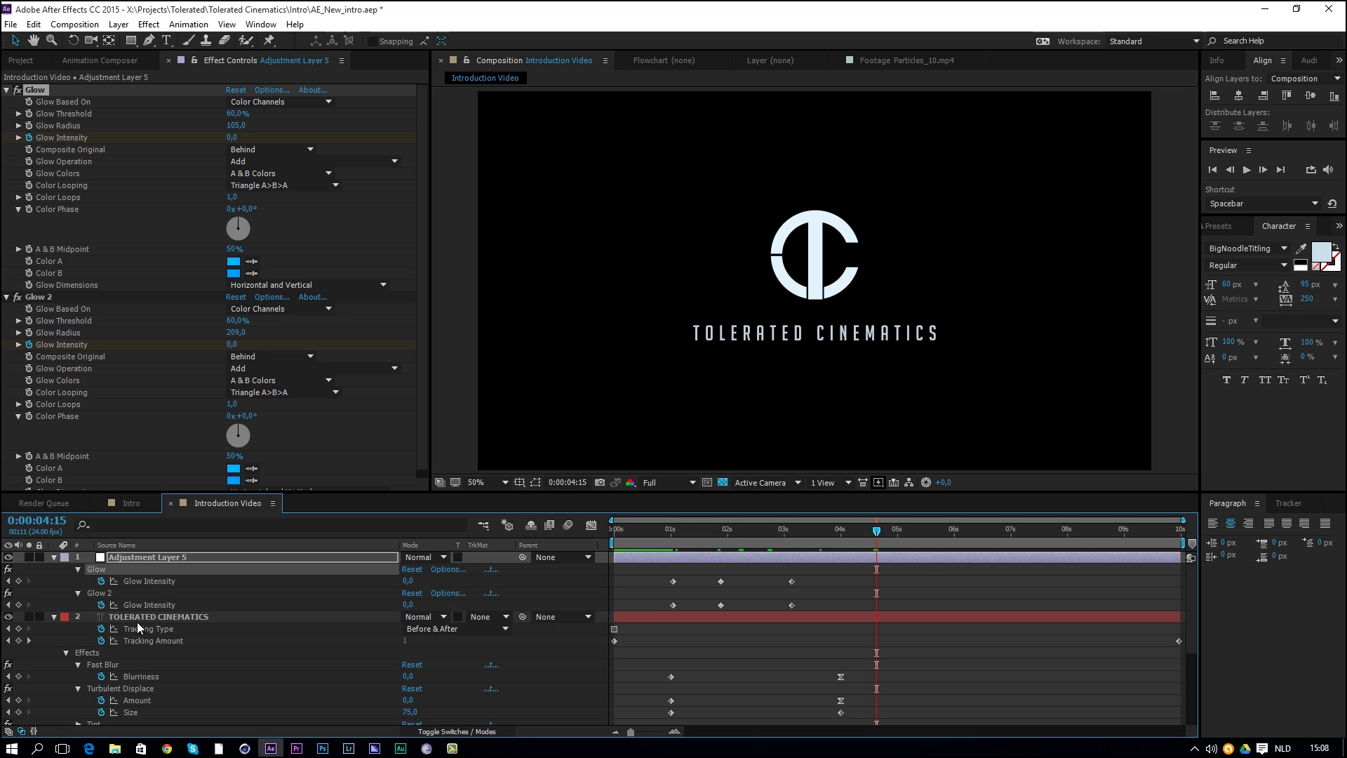
{"action": "left_click", "coordinate": [68, 616], "text": "shift"}
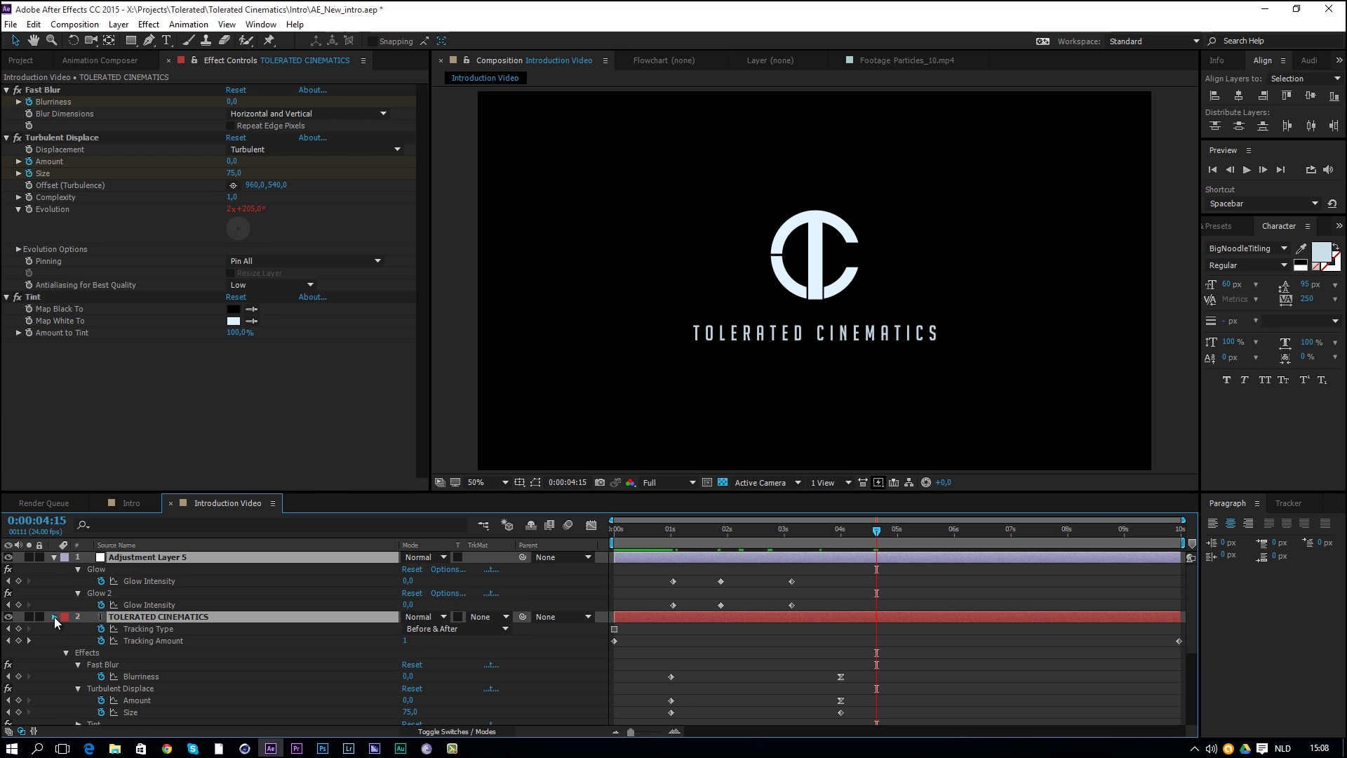
{"action": "left_click", "coordinate": [54, 617]}
- Switch to Chrome and search the Video Copilot blog for "particle"
{"action": "key", "text": "alt+Tab"}
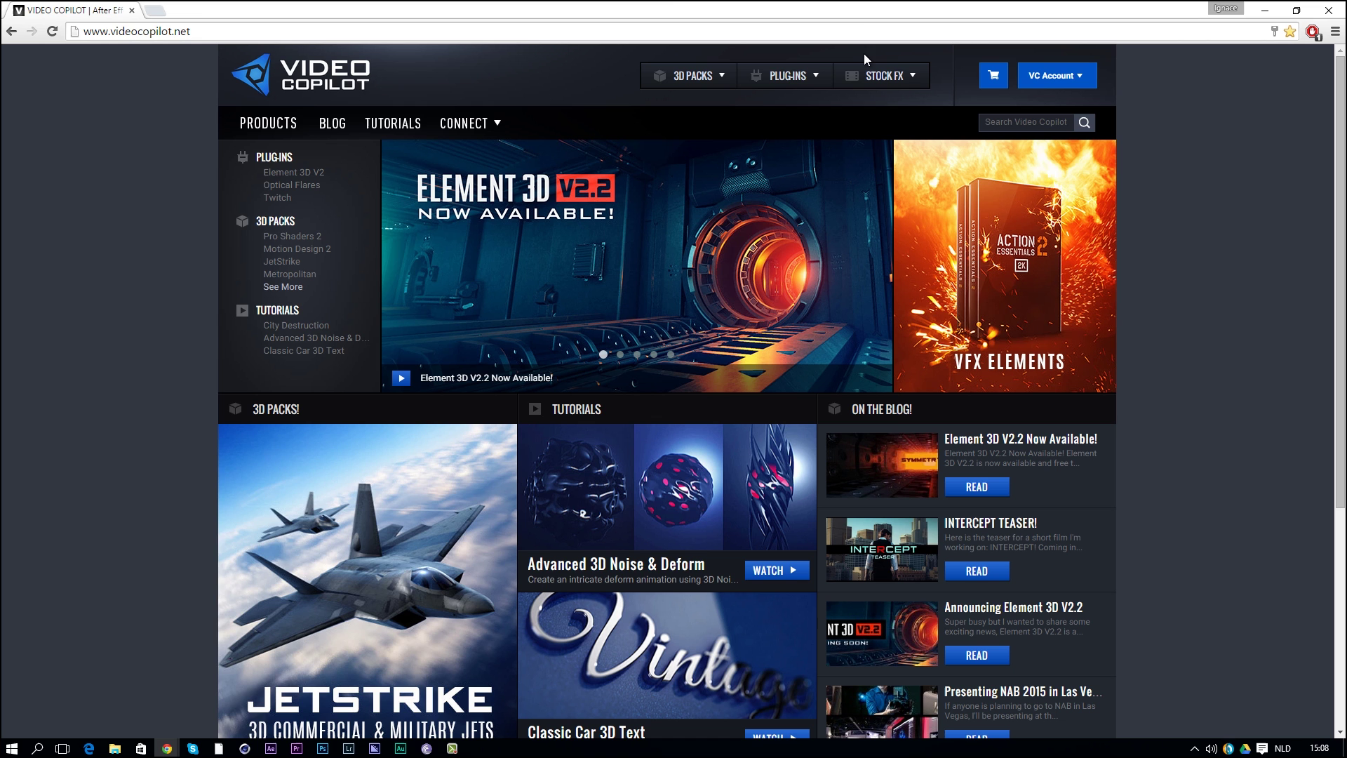
{"action": "left_click", "coordinate": [332, 124]}
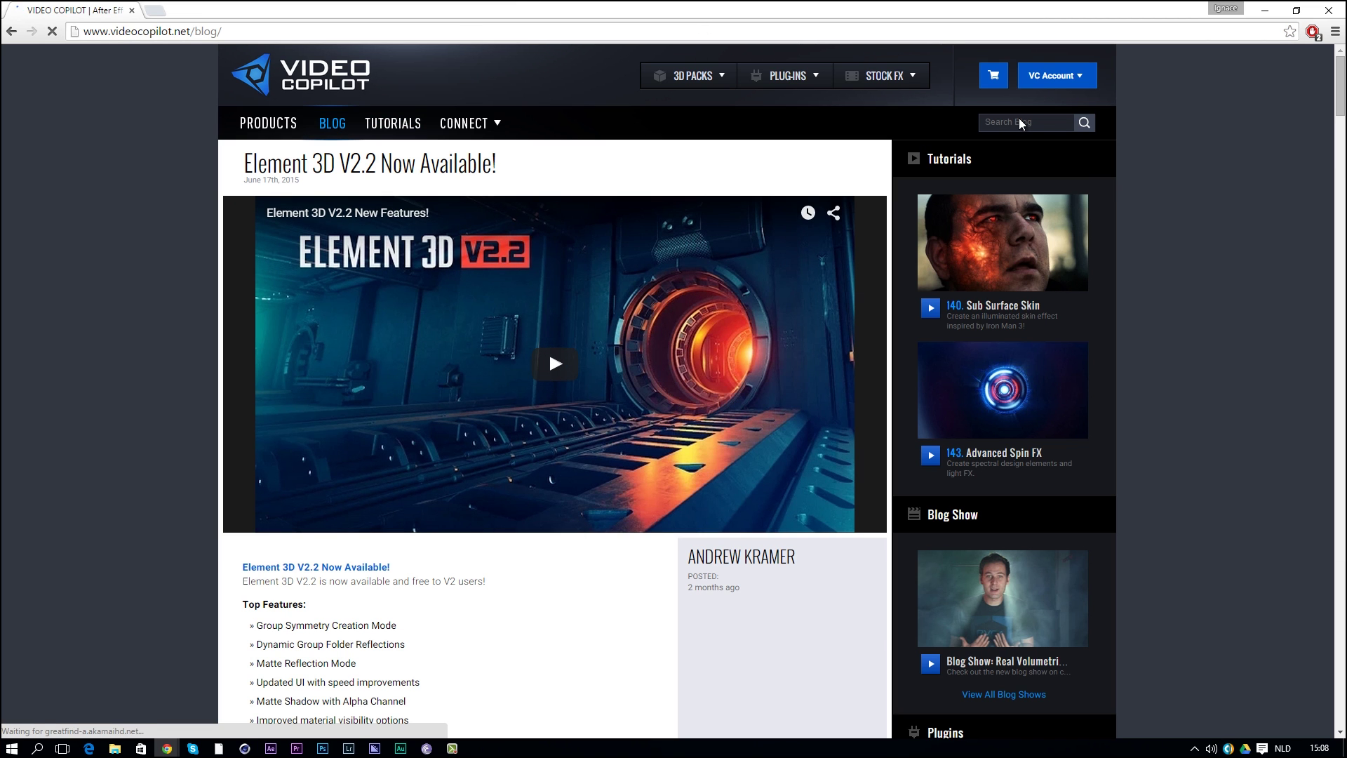
{"action": "type", "text": "particle"}
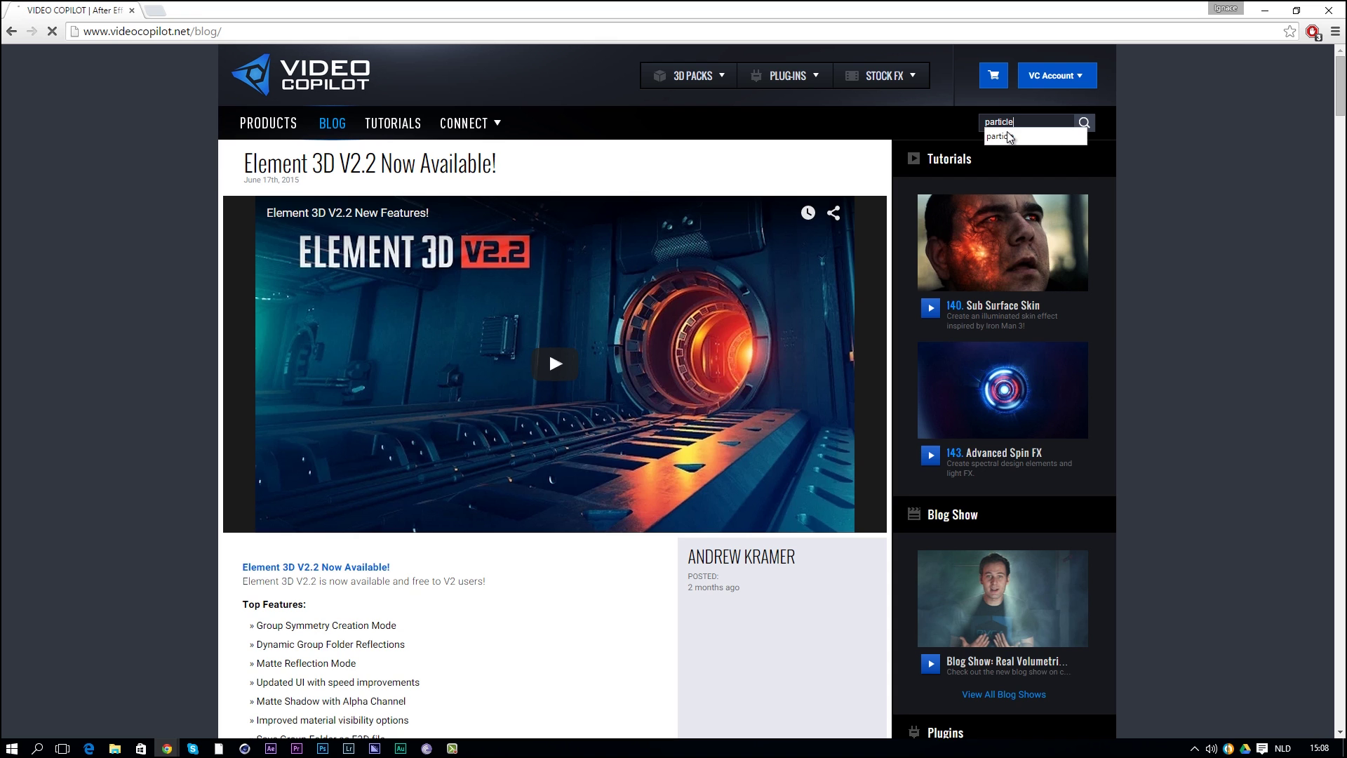
{"action": "key", "text": "Return"}
- Open the "Free Particle Stock Footage & Tutorial" post and follow its Download Stock Footage link
{"action": "scroll", "coordinate": [746, 235], "scroll_direction": "down", "scroll_amount": 15}
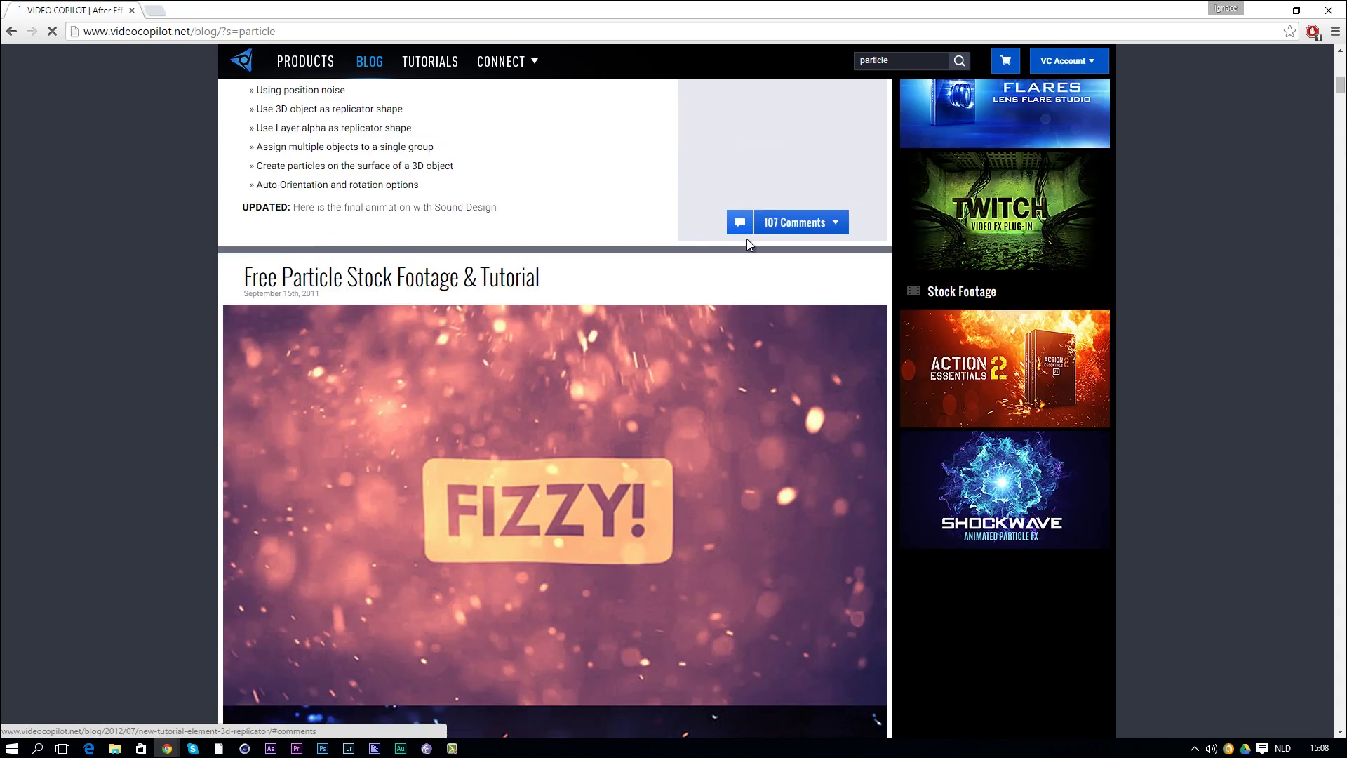
{"action": "scroll", "coordinate": [749, 251], "scroll_direction": "down", "scroll_amount": 4}
{"action": "scroll", "coordinate": [631, 267], "scroll_direction": "up", "scroll_amount": 3}
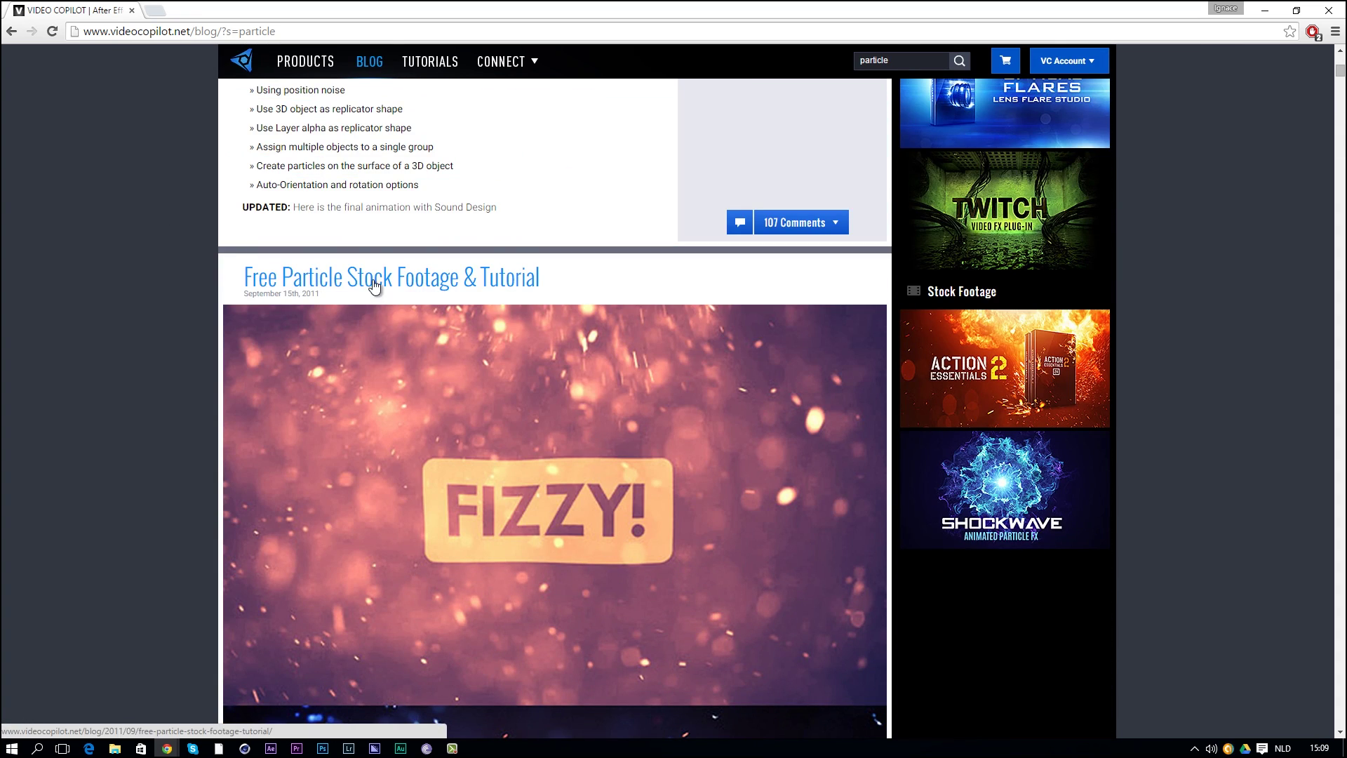
{"action": "left_click", "coordinate": [436, 281]}
{"action": "scroll", "coordinate": [350, 210], "scroll_direction": "down", "scroll_amount": 13}
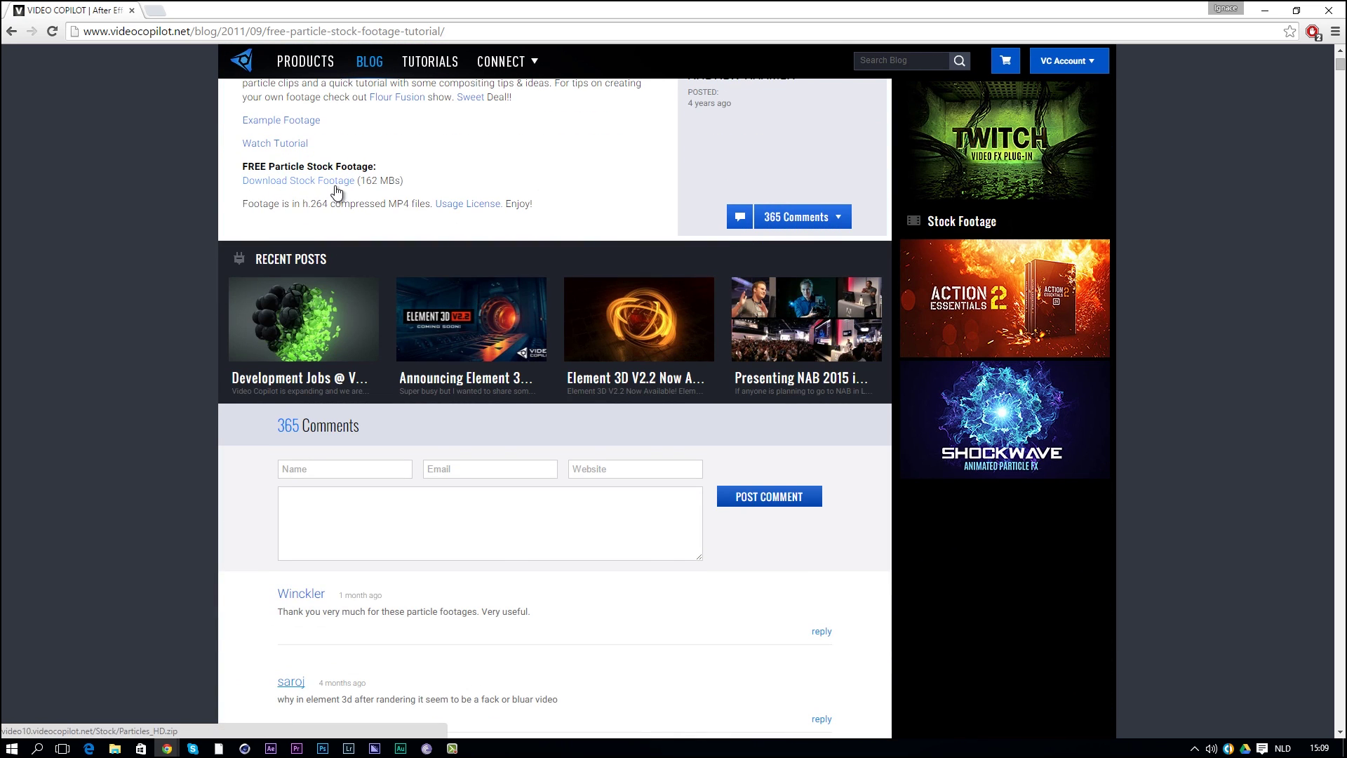
{"action": "left_click", "coordinate": [274, 181]}
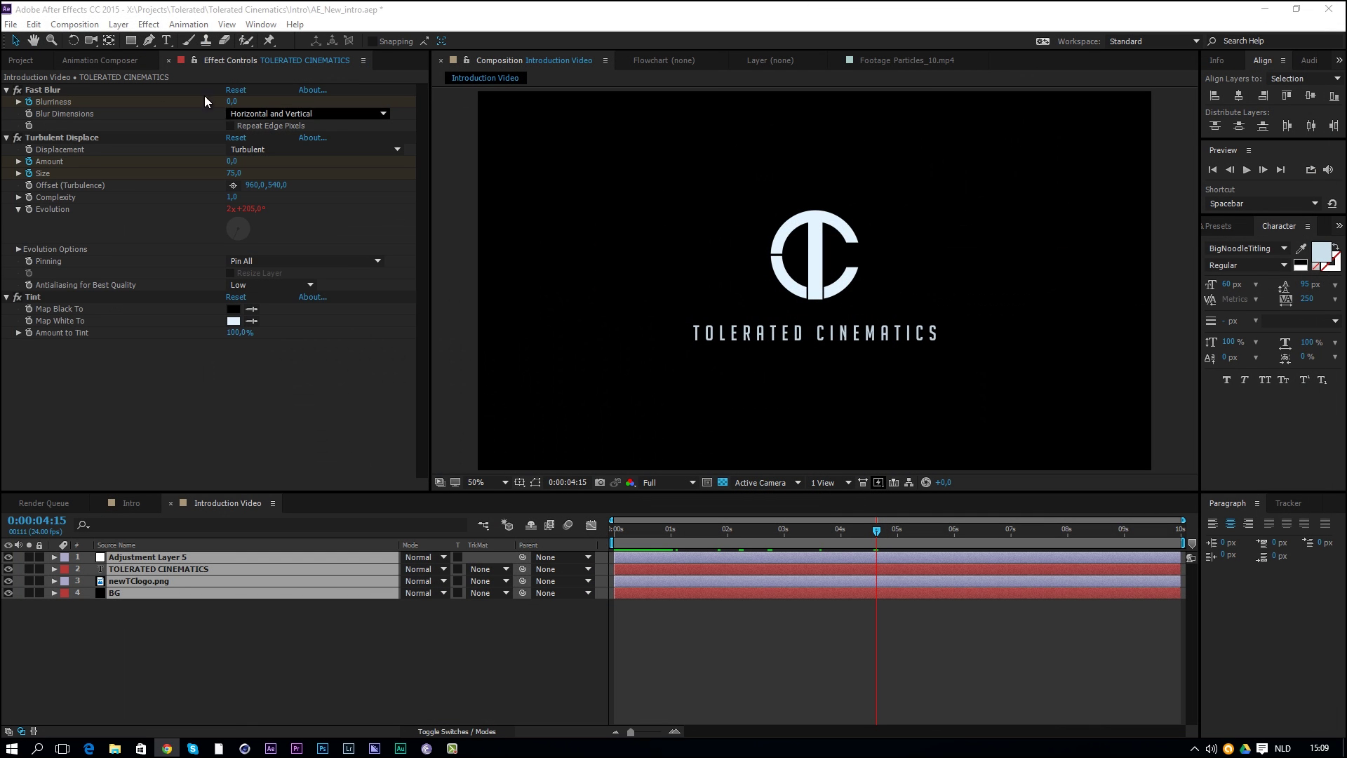
- Back in After Effects, add Particles_10.mp4 between the newTClogo.png and BG layers and scale it to 151%
{"action": "left_click", "coordinate": [21, 62]}
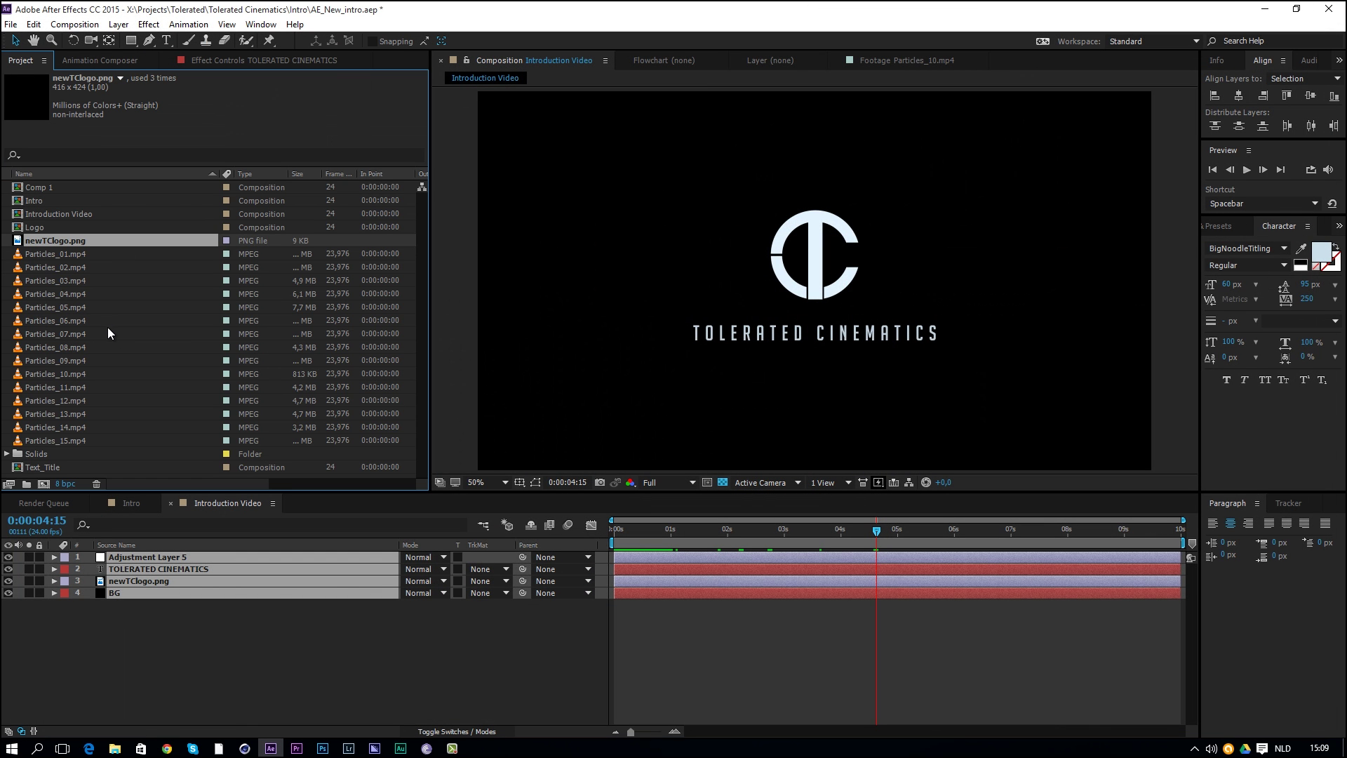
{"action": "left_click", "coordinate": [64, 373]}
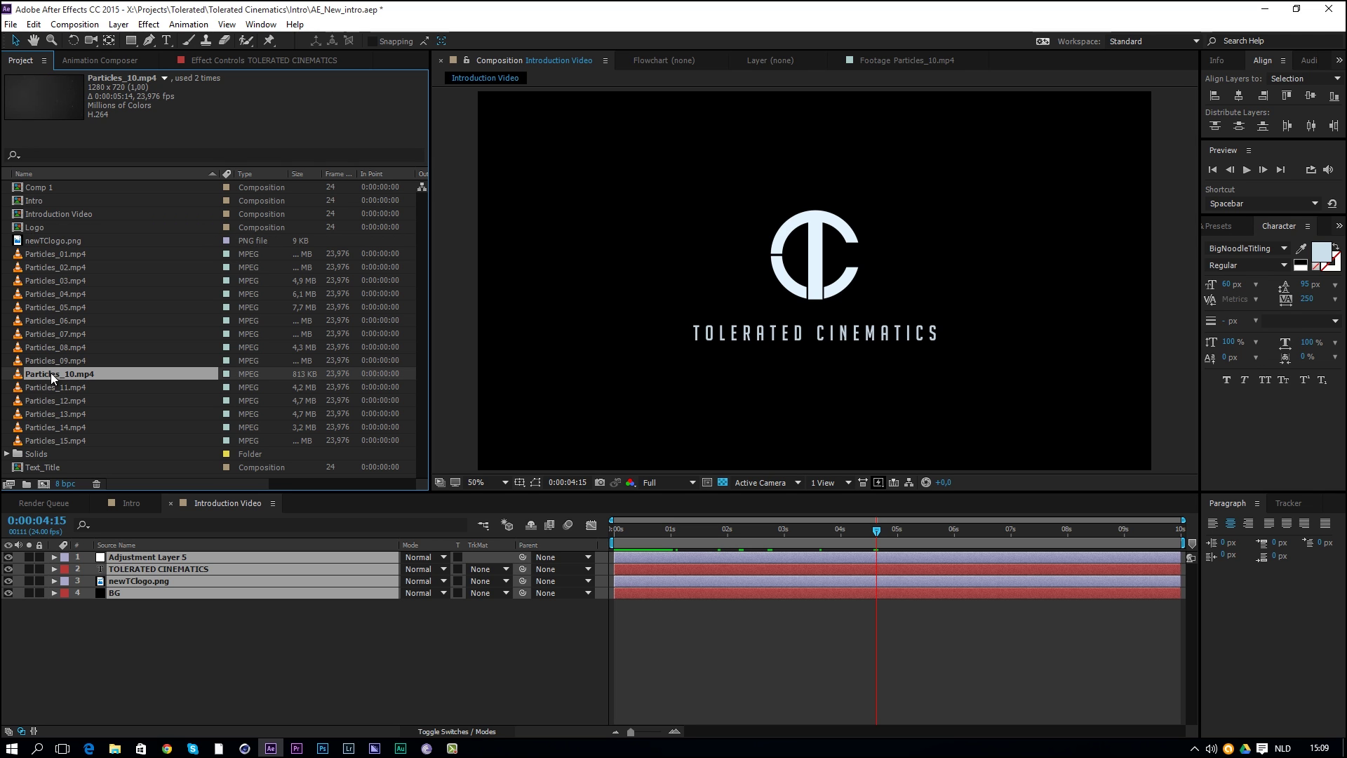
{"action": "left_click_drag", "start_coordinate": [52, 373], "coordinate": [129, 587]}
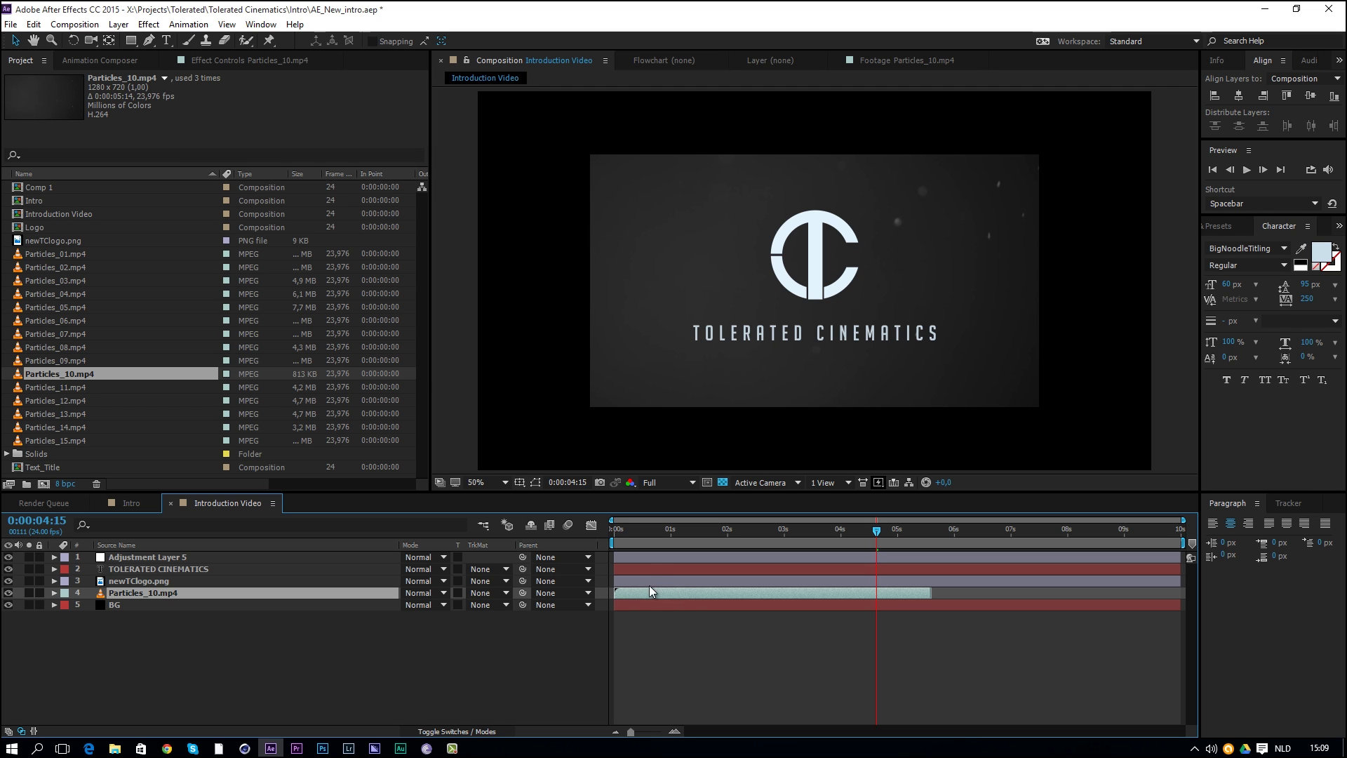
{"action": "key", "text": "s"}
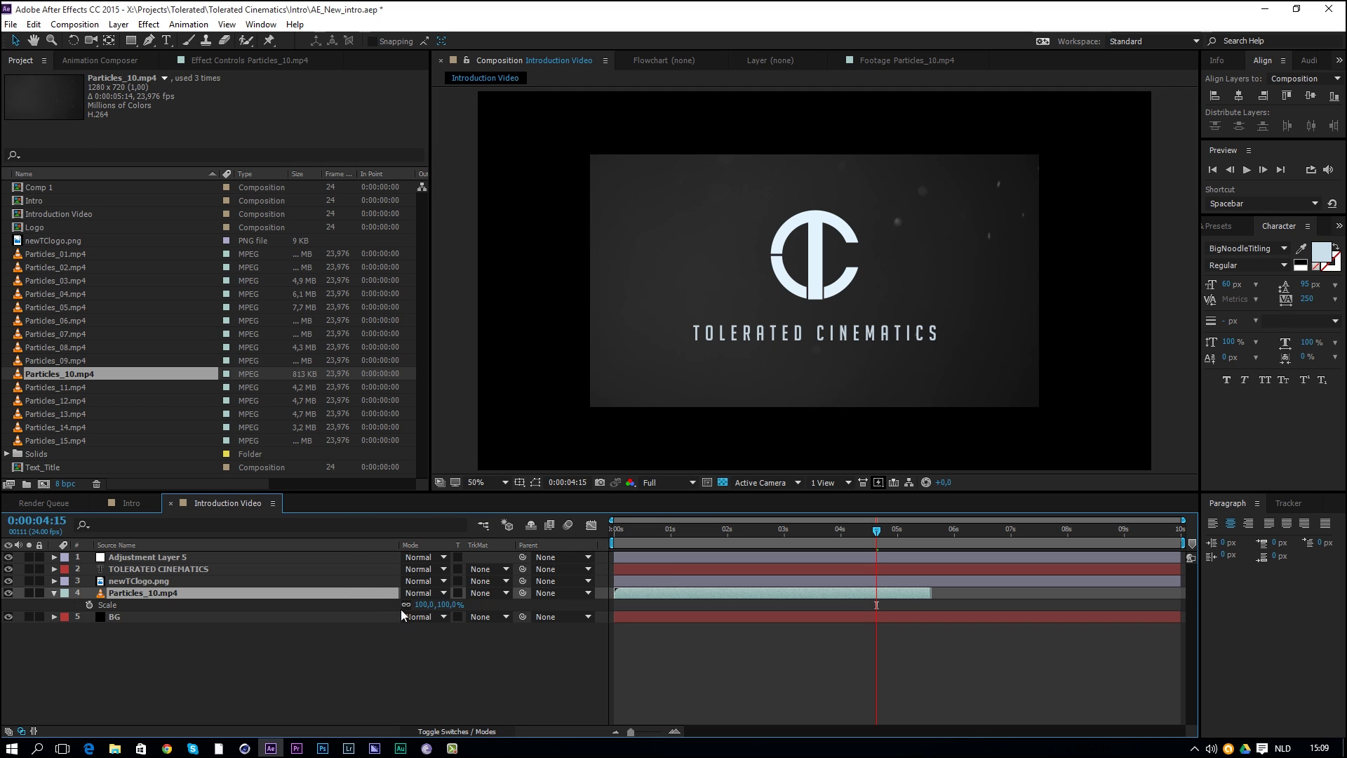
{"action": "left_click_drag", "start_coordinate": [428, 604], "coordinate": [454, 602]}
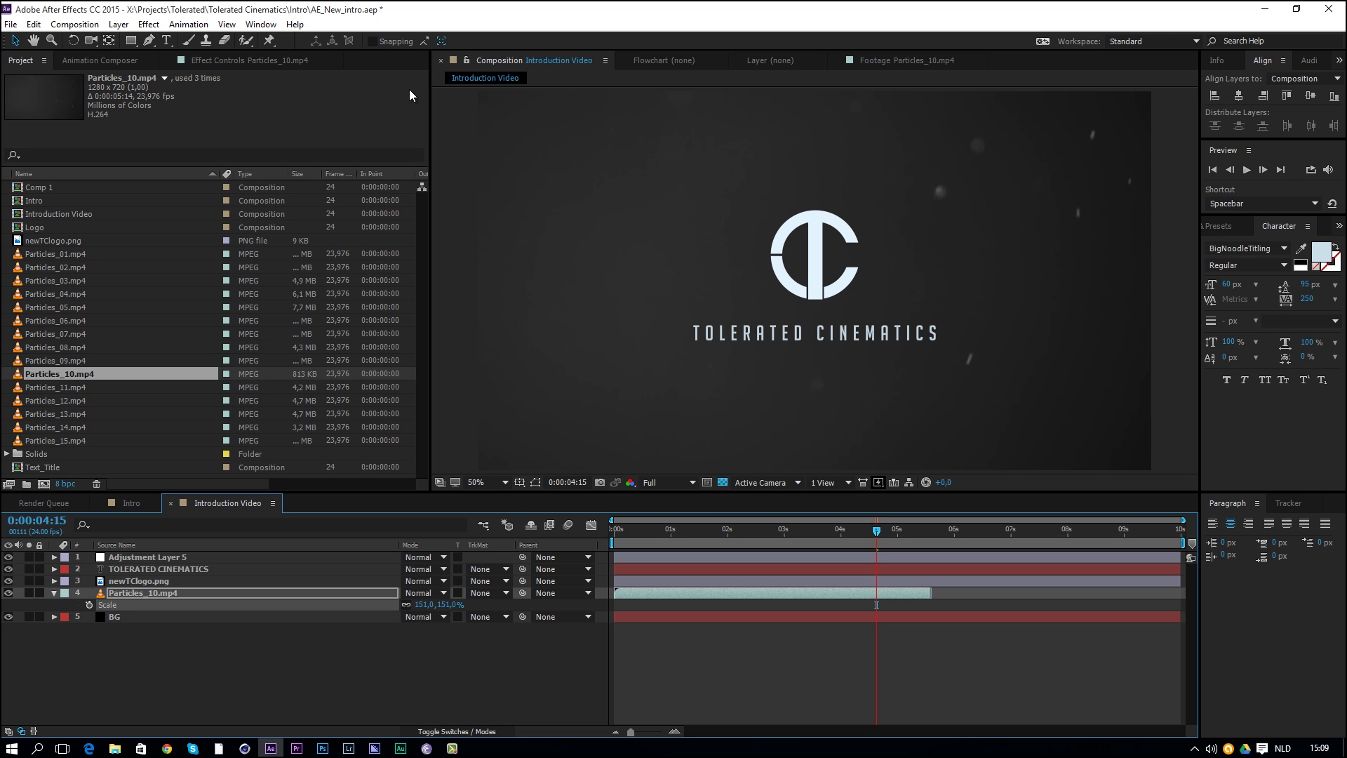
- Apply a Curves effect to Particles_10.mp4 and shape the RGB curve into an S with darker shadows and brighter highlights
{"action": "left_click", "coordinate": [149, 24]}
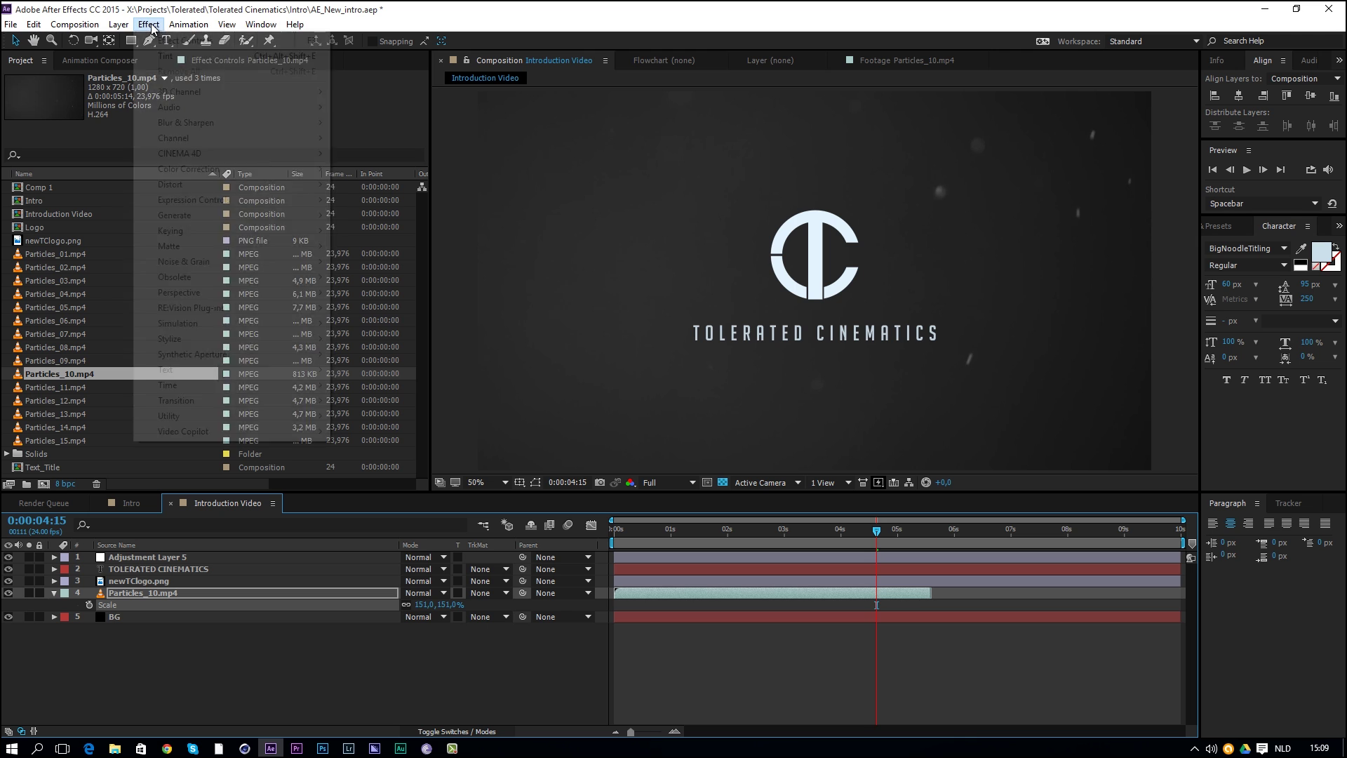
{"action": "mouse_move", "coordinate": [200, 167]}
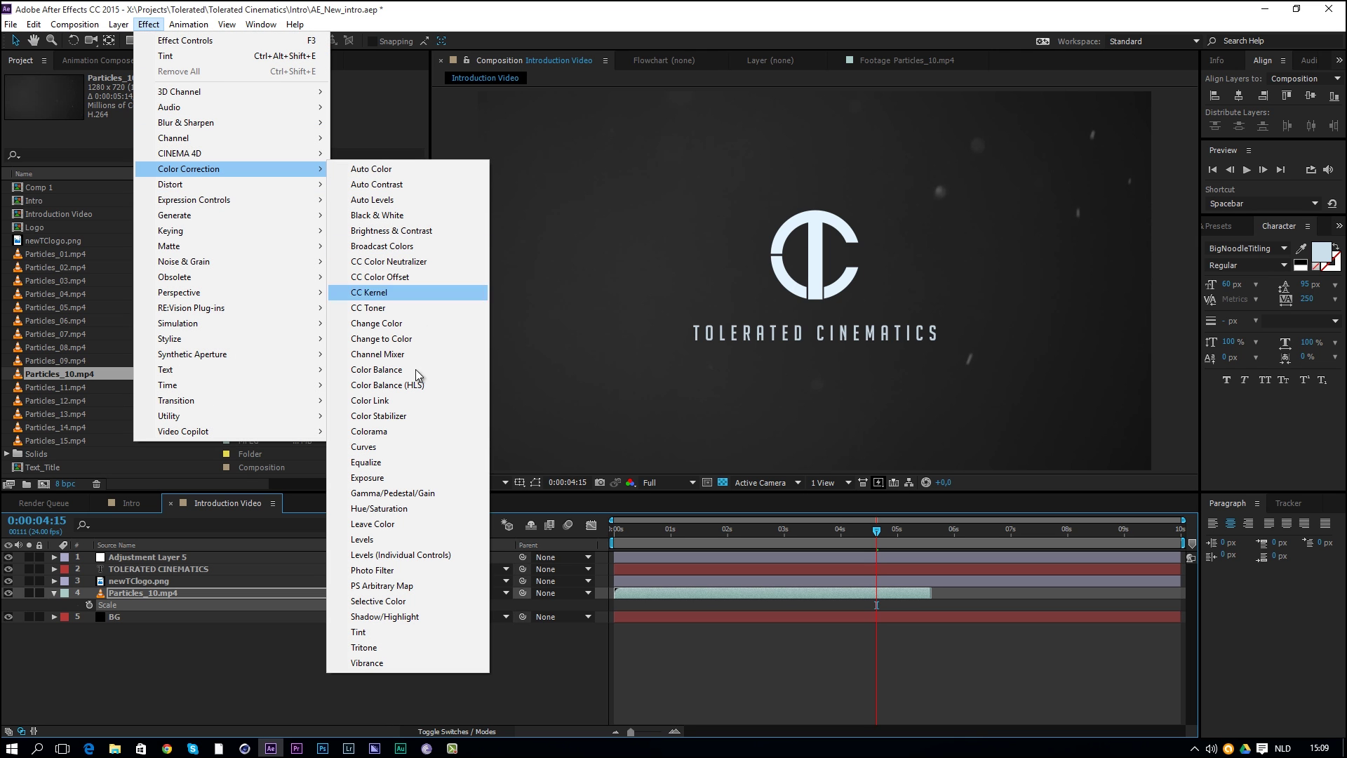
{"action": "left_click", "coordinate": [411, 445]}
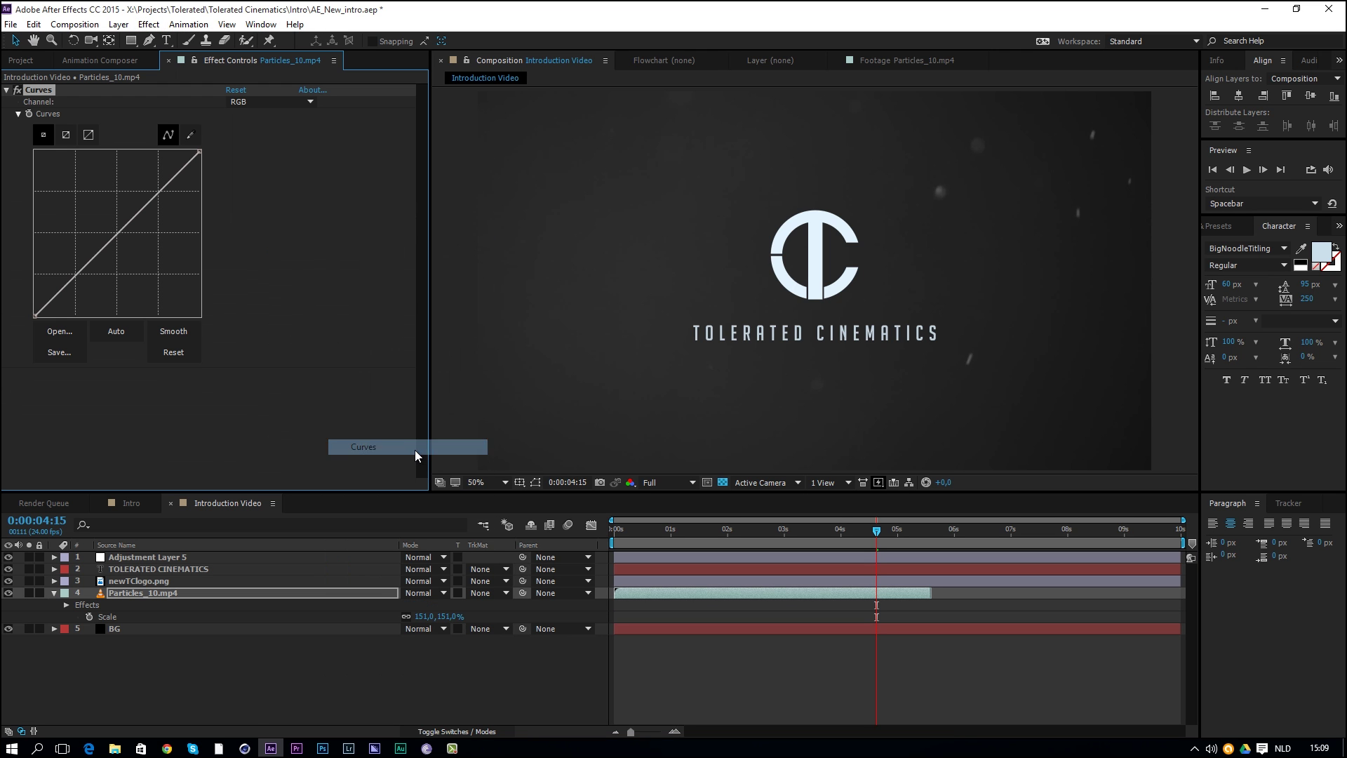
{"action": "left_click_drag", "start_coordinate": [82, 280], "coordinate": [88, 296]}
{"action": "left_click_drag", "start_coordinate": [162, 211], "coordinate": [159, 187]}
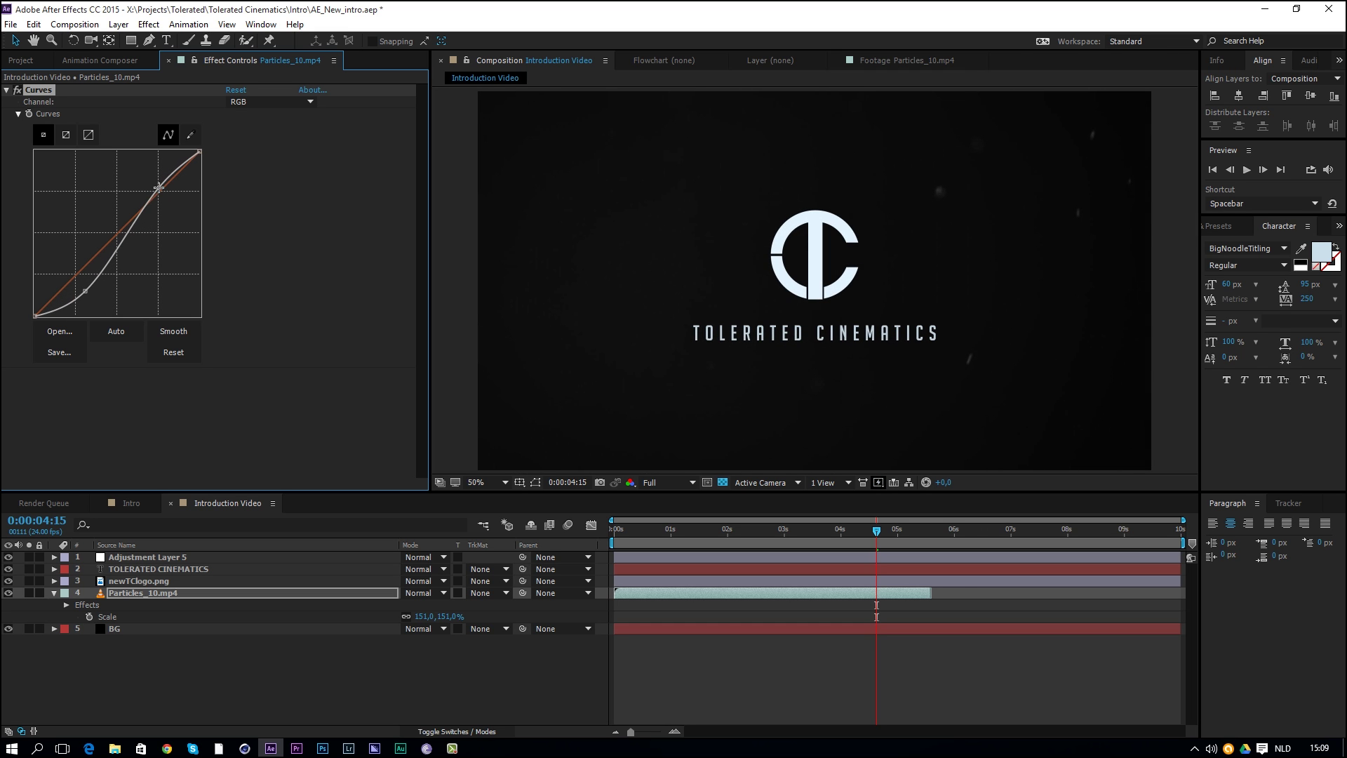
{"action": "left_click_drag", "start_coordinate": [82, 295], "coordinate": [82, 289]}
- Try raising the highlights on the Red channel of the Curves effect
{"action": "left_click", "coordinate": [259, 104]}
{"action": "left_click", "coordinate": [256, 134]}
{"action": "left_click_drag", "start_coordinate": [163, 186], "coordinate": [157, 178]}
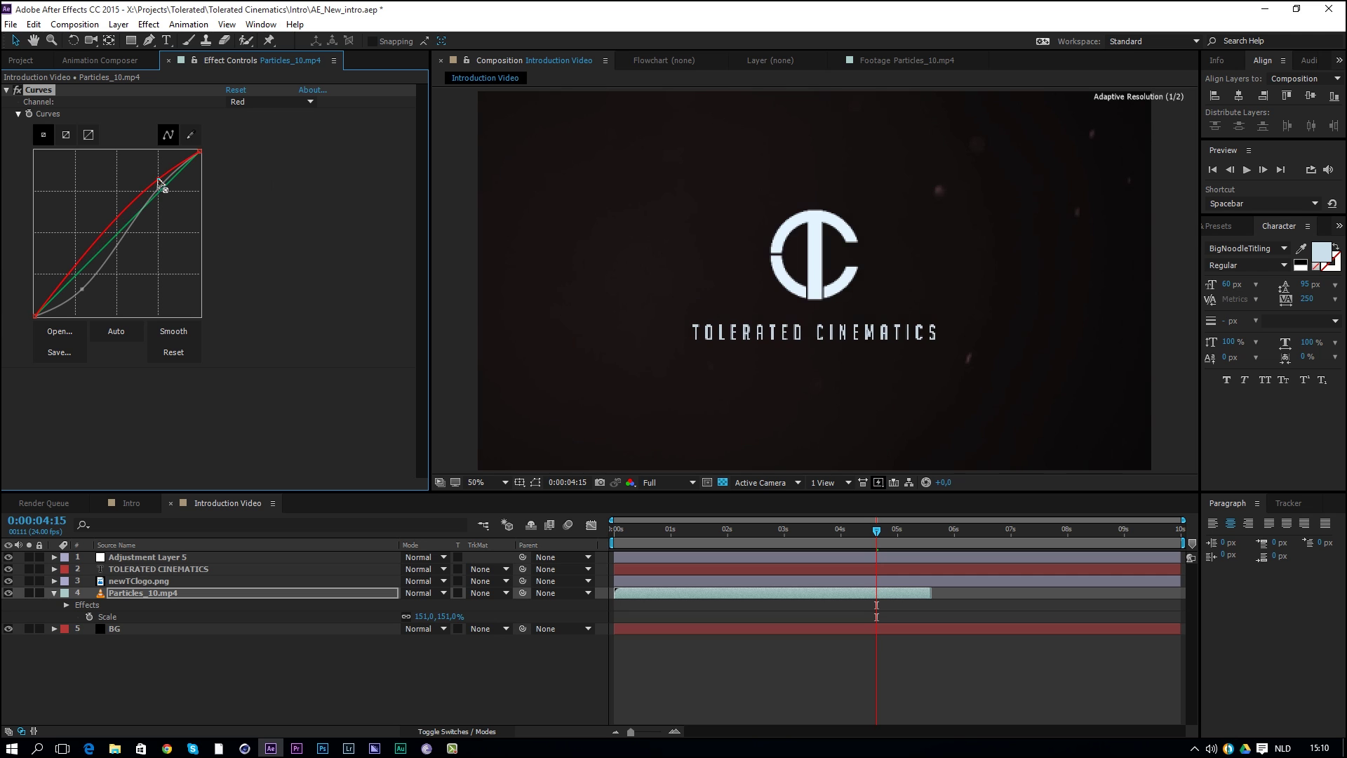
- On the Blue channel of Curves, raise the highlights and lift the black point slightly
{"action": "left_click", "coordinate": [242, 104]}
{"action": "left_click", "coordinate": [263, 163]}
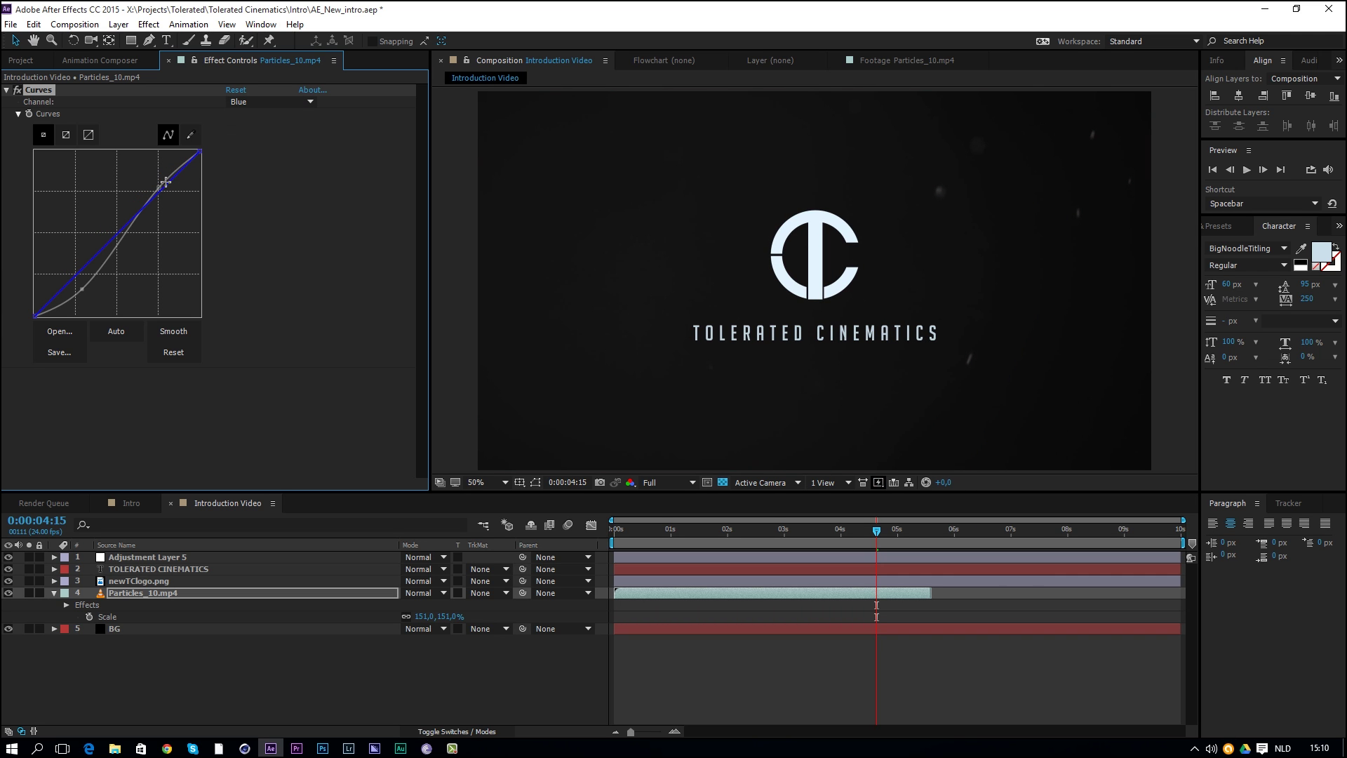
{"action": "left_click_drag", "start_coordinate": [166, 187], "coordinate": [156, 172]}
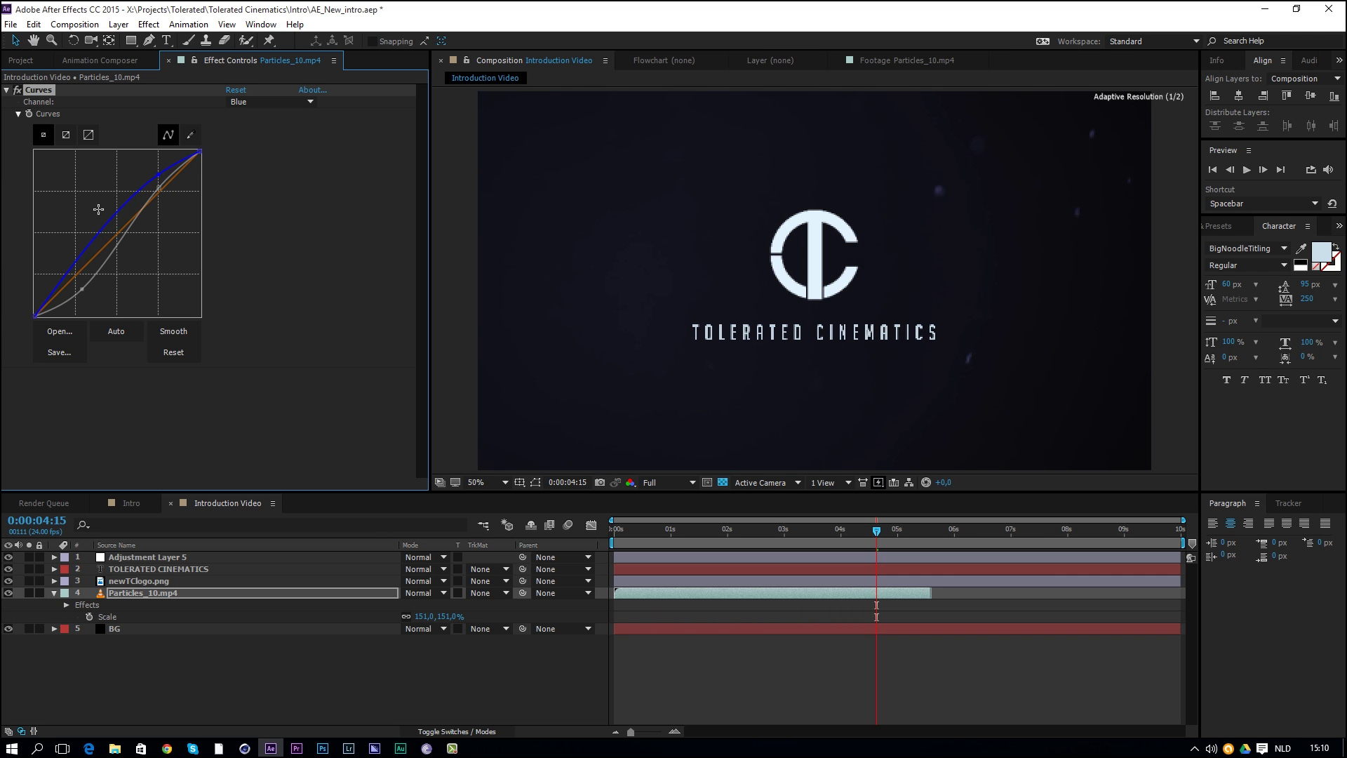
{"action": "left_click_drag", "start_coordinate": [68, 275], "coordinate": [32, 306]}
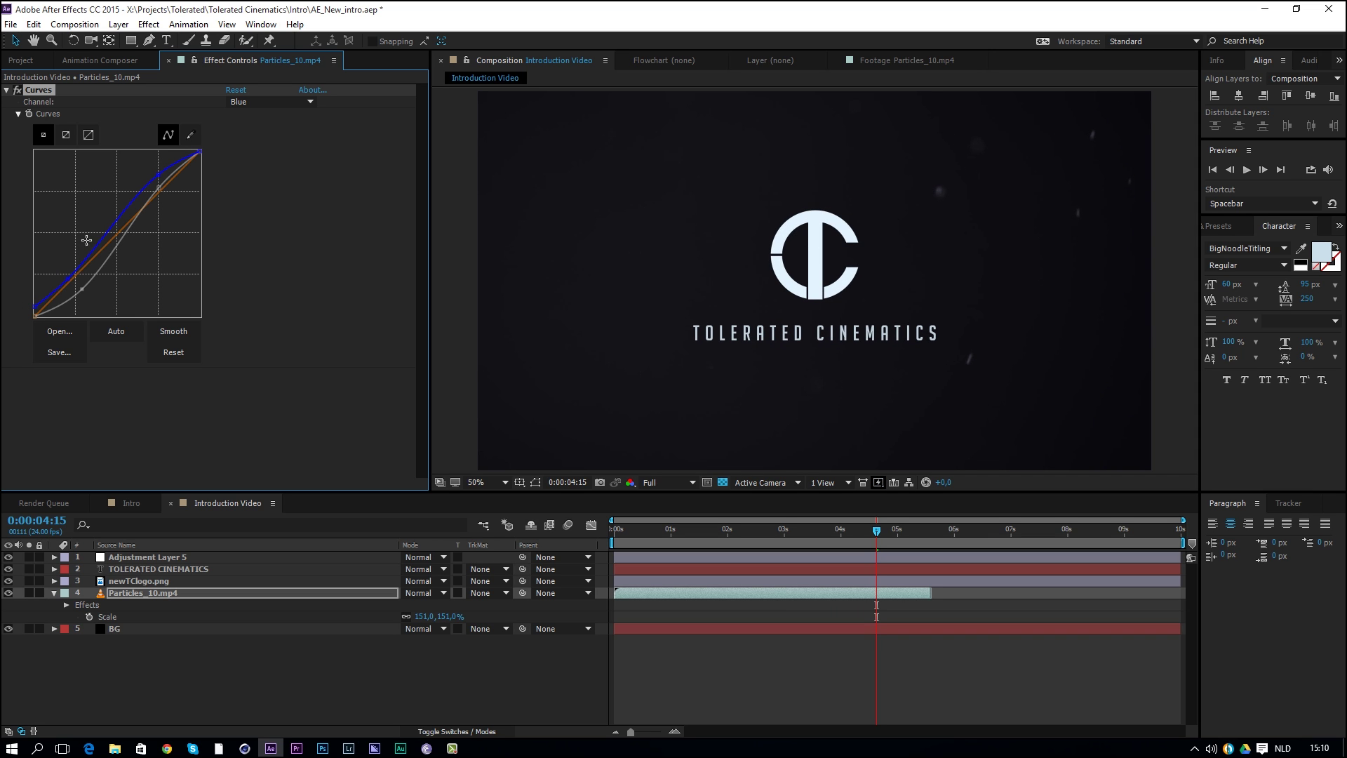
{"action": "left_click_drag", "start_coordinate": [150, 176], "coordinate": [149, 170]}
- On the Red channel of Curves, lower the highlights and shadows slightly
{"action": "left_click", "coordinate": [256, 102]}
{"action": "left_click", "coordinate": [265, 127]}
{"action": "left_click_drag", "start_coordinate": [162, 196], "coordinate": [164, 194]}
{"action": "left_click_drag", "start_coordinate": [78, 280], "coordinate": [81, 290]}
- On the Green channel, lower the highlights slightly and add a shadow point, and compare the footage with Curves off and on
{"action": "left_click", "coordinate": [281, 106]}
{"action": "left_click", "coordinate": [276, 148]}
{"action": "left_click_drag", "start_coordinate": [167, 184], "coordinate": [161, 198]}
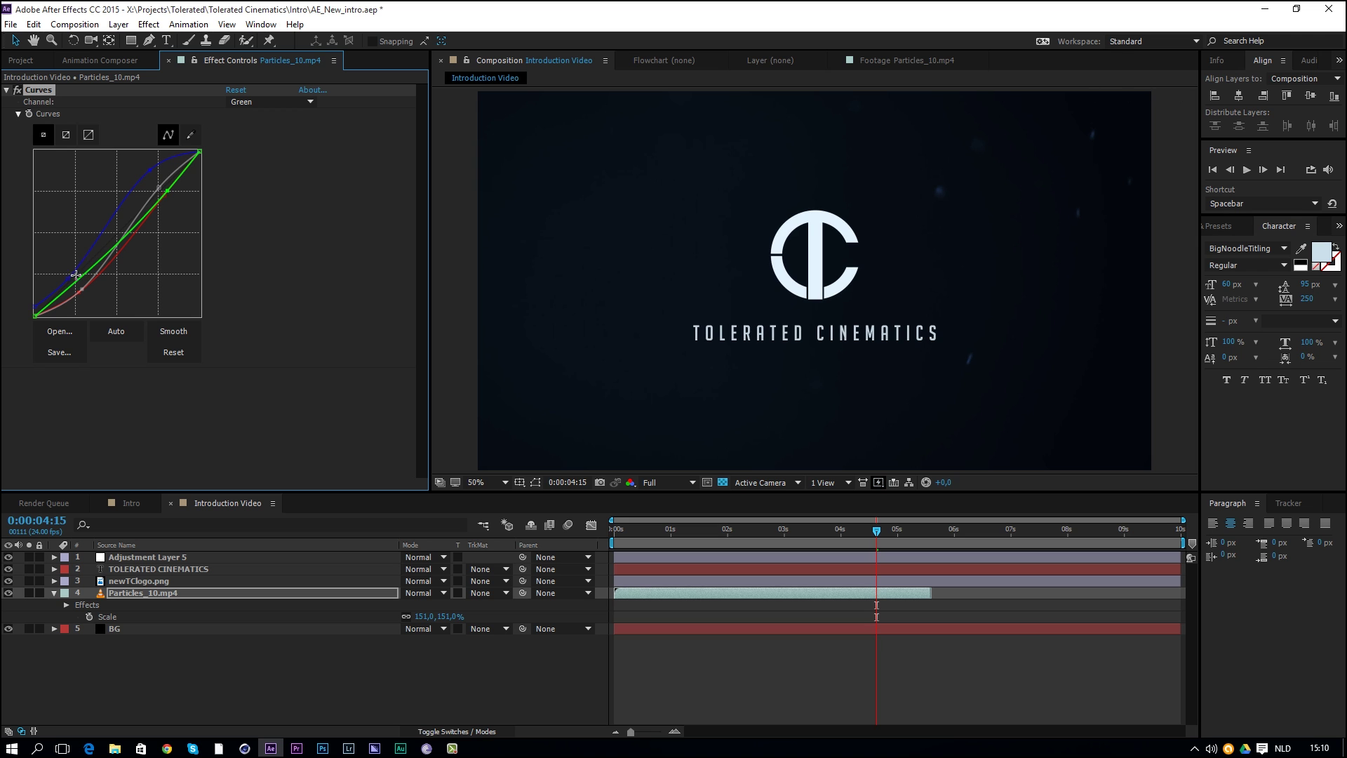
{"action": "left_click_drag", "start_coordinate": [78, 285], "coordinate": [73, 282]}
{"action": "left_click", "coordinate": [17, 90]}
{"action": "left_click", "coordinate": [17, 90]}
- Copy the Glow 2 effect from Adjustment Layer 5 onto the Particles_10.mp4 layer
{"action": "left_click", "coordinate": [167, 554]}
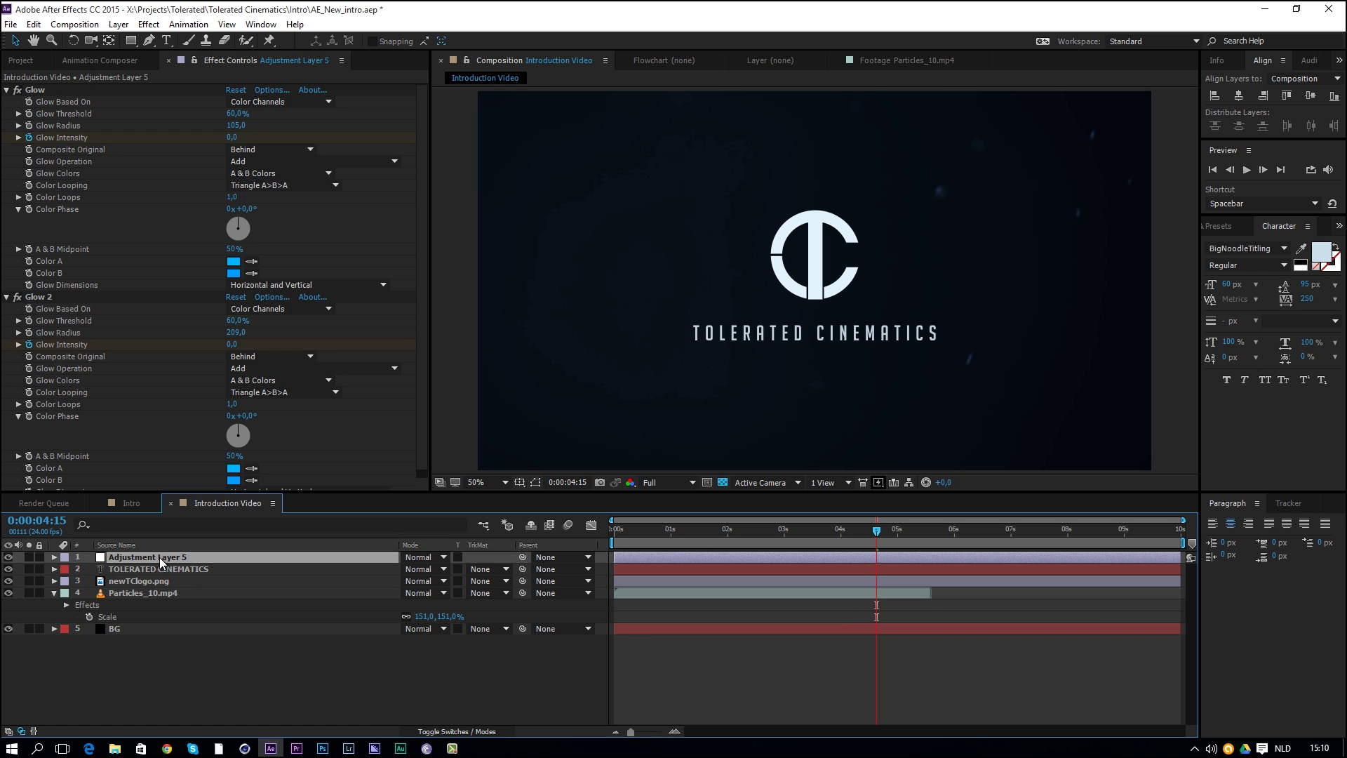
{"action": "left_click", "coordinate": [44, 298]}
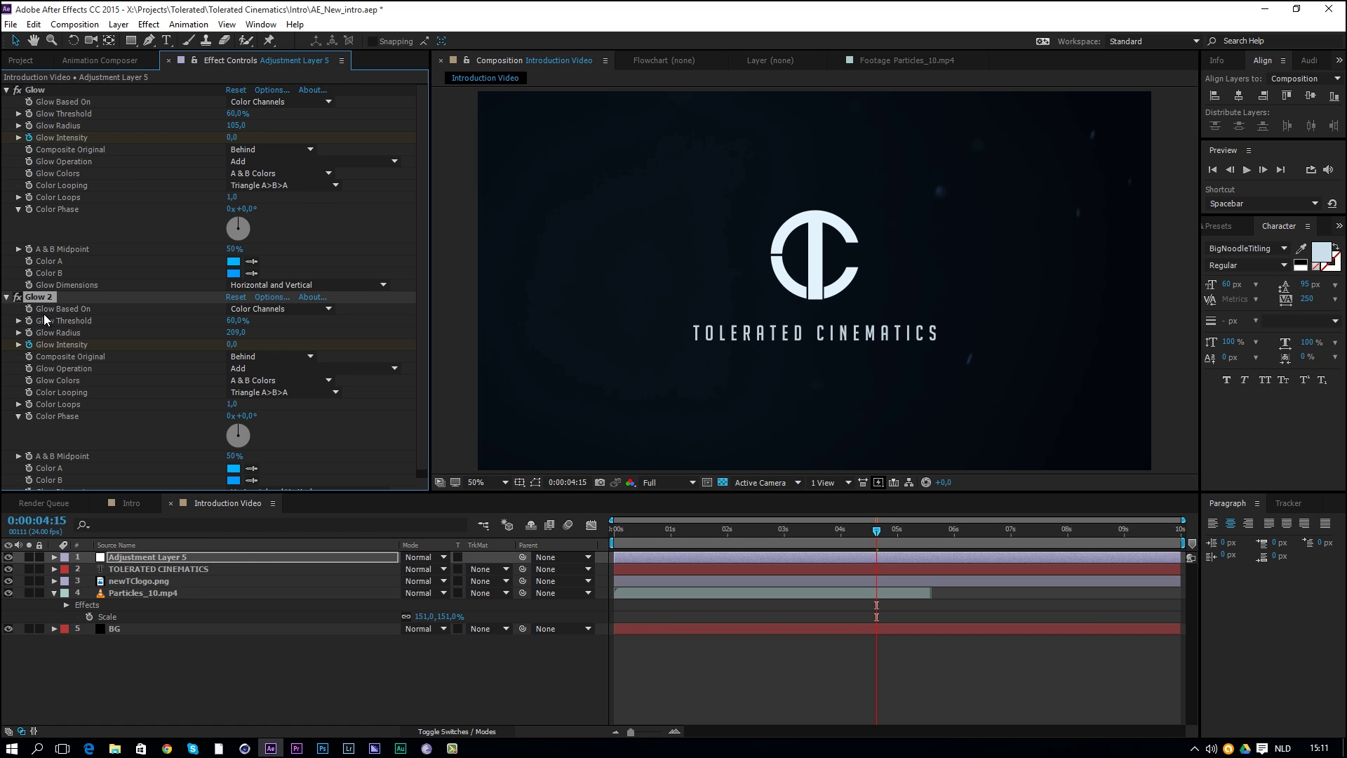
{"action": "left_click", "coordinate": [145, 592]}
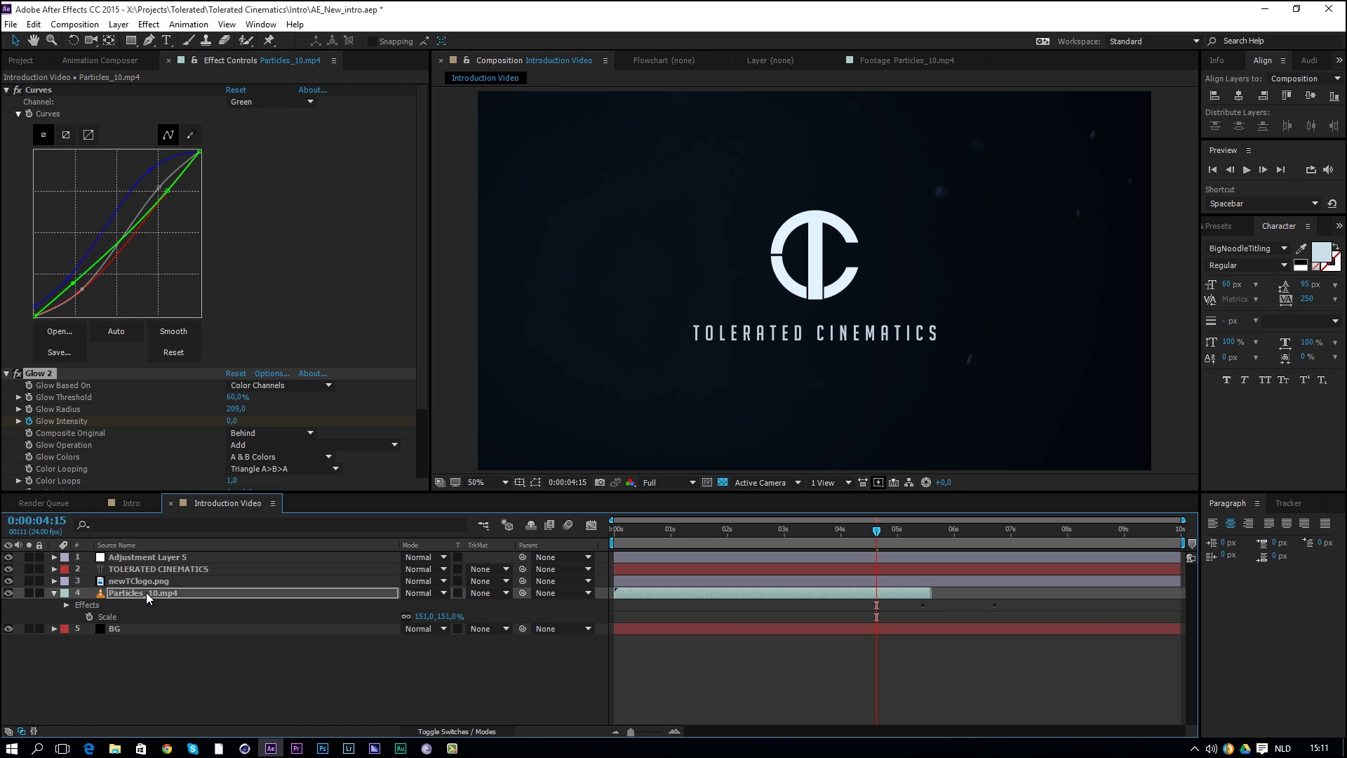
- For Glow 2 on Particles_10.mp4, set the Glow Radius to 50 and the Glow Intensity to 1 without keyframes
{"action": "left_click", "coordinate": [236, 409]}
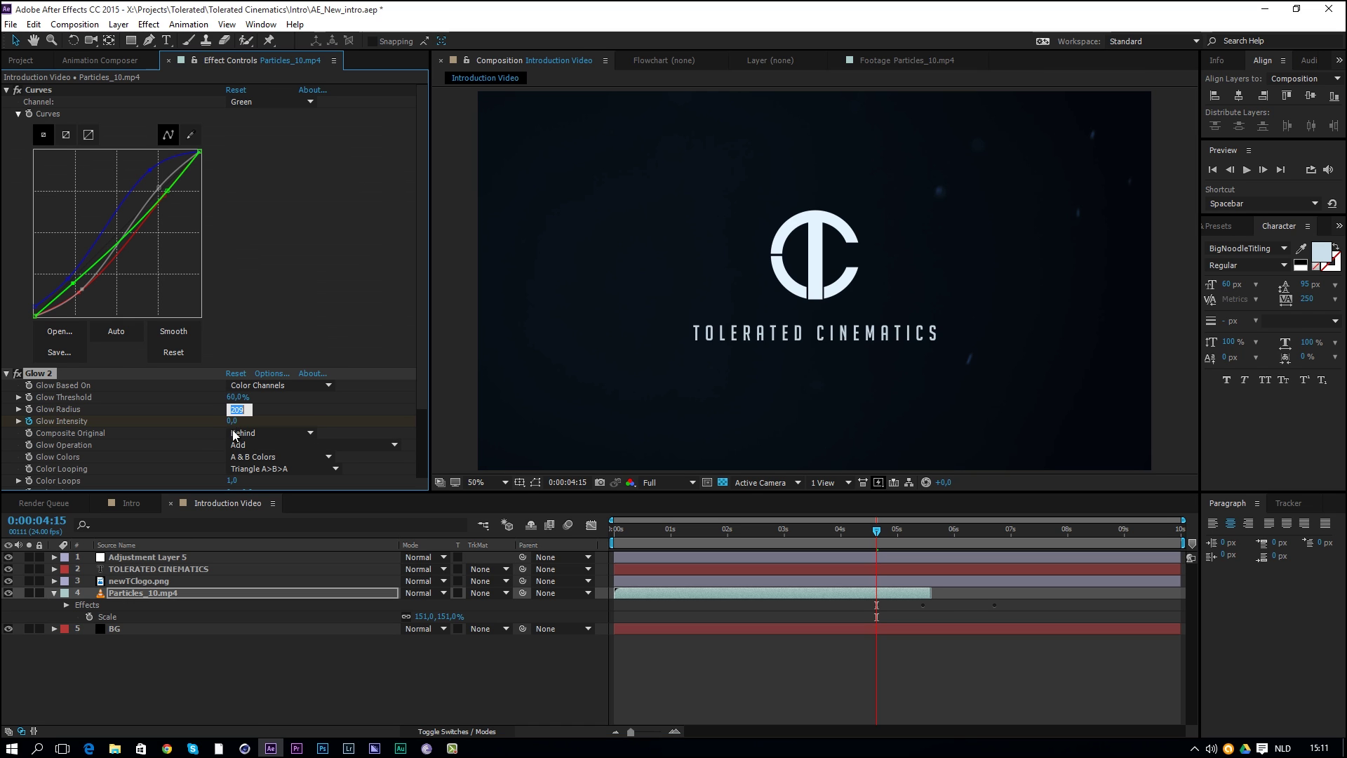
{"action": "type", "text": "50"}
{"action": "key", "text": "Tab"}
{"action": "key", "text": "Return"}
- At 0:00:02:05, try a Glow Intensity of 0,5 for the particles' Glow 2 and settle on 0,3
{"action": "left_click_drag", "start_coordinate": [695, 531], "coordinate": [738, 536]}
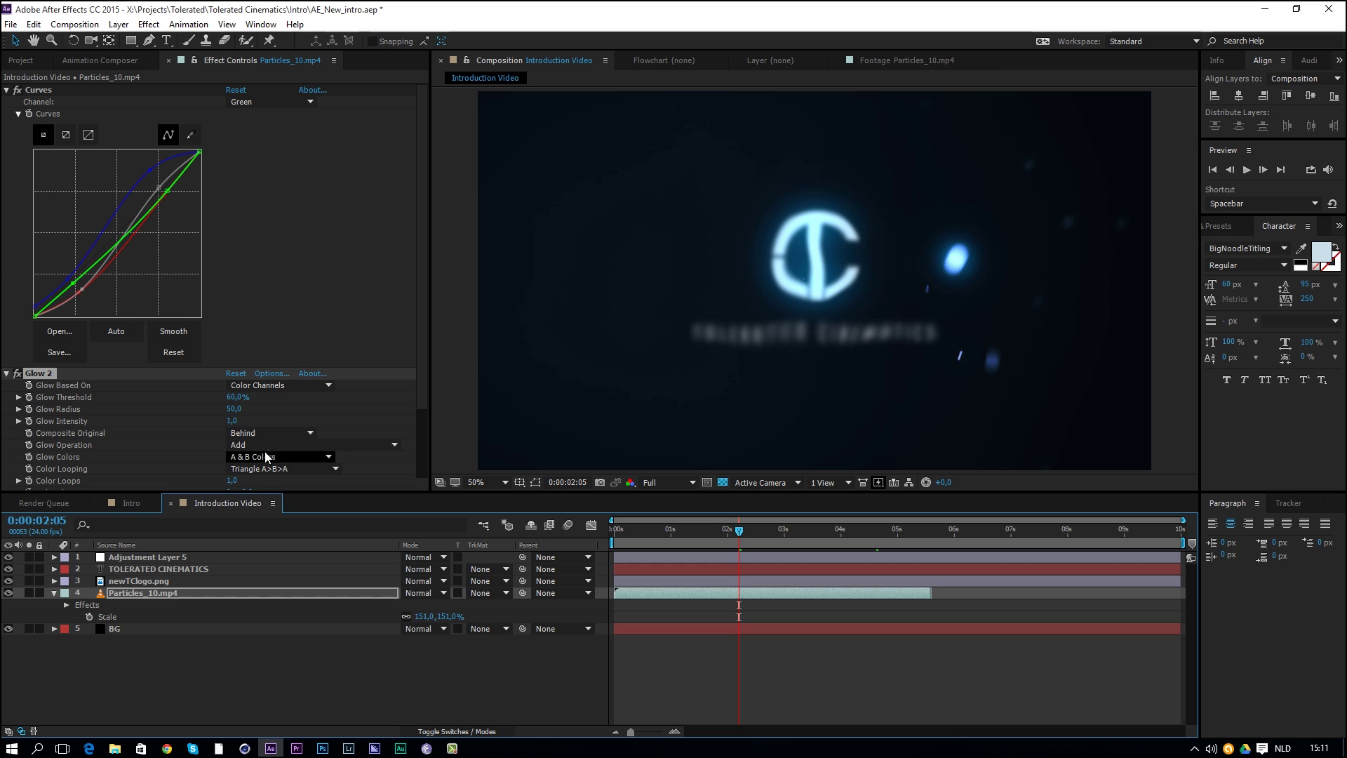
{"action": "left_click", "coordinate": [232, 419]}
{"action": "type", "text": "0,5"}
{"action": "key", "text": "Return"}
{"action": "left_click", "coordinate": [232, 420]}
{"action": "type", "text": "0,3"}
{"action": "key", "text": "Return"}
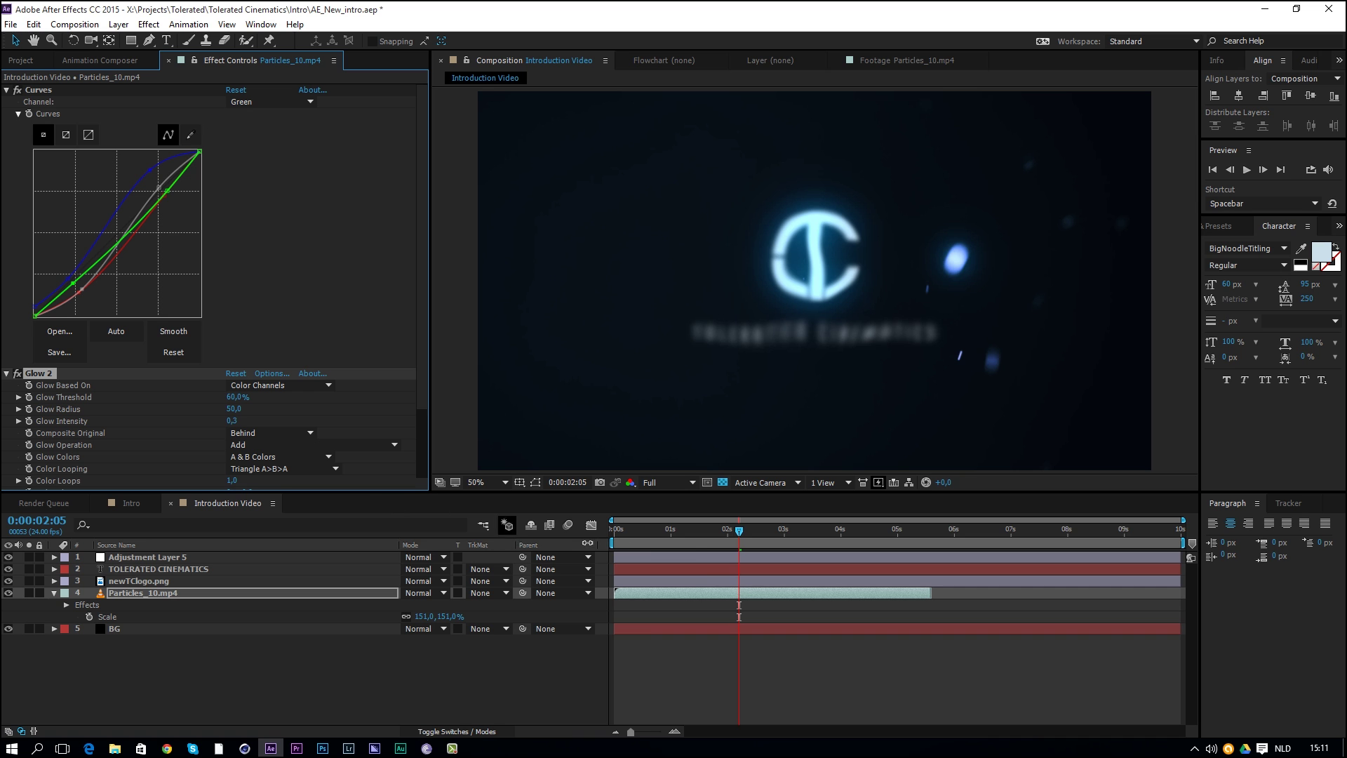
- End the work area at 0:00:05:13, play the preview, and check the logo's fade-in around 0:00:01:03
{"action": "left_click_drag", "start_coordinate": [705, 532], "coordinate": [869, 569]}
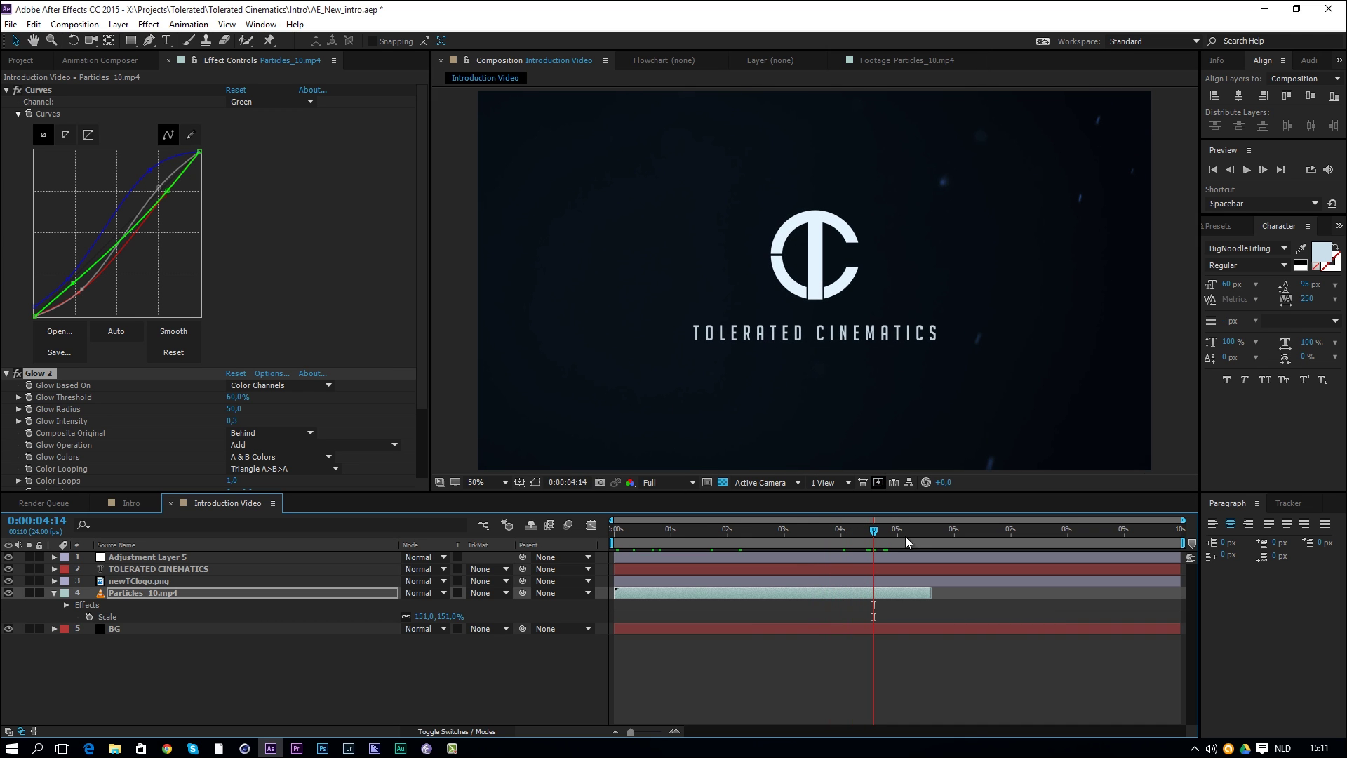
{"action": "left_click_drag", "start_coordinate": [932, 533], "coordinate": [928, 537]}
{"action": "key", "text": "n"}
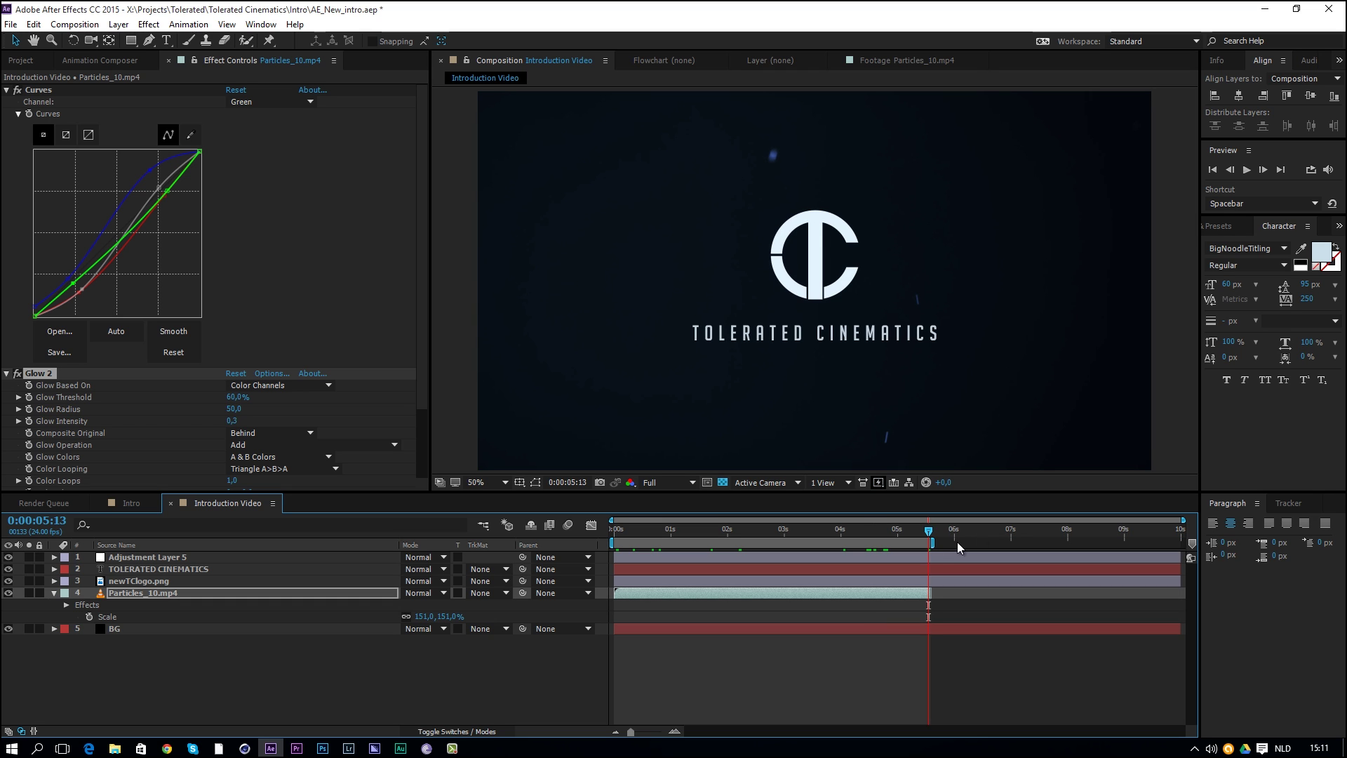
{"action": "left_click", "coordinate": [1246, 170]}
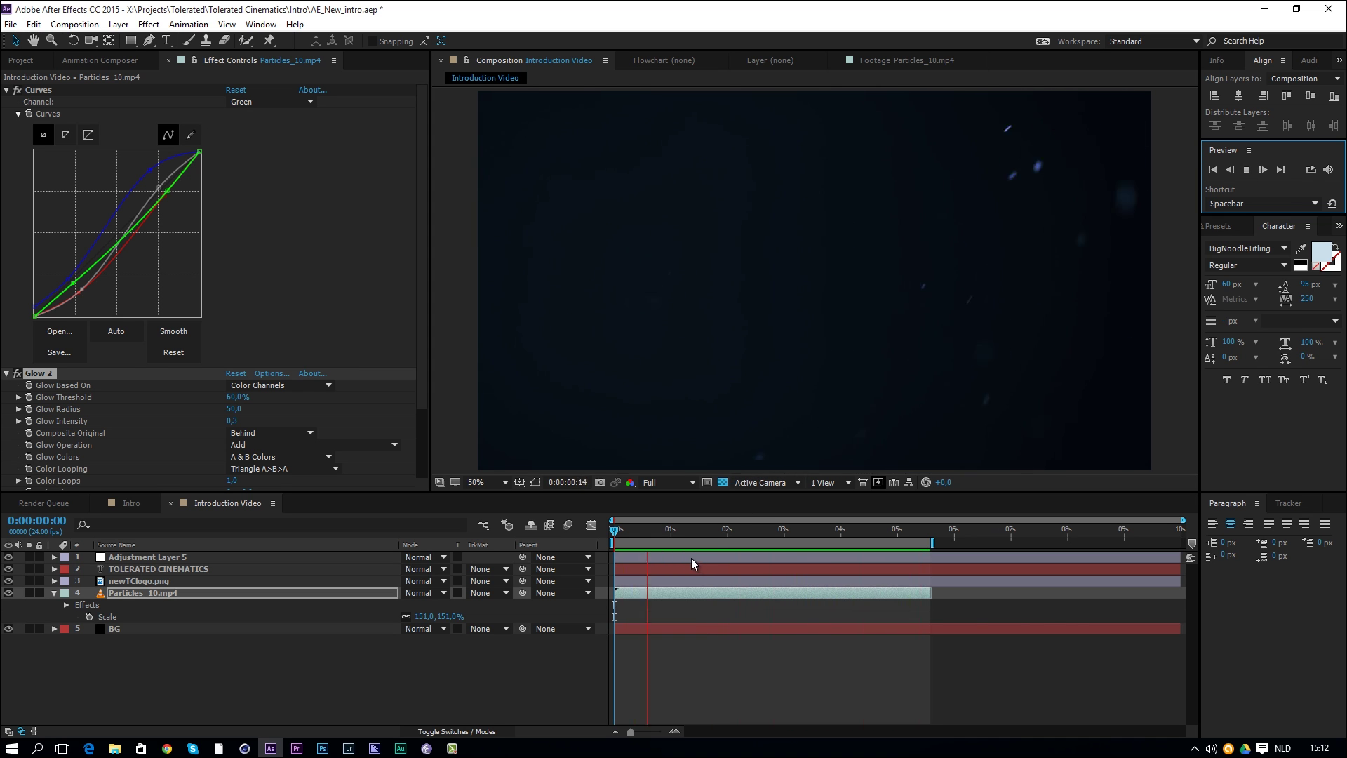
{"action": "left_click", "coordinate": [656, 531]}
{"action": "left_click_drag", "start_coordinate": [646, 531], "coordinate": [678, 532]}
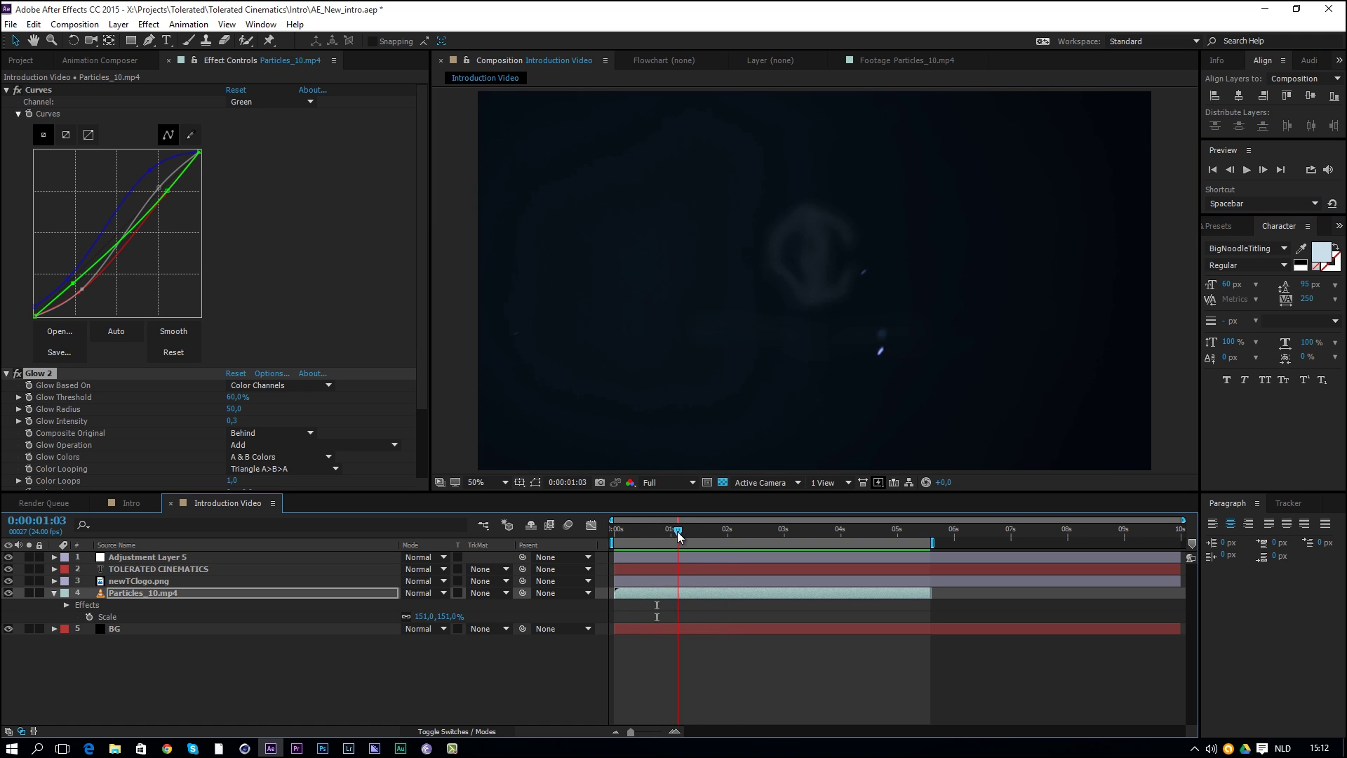
{"action": "key", "text": "space"}
{"action": "key", "text": "space"}
- In the speed graph, lengthen the outgoing ease of the first Opacity keyframes on both the TOLERATED CINEMATICS and newTClogo.png layers
{"action": "left_click", "coordinate": [158, 569]}
{"action": "left_click", "coordinate": [150, 579], "text": "shift"}
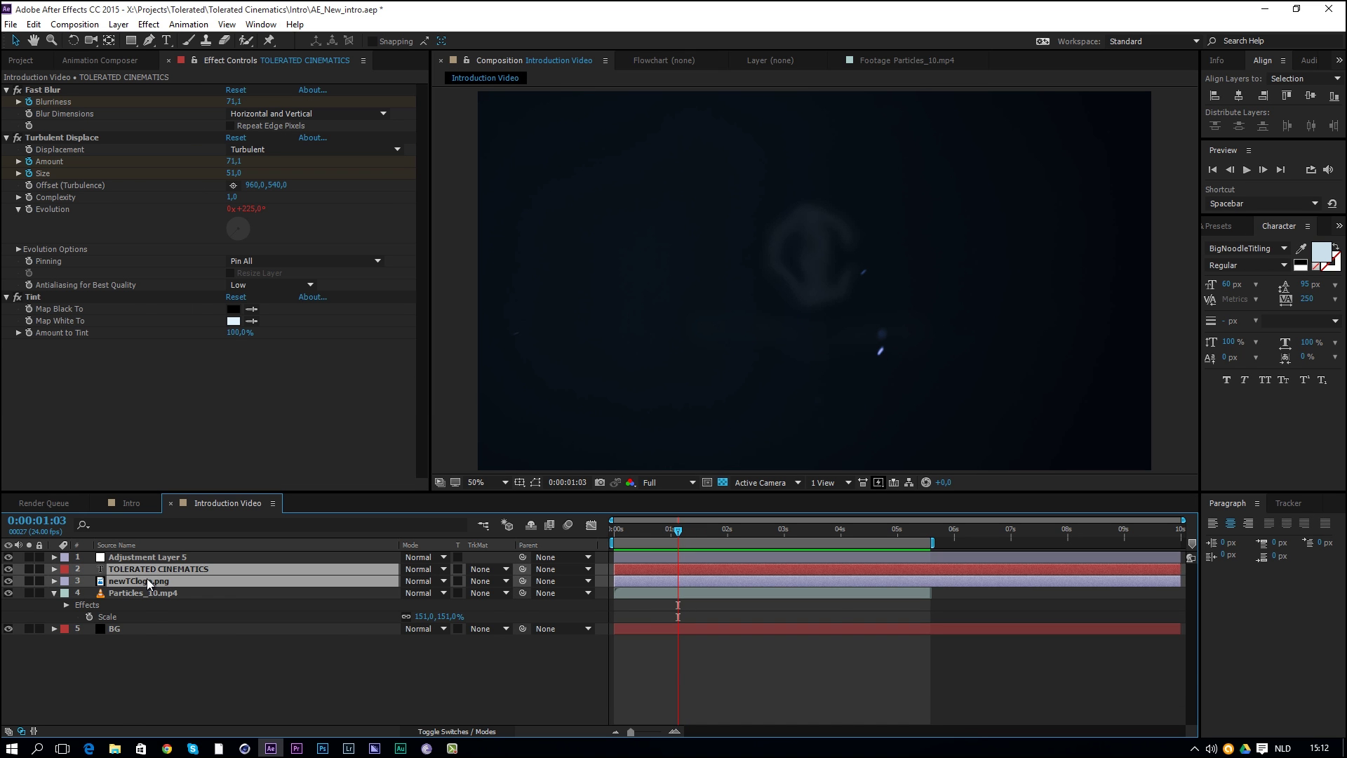
{"action": "key", "text": "u"}
{"action": "scroll", "coordinate": [775, 644], "scroll_direction": "down", "scroll_amount": 2}
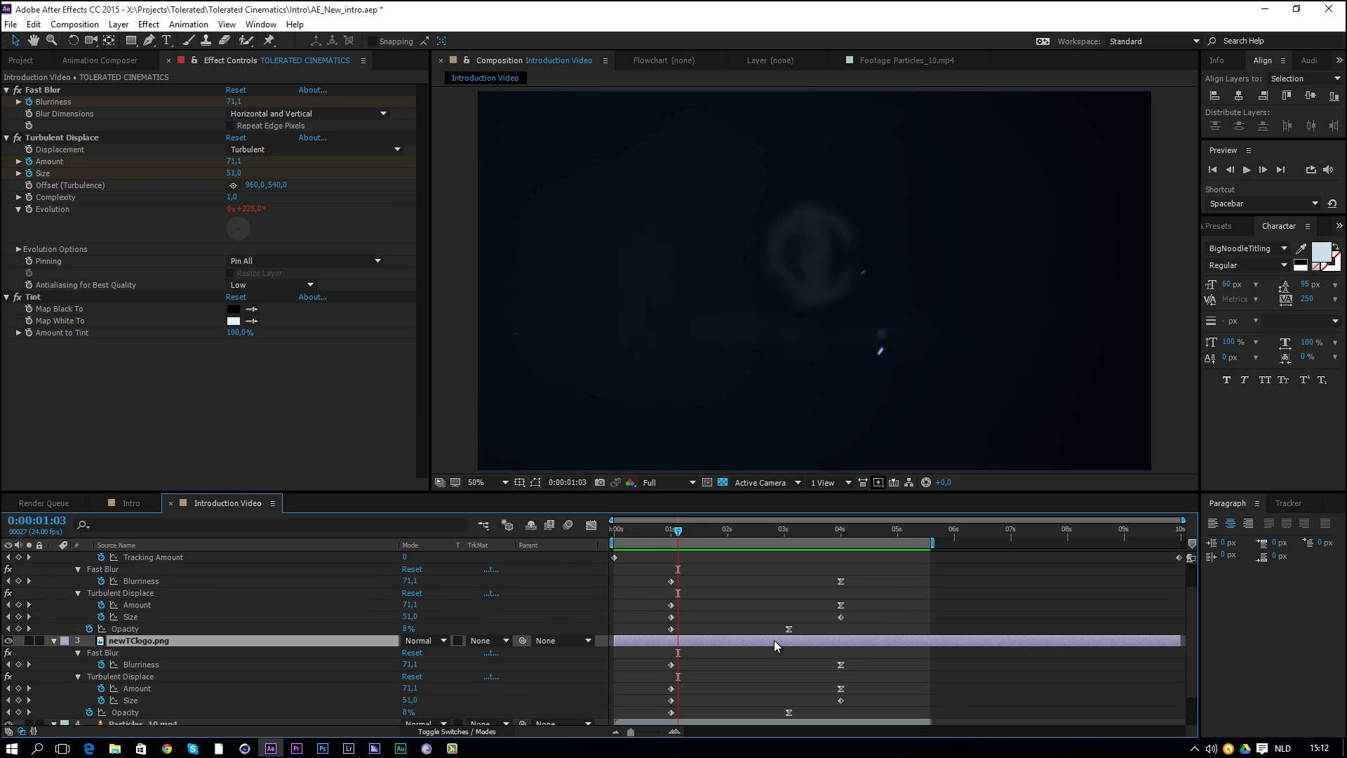
{"action": "left_click", "coordinate": [671, 629]}
{"action": "scroll", "coordinate": [675, 649], "scroll_direction": "down", "scroll_amount": 2}
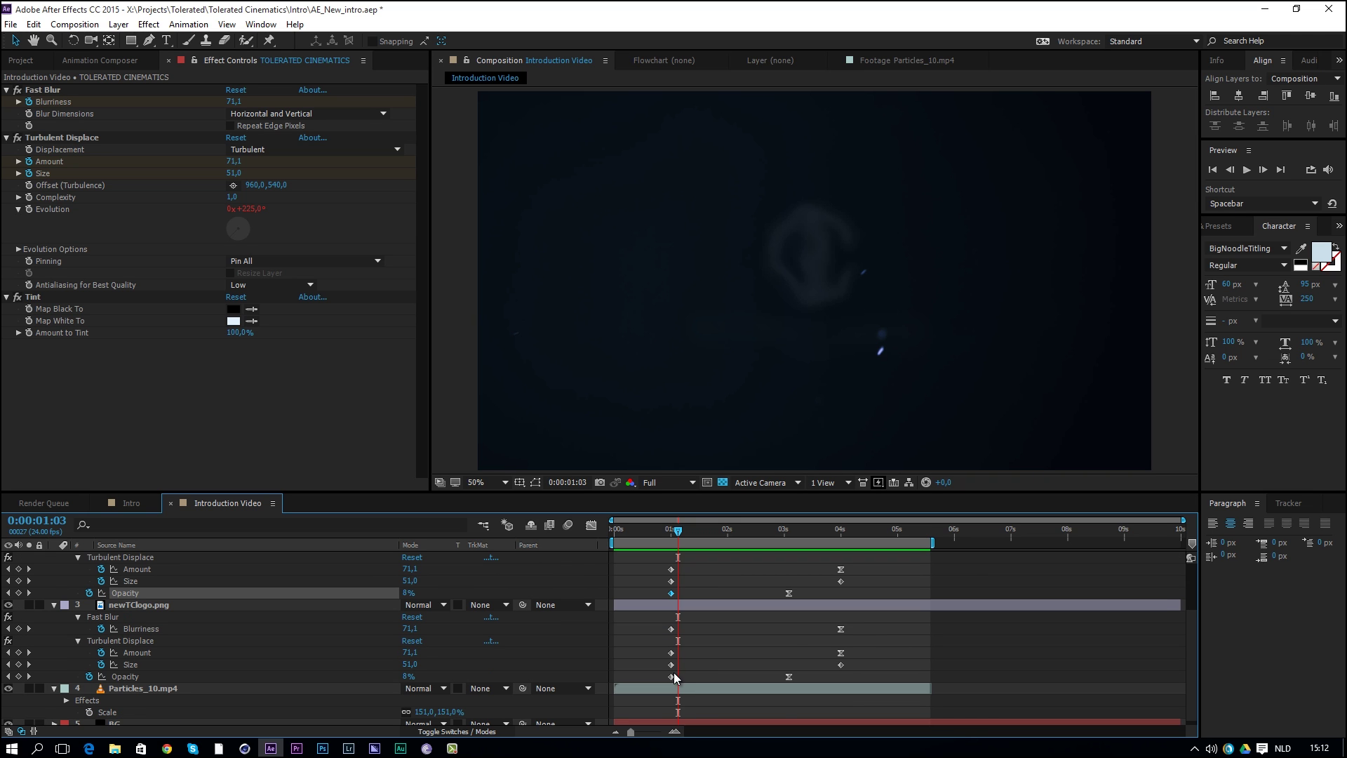
{"action": "left_click", "coordinate": [671, 676], "text": "shift"}
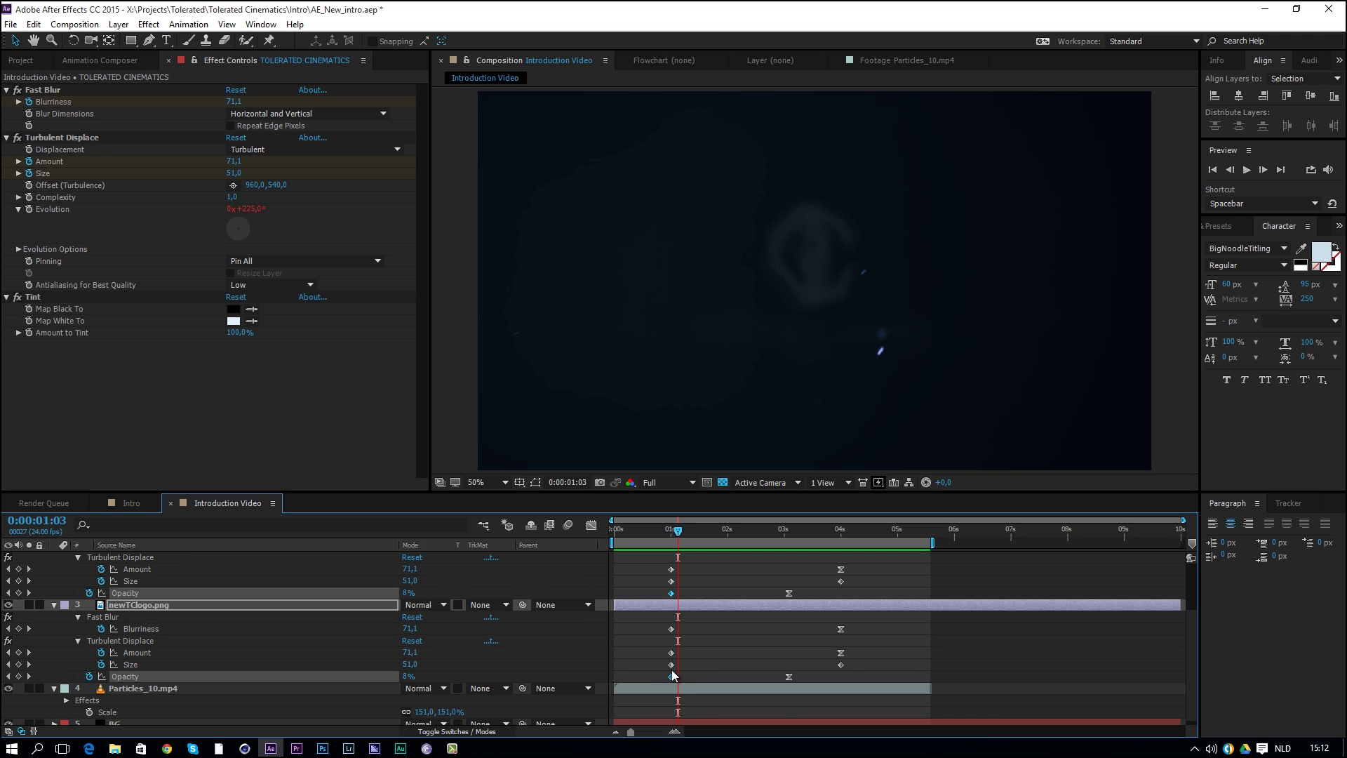
{"action": "left_click", "coordinate": [591, 526]}
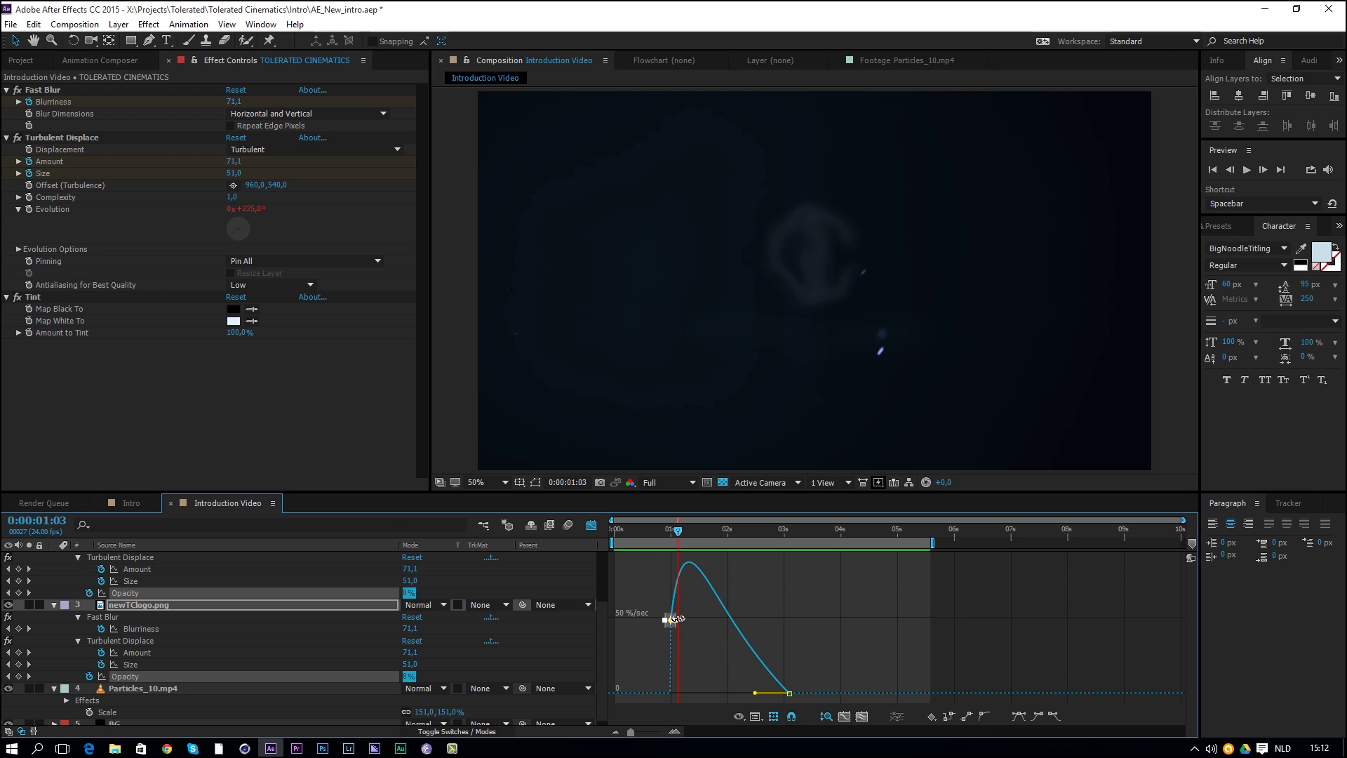
{"action": "left_click_drag", "start_coordinate": [683, 625], "coordinate": [698, 626]}
{"action": "left_click_drag", "start_coordinate": [678, 531], "coordinate": [667, 540]}
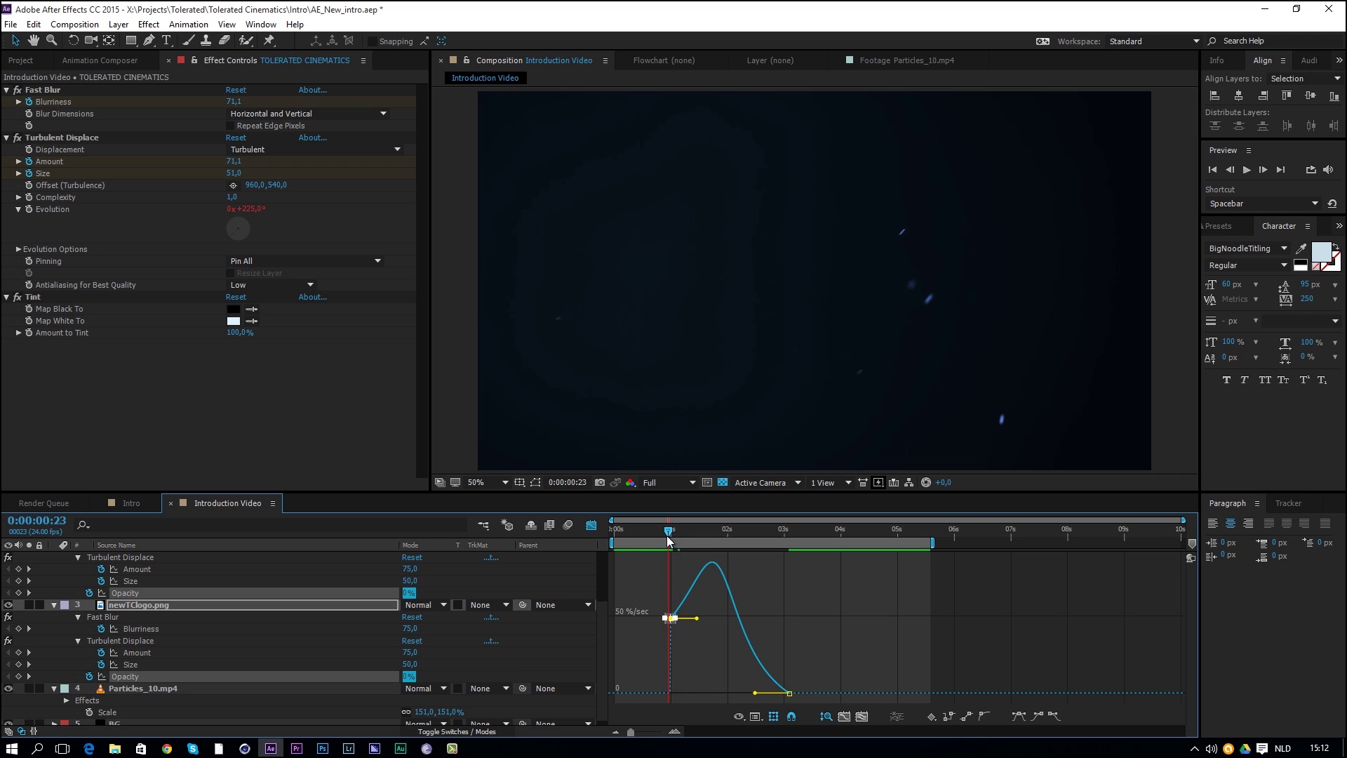
- Lengthen the outgoing ease of the first Opacity keyframe on newTClogo.png alone and check the fade around 0:00:01:02
{"action": "left_click", "coordinate": [331, 591]}
{"action": "left_click", "coordinate": [135, 592]}
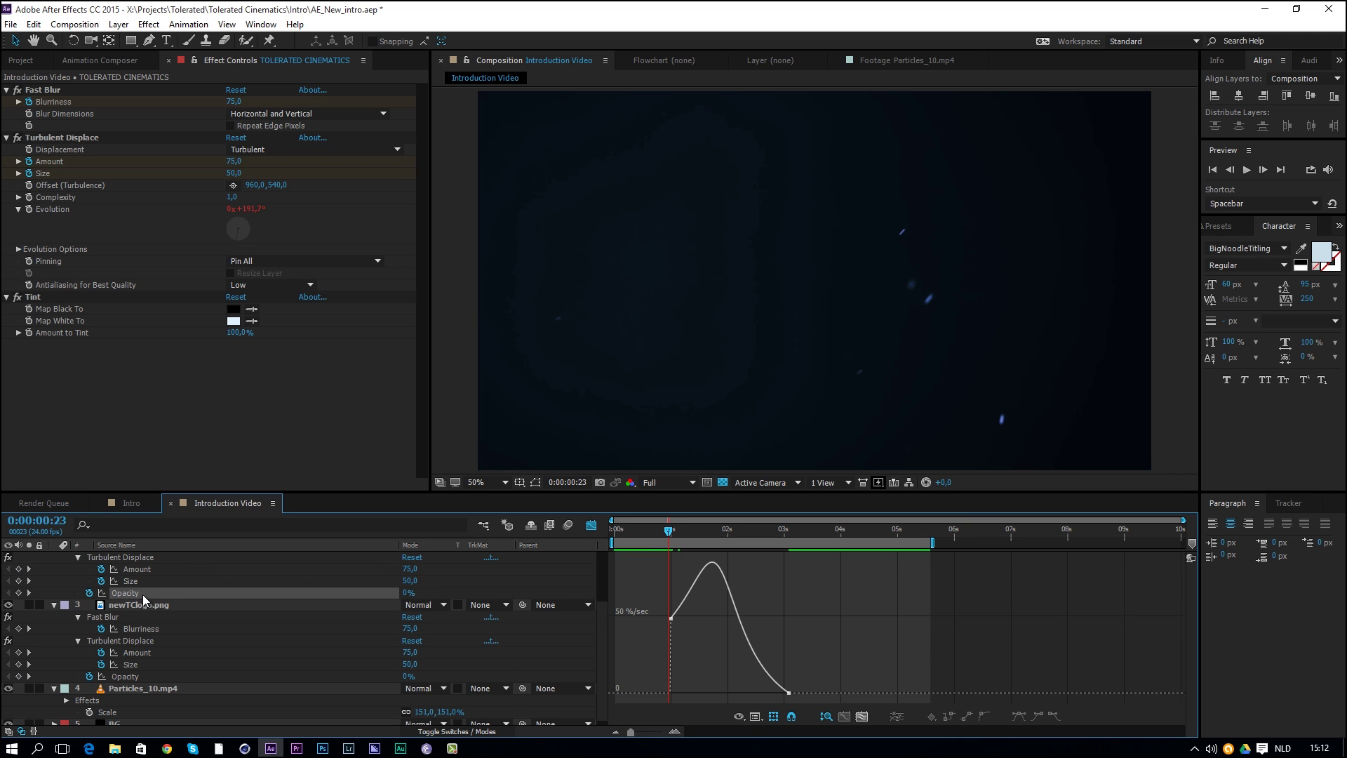
{"action": "left_click", "coordinate": [134, 675]}
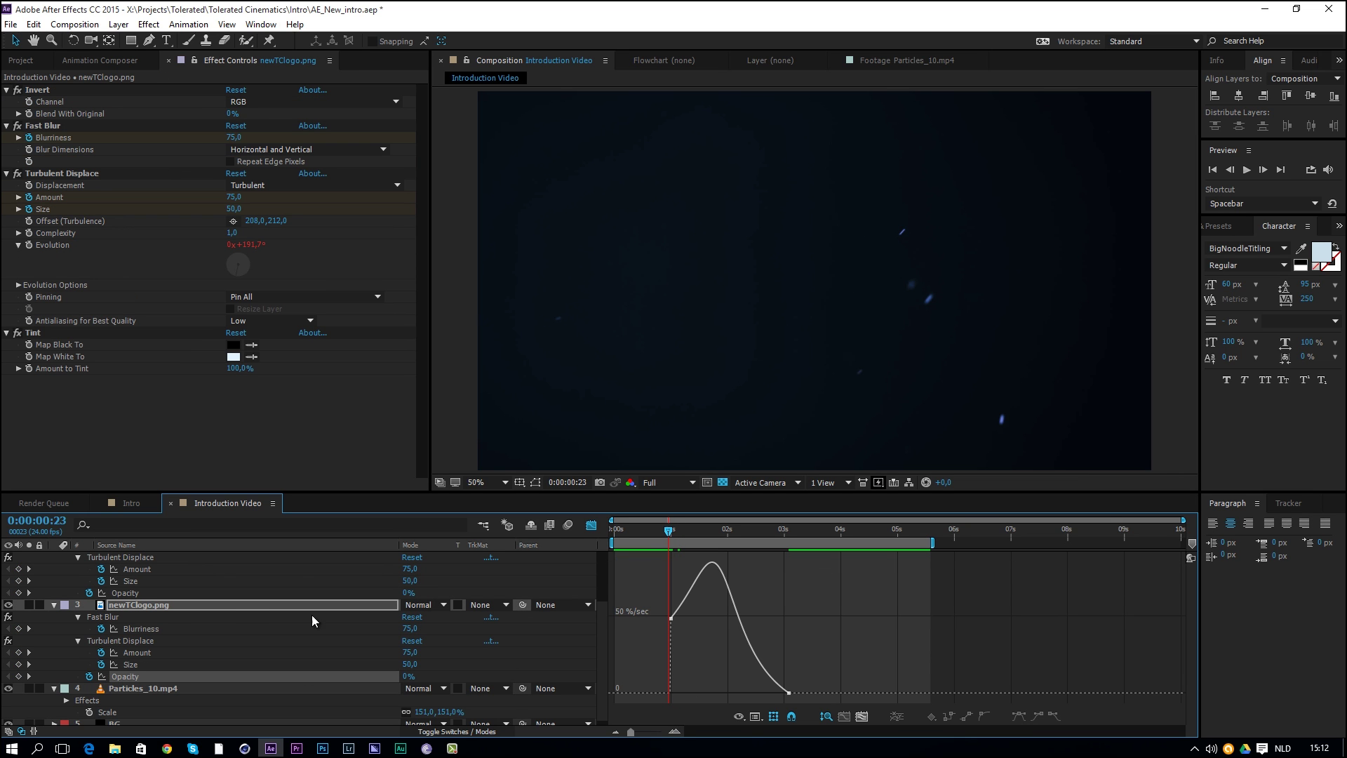
{"action": "left_click", "coordinate": [329, 604]}
{"action": "left_click", "coordinate": [150, 677]}
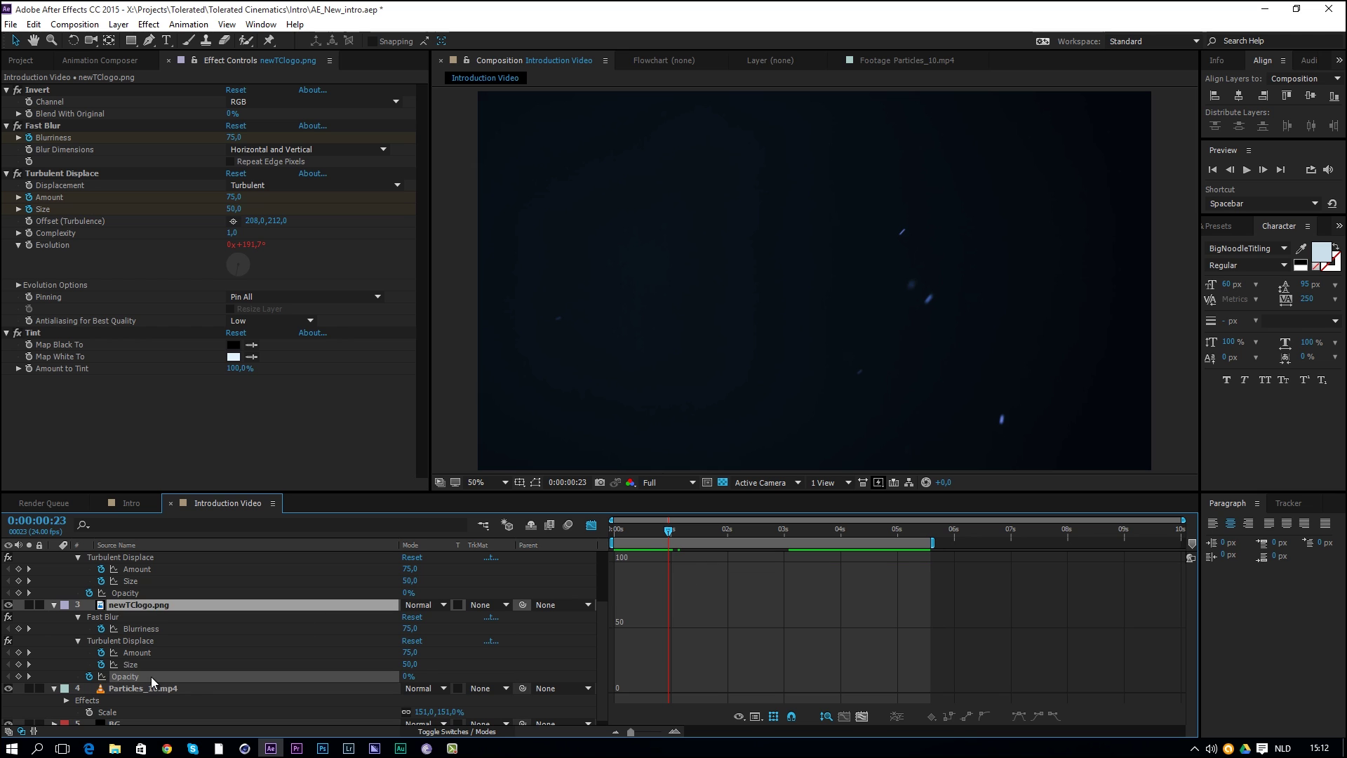
{"action": "left_click", "coordinate": [671, 619]}
{"action": "left_click_drag", "start_coordinate": [700, 620], "coordinate": [710, 619]}
{"action": "left_click", "coordinate": [672, 533]}
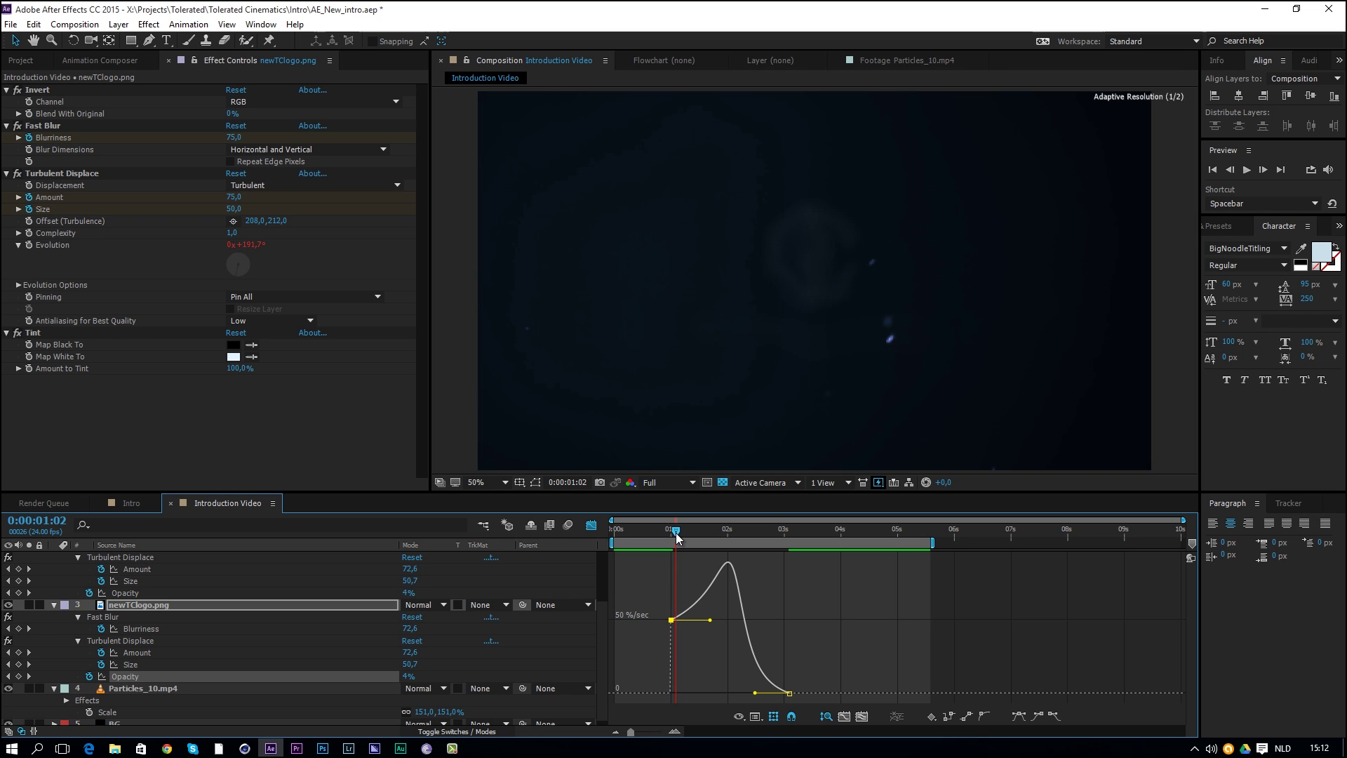
- Refine the logo's first Opacity keyframe by trying a longer ease, then shorten it again and lower its outgoing speed to 0 %/sec
{"action": "left_click_drag", "start_coordinate": [709, 620], "coordinate": [738, 622]}
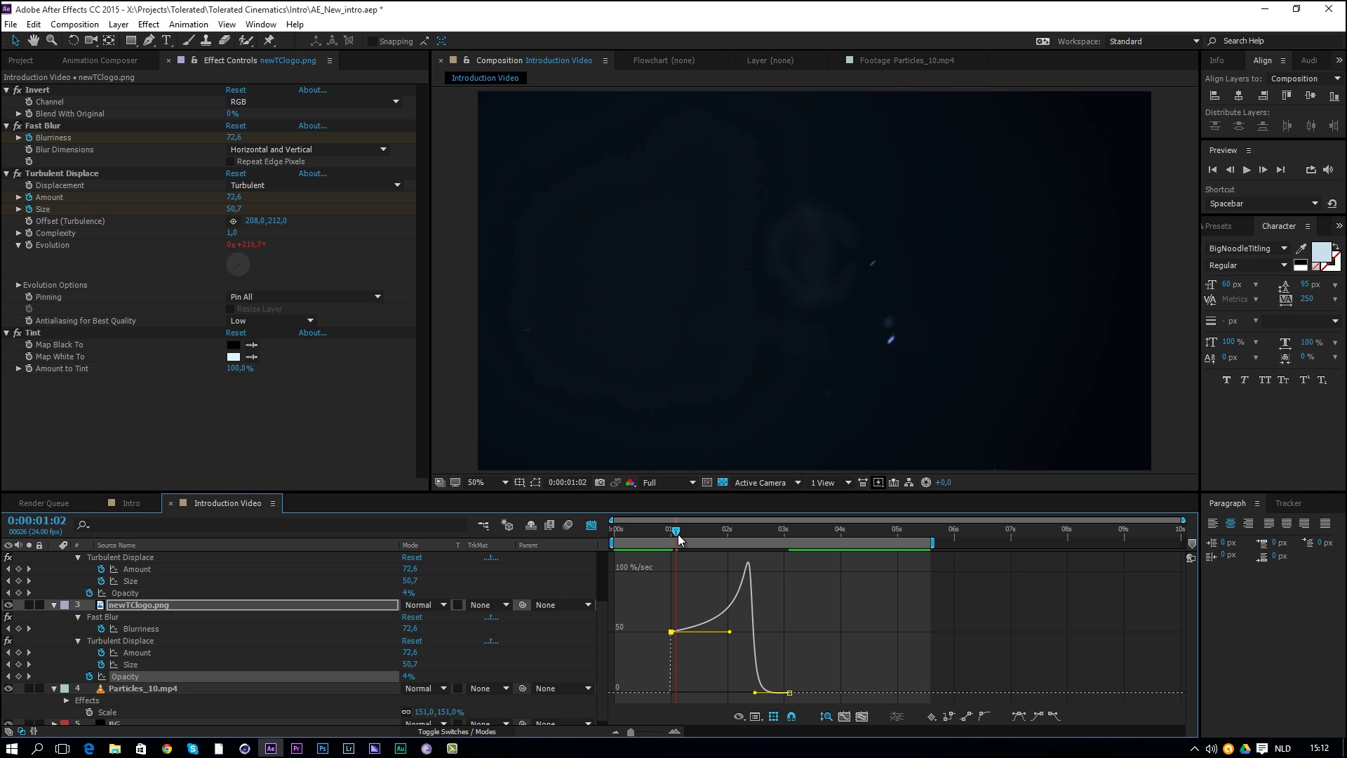
{"action": "mouse_move", "coordinate": [684, 536]}
{"action": "left_mouse_down"}
{"action": "mouse_move", "coordinate": [797, 554]}
{"action": "mouse_move", "coordinate": [751, 599]}
{"action": "mouse_move", "coordinate": [745, 631]}
{"action": "mouse_move", "coordinate": [706, 617]}
{"action": "mouse_move", "coordinate": [704, 639]}
{"action": "mouse_move", "coordinate": [700, 528]}
{"action": "mouse_move", "coordinate": [676, 547]}
{"action": "left_mouse_up"}
{"action": "left_click_drag", "start_coordinate": [704, 598], "coordinate": [710, 656]}
{"action": "left_click_drag", "start_coordinate": [678, 535], "coordinate": [680, 541]}
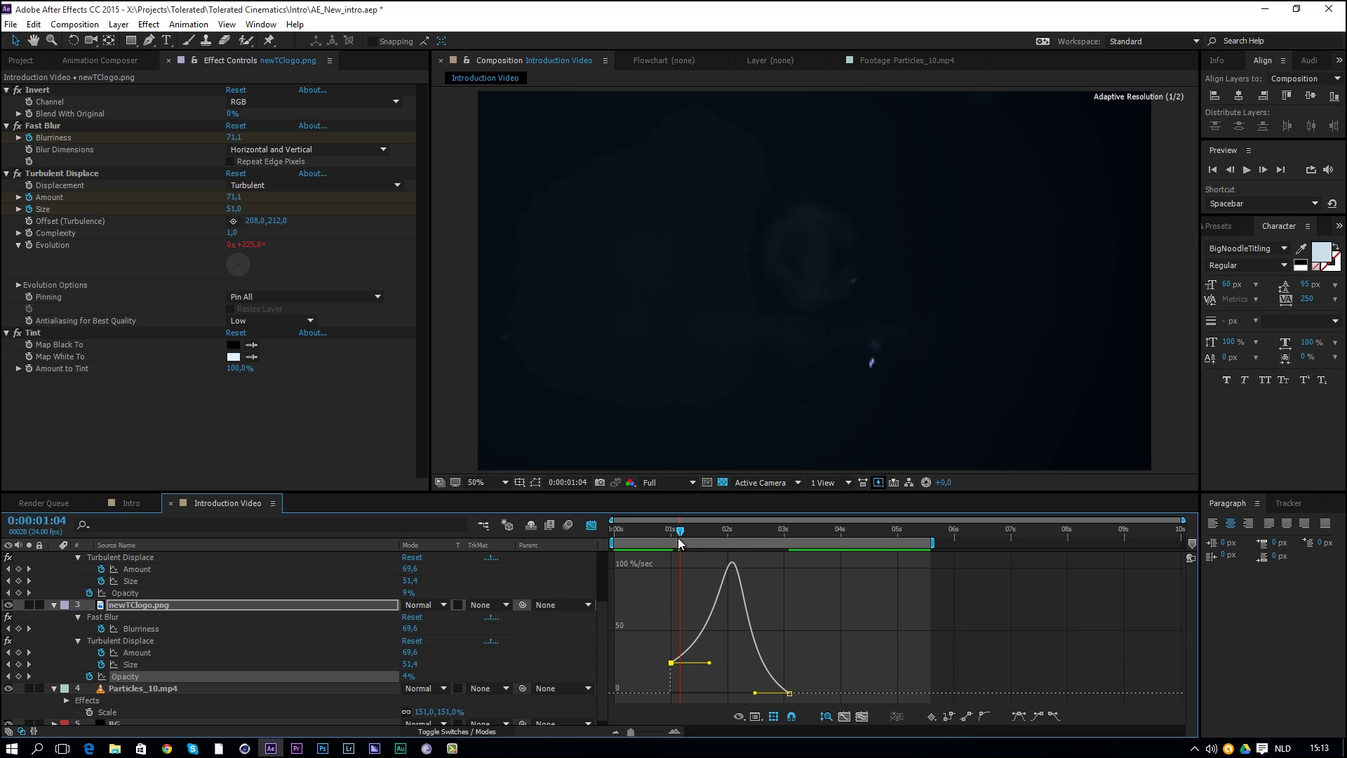
{"action": "left_click_drag", "start_coordinate": [671, 662], "coordinate": [674, 691]}
{"action": "left_click", "coordinate": [671, 533]}
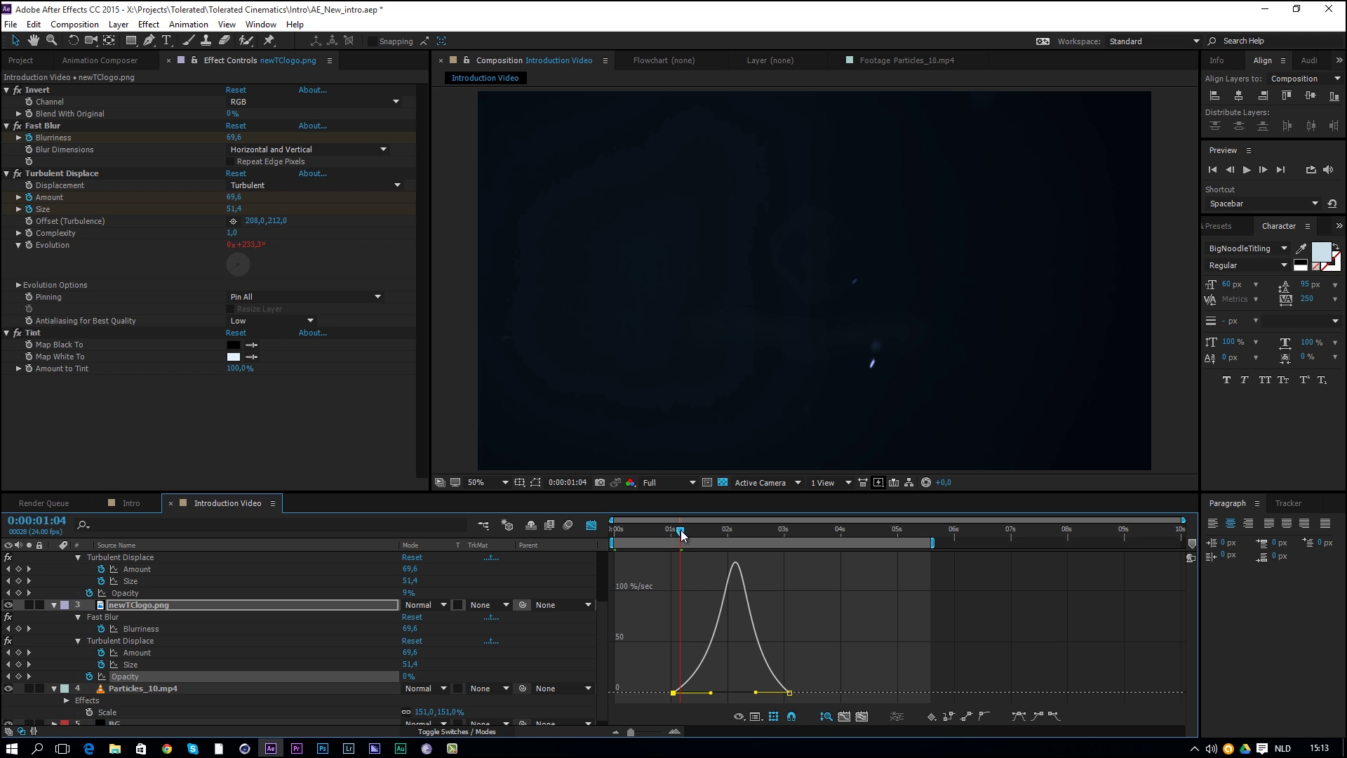
- Check the logo at 0:00:02:11, play the preview of the revised fade-in, and return to the start of the timeline
{"action": "left_click_drag", "start_coordinate": [672, 536], "coordinate": [752, 536]}
{"action": "key", "text": "space"}
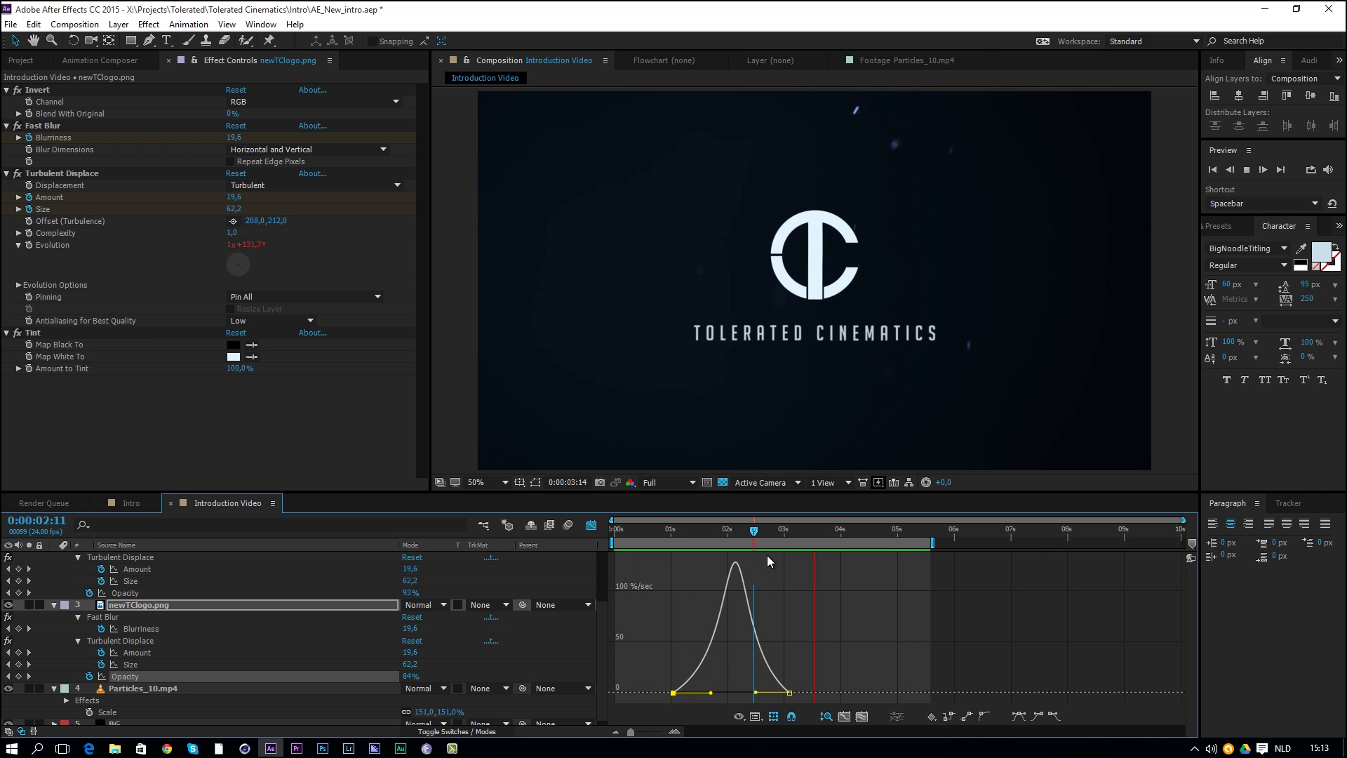
{"action": "key", "text": "Home"}
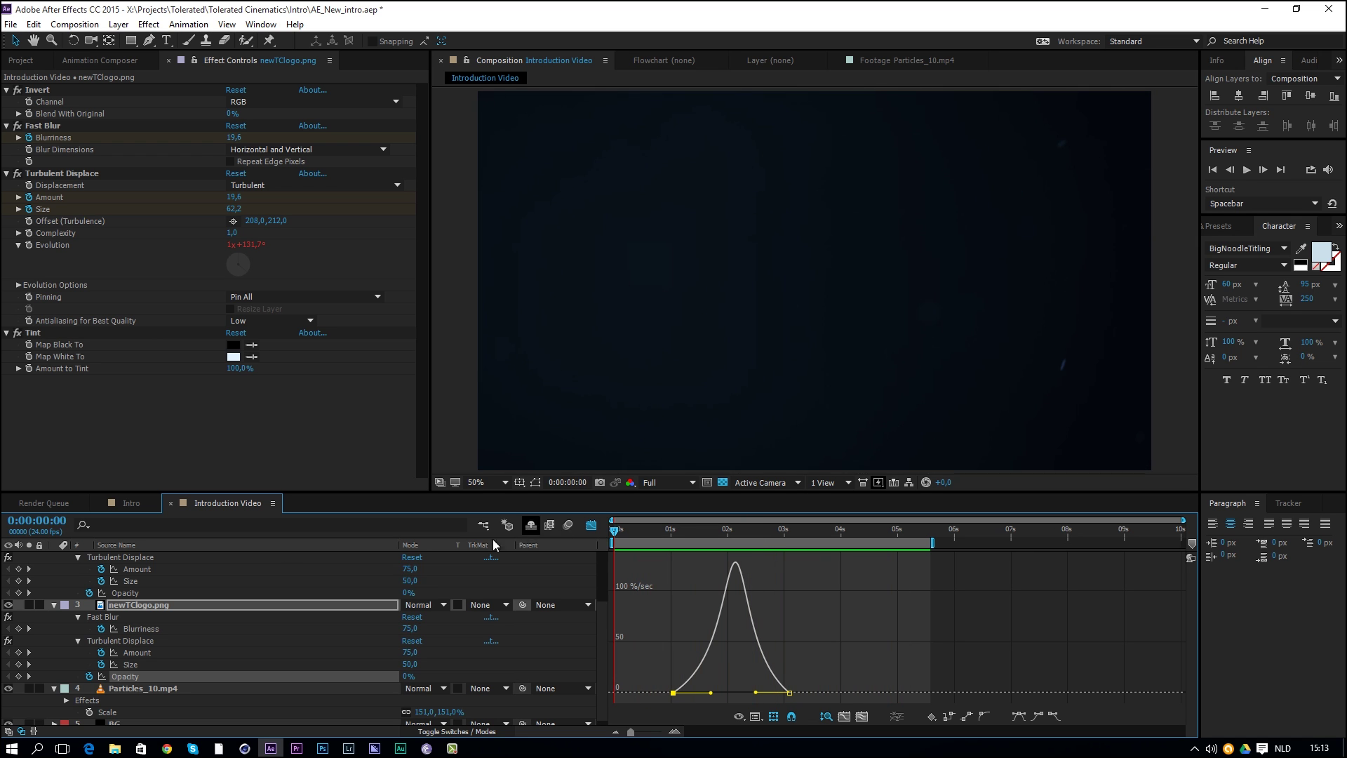
- Pre-compose all layers of Introduction Video into a composition named Main, inspect its contents, and return to Introduction Video
{"action": "key", "text": "ctrl+a"}
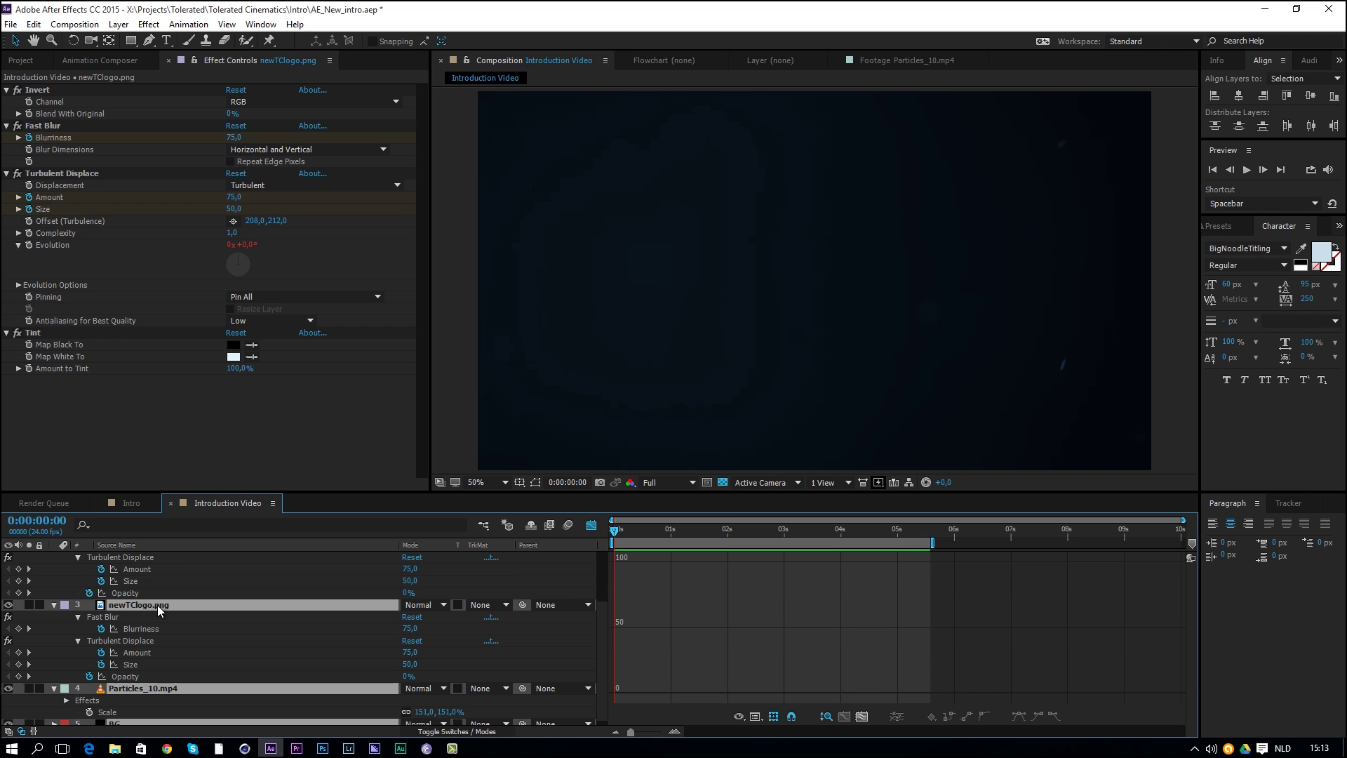
{"action": "left_click", "coordinate": [54, 688]}
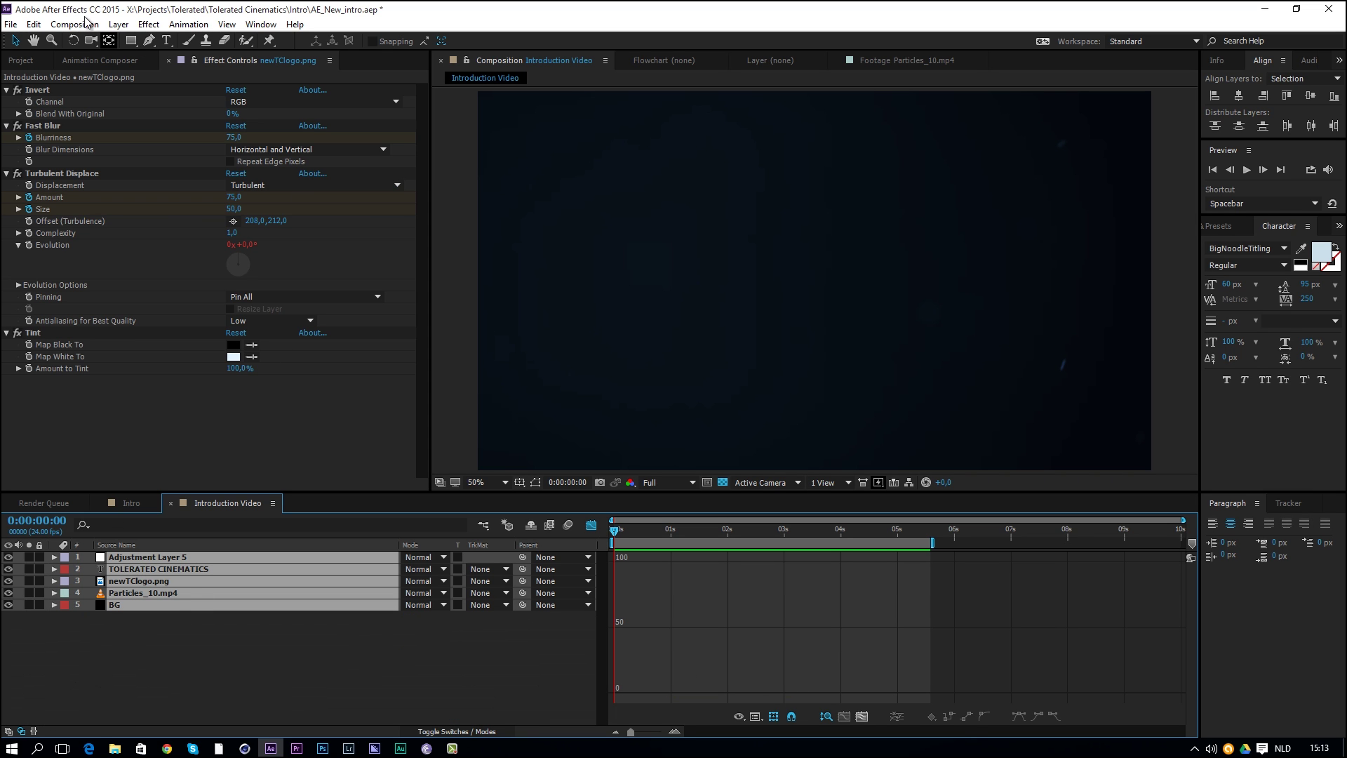
{"action": "left_click", "coordinate": [119, 25]}
{"action": "left_click", "coordinate": [179, 549]}
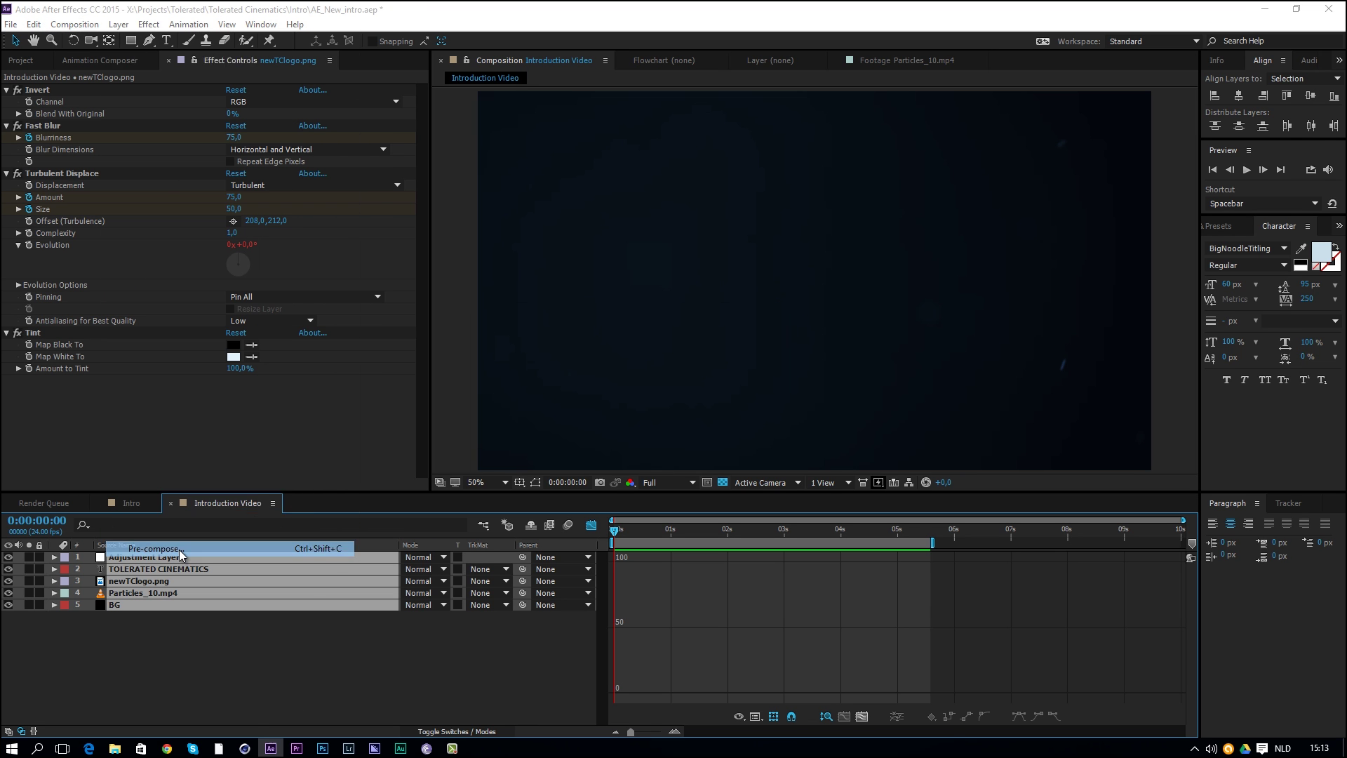
{"action": "type", "text": "Main"}
{"action": "key", "text": "Return"}
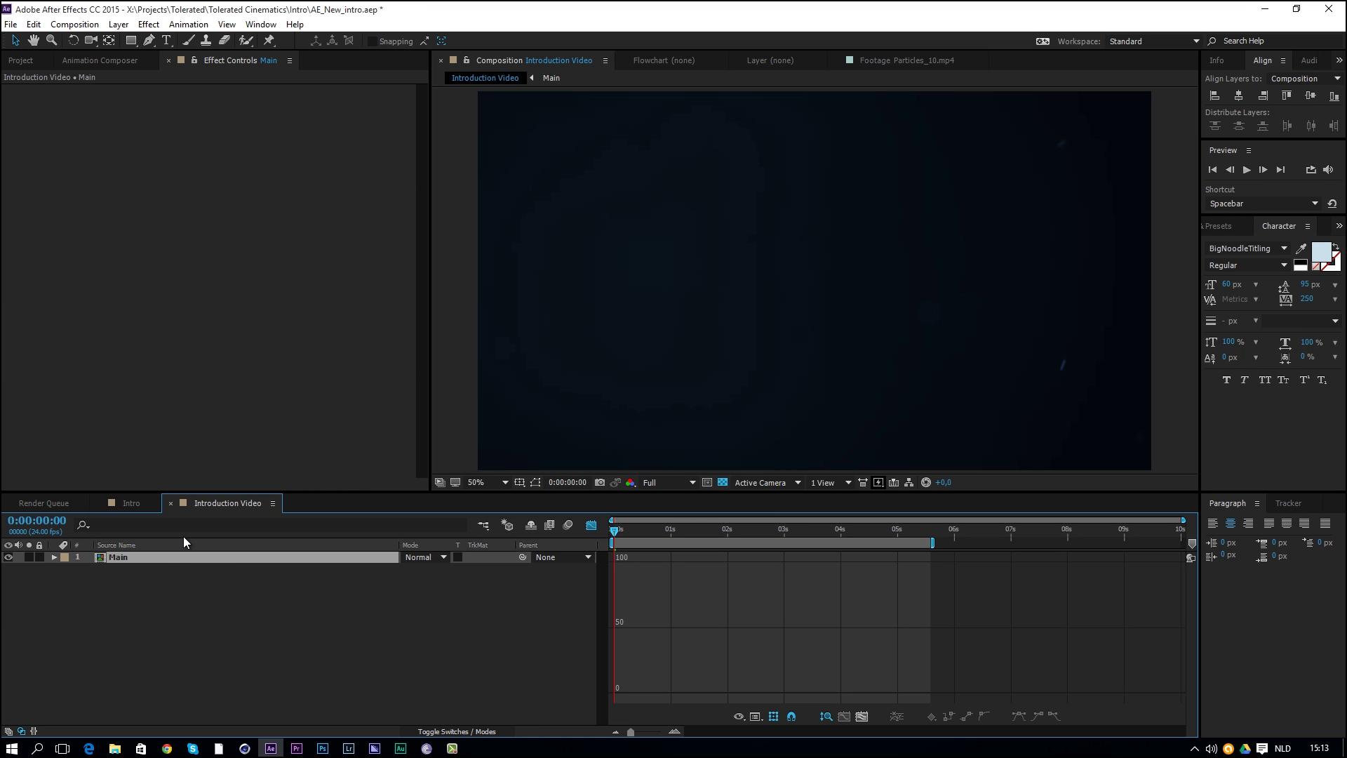
{"action": "double_click", "coordinate": [137, 555]}
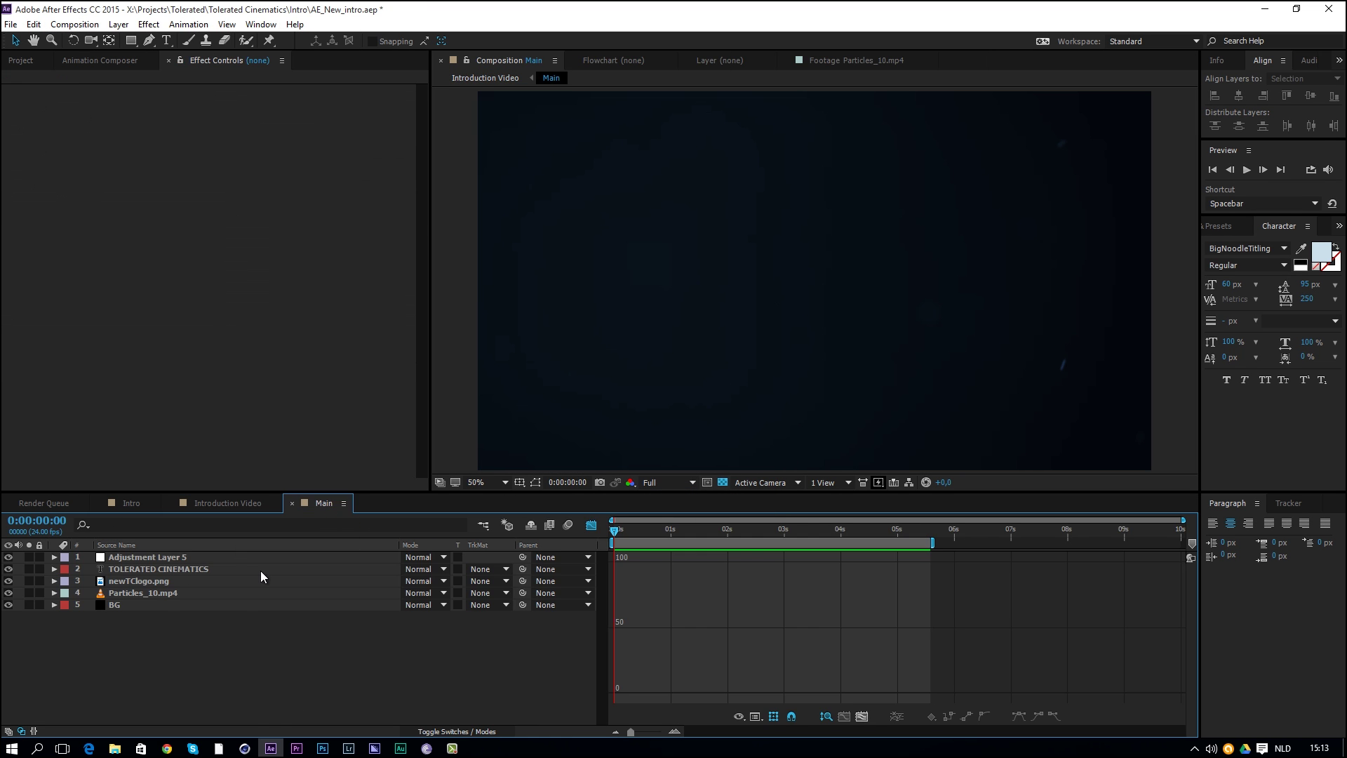
{"action": "left_click", "coordinate": [240, 503]}
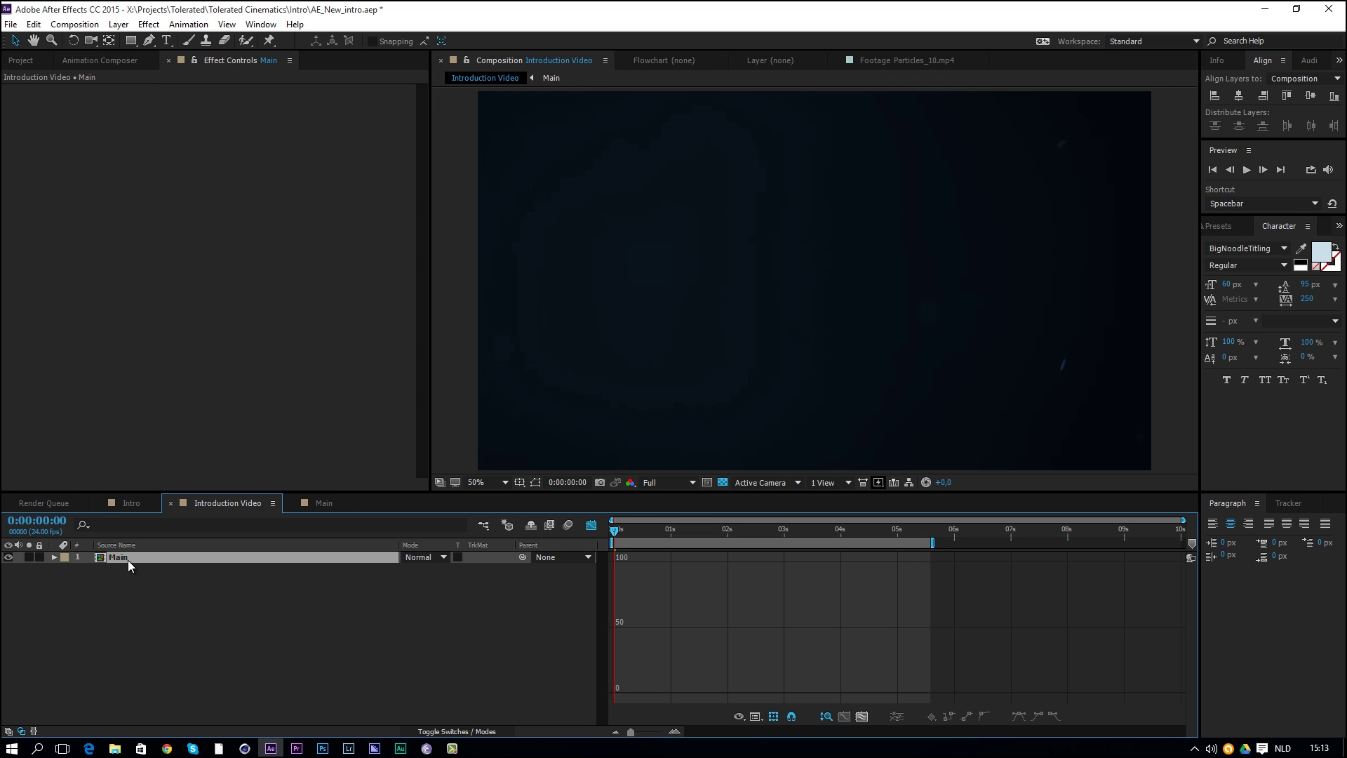
- Add Scale and Rotation keyframes to the Main layer at their default values and place both at 0:00:05:00
{"action": "key", "text": "s"}
{"action": "left_click", "coordinate": [591, 526]}
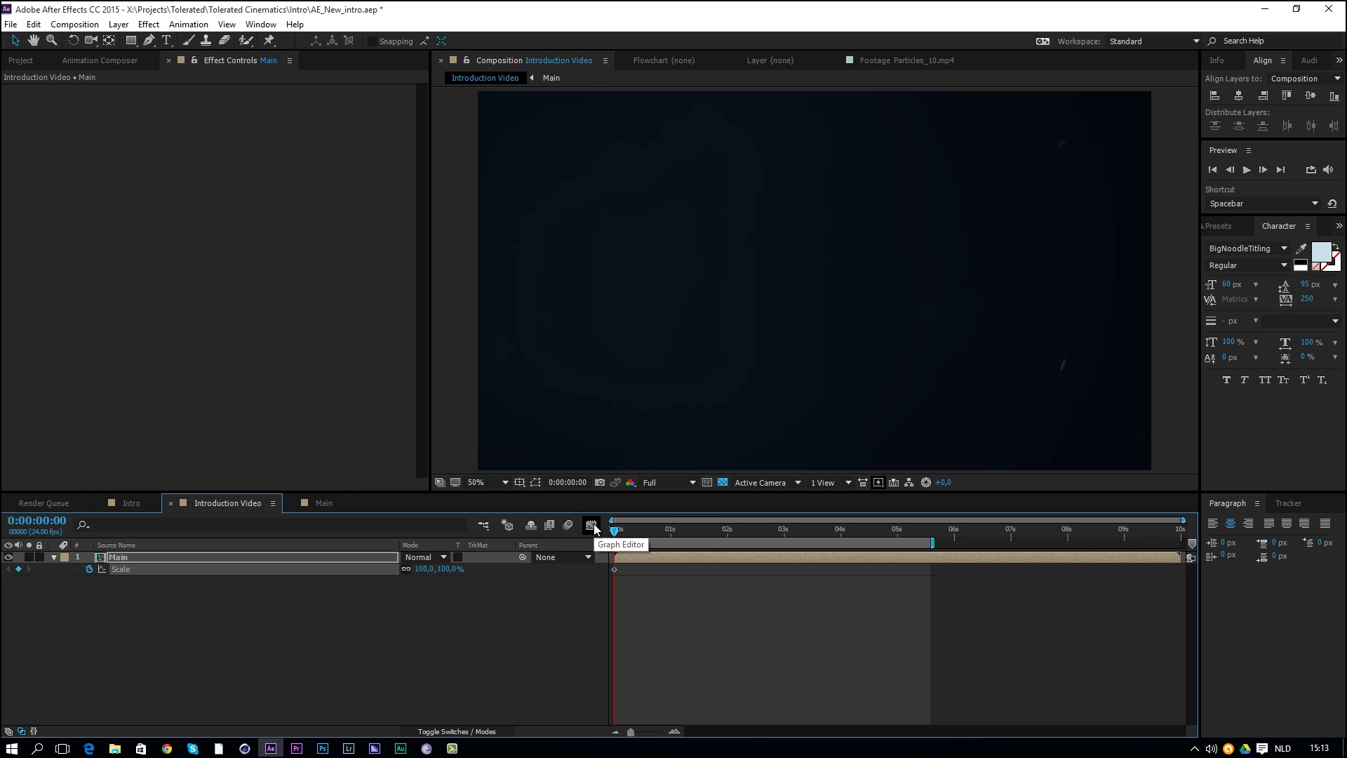
{"action": "left_click", "coordinate": [216, 559]}
{"action": "key", "text": "r"}
{"action": "left_click", "coordinate": [90, 571]}
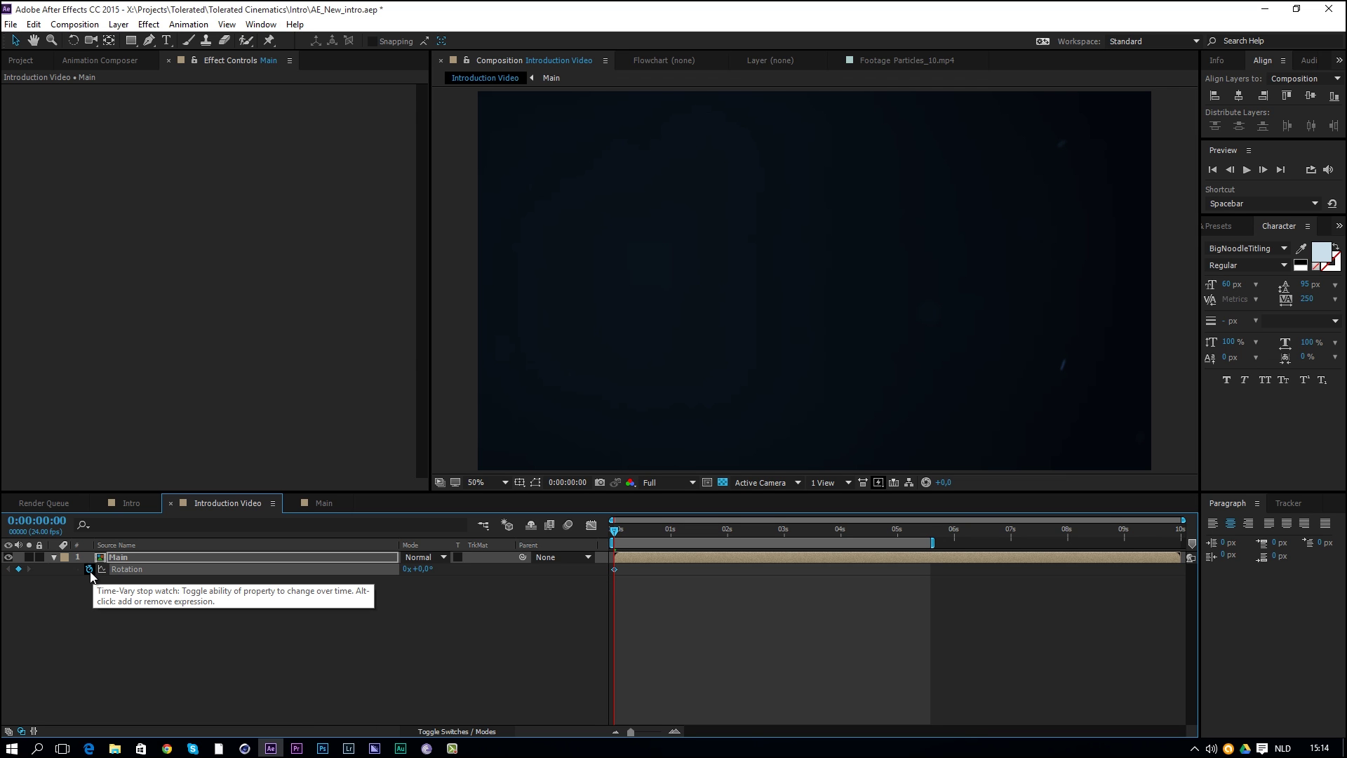
{"action": "key", "text": "shift+s"}
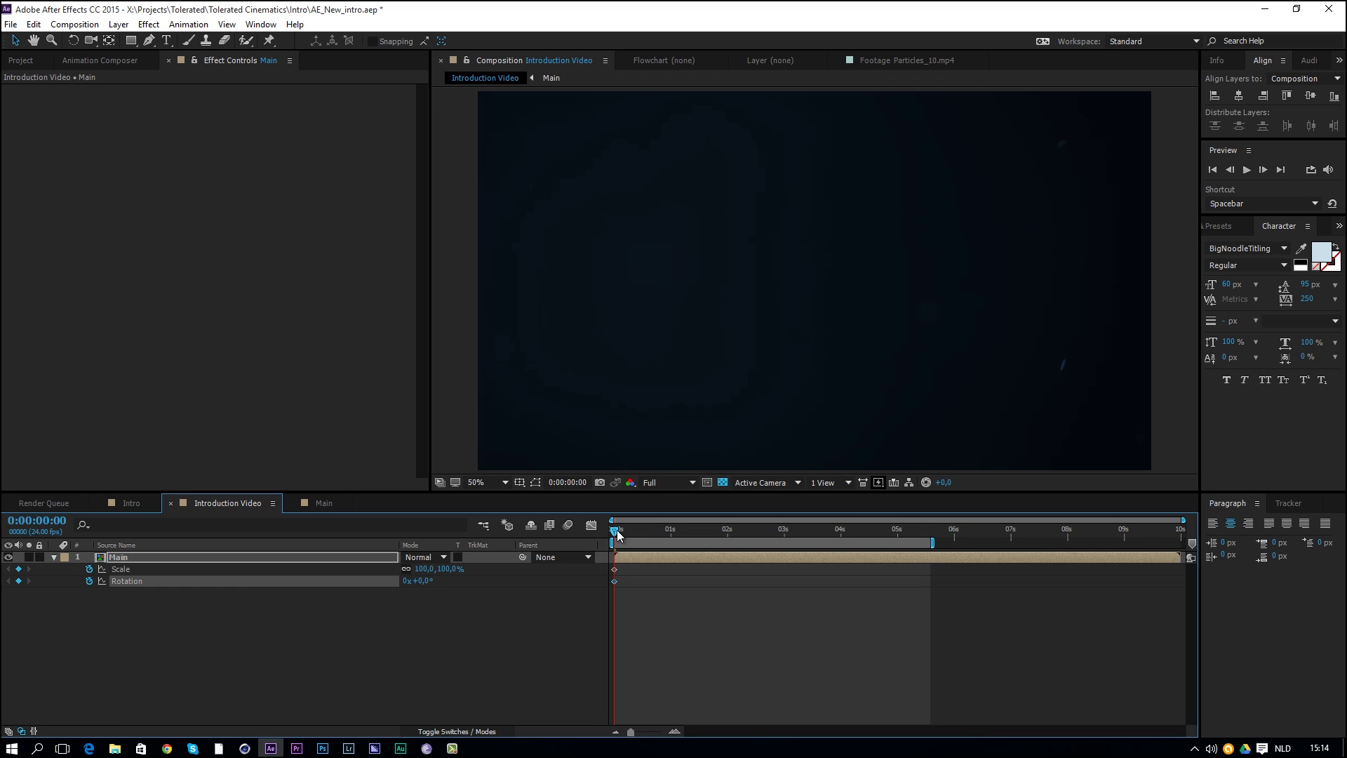
{"action": "left_click_drag", "start_coordinate": [607, 563], "coordinate": [900, 588]}
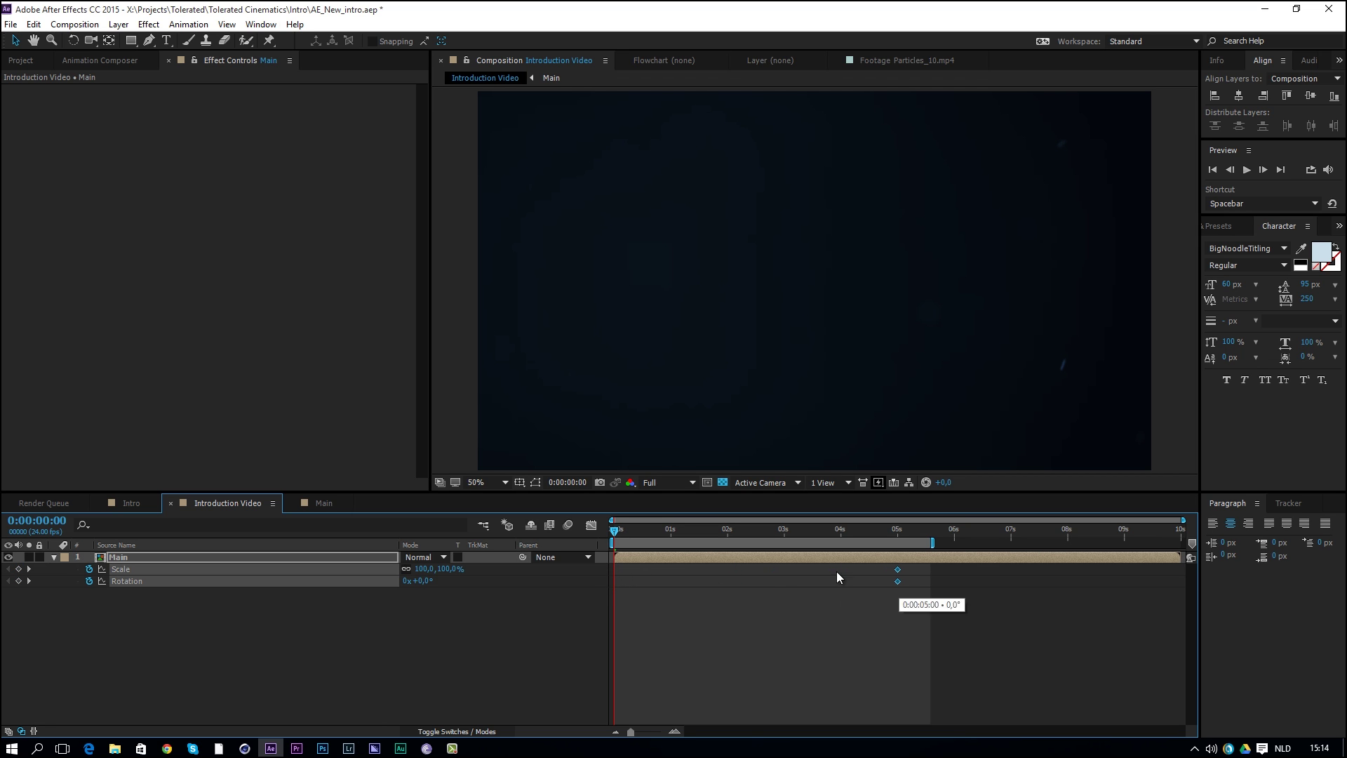
- At 0:00:00:00, keyframe the Main layer's Scale at 110% and rotate it a few degrees clockwise
{"action": "mouse_move", "coordinate": [447, 569]}
{"action": "left_mouse_down"}
{"action": "mouse_move", "coordinate": [429, 569]}
{"action": "mouse_move", "coordinate": [460, 575]}
{"action": "left_mouse_up"}
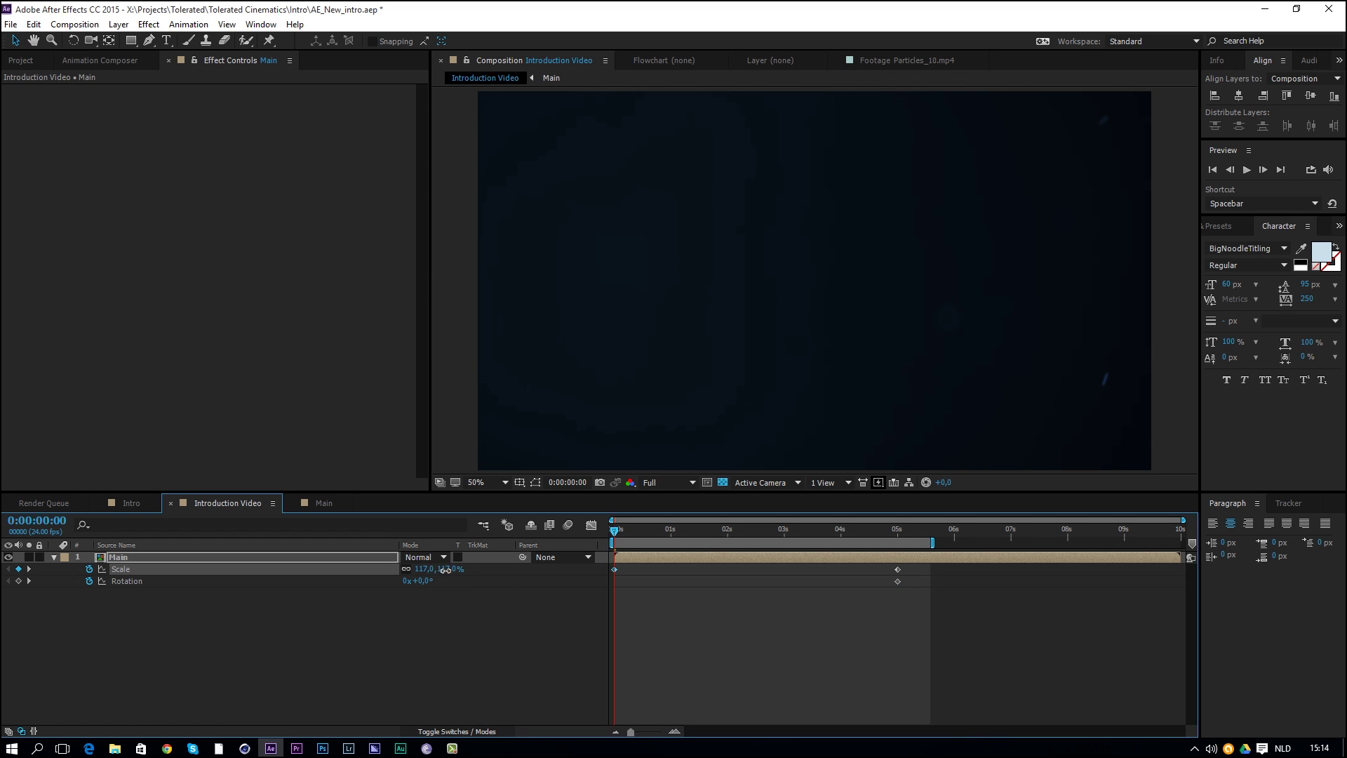
{"action": "left_click_drag", "start_coordinate": [442, 569], "coordinate": [431, 582]}
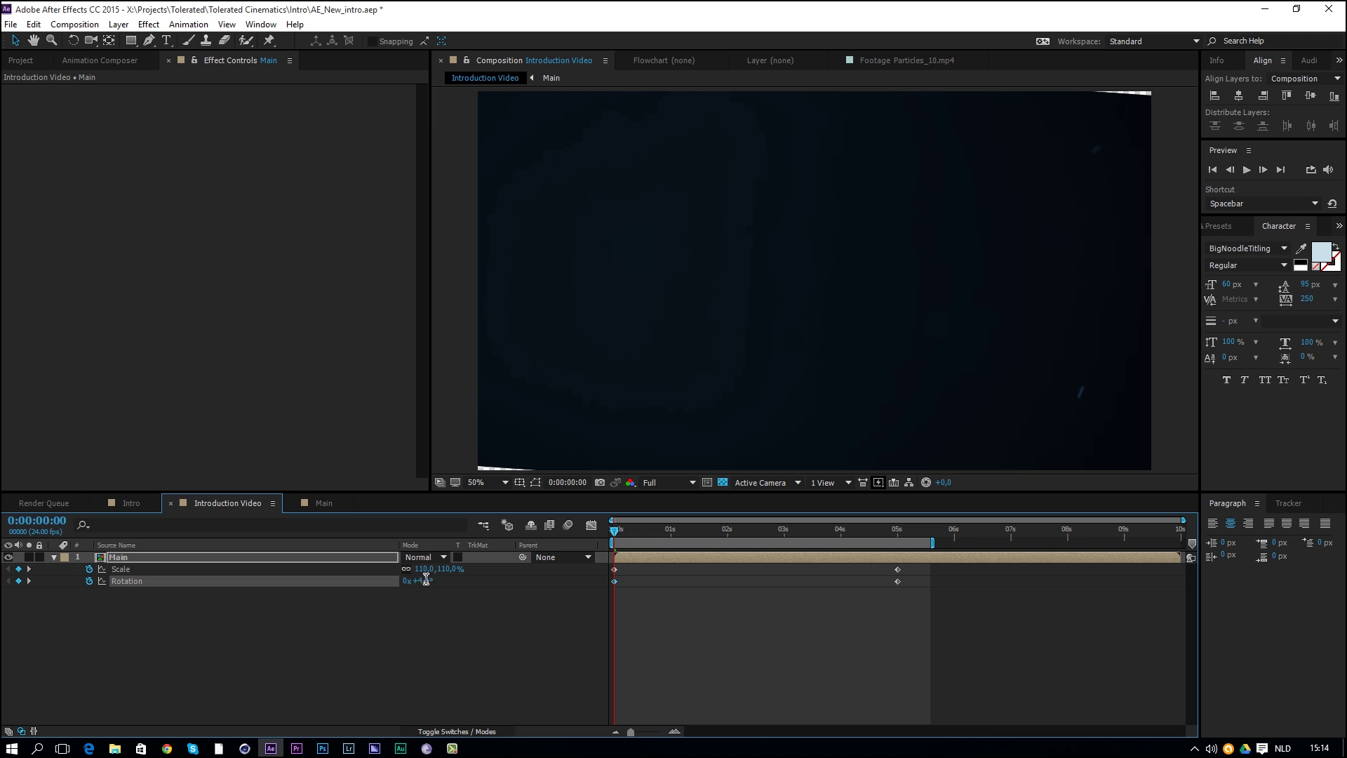
{"action": "left_click", "coordinate": [373, 613]}
- Enlarge the Main composition's frame beyond 1920 px in width and set its height to 1200 px
{"action": "double_click", "coordinate": [139, 557]}
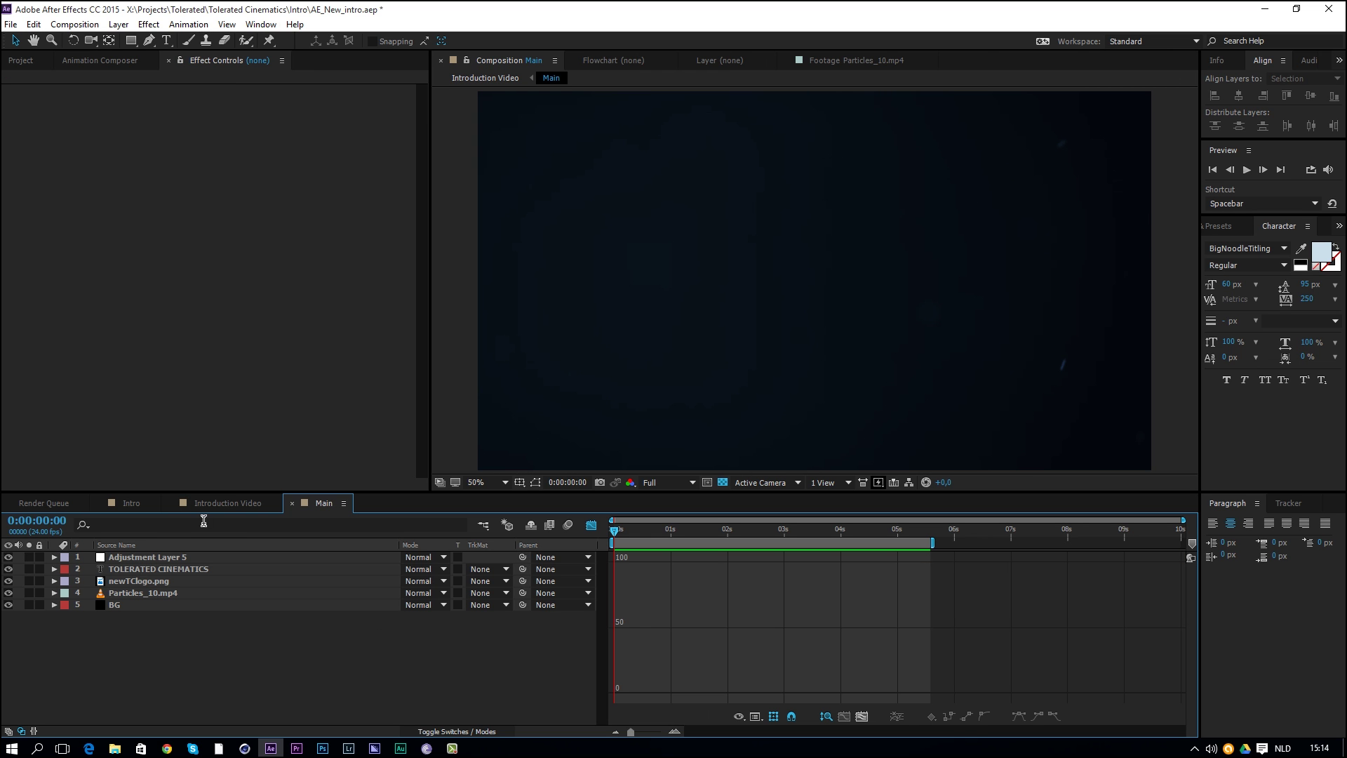
{"action": "left_click", "coordinate": [74, 25]}
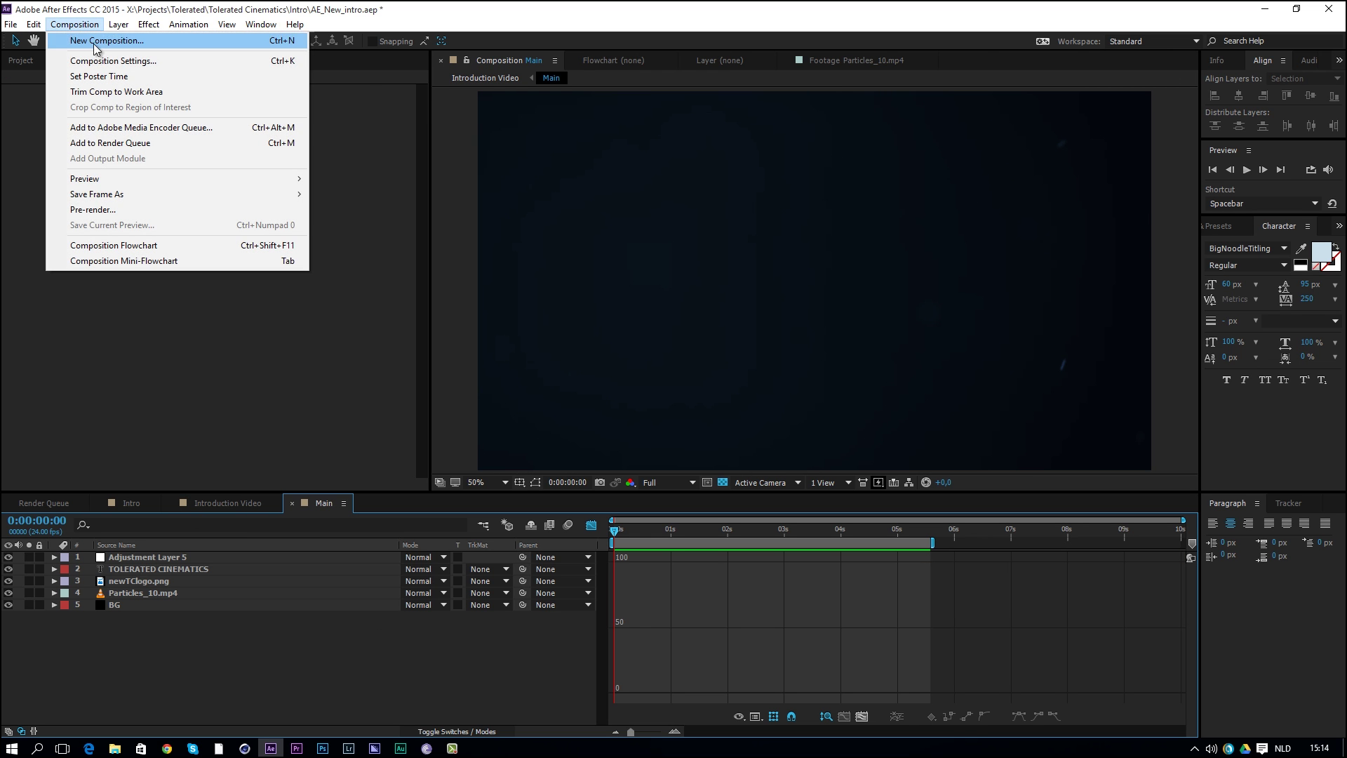
{"action": "left_click", "coordinate": [105, 57]}
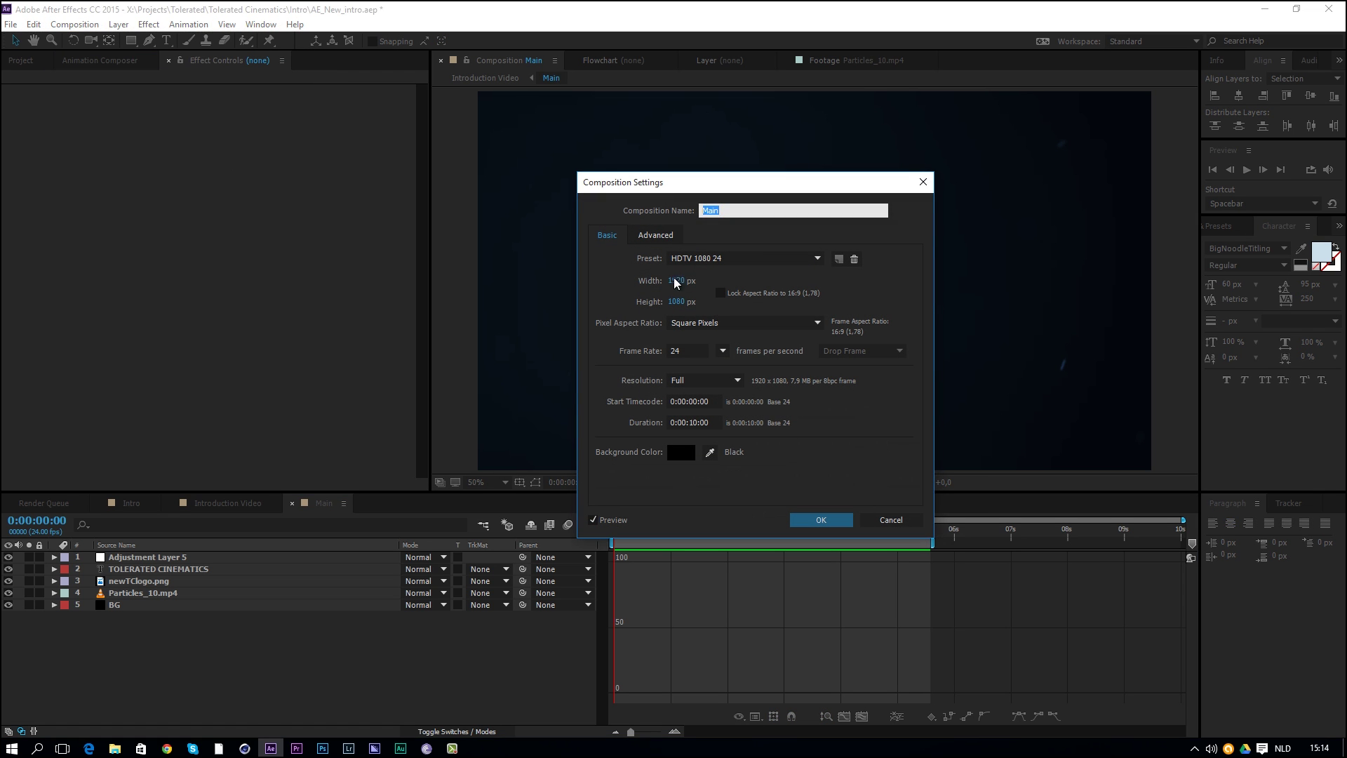
{"action": "left_click", "coordinate": [675, 281]}
{"action": "type", "text": "2500"}
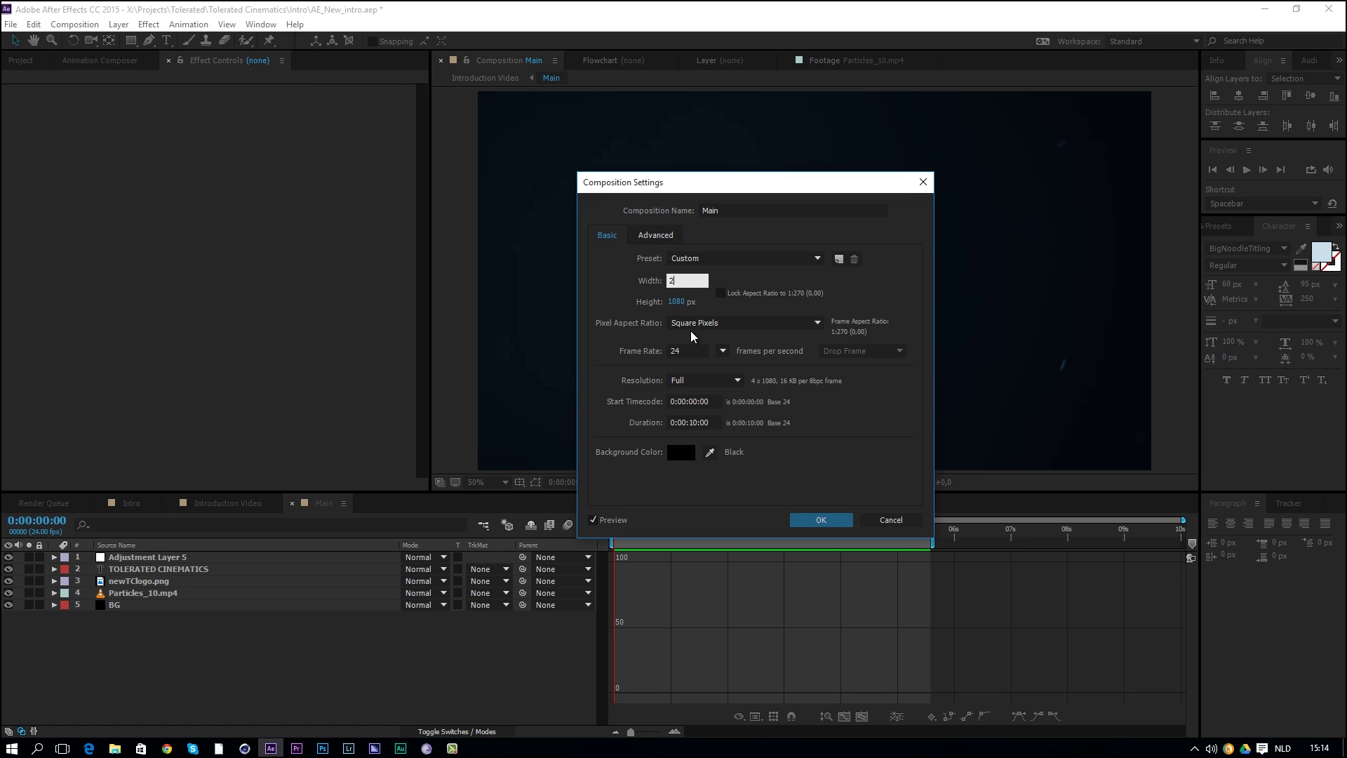
{"action": "key", "text": "Return"}
{"action": "left_click", "coordinate": [75, 25]}
{"action": "left_click", "coordinate": [105, 57]}
{"action": "left_click", "coordinate": [668, 303]}
{"action": "type", "text": "1200"}
{"action": "key", "text": "Return"}
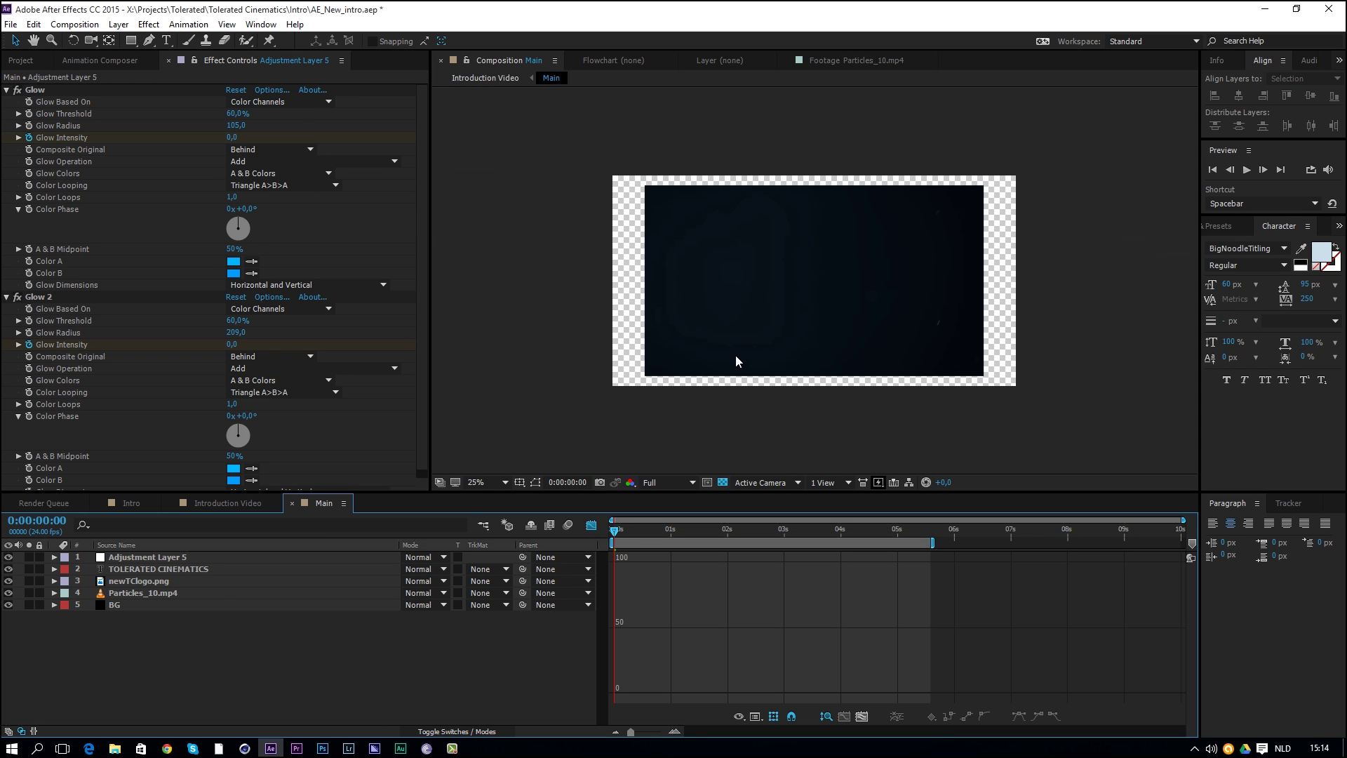
- Scale the BG layer to 129% so it fills the enlarged Main composition
{"action": "left_click", "coordinate": [119, 604]}
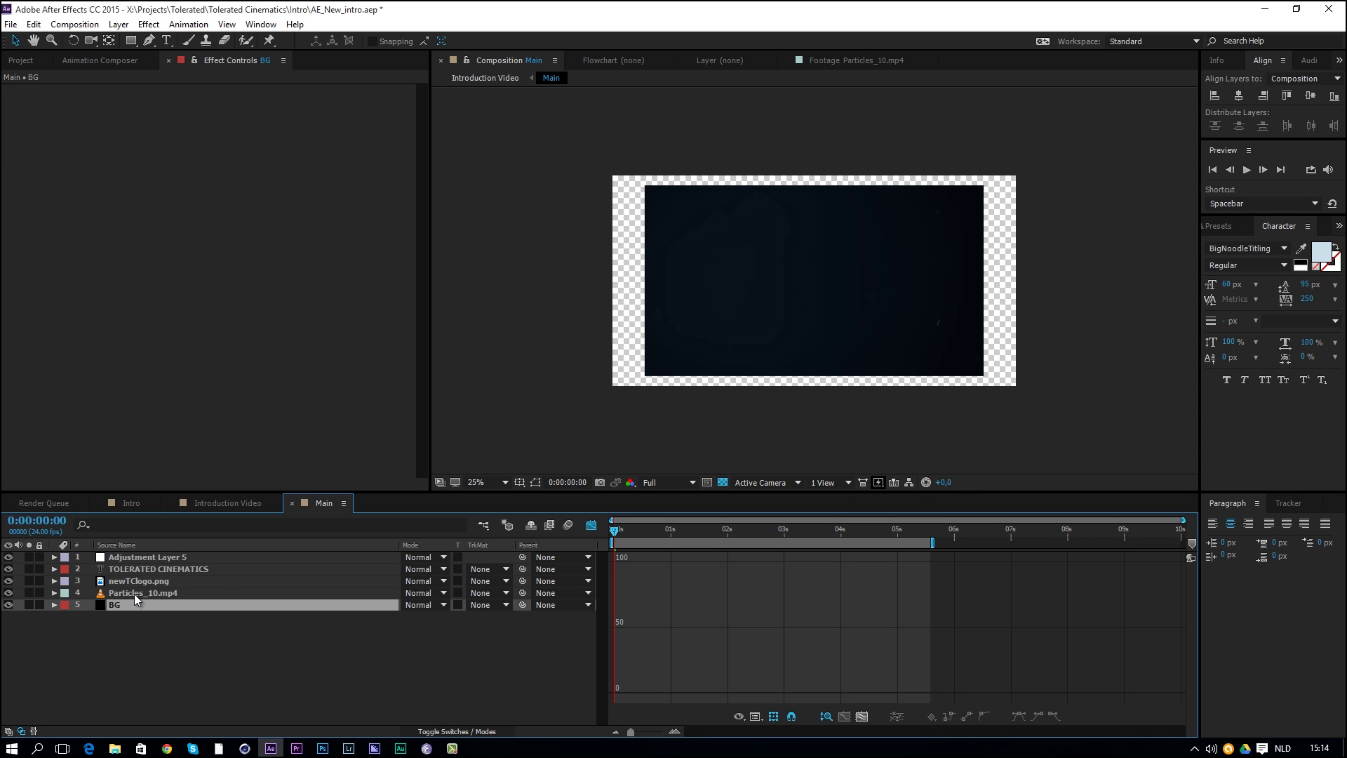
{"action": "key", "text": "s"}
{"action": "left_click", "coordinate": [420, 616]}
{"action": "type", "text": "129"}
{"action": "key", "text": "Return"}
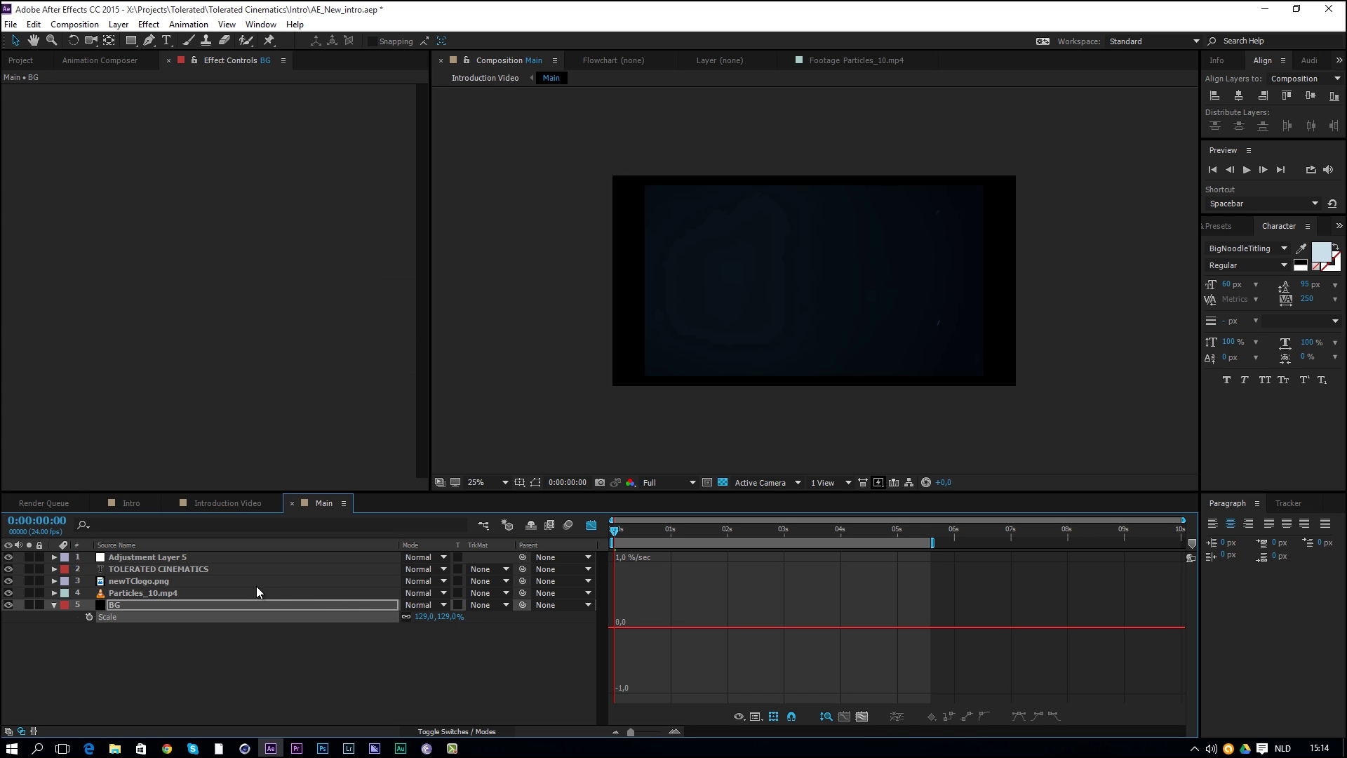
- Scale the Particles_10.mp4 layer up to 189% to cover the whole Main frame
{"action": "left_click", "coordinate": [252, 591]}
{"action": "key", "text": "s"}
{"action": "left_click_drag", "start_coordinate": [444, 604], "coordinate": [481, 605]}
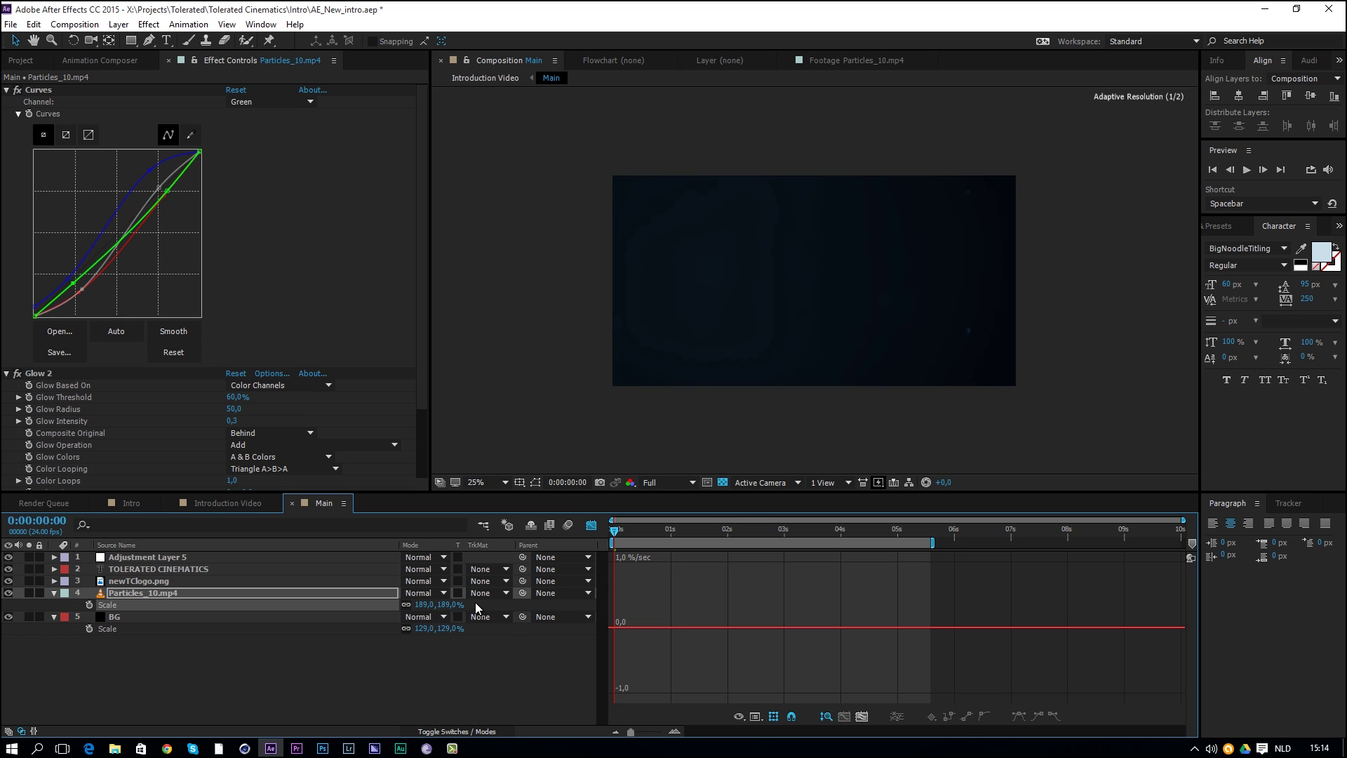
- In the Introduction Video composition, apply Easy Ease to all of the Main layer's Scale and Rotation keyframes and preview the motion
{"action": "left_click", "coordinate": [210, 503]}
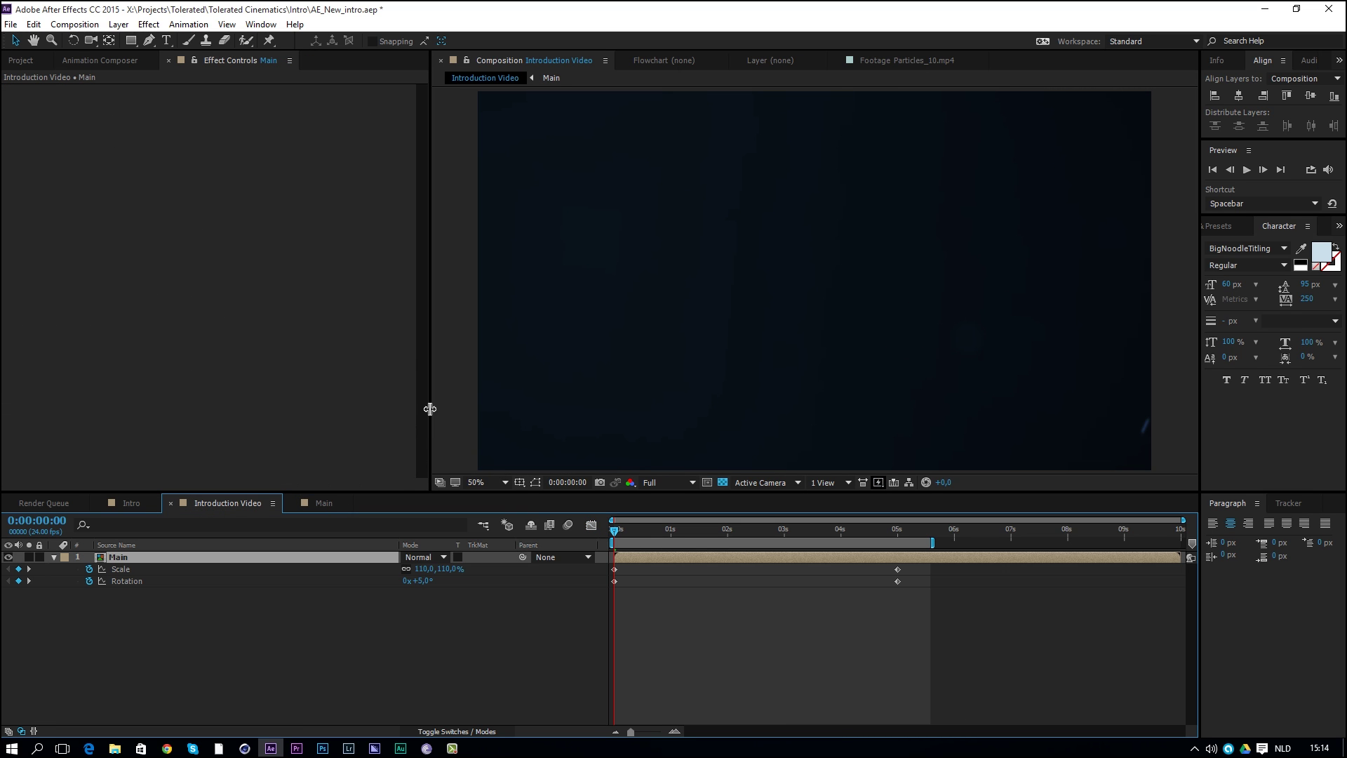
{"action": "key", "text": "comma"}
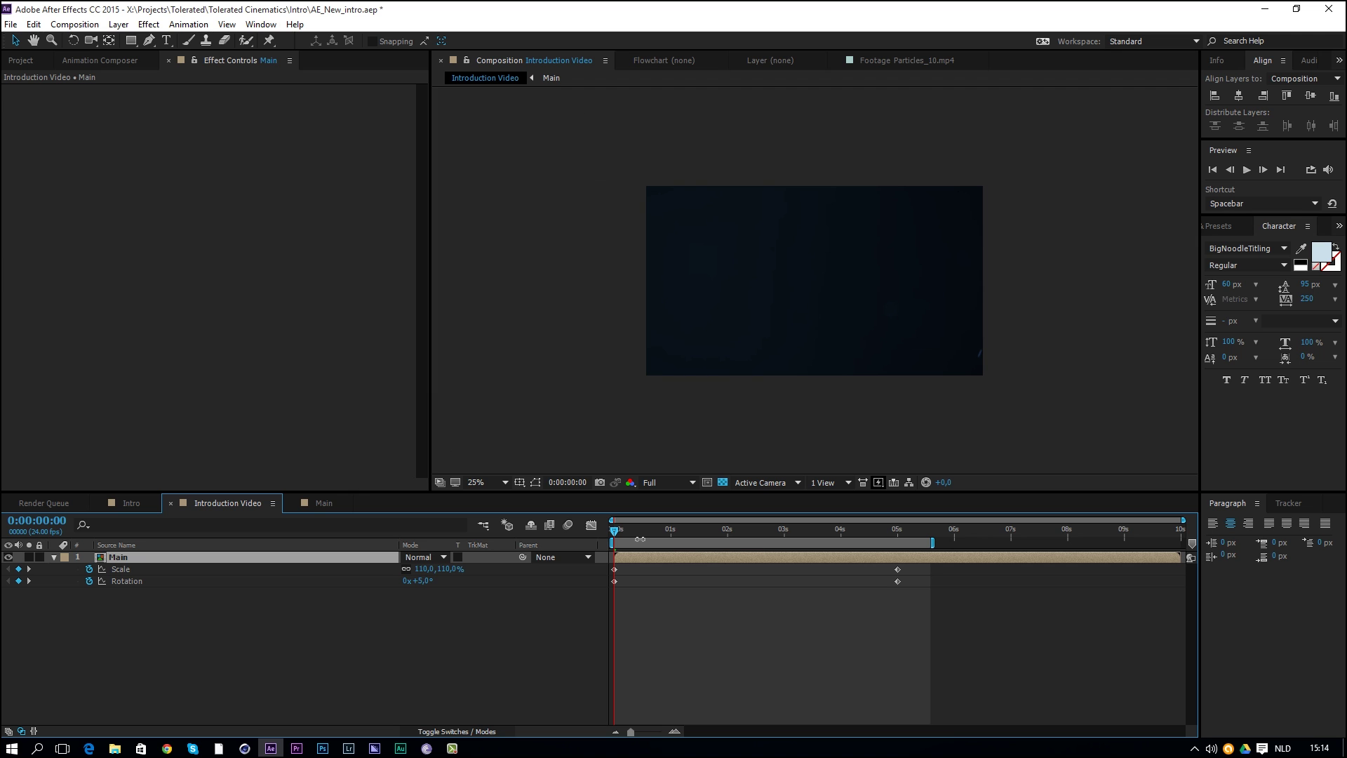
{"action": "left_click_drag", "start_coordinate": [613, 534], "coordinate": [566, 603]}
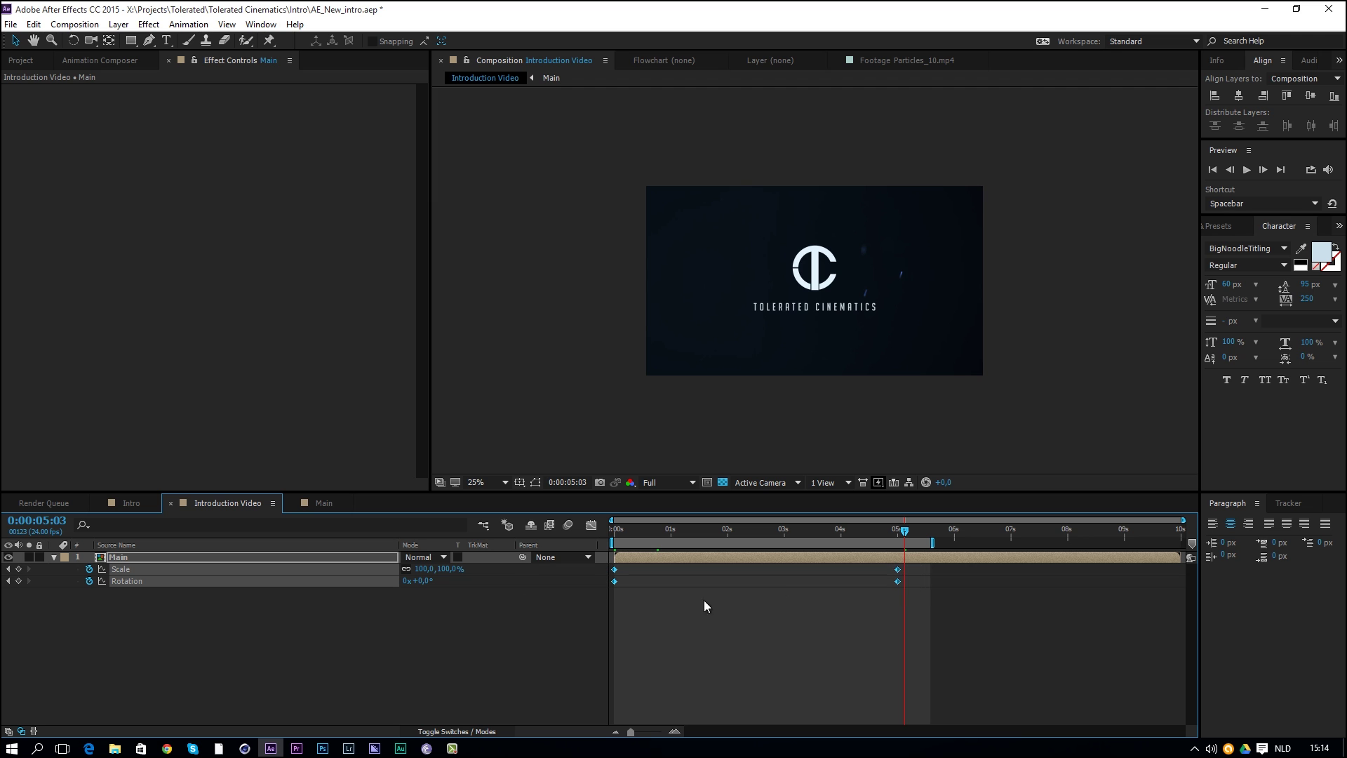
{"action": "right_click", "coordinate": [900, 581]}
{"action": "mouse_move", "coordinate": [982, 569]}
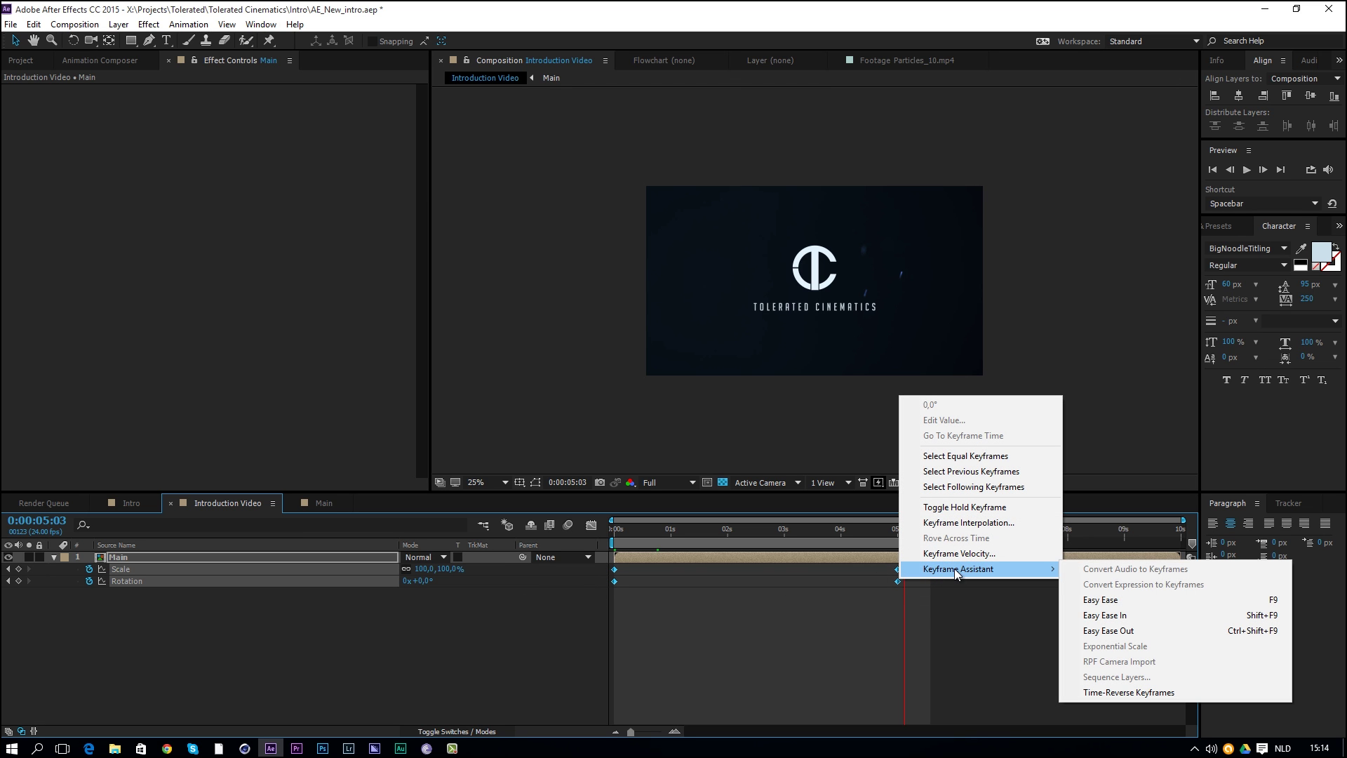
{"action": "left_click", "coordinate": [1122, 601]}
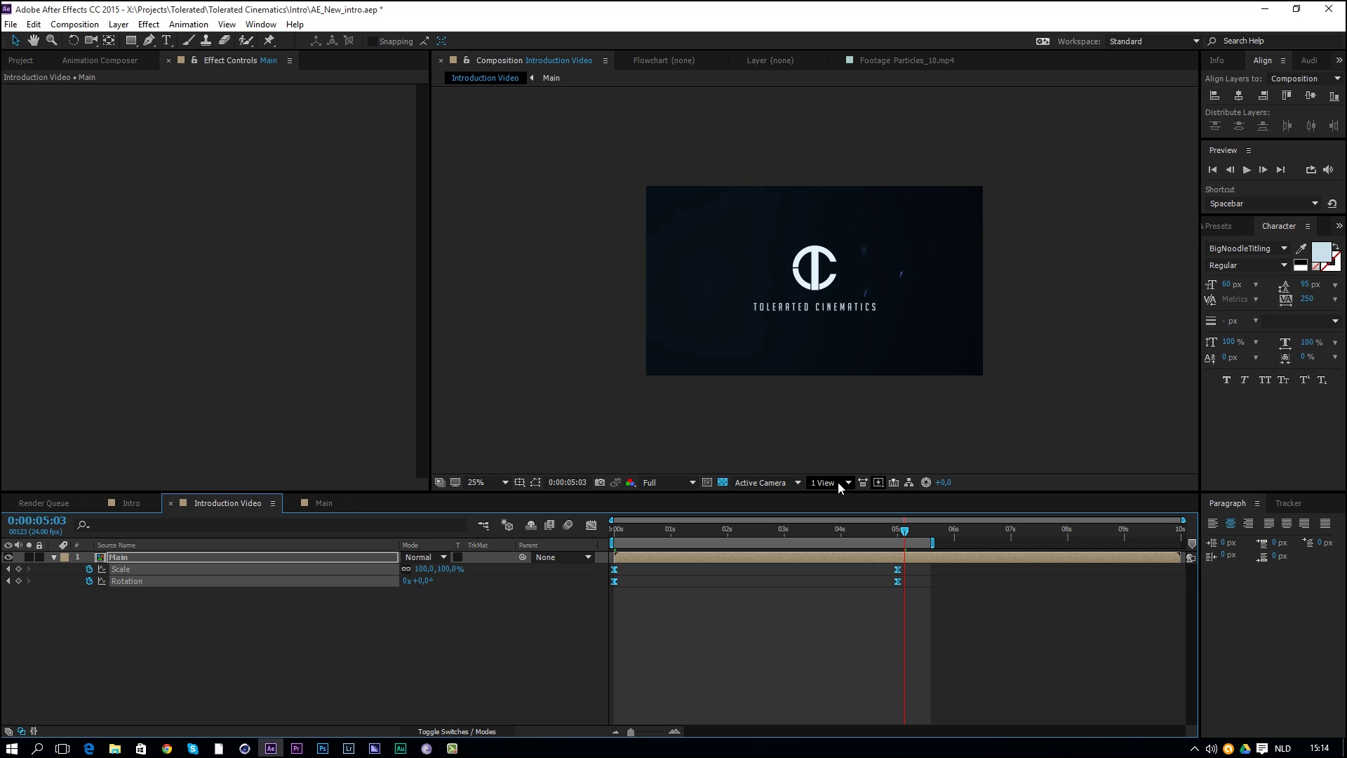
{"action": "scroll", "coordinate": [868, 401], "scroll_direction": "up", "scroll_amount": 2}
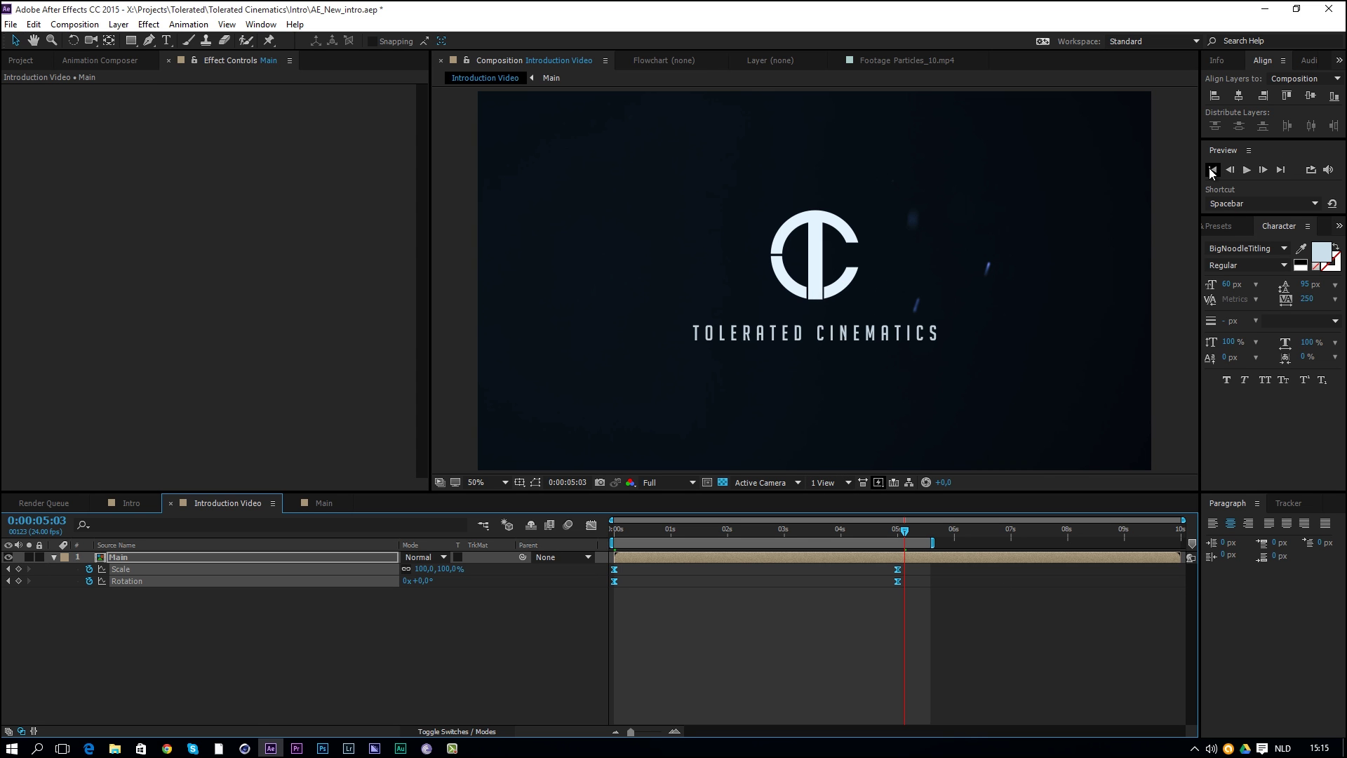
{"action": "left_click", "coordinate": [1246, 170]}
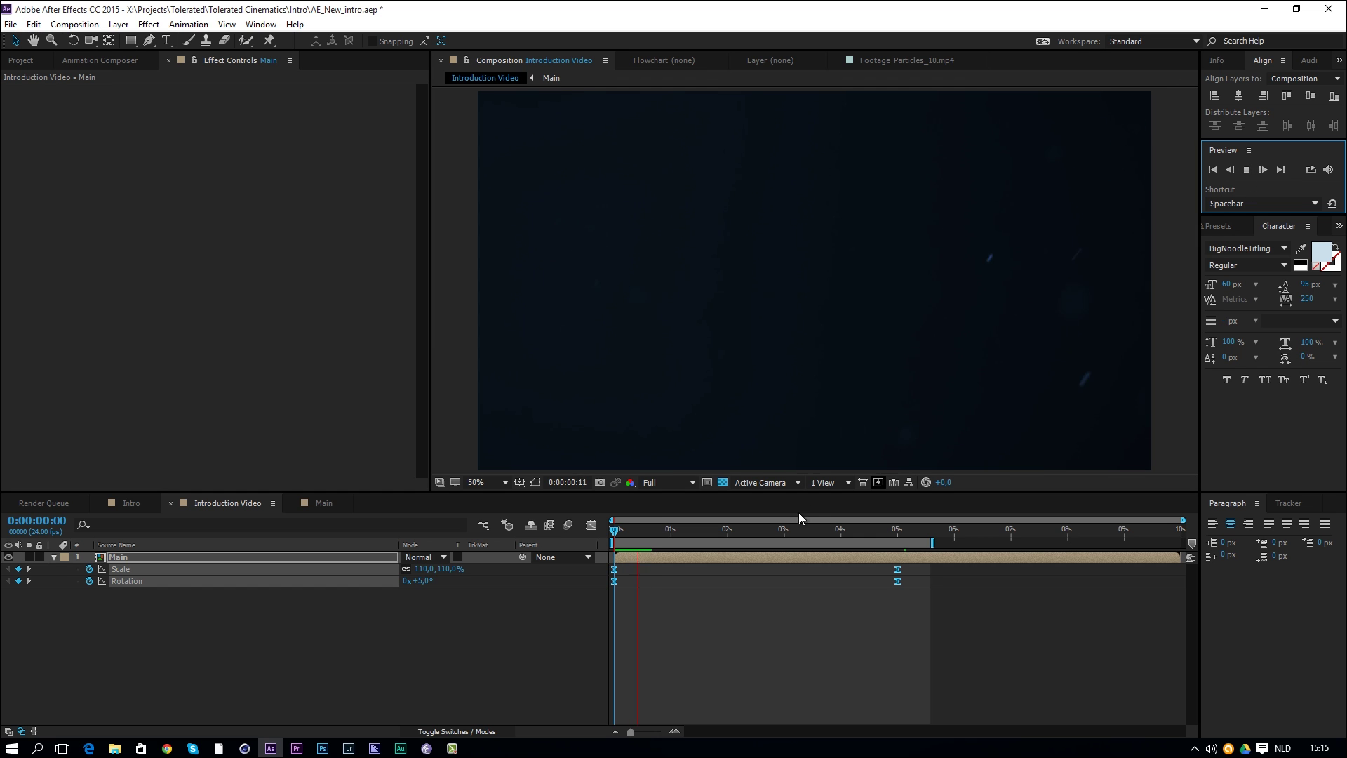
- Add a Noise effect to the Main layer with the amount of noise at 1% and preview the result
{"action": "left_click", "coordinate": [737, 561]}
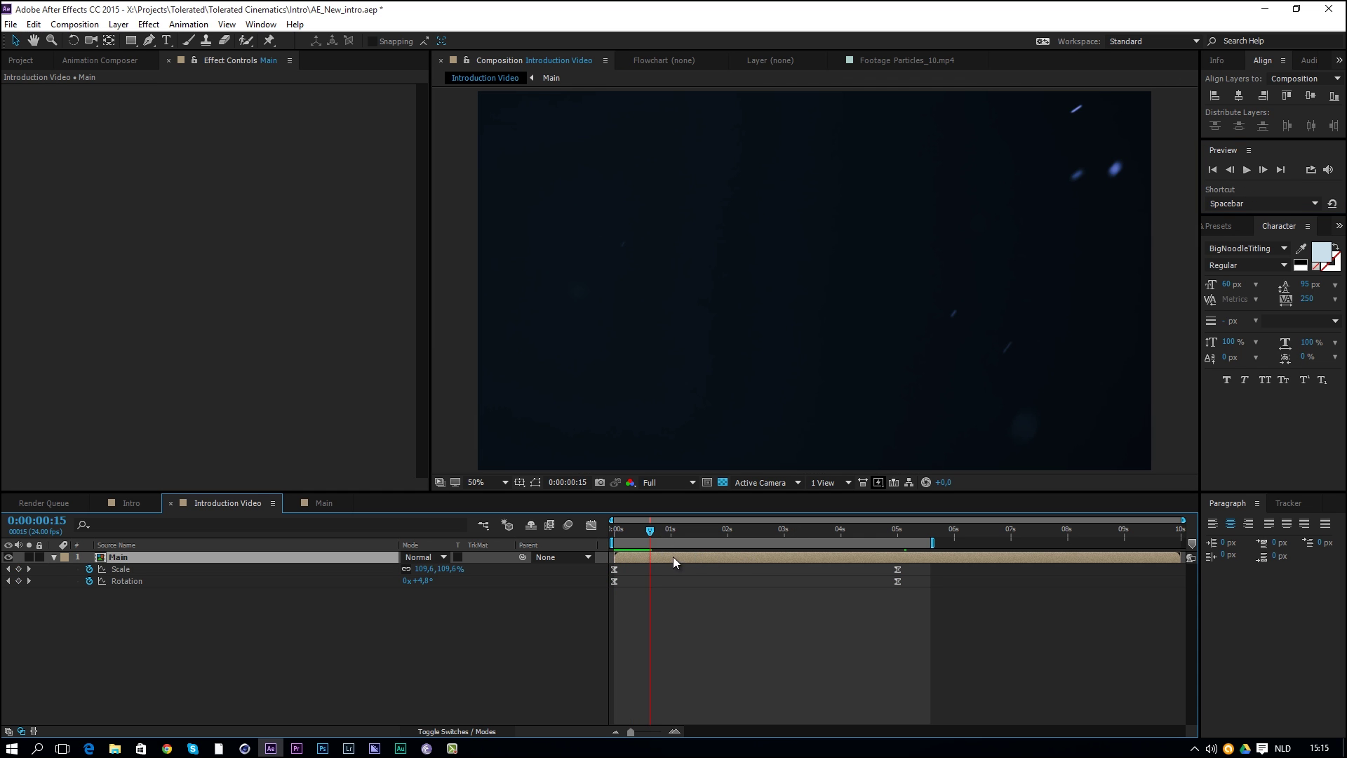
{"action": "left_click", "coordinate": [149, 24]}
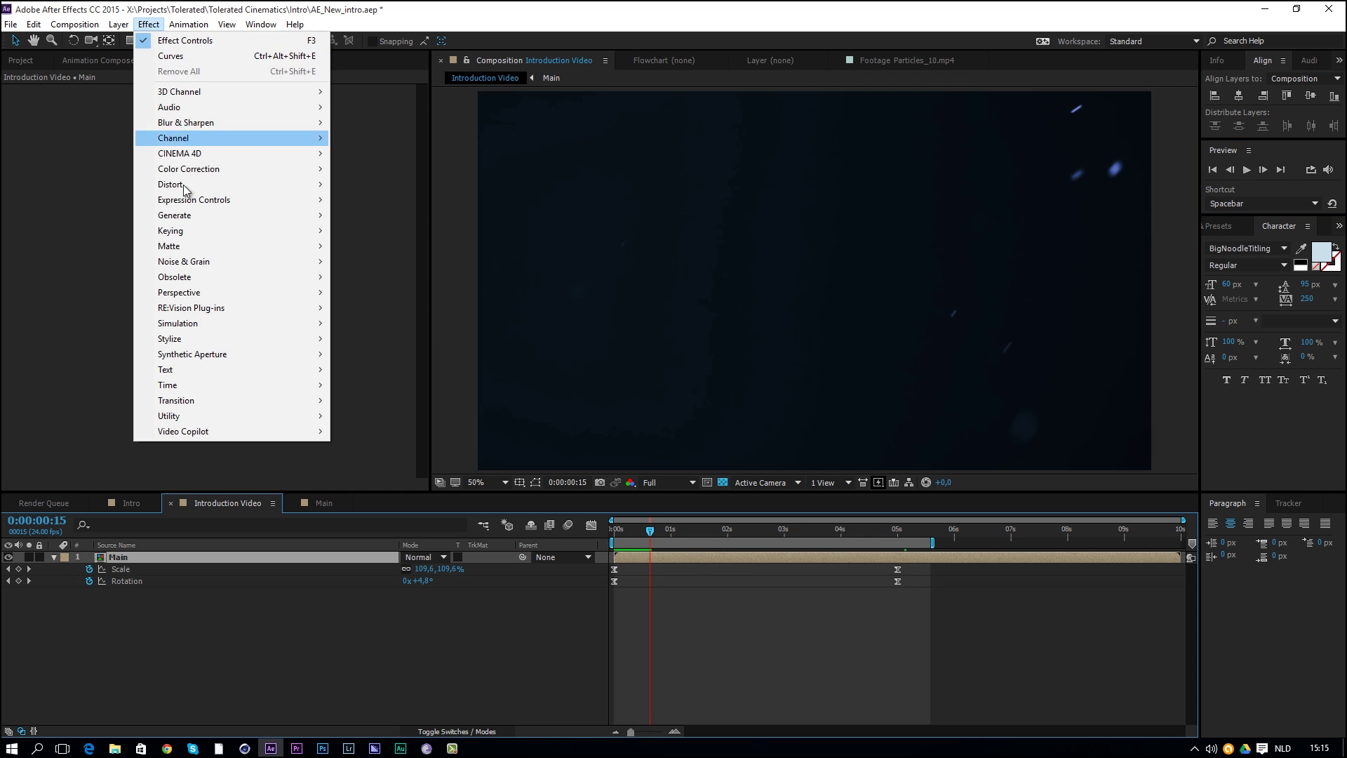
{"action": "mouse_move", "coordinate": [190, 336]}
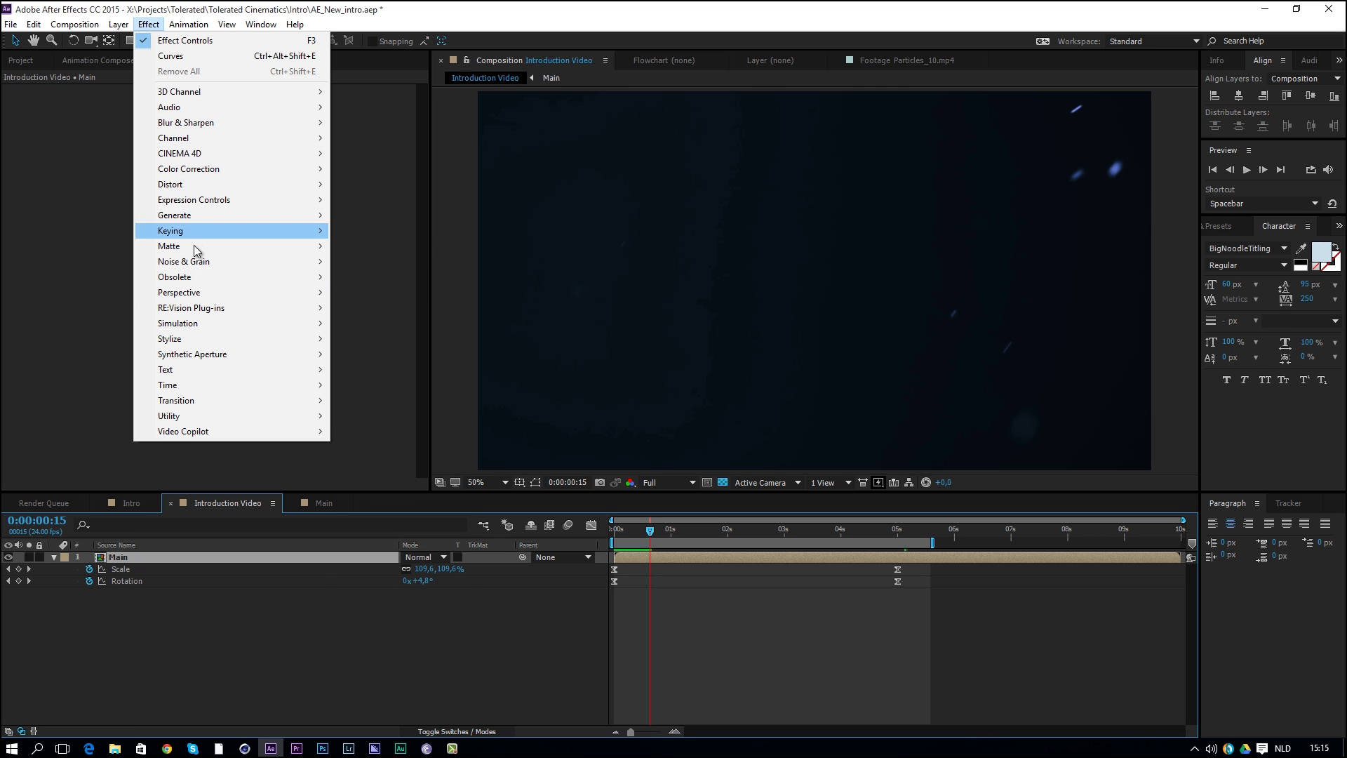
{"action": "mouse_move", "coordinate": [203, 261]}
{"action": "left_click", "coordinate": [384, 339]}
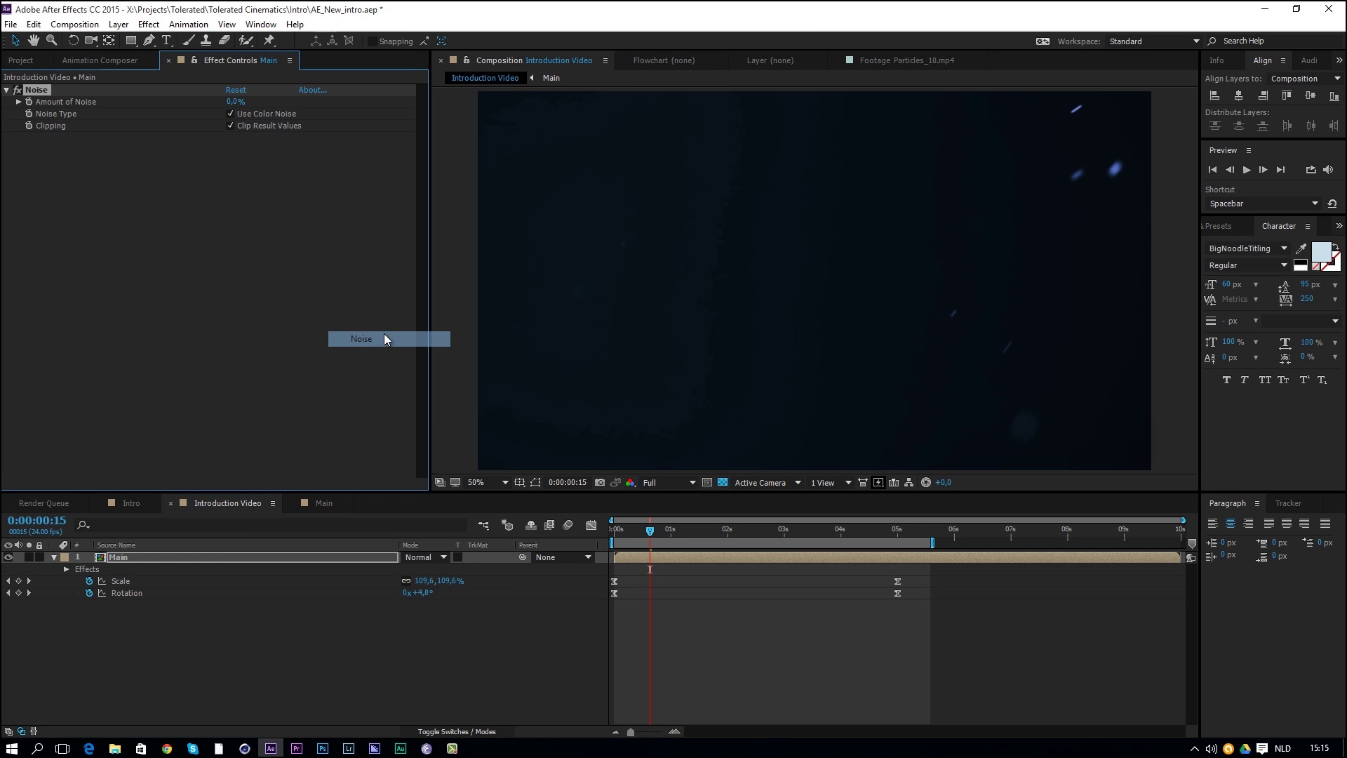
{"action": "left_click", "coordinate": [230, 99]}
{"action": "type", "text": "1"}
{"action": "key", "text": "Return"}
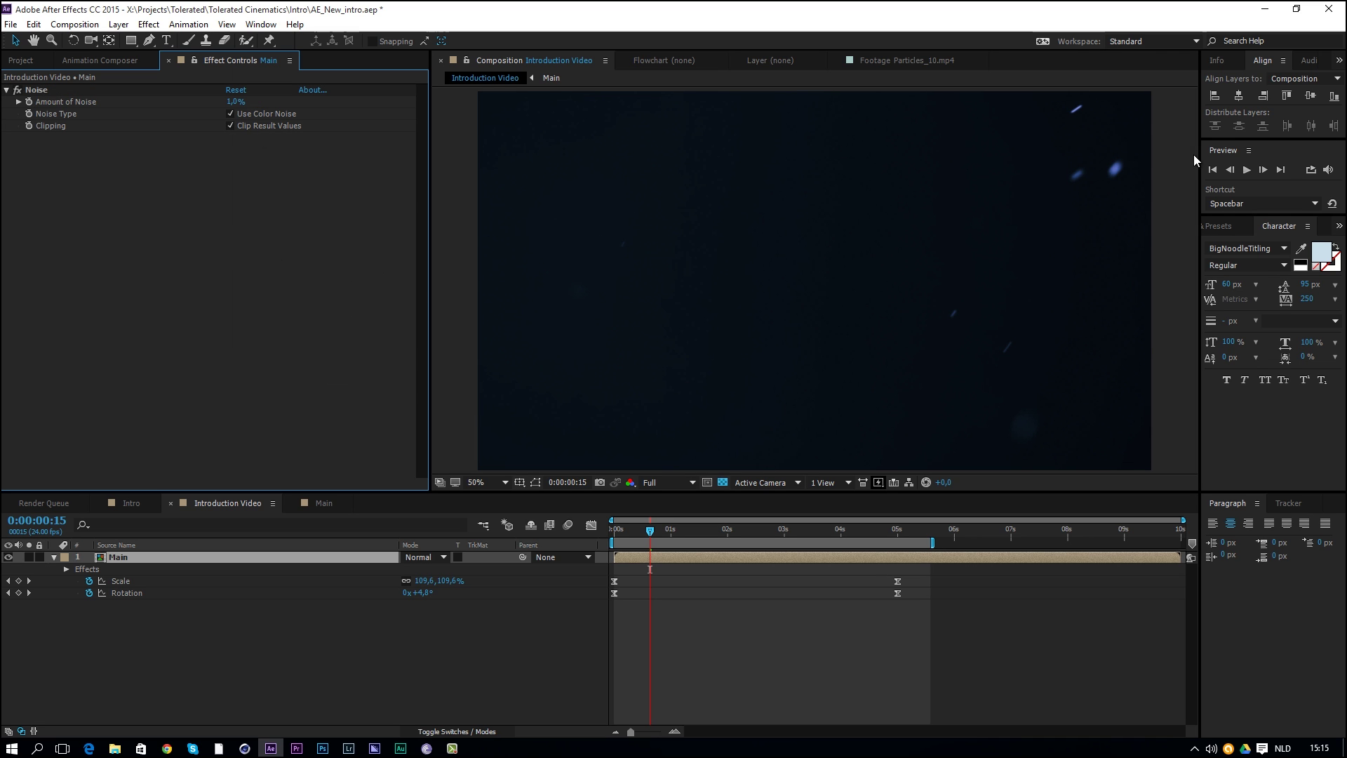
{"action": "left_click", "coordinate": [1246, 170]}
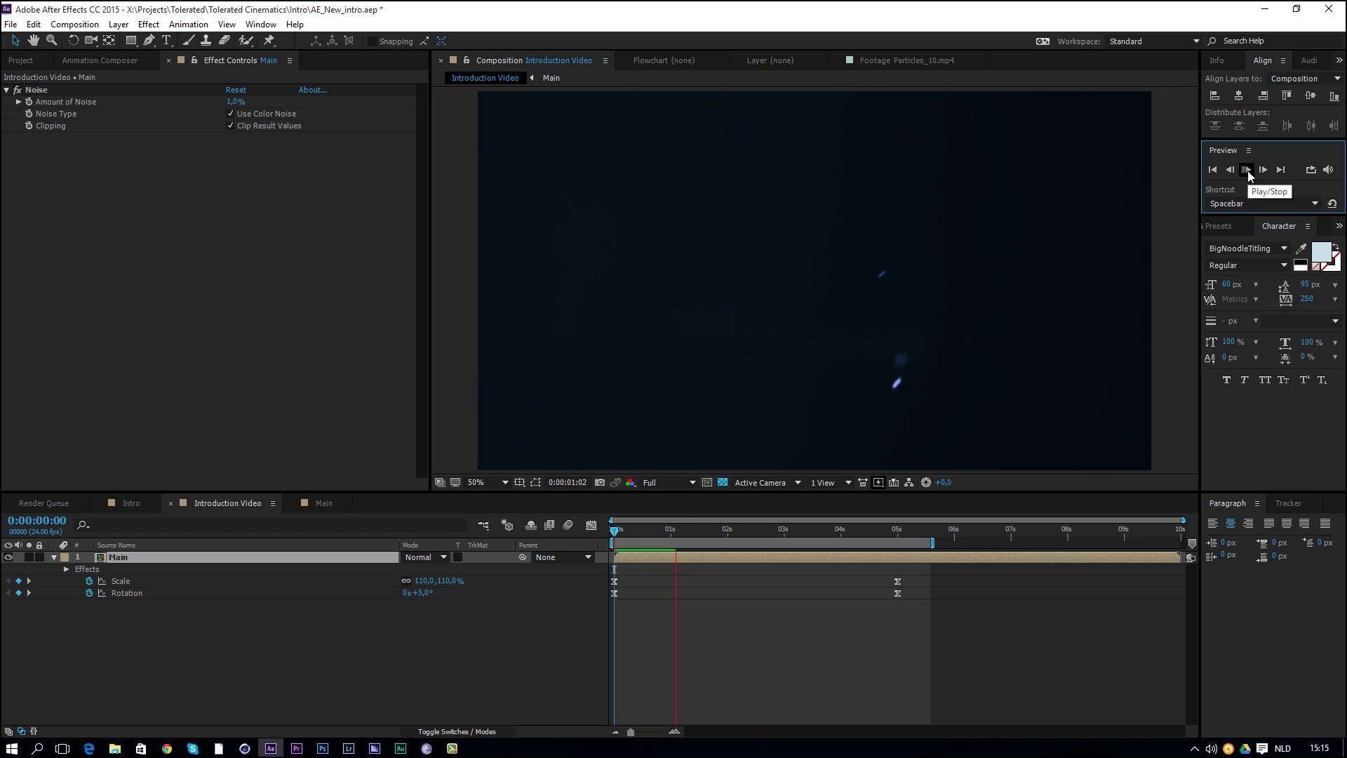
{"action": "left_click", "coordinate": [1248, 170]}
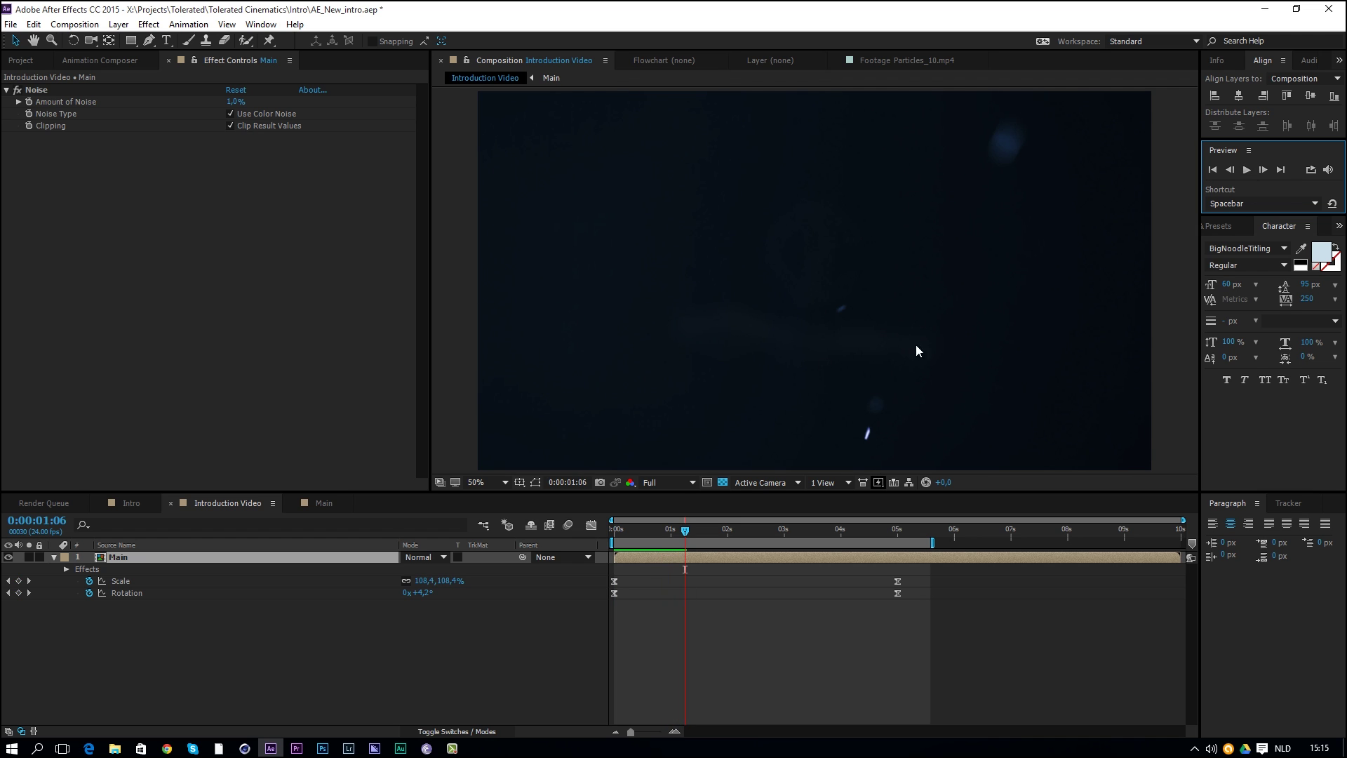
- Try the project's different color depths, ending on 32 bits per channel
{"action": "left_click", "coordinate": [31, 62]}
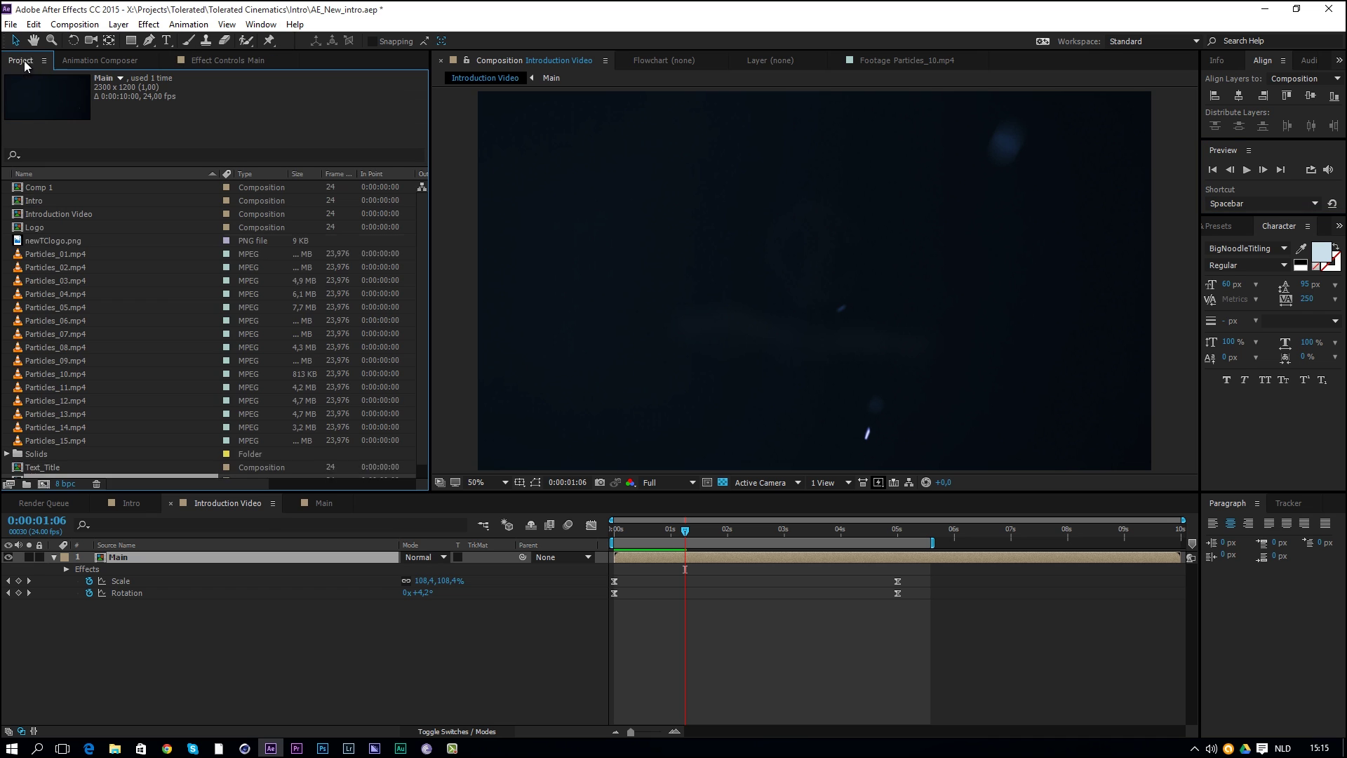
{"action": "left_click", "coordinate": [56, 485], "text": "alt"}
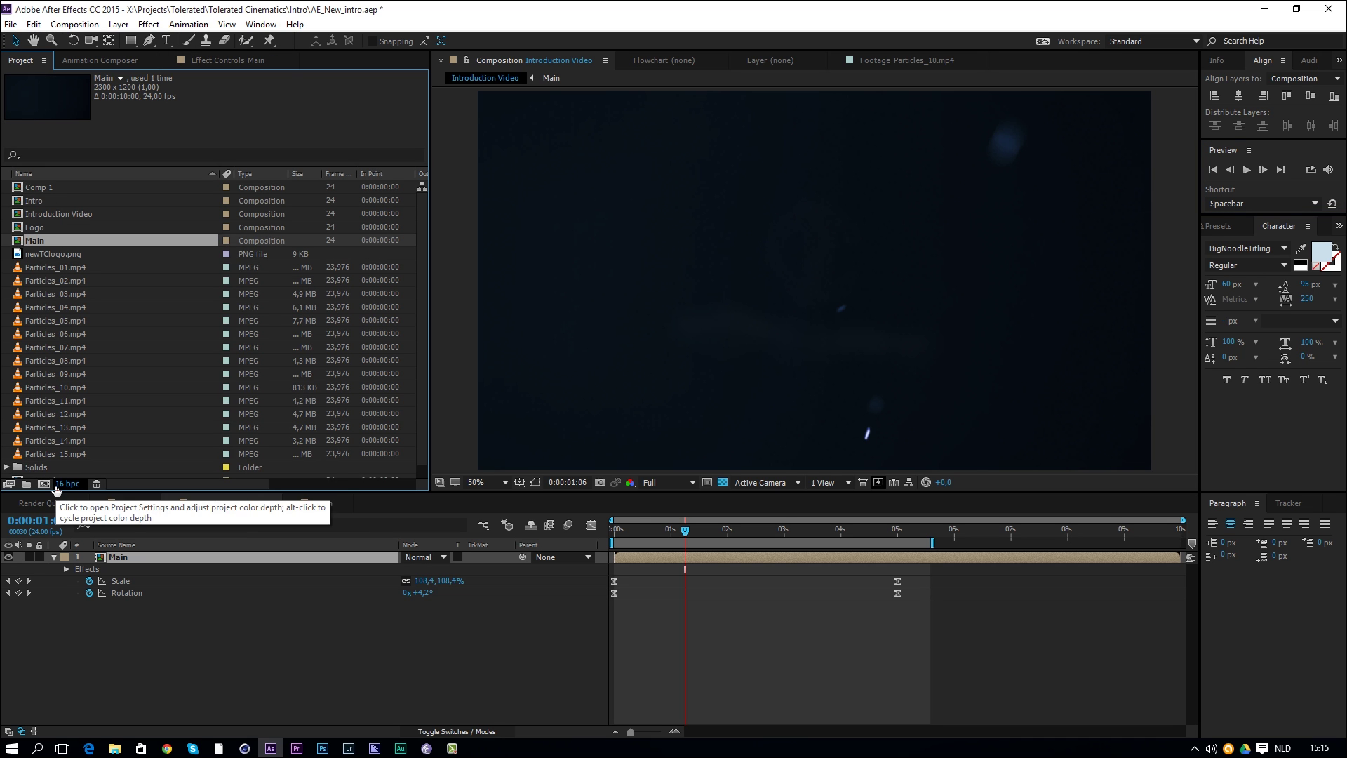
{"action": "left_click", "coordinate": [58, 486], "text": "alt"}
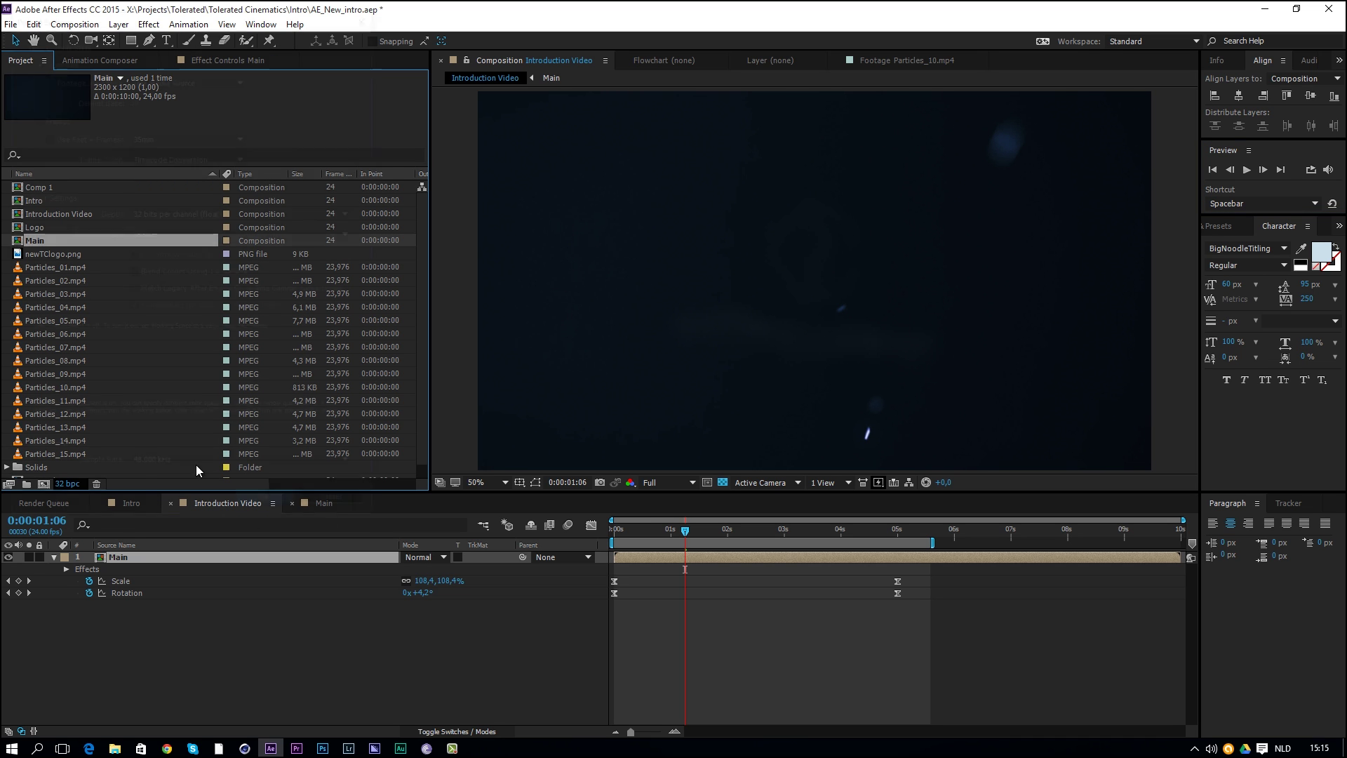
{"action": "left_click", "coordinate": [57, 485], "text": "alt"}
{"action": "left_click", "coordinate": [58, 485], "text": "alt"}
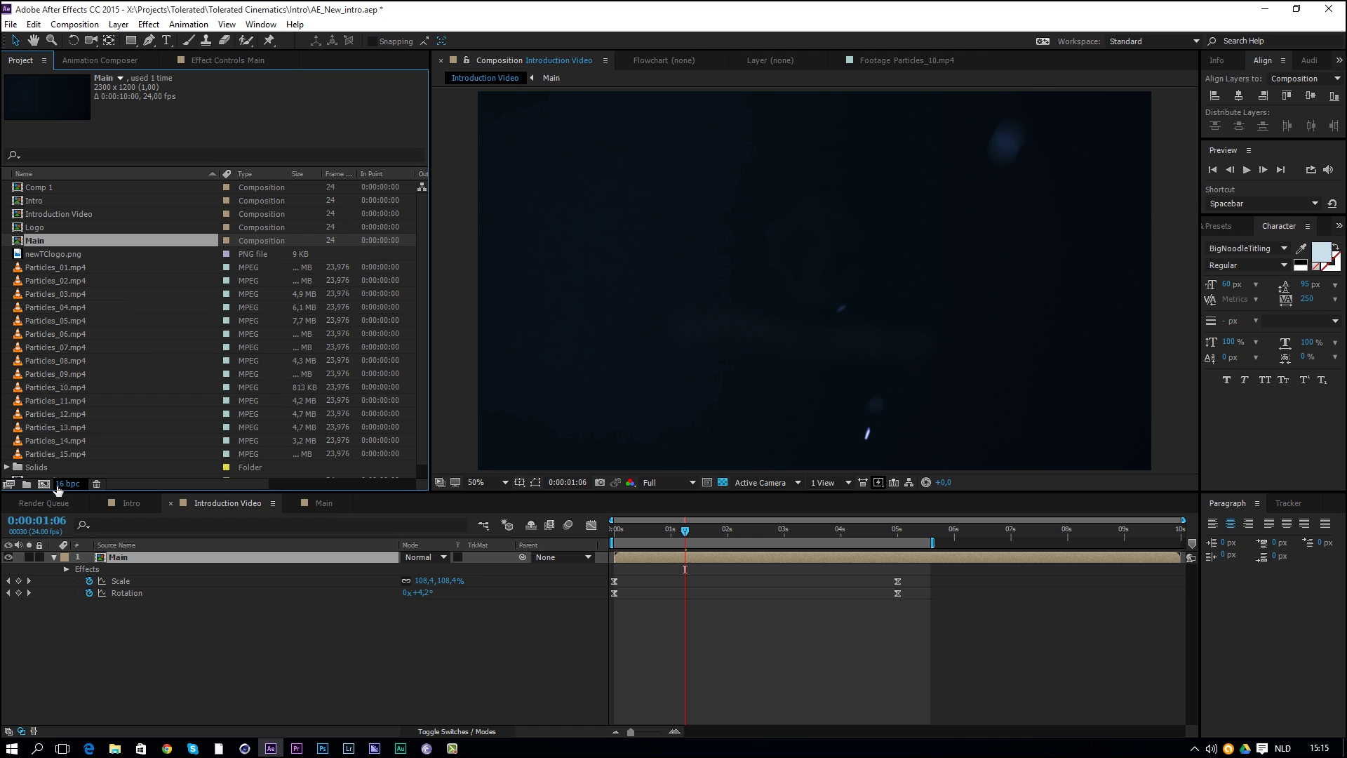
{"action": "left_click", "coordinate": [58, 485]}
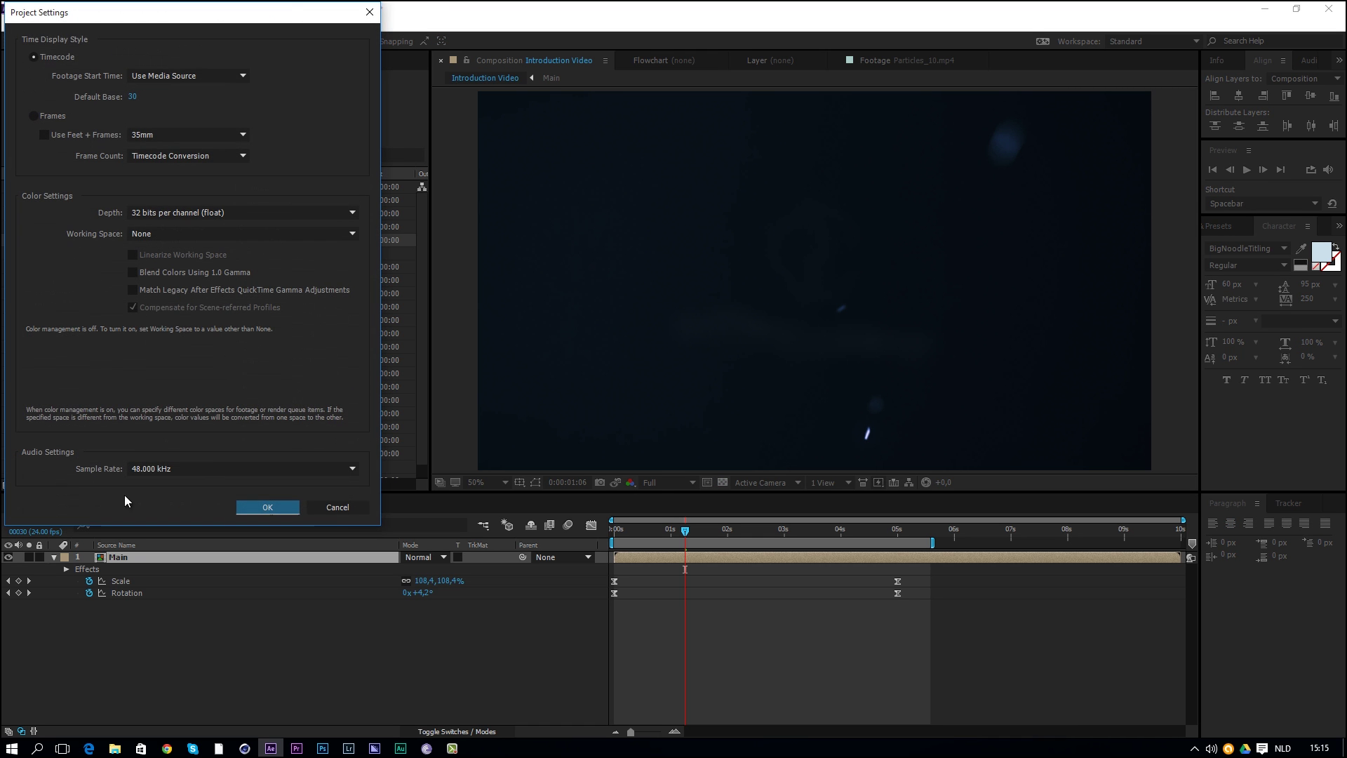
{"action": "left_click", "coordinate": [341, 512]}
- With the frame at 0:00:02:17 shown for comparison, set the project's color depth to 16 bits per channel
{"action": "left_click_drag", "start_coordinate": [678, 541], "coordinate": [768, 539]}
{"action": "key", "text": "ctrl+z"}
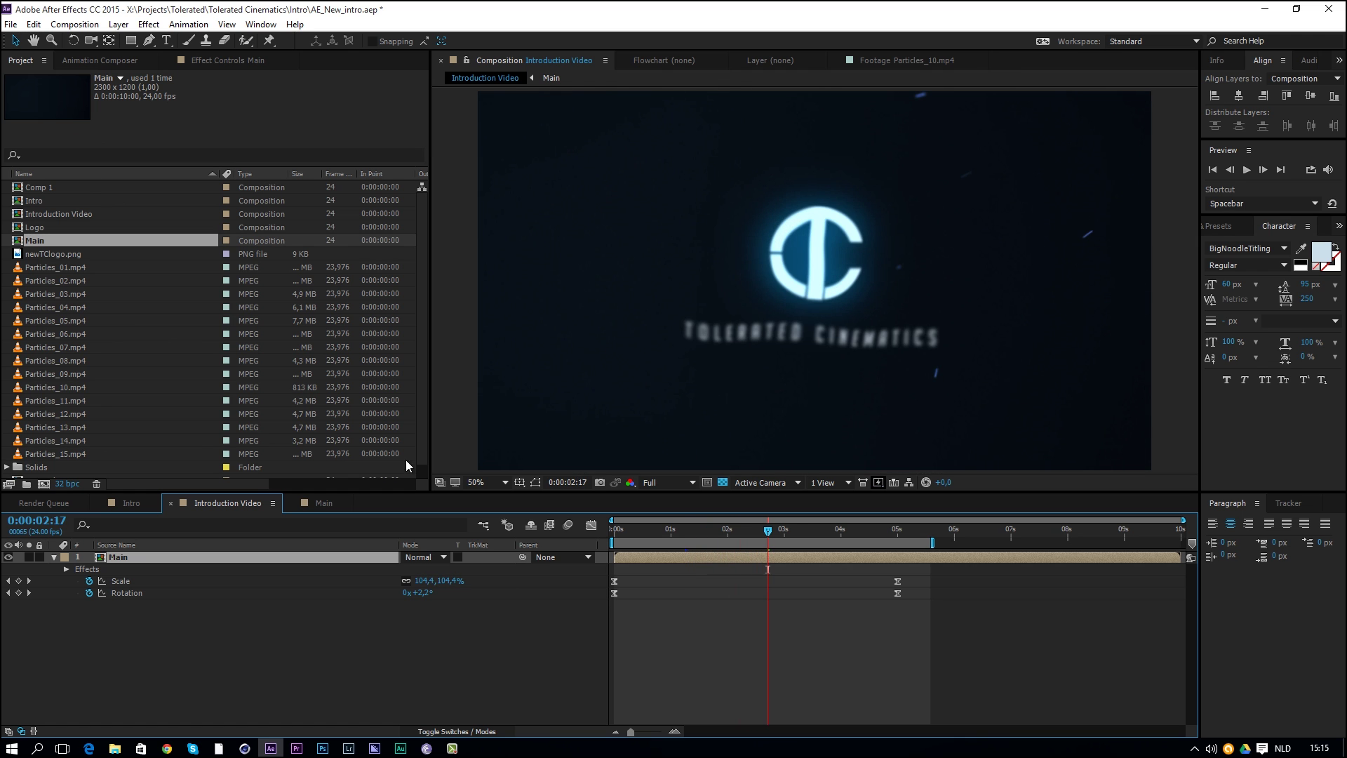
{"action": "left_click", "coordinate": [64, 484], "text": "alt"}
{"action": "left_click", "coordinate": [61, 484], "text": "alt"}
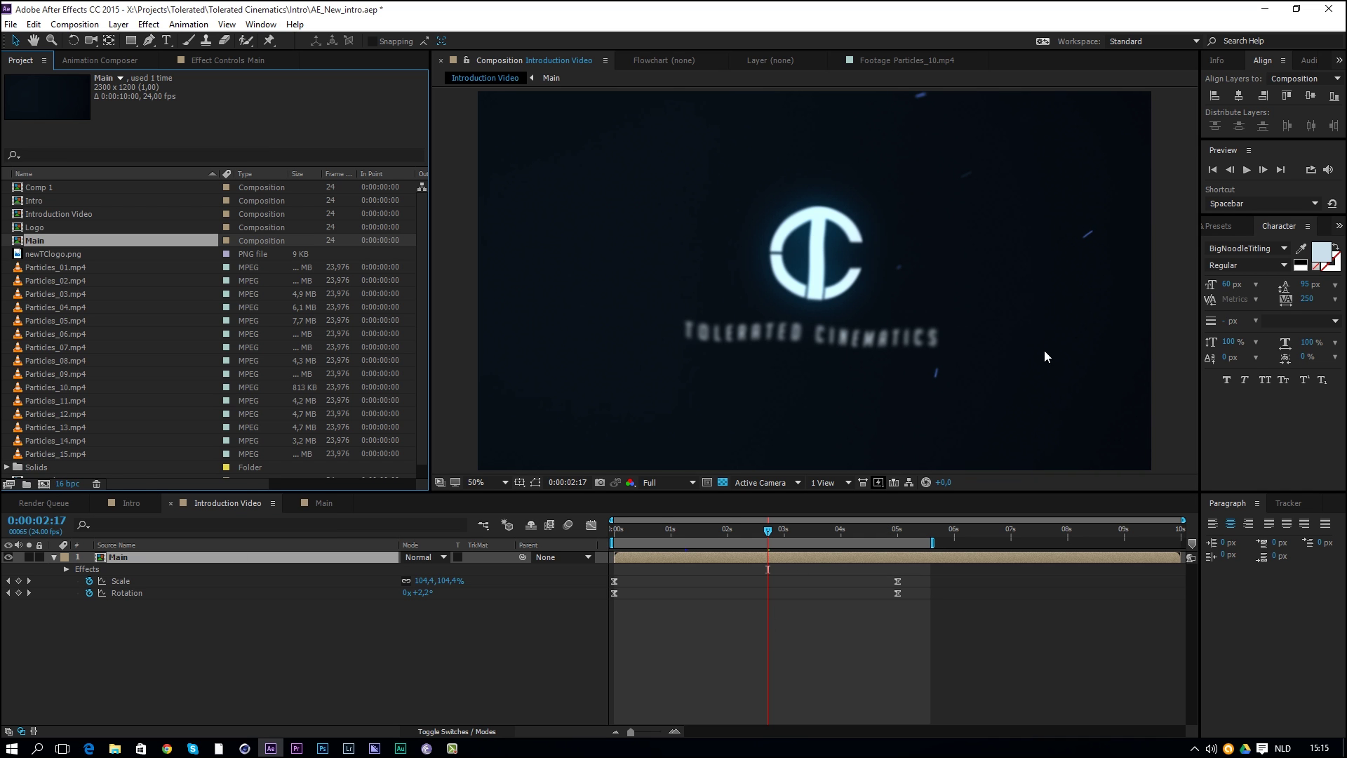
- Scrub the intro to 0:00:04:13 to check the title, and return to the first frame
{"action": "left_click", "coordinate": [757, 558]}
{"action": "key", "text": "space"}
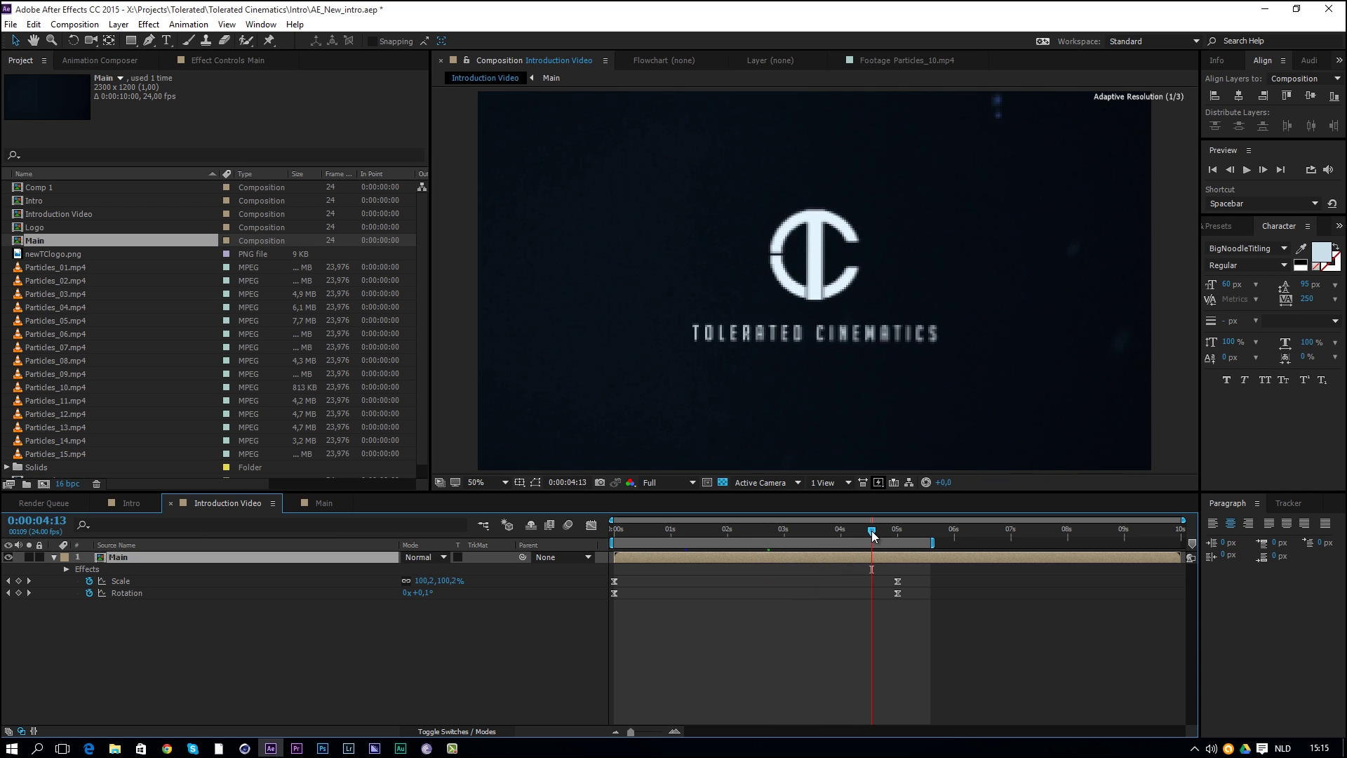
{"action": "left_click", "coordinate": [1212, 169]}
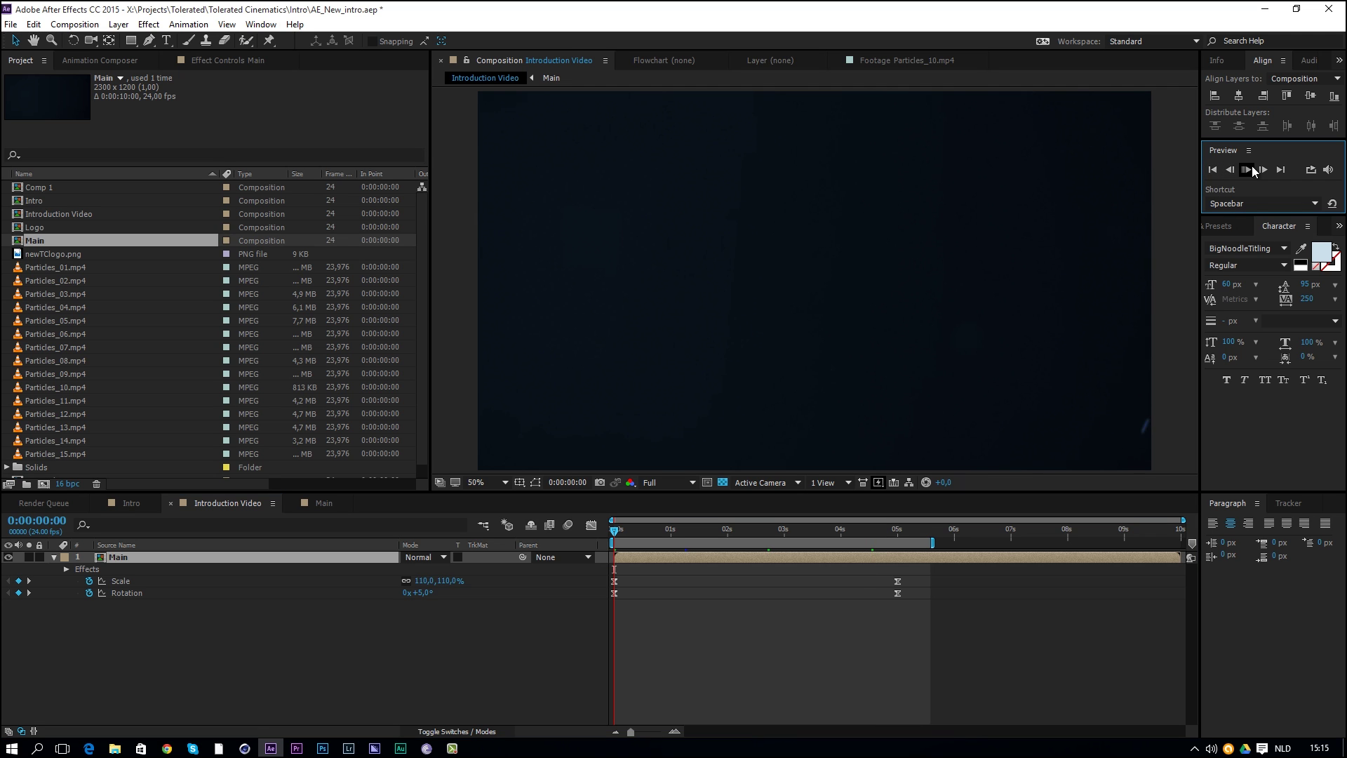